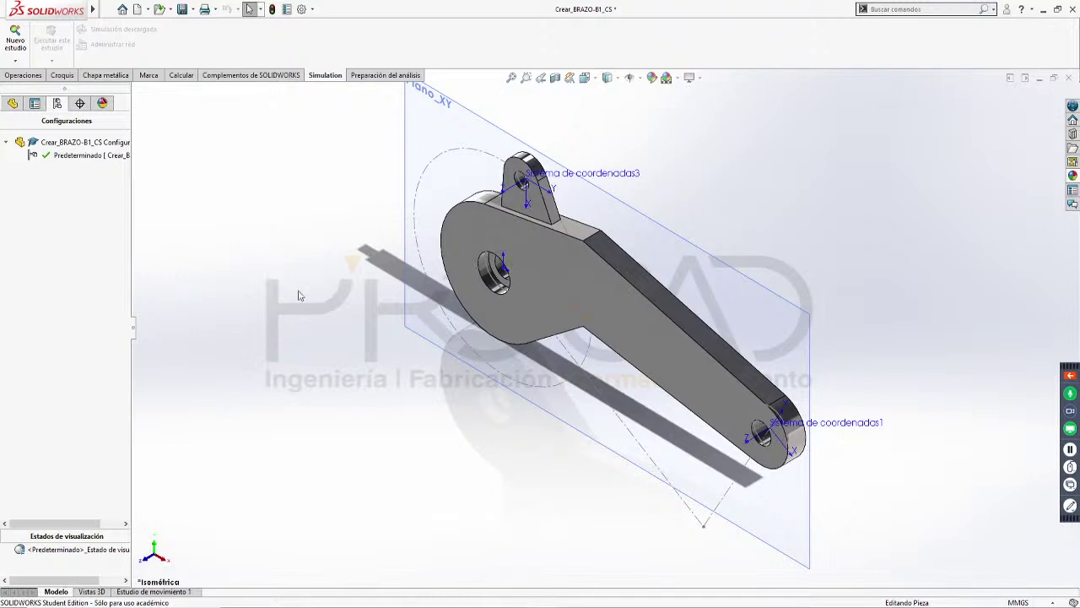
Review the part's extruded and hole features in the model history and move the Ø8.0 hole directly after Taladro de margen para M101
click(12, 103)
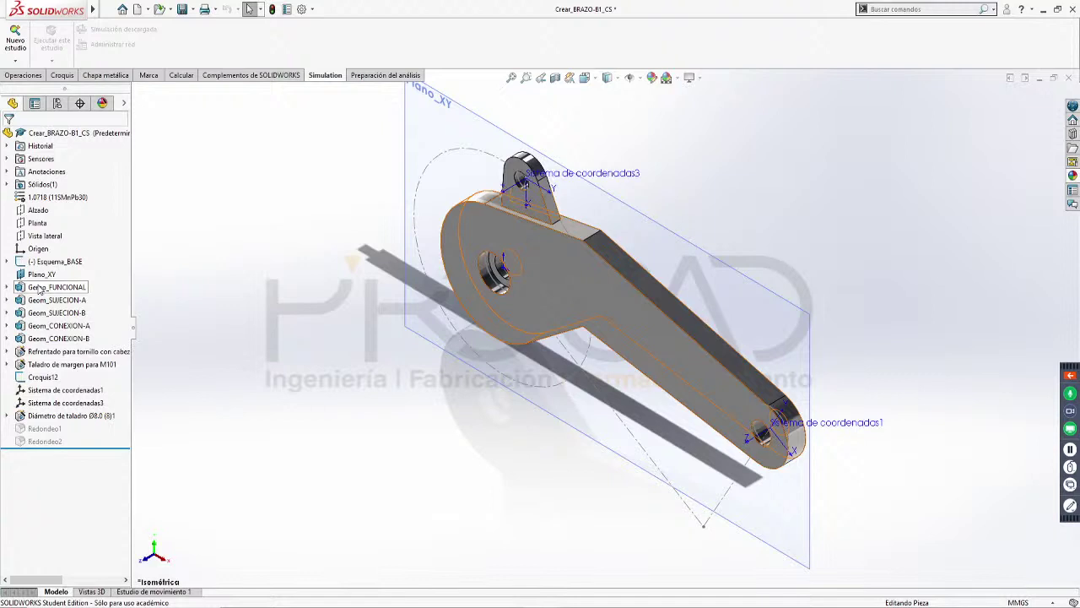
click(50, 289)
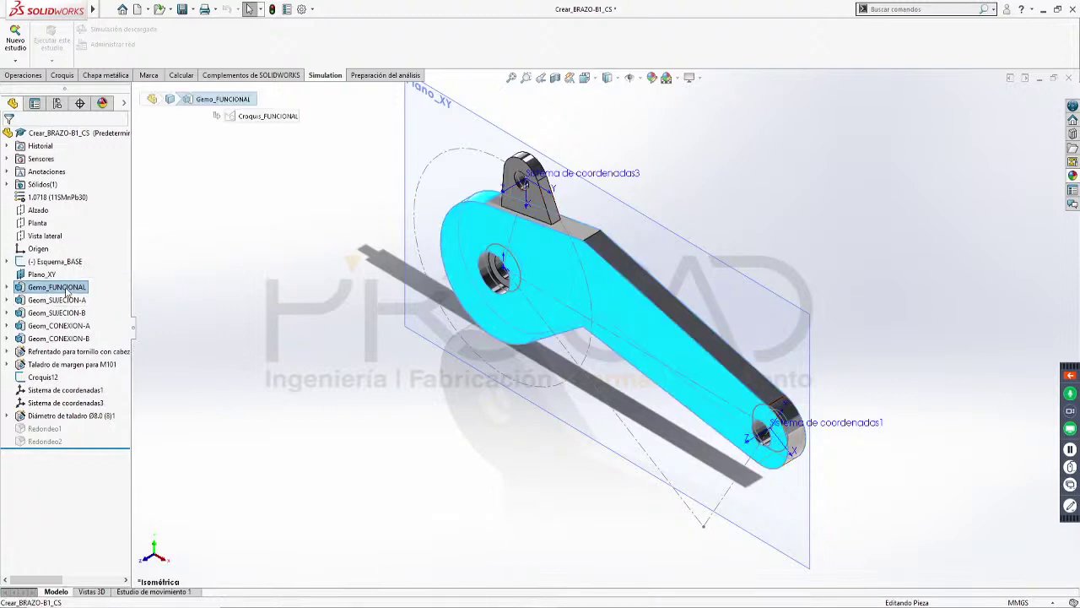
click(66, 300)
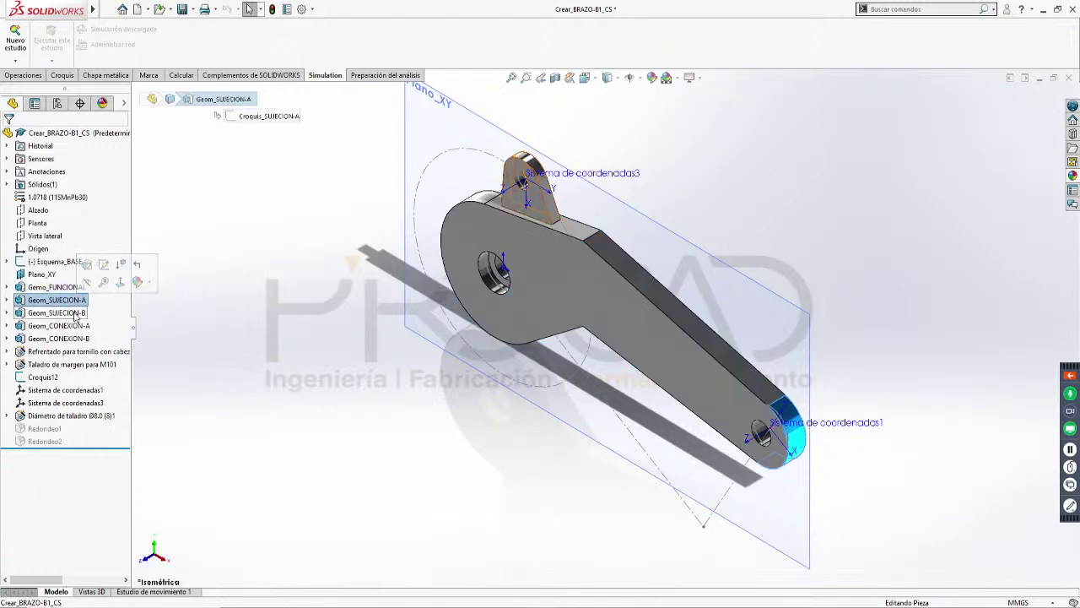
click(65, 313)
click(79, 326)
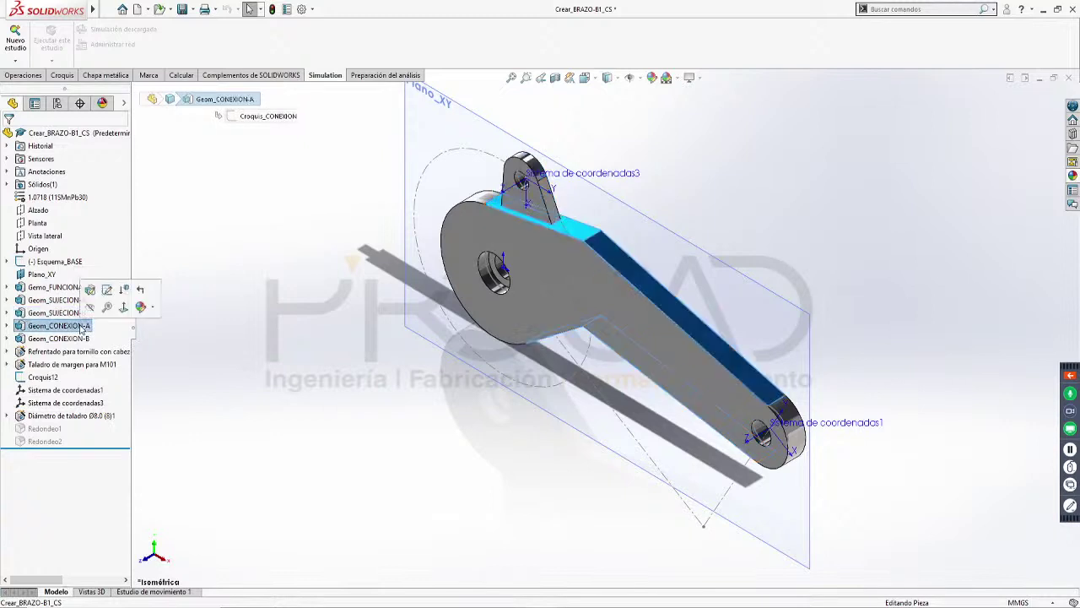
click(80, 339)
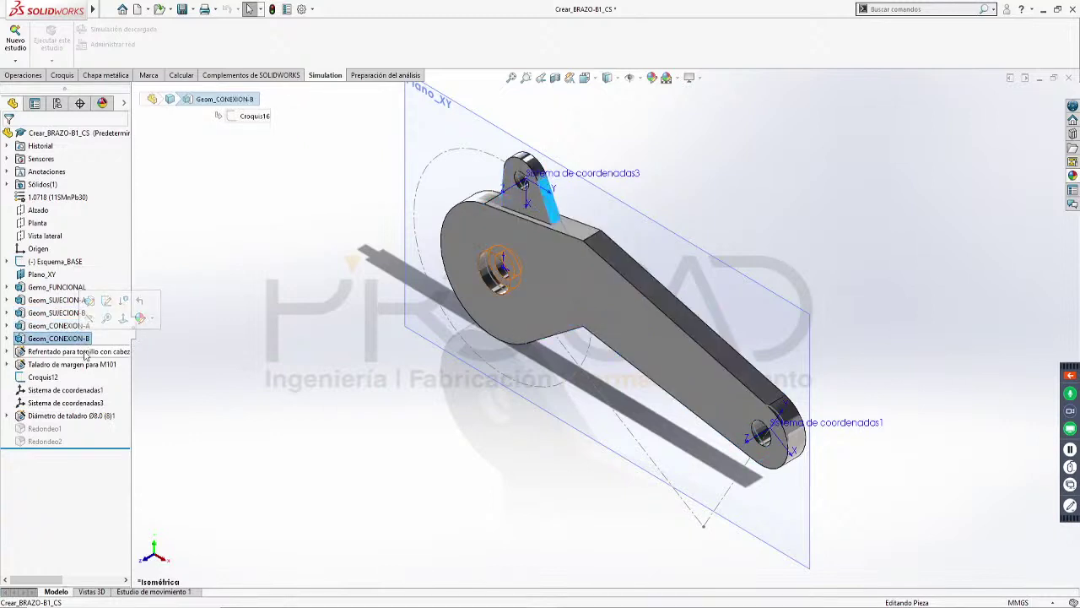
click(76, 351)
drag(53, 419, 52, 369)
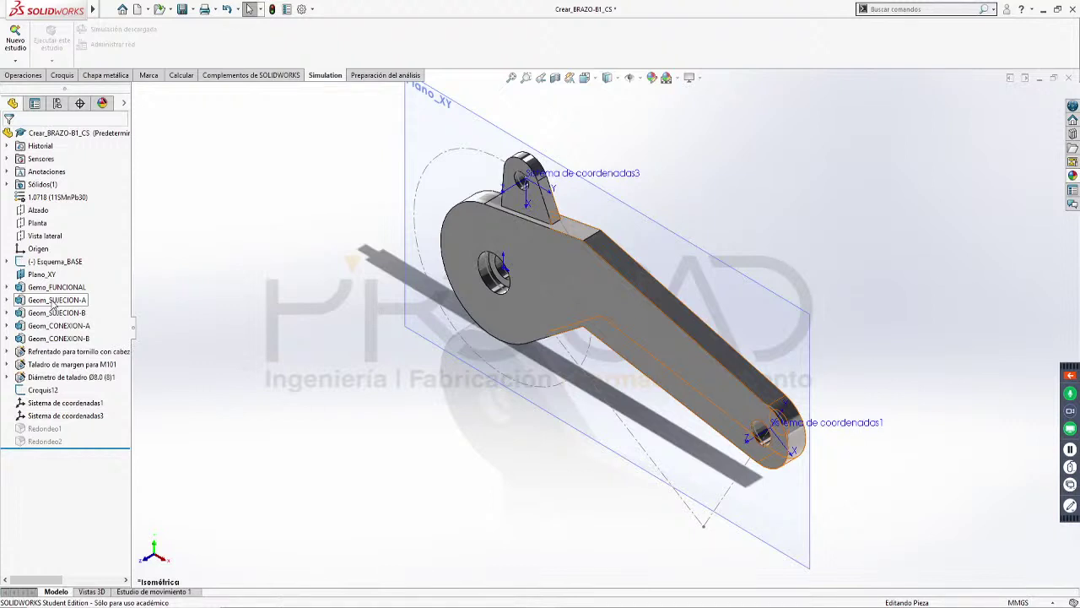
Open the equations manager and list all the part's dimensions alongside the global variables
mouse_move(93, 9)
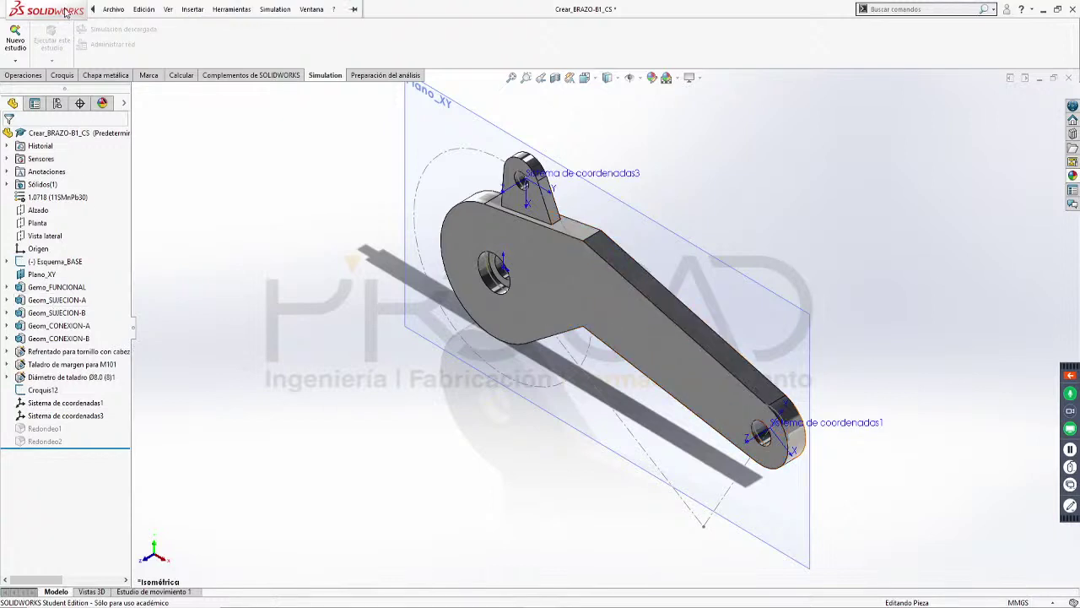
click(231, 9)
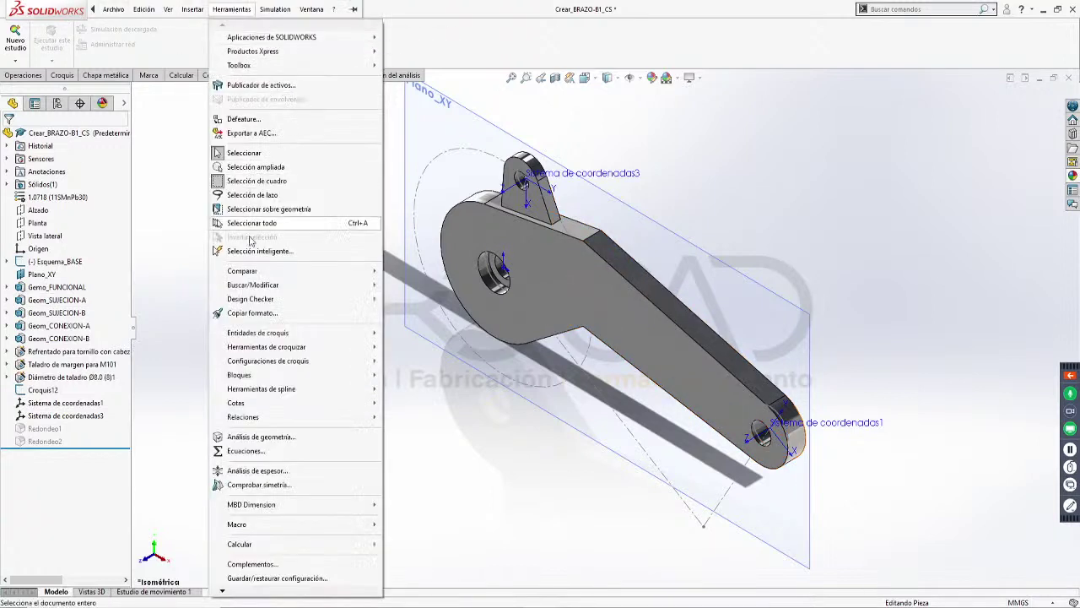
click(261, 452)
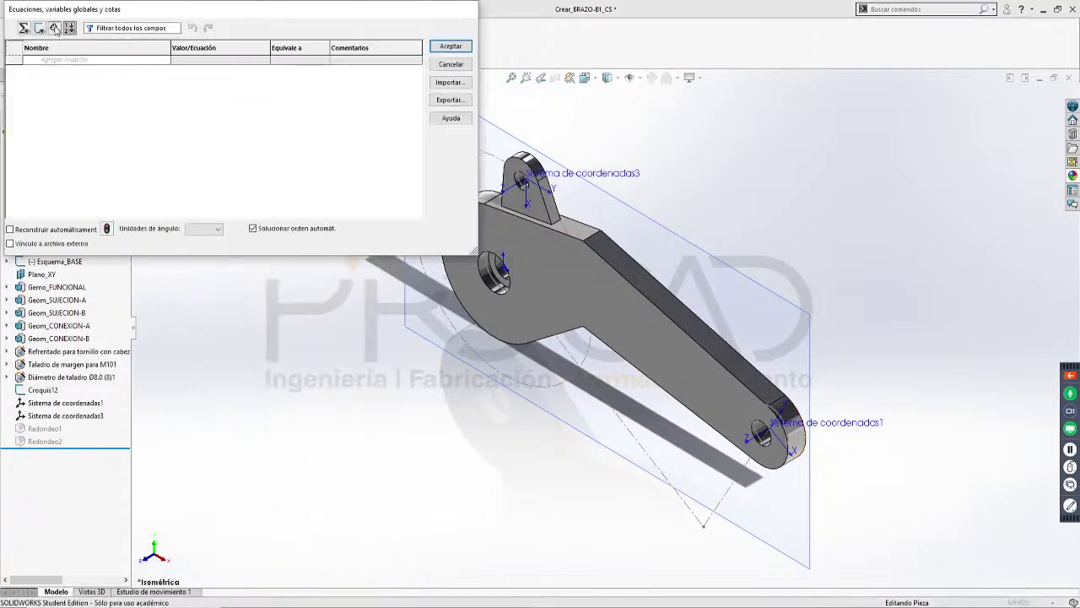
click(54, 28)
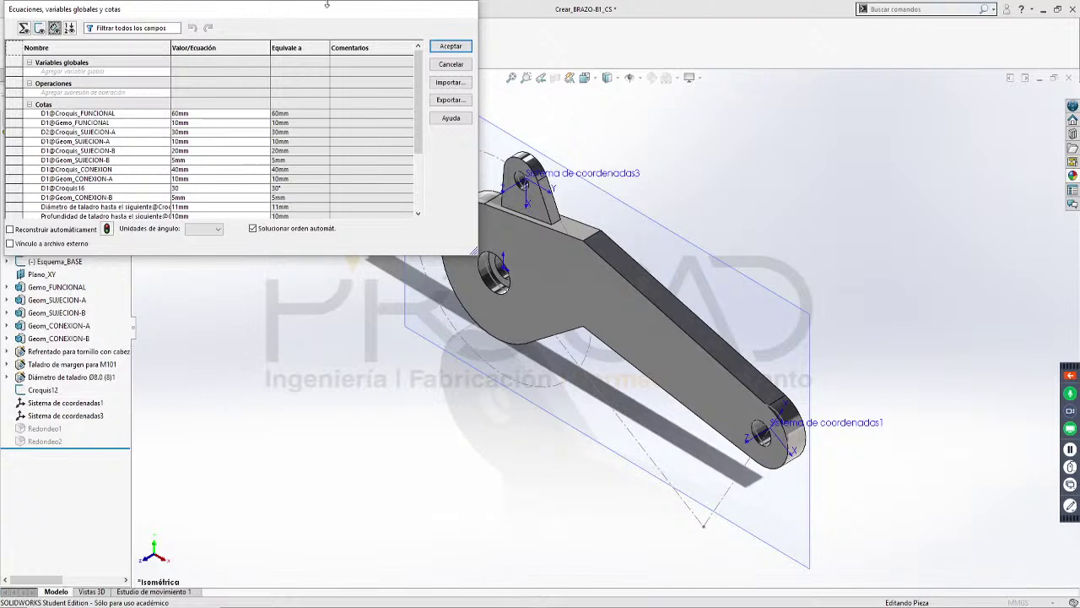
click(682, 43)
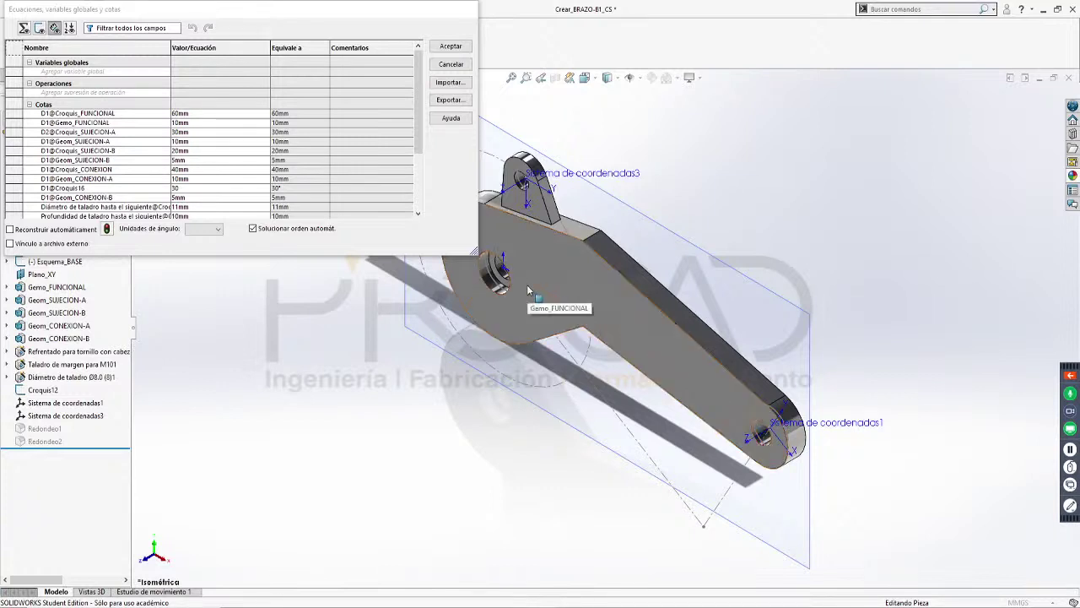
Add a global variable named Ejes_DISX with the value 150 mm
click(93, 73)
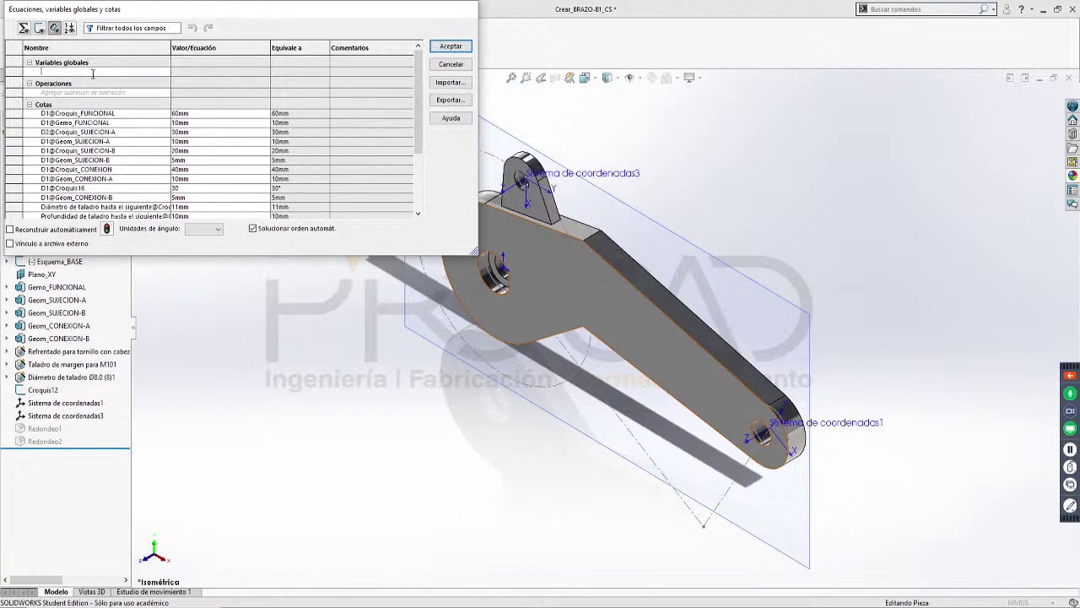
text(Ejes_DISX)
key(Tab)
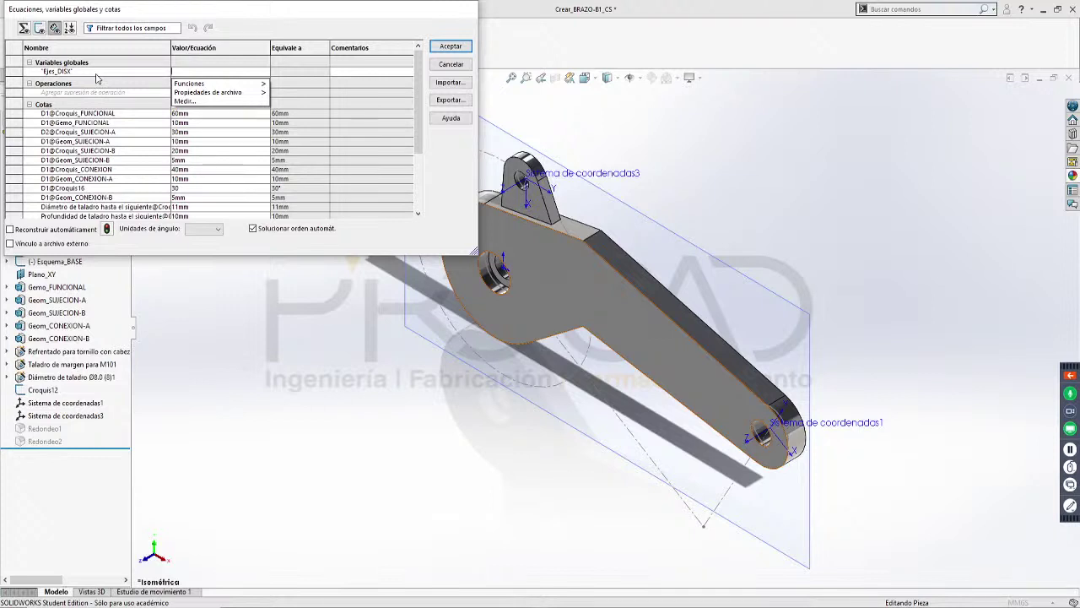
text(=150)
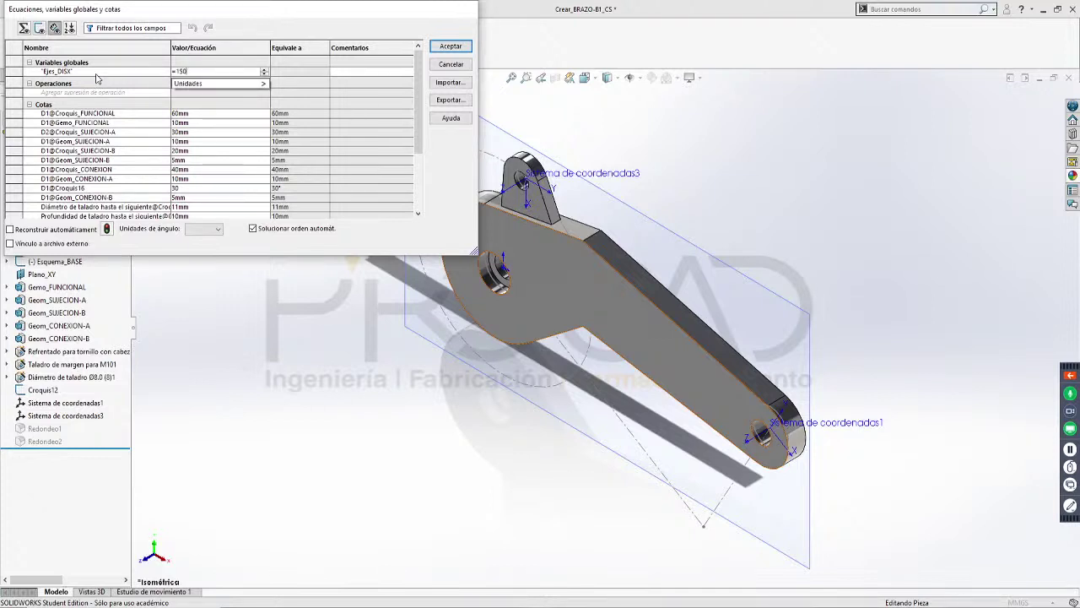
mouse_move(199, 84)
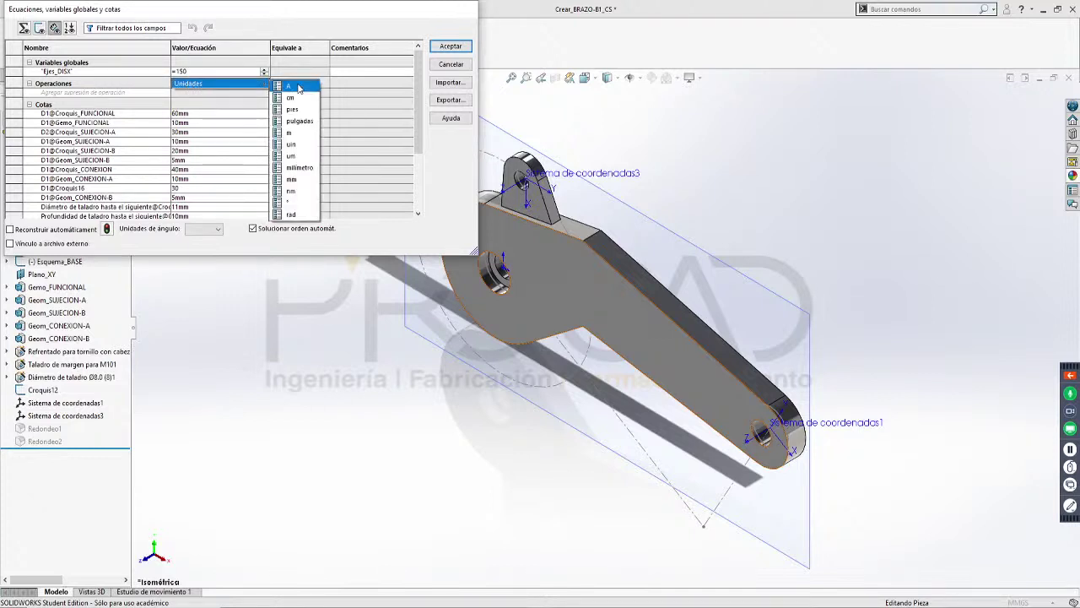
click(296, 182)
click(266, 73)
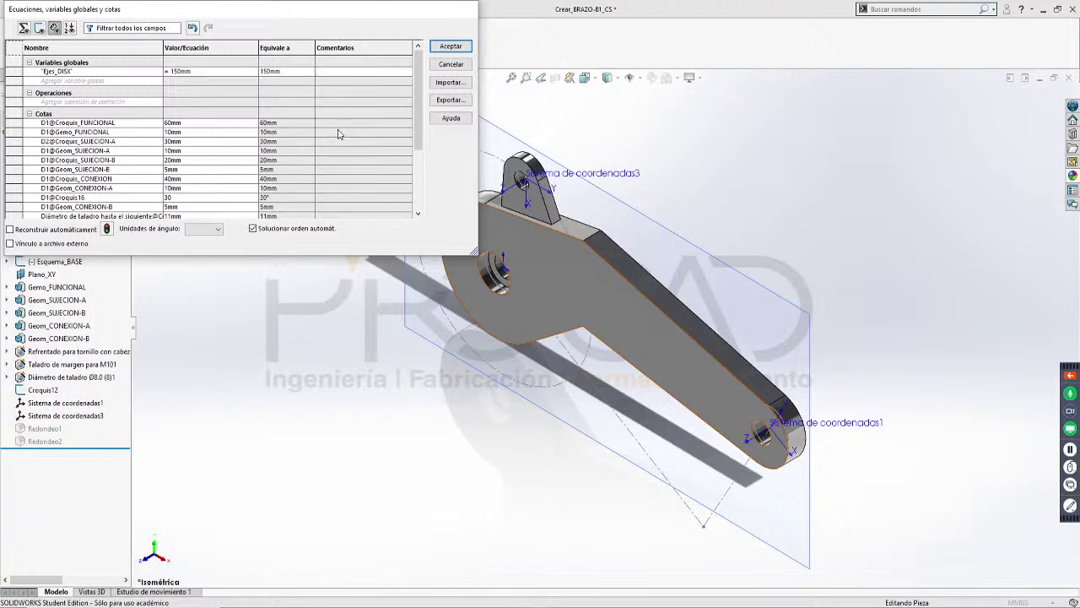
Comment the Ejes_DISX variable as "Distancia entre centros de giro de la biela" and accept the equations
text(Distancia entre centros de giro de)
text( la biela)
click(445, 49)
click(451, 47)
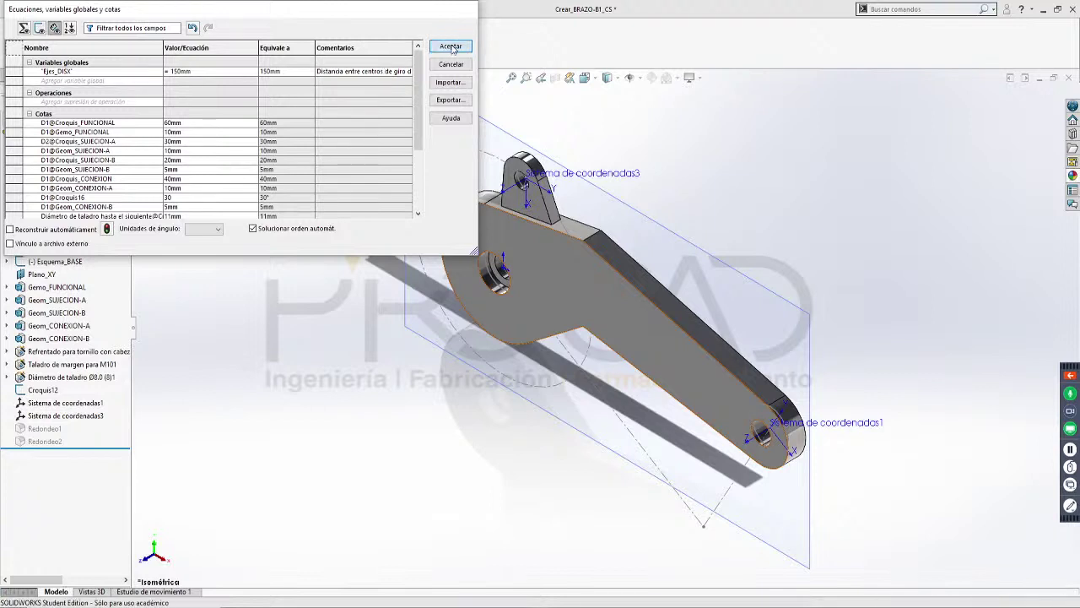
Open the Esquema_BASE sketch for editing and enter its Block_BRAZO-B_v01 block to edit the block's geometry
click(7, 300)
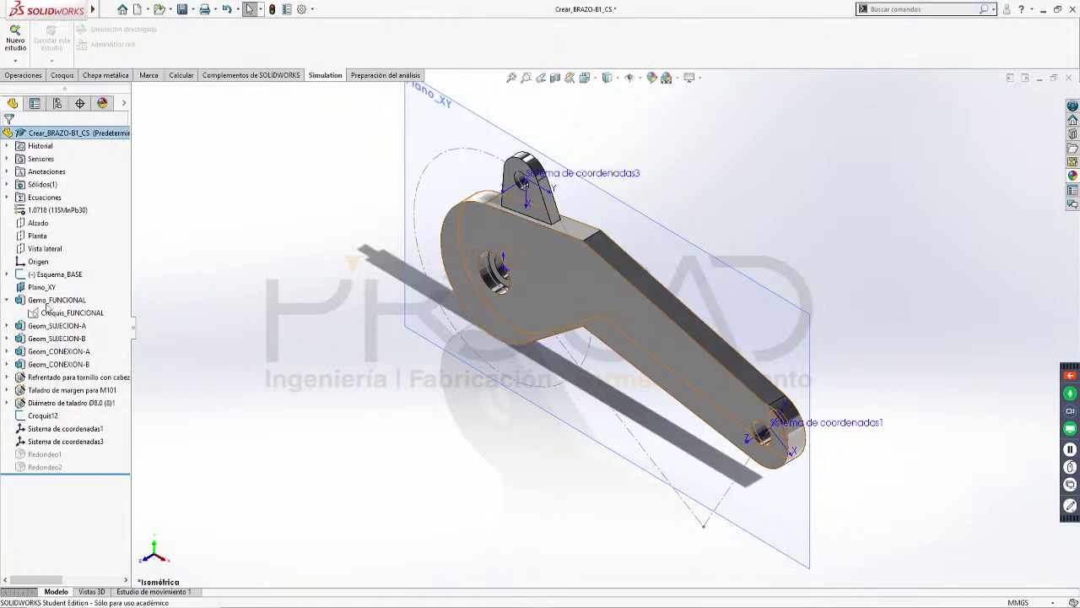
click(7, 276)
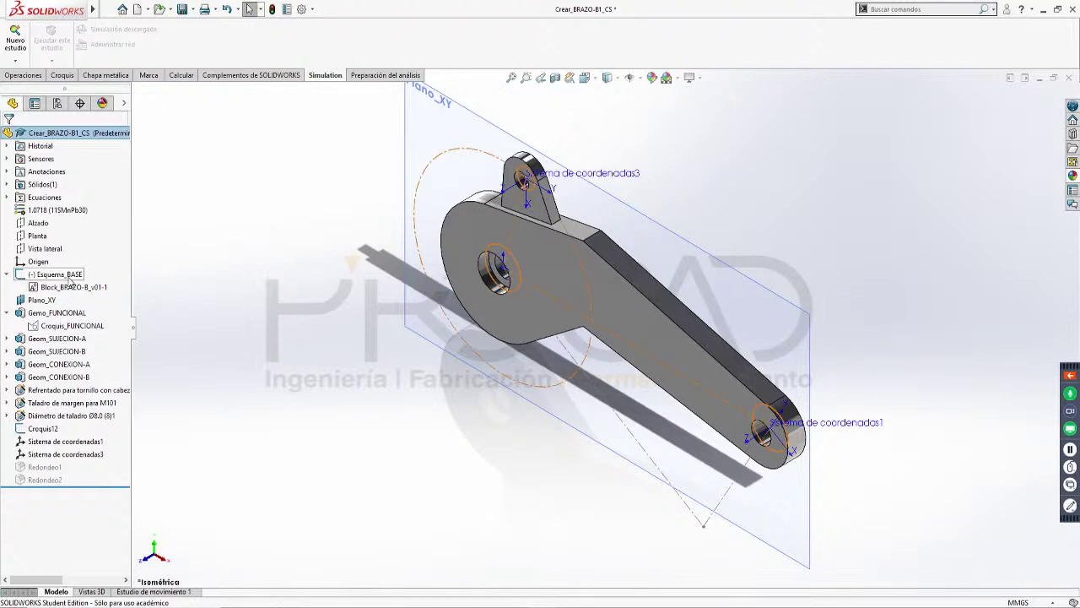
click(71, 281)
click(77, 239)
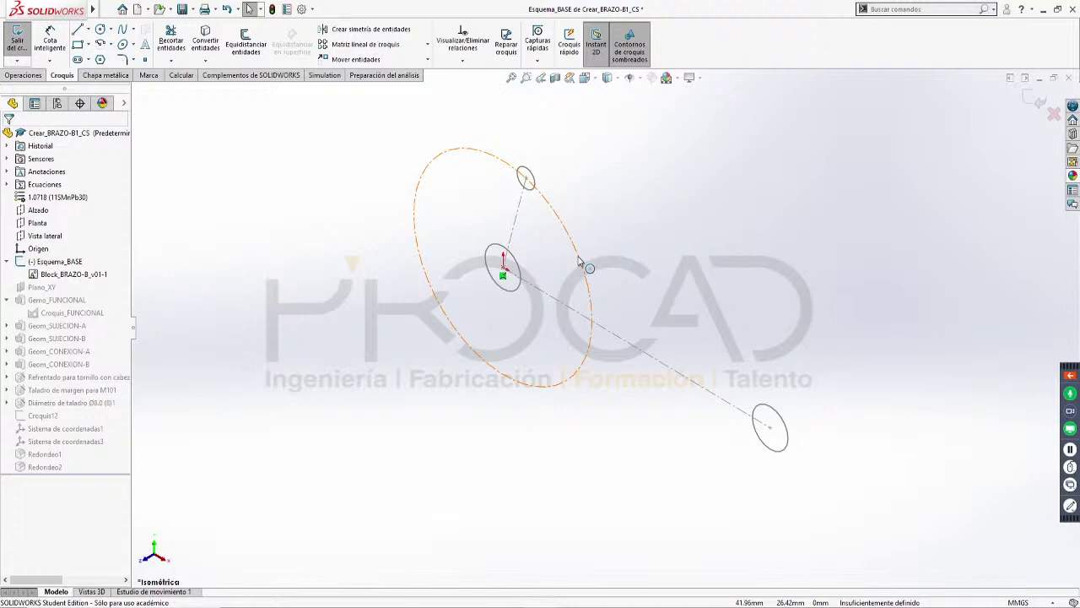
click(579, 263)
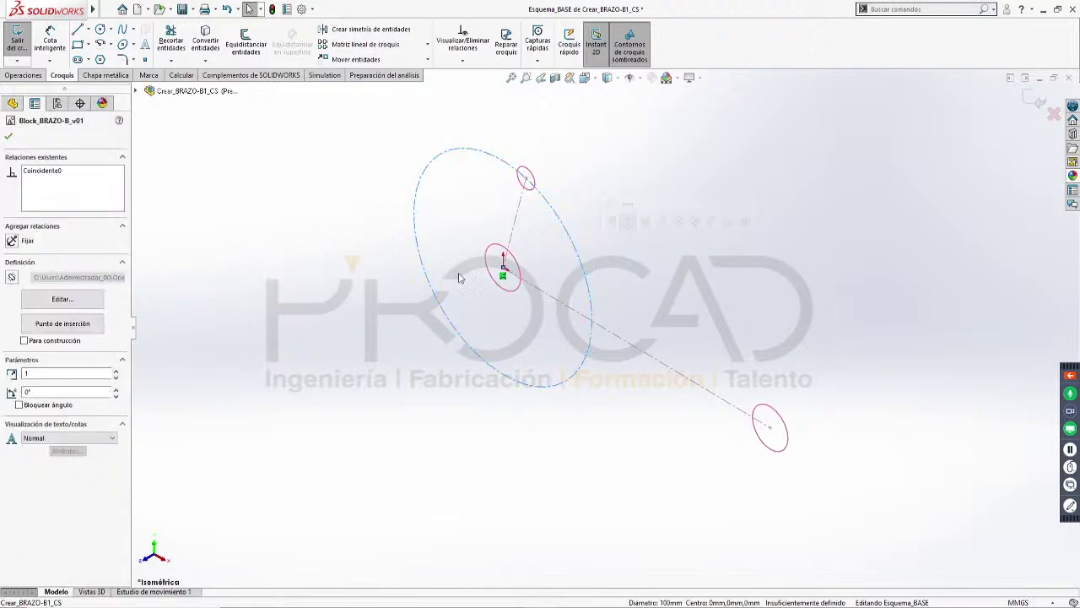
click(62, 298)
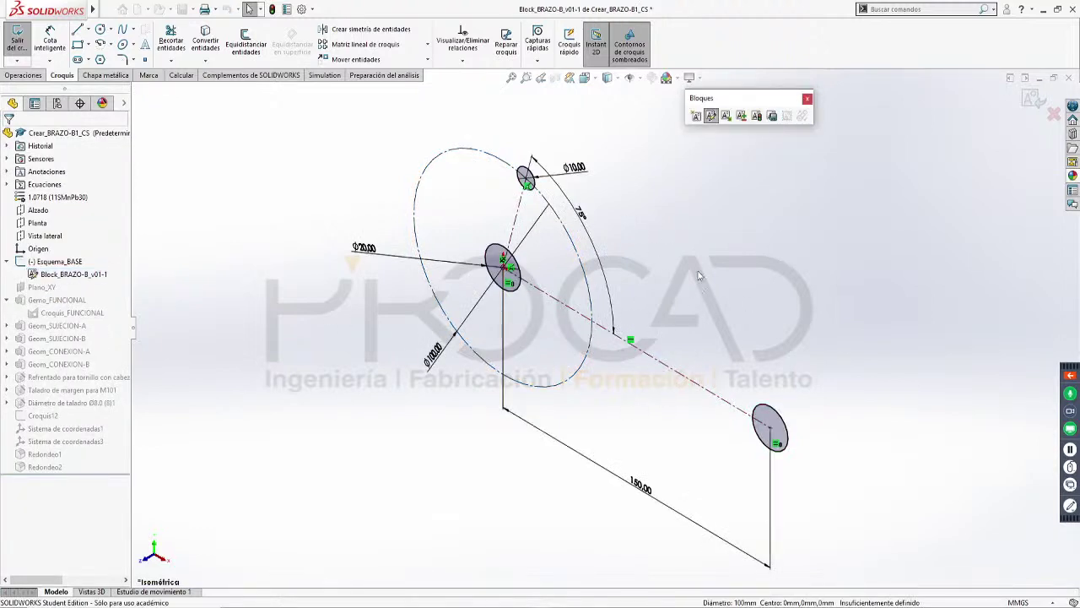
Link the horizontal centre-to-centre dimension between the two main circles of the block to the global variable Ejes_DISX
double_click(648, 489)
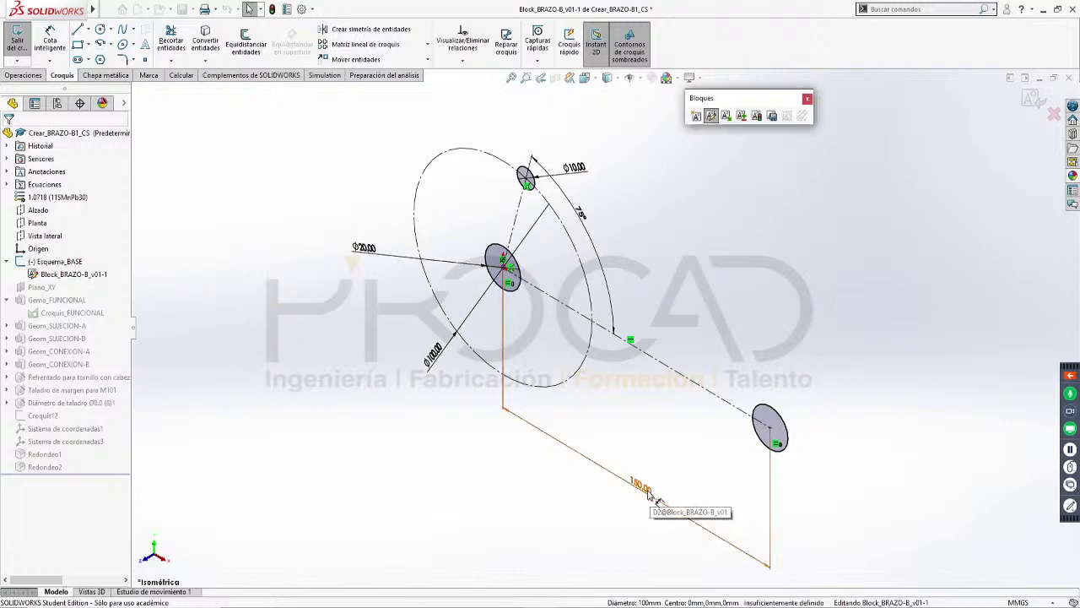
key(Return)
click(639, 482)
double_click(639, 482)
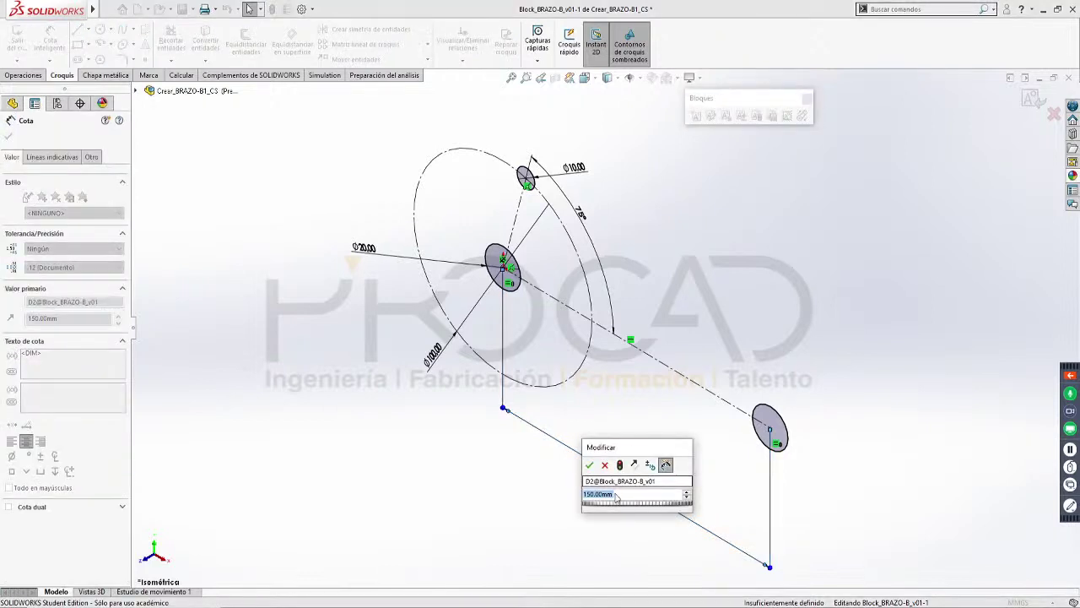
text(=)
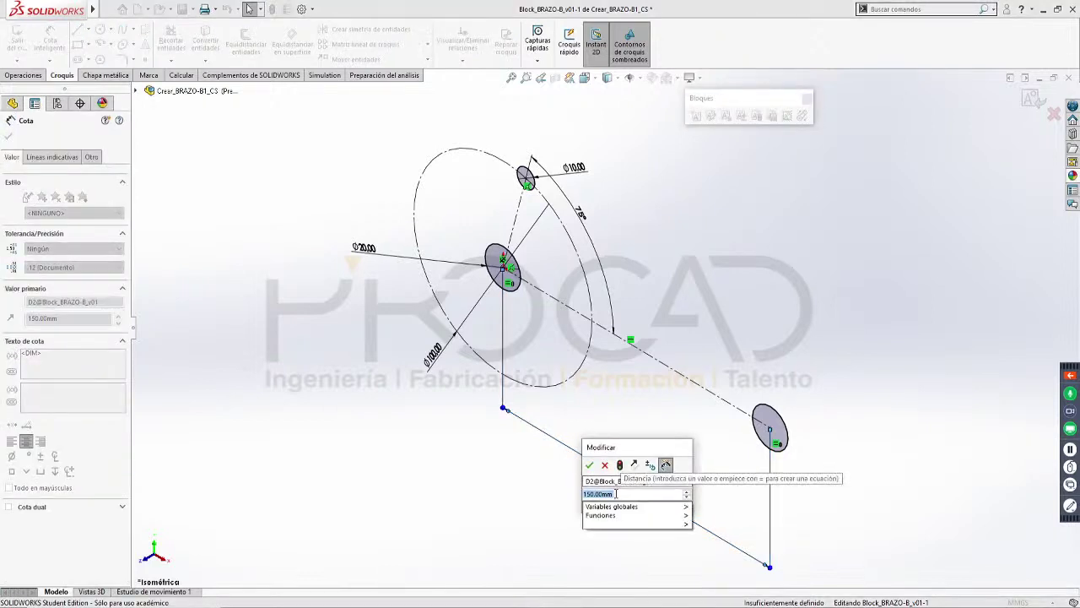
mouse_move(662, 515)
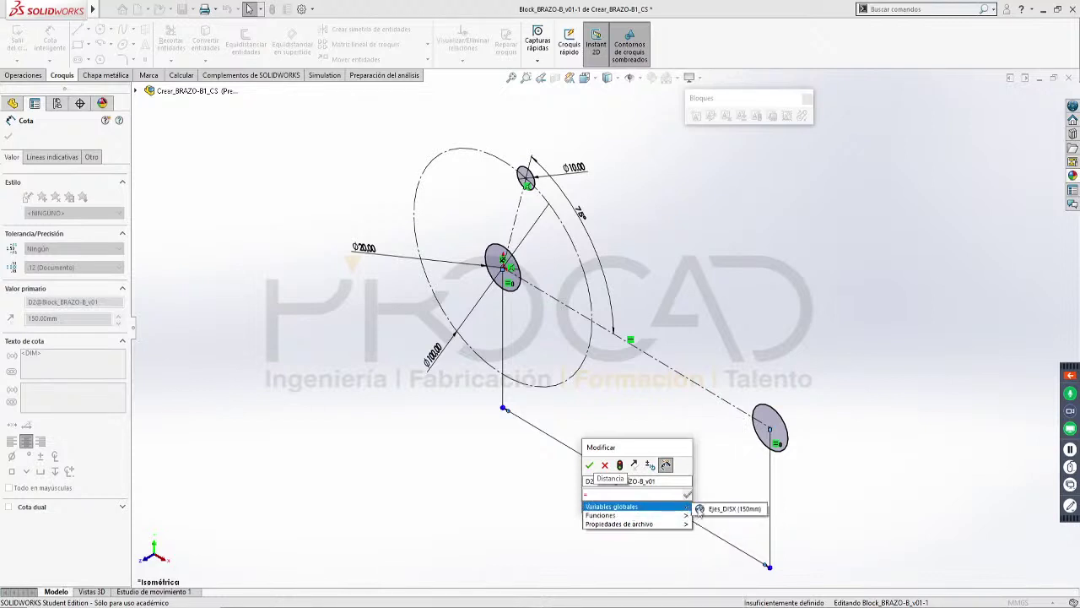
click(717, 509)
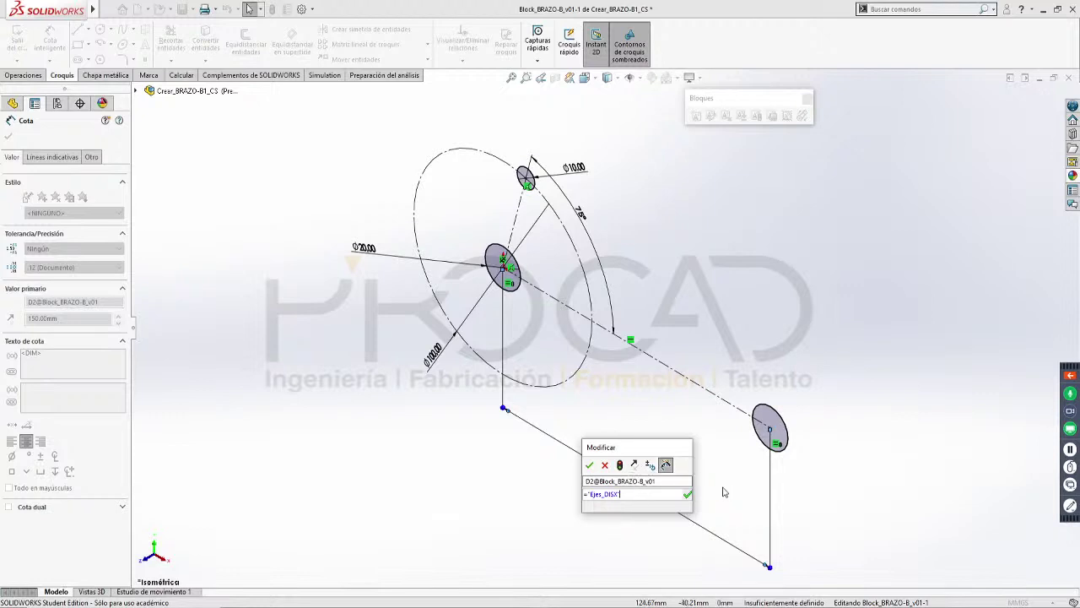
click(687, 495)
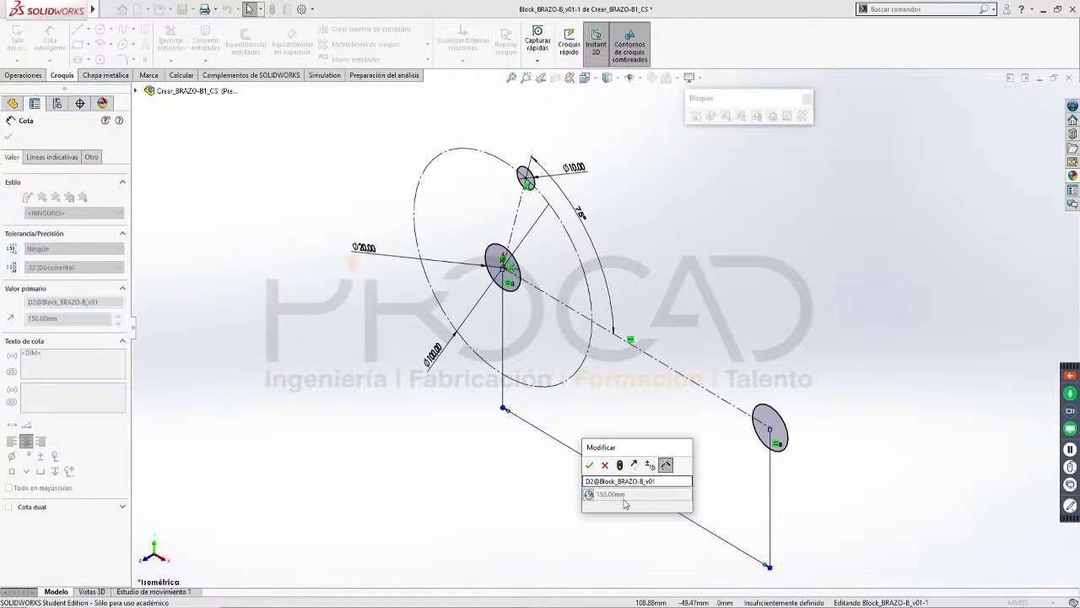
key(Return)
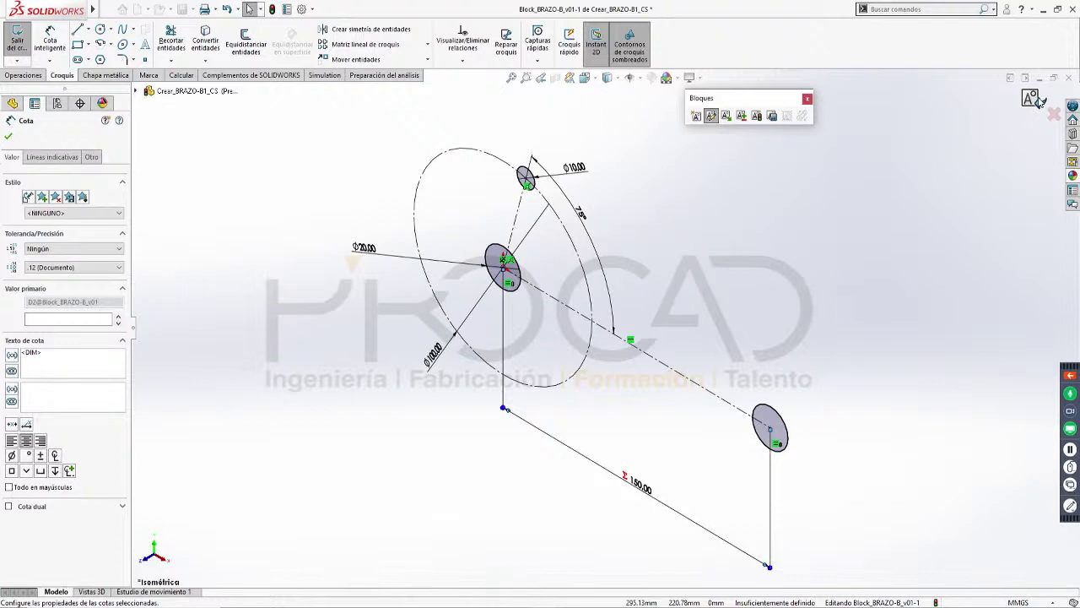
Reopen the equations manager and set the global variable Ejes_DISX to 160 mm
click(221, 10)
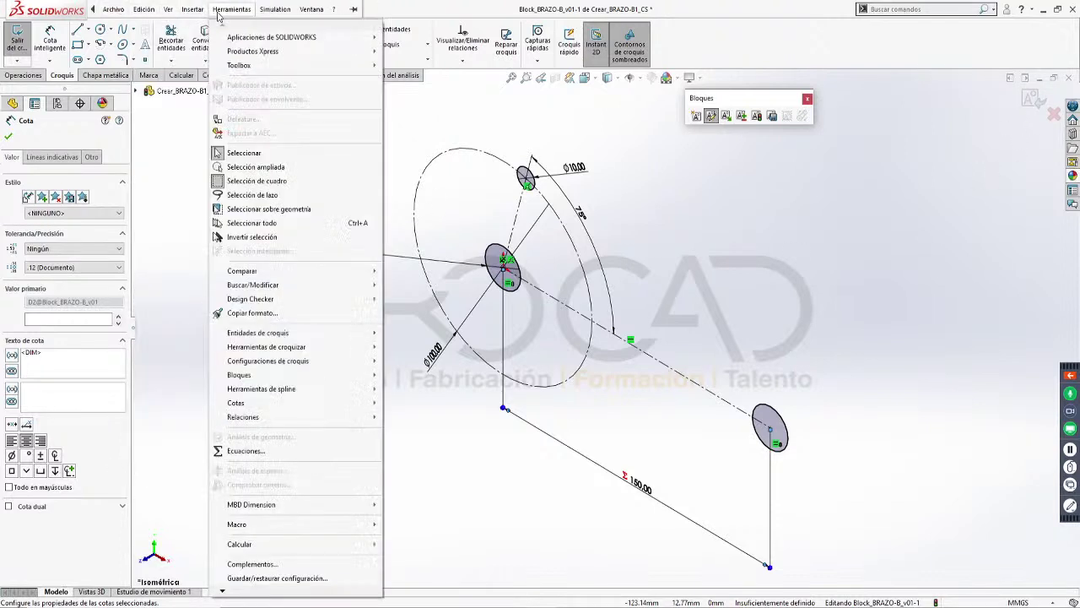
click(234, 453)
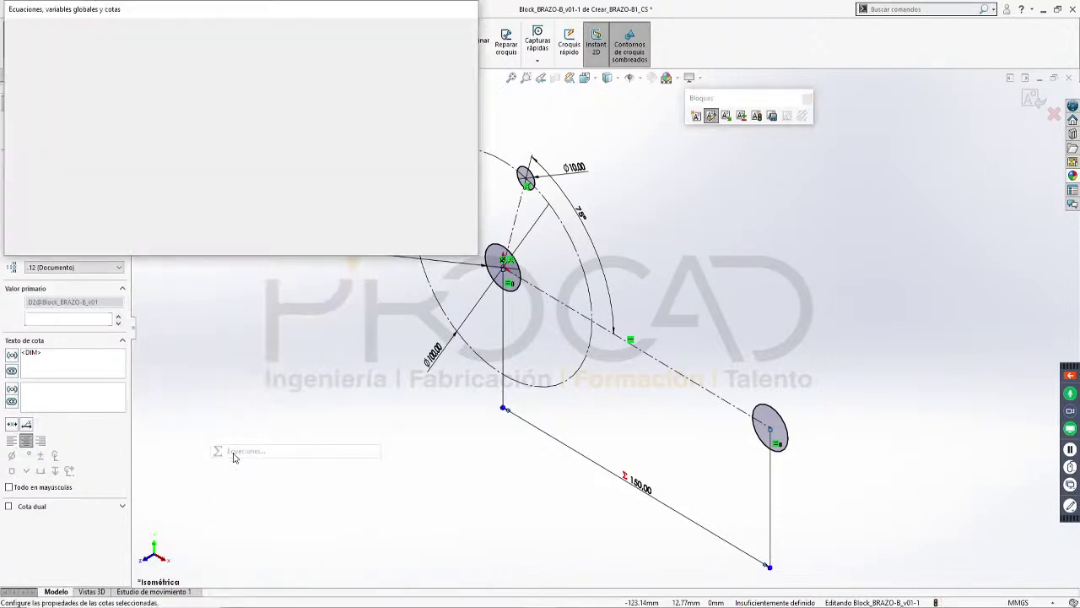
click(213, 72)
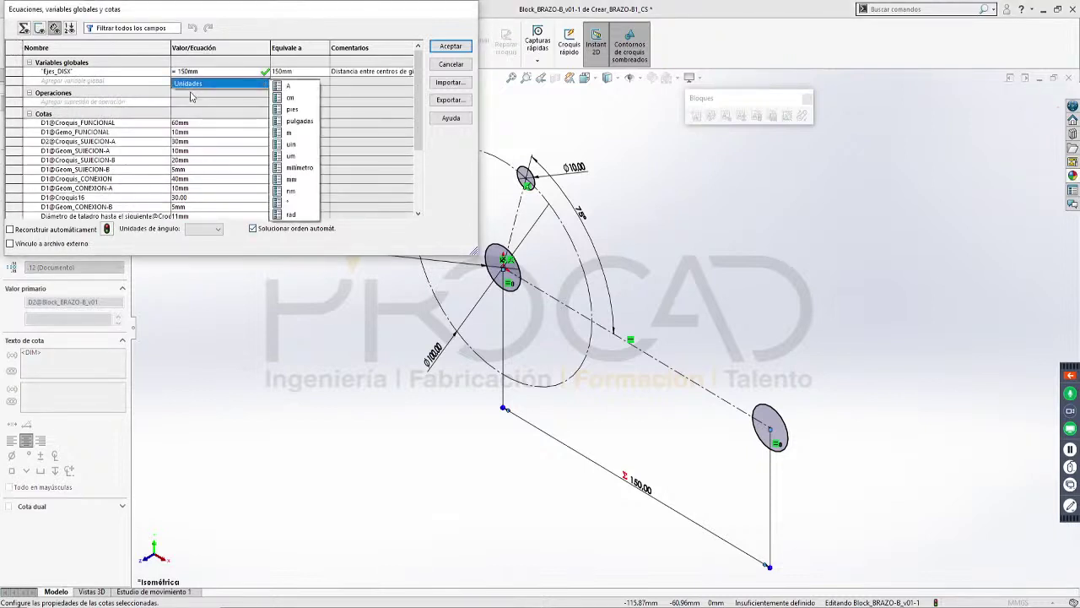
middle_click(228, 213)
drag(238, 95, 356, 209)
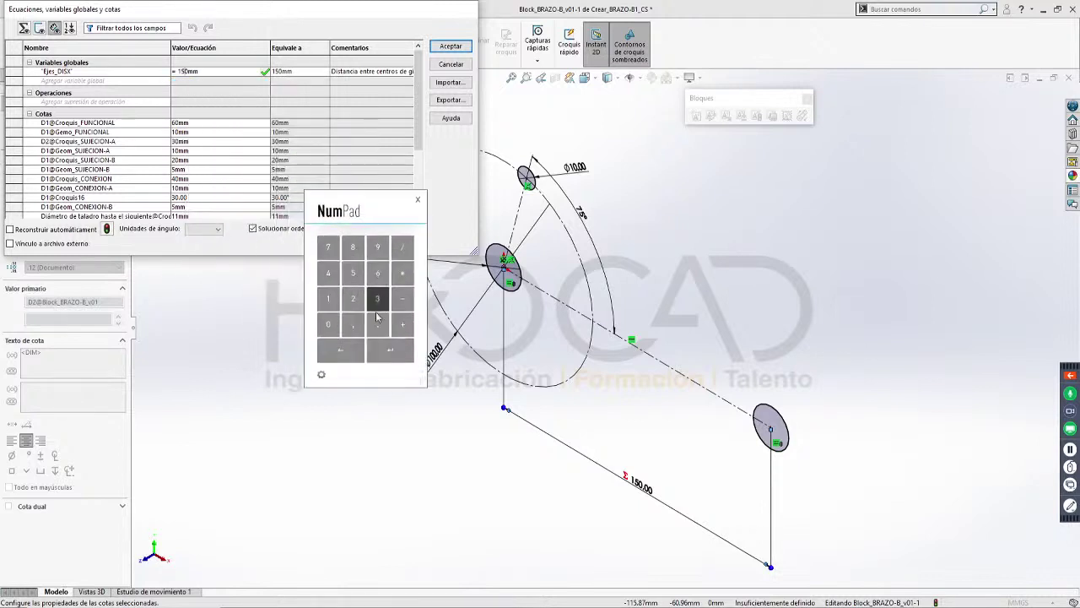
click(357, 350)
click(375, 277)
click(388, 350)
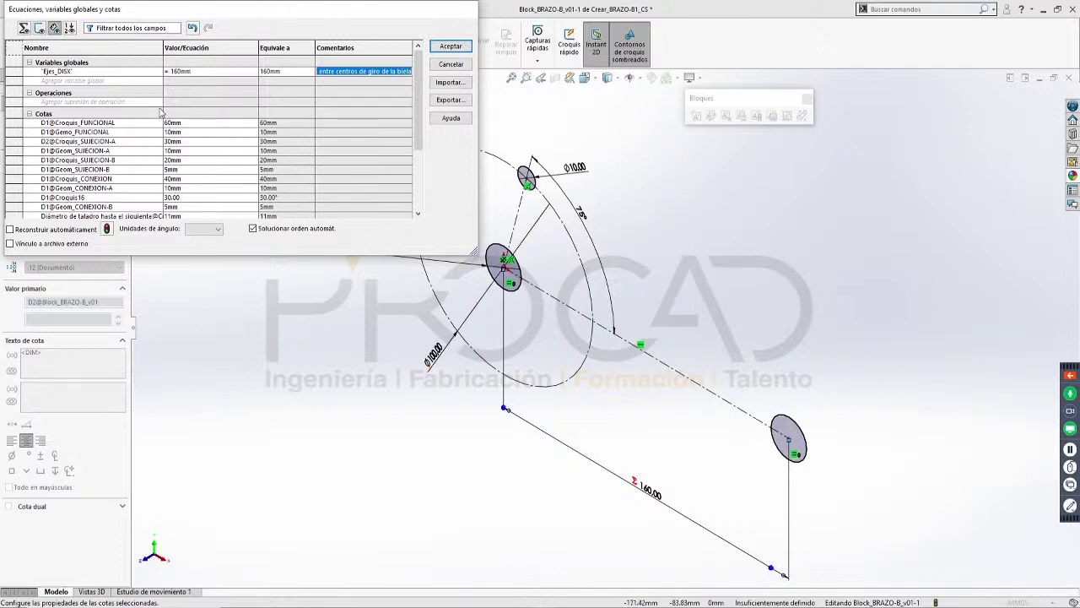
Add the global variable EjeA_DIAM with a value of 60mm and the comment "Diámetro en torno al eje principal"
click(98, 81)
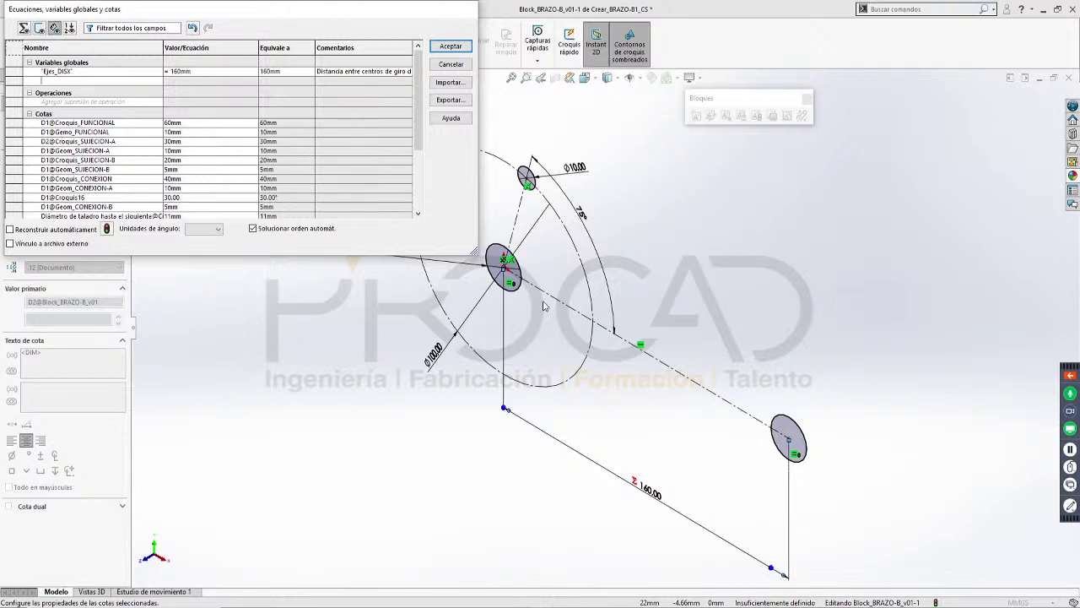
text(Ejes_DIAM)
key(Tab)
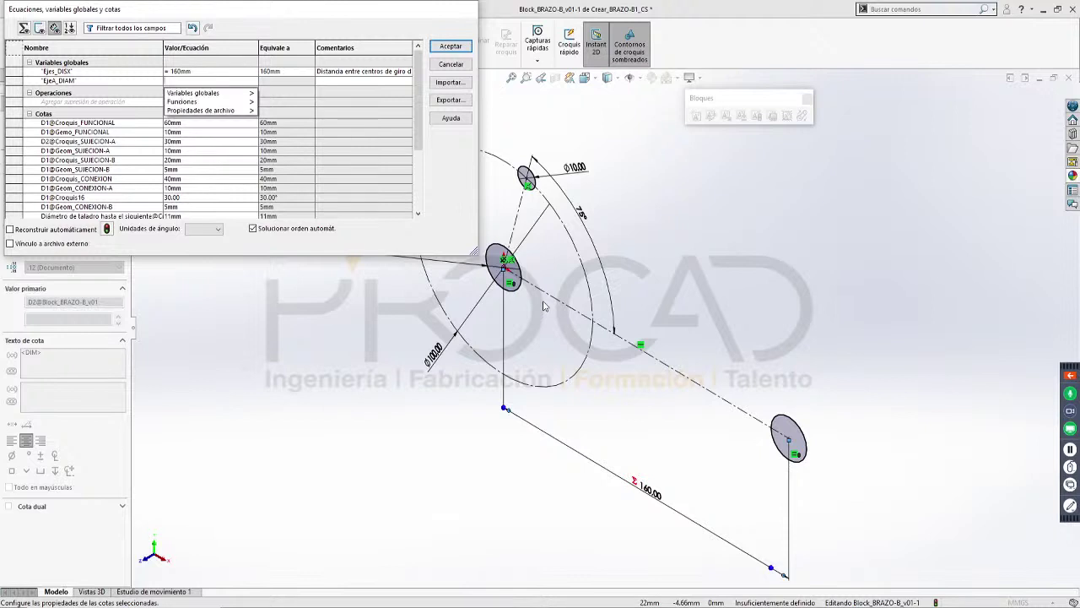
text(6)
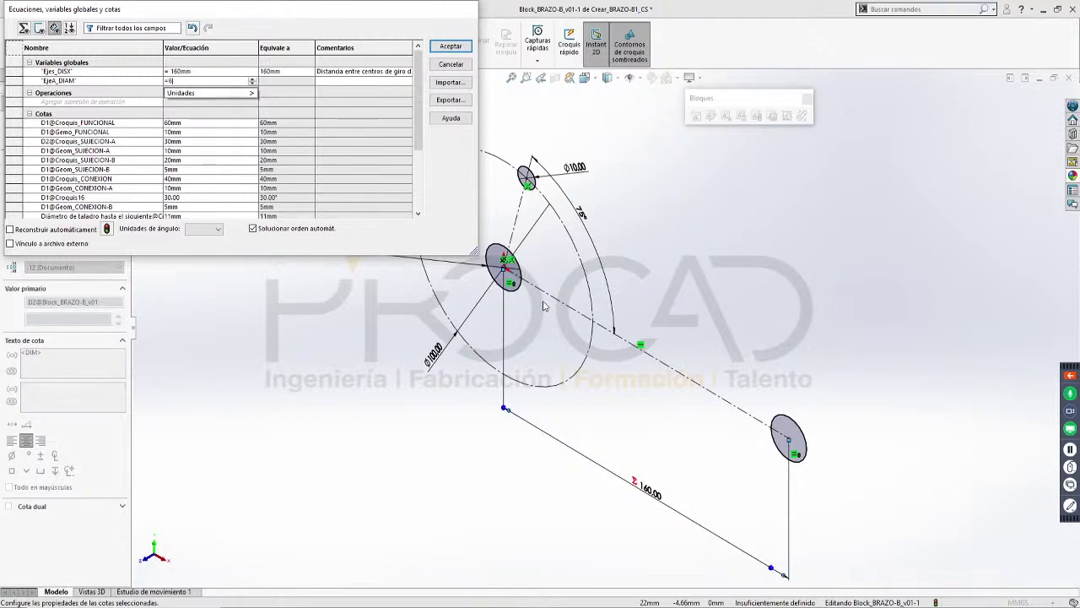
key(BackSpace)
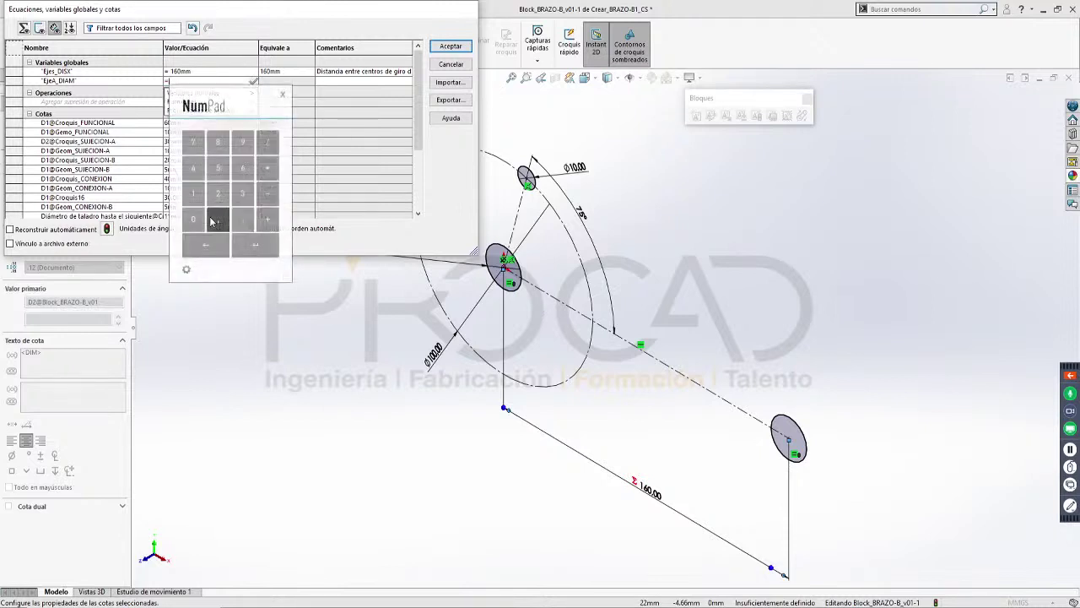
click(242, 167)
click(201, 218)
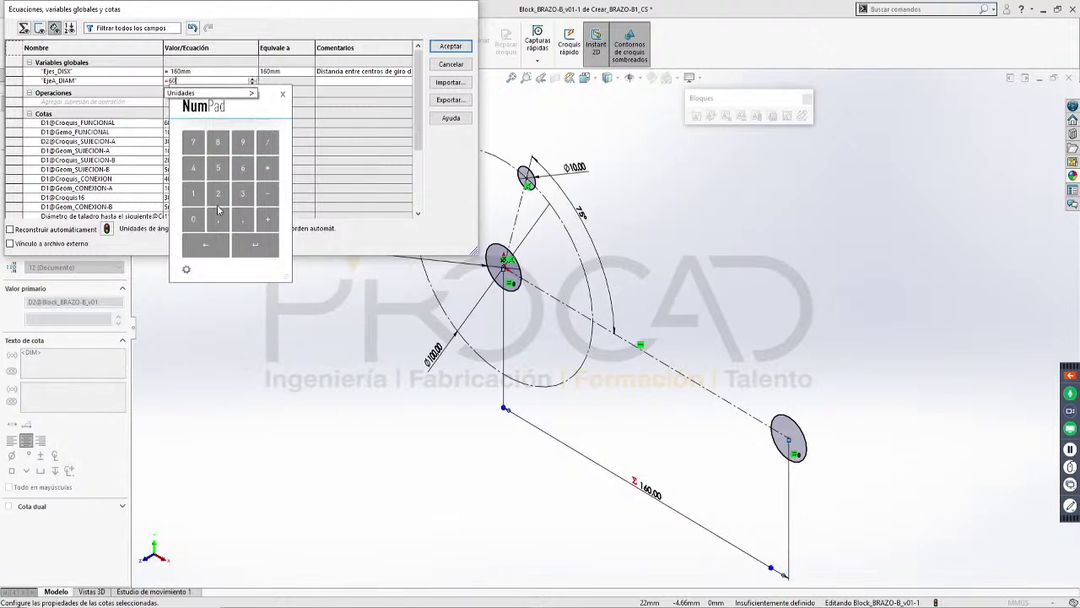
drag(217, 108, 309, 323)
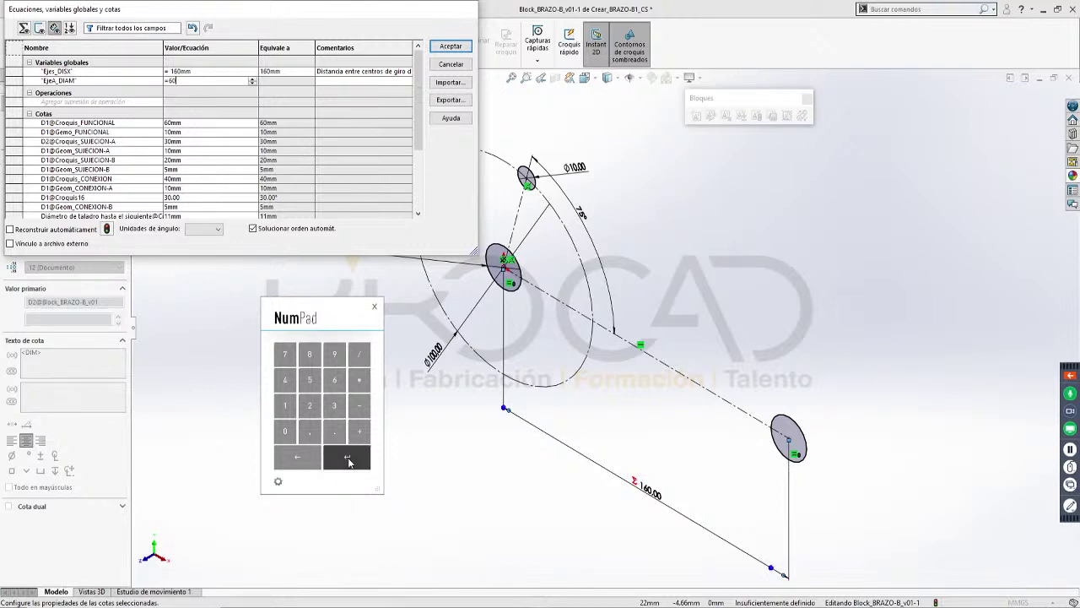
click(347, 456)
click(193, 82)
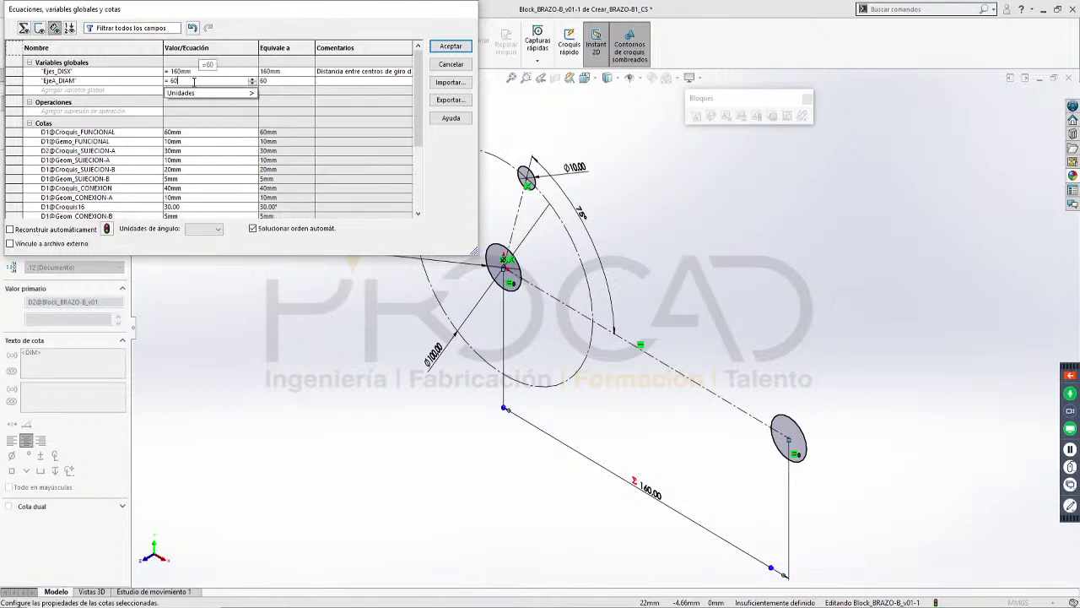
mouse_move(245, 93)
click(285, 188)
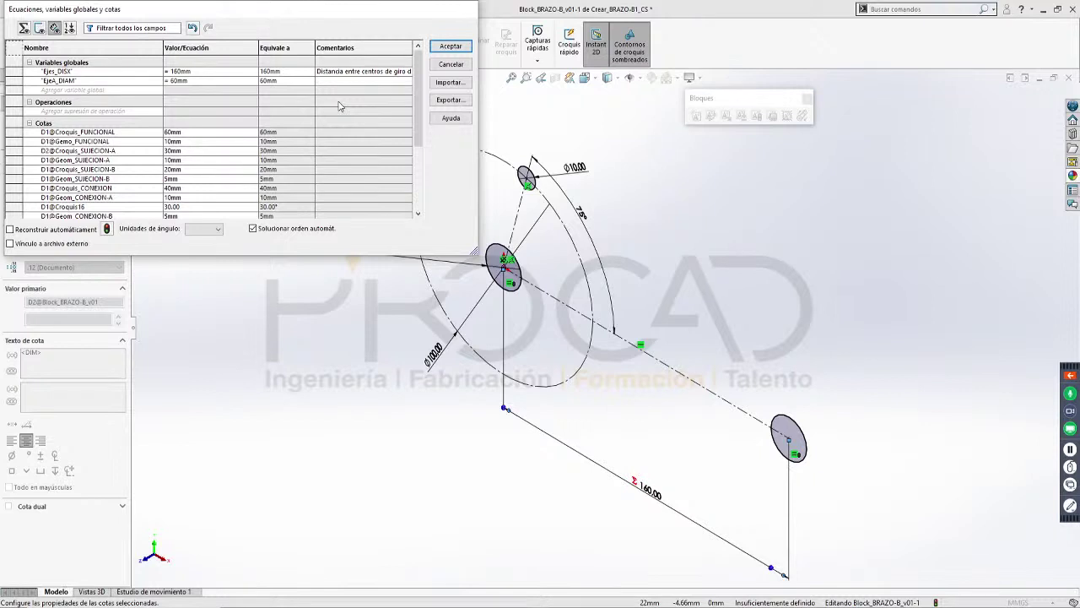
text(Diametro en torno al eje principal)
Add the global variable EjeB_DIAM with a value of 30mm
click(85, 92)
click(86, 90)
text(EjeB)
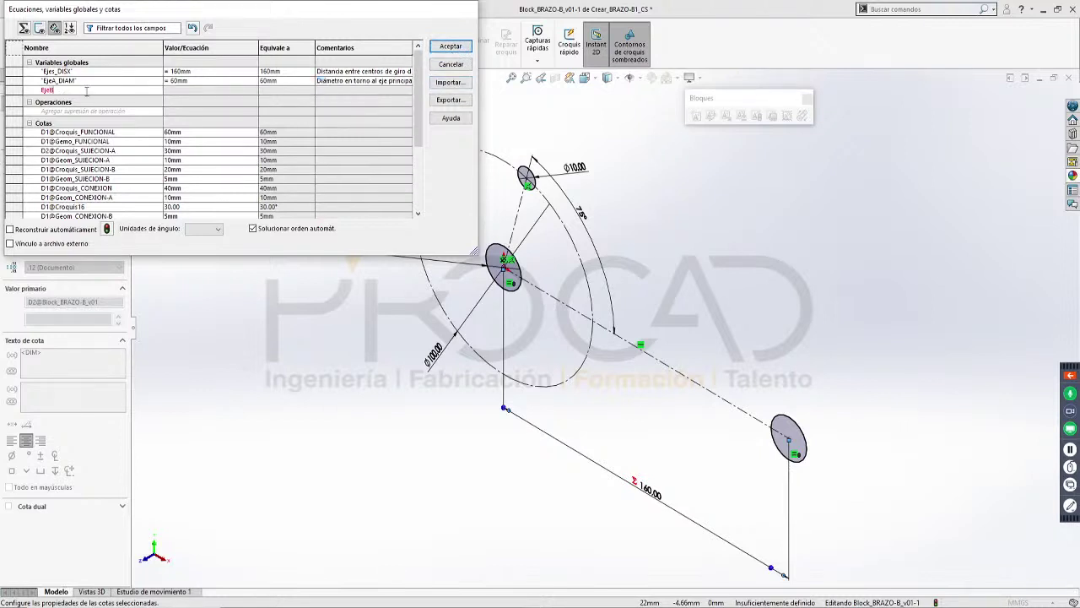
text(_DIAM)
key(Tab)
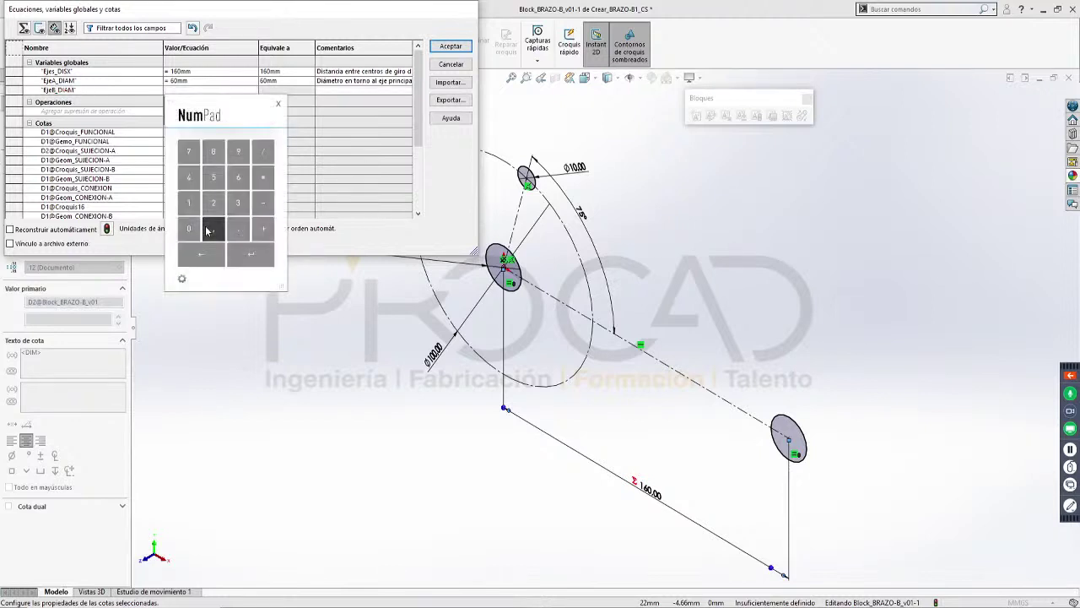
click(239, 203)
click(189, 228)
click(251, 254)
click(198, 91)
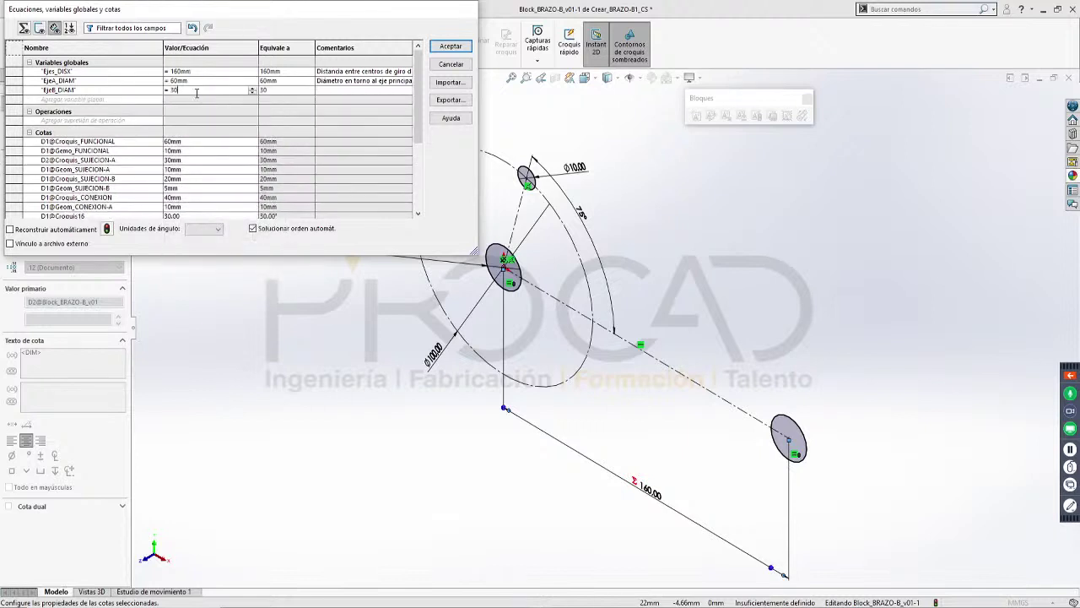
click(198, 91)
click(193, 102)
click(217, 254)
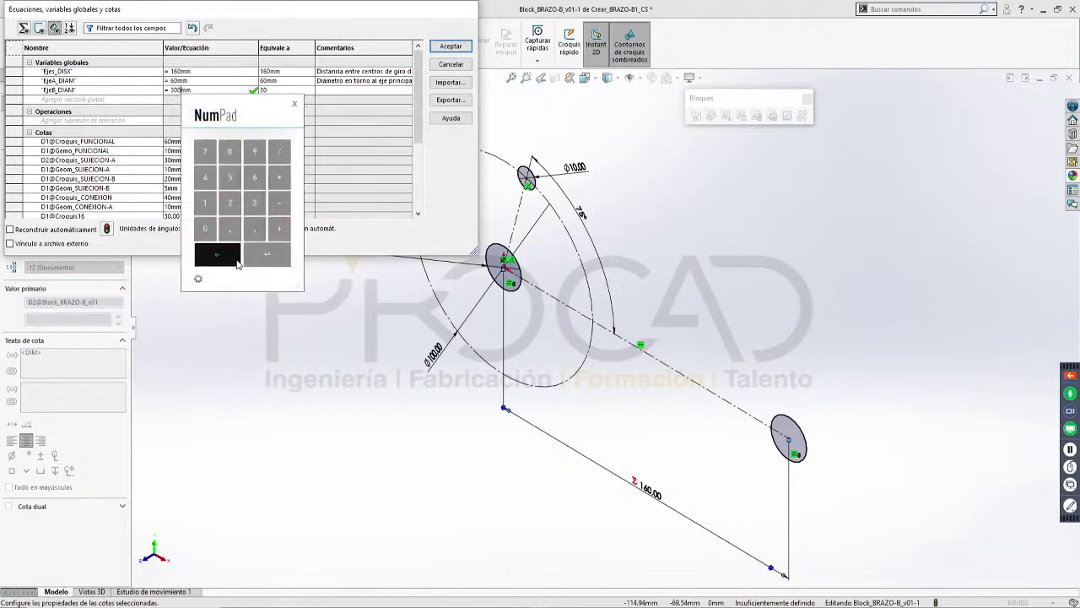
Comment the EjeB_DIAM variable as "Diámetro en torno al eje secundario"
click(363, 109)
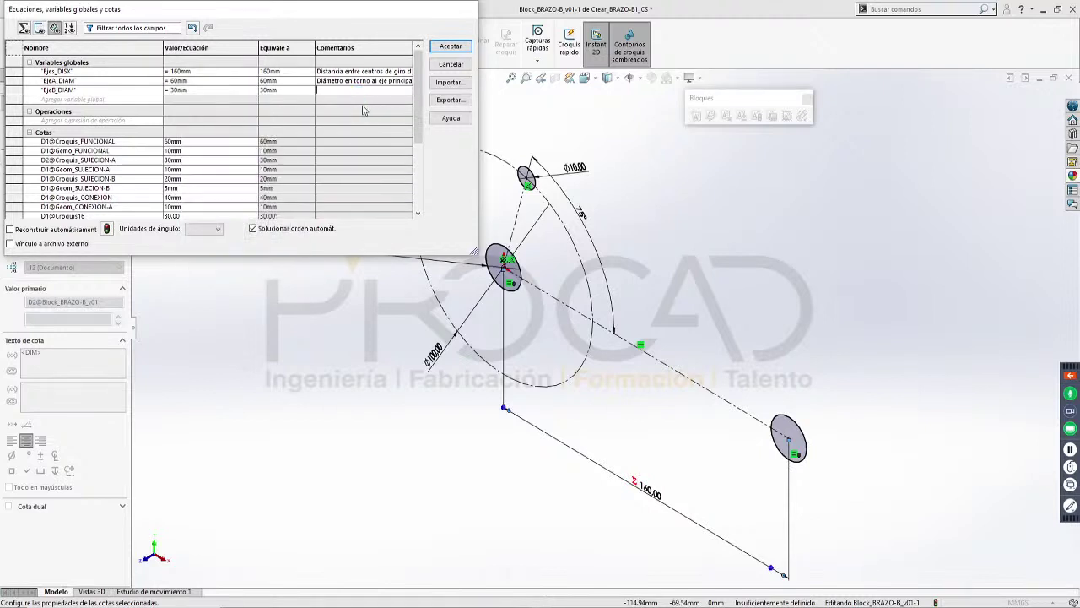
key(BackSpace)
text(Diámetro en)
text( torno al eje sec)
text(undario)
Add the global variable Espesor_BIELA with a value of 10mm
click(133, 98)
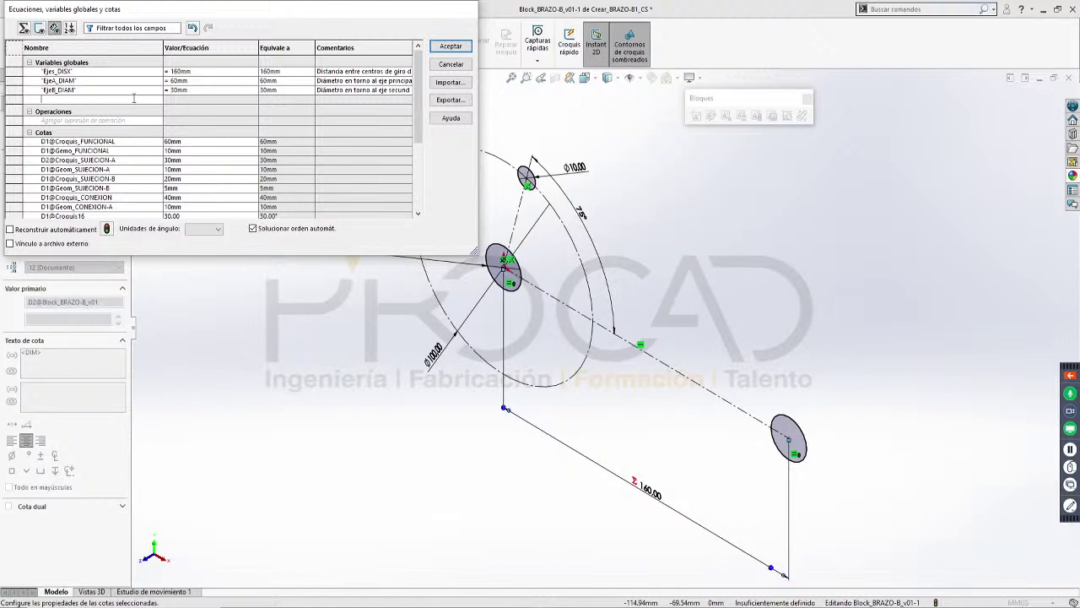
text(Espesor_)
text(BIELA)
key(Tab)
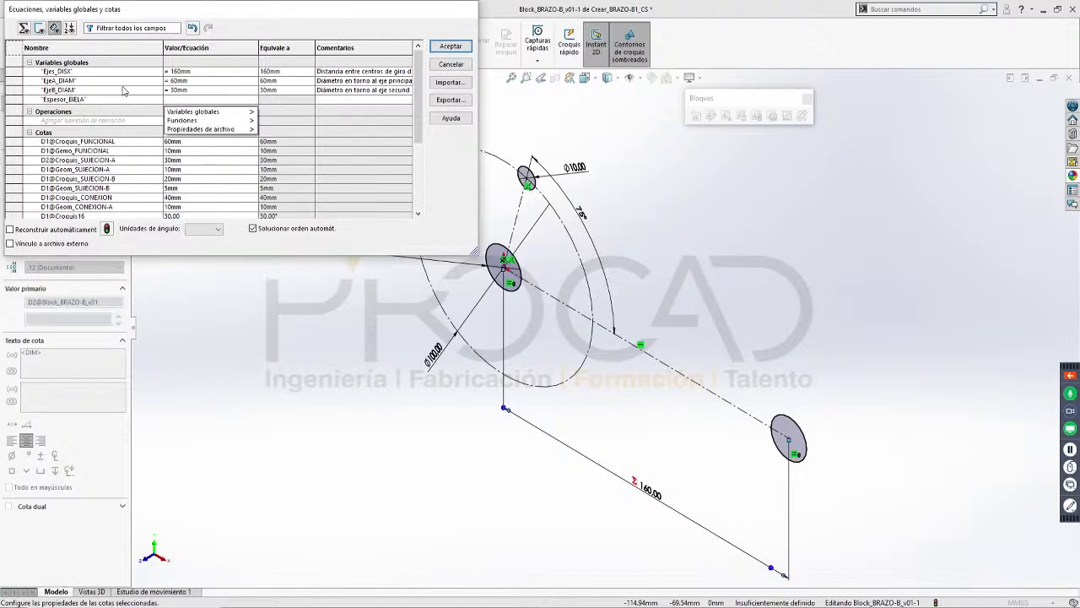
mouse_move(221, 115)
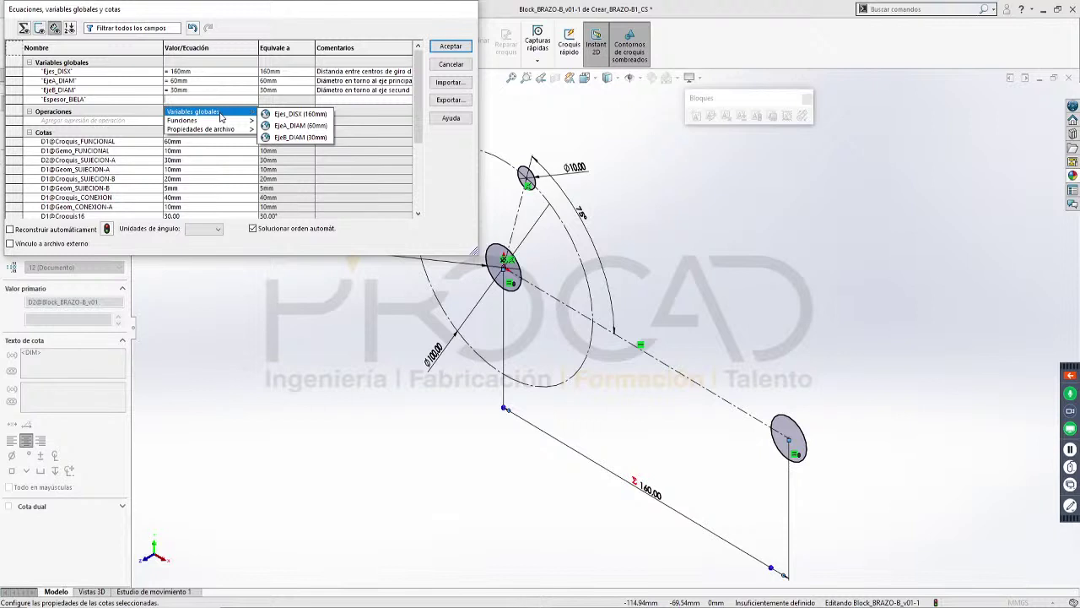
click(189, 213)
click(189, 236)
click(251, 265)
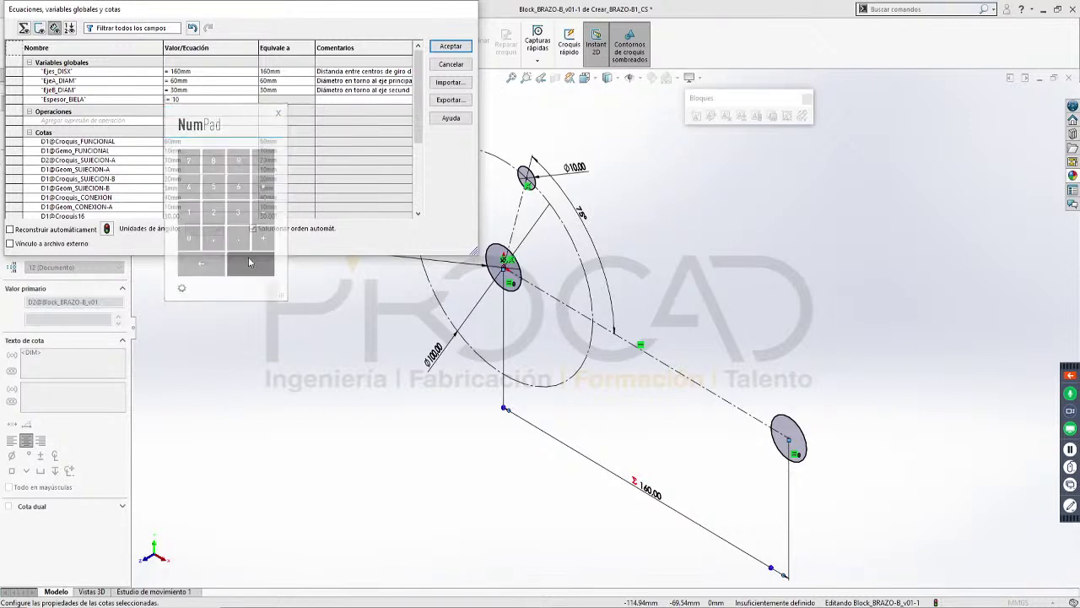
click(199, 98)
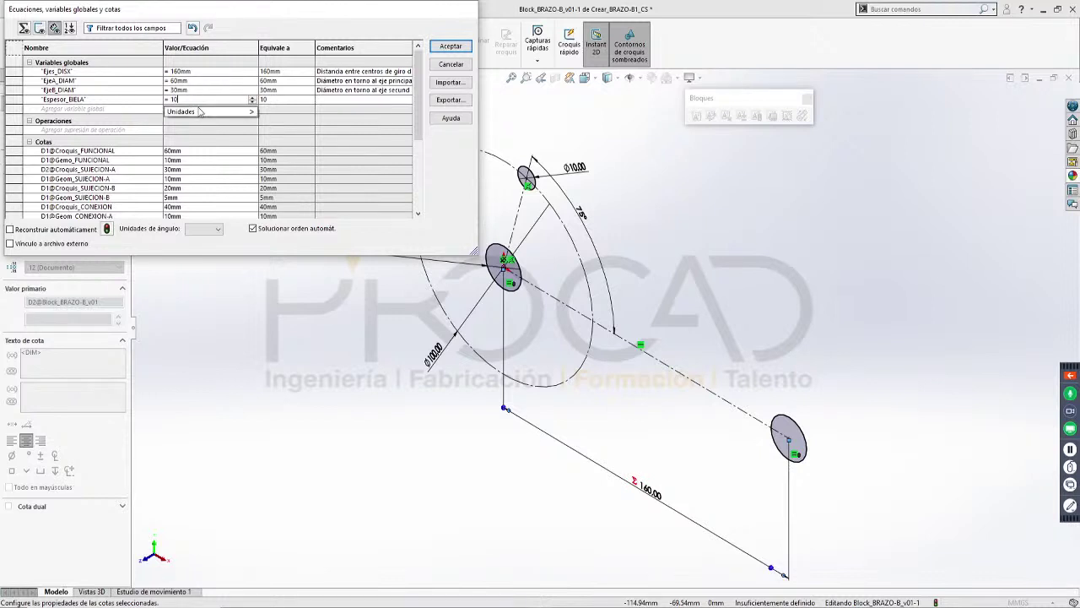
mouse_move(199, 112)
click(294, 208)
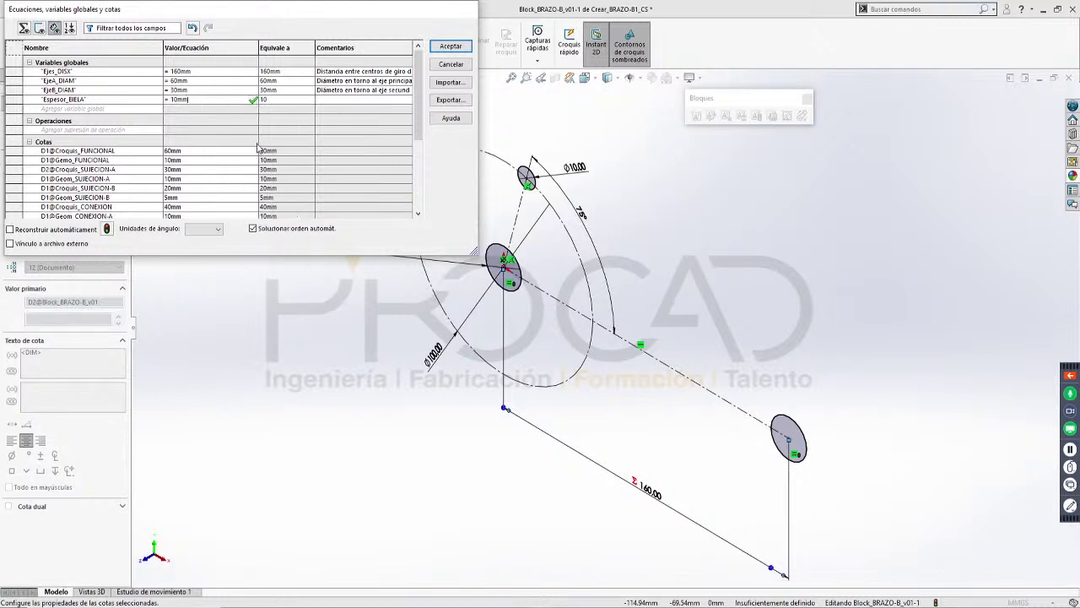
click(254, 99)
Comment the Espesor_BIELA variable as "Espesor de la geometría de conexión de la biela"
click(339, 100)
text(spesor de la geometría de conexión de la biela)
key(BackSpace)
key(BackSpace)
Accept the equations and finish editing both the block and the Esquema_BASE sketch
click(464, 44)
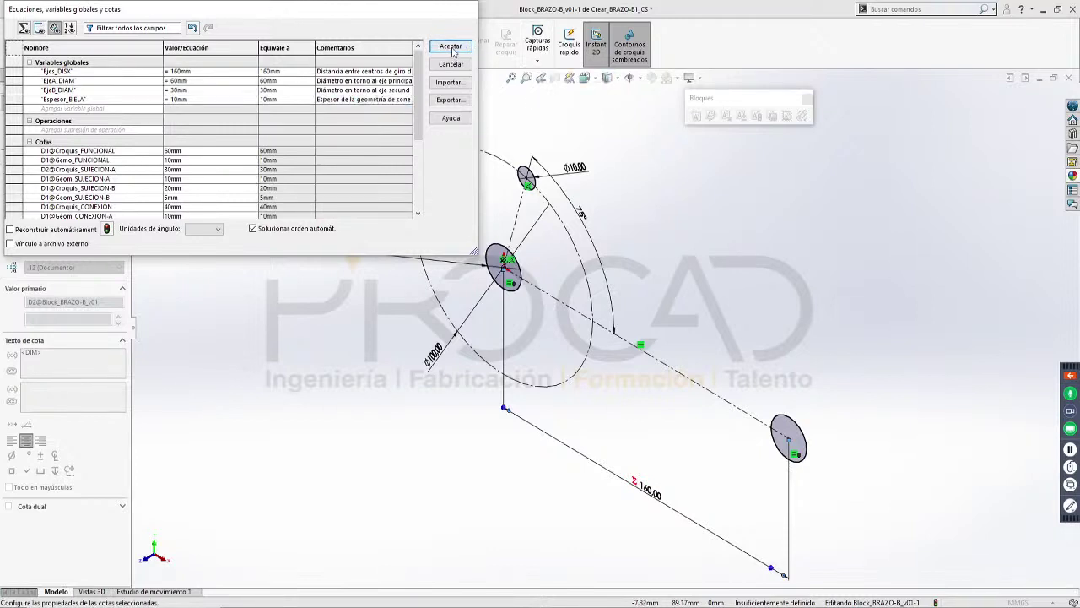
click(453, 48)
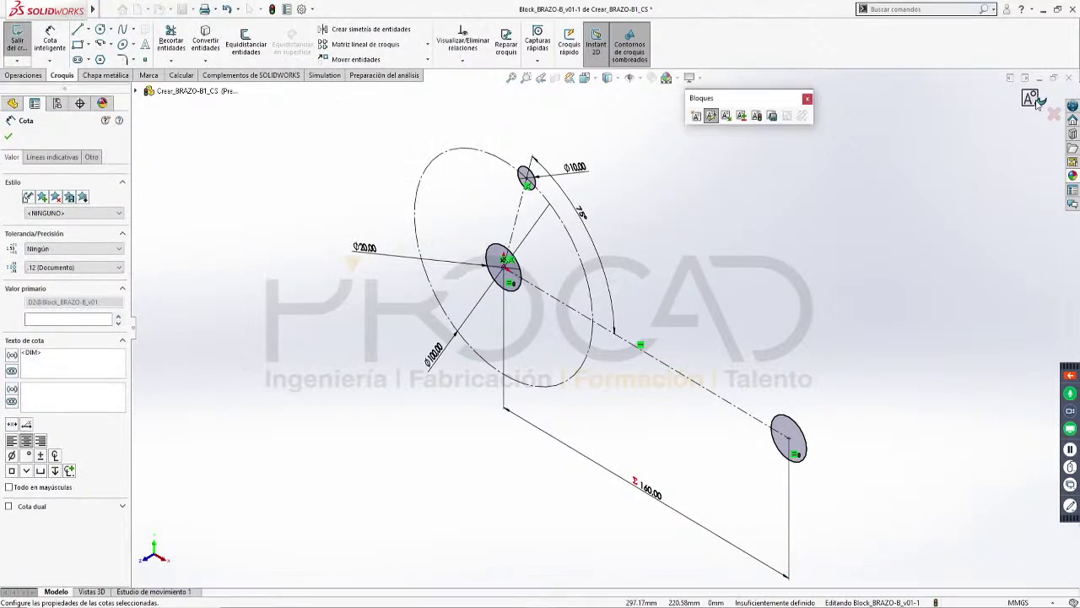
click(957, 226)
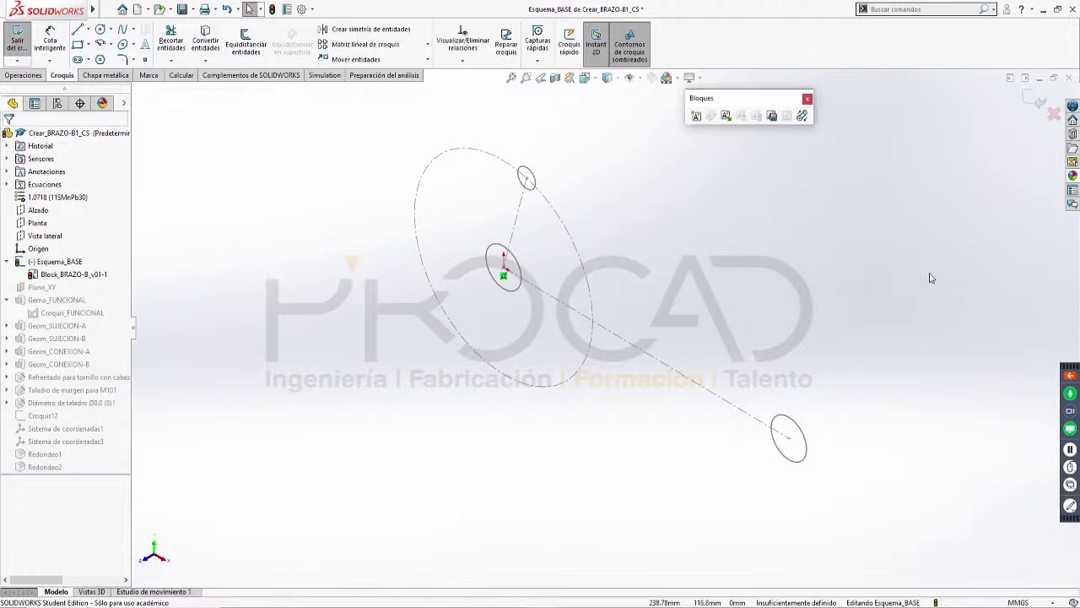
click(1035, 100)
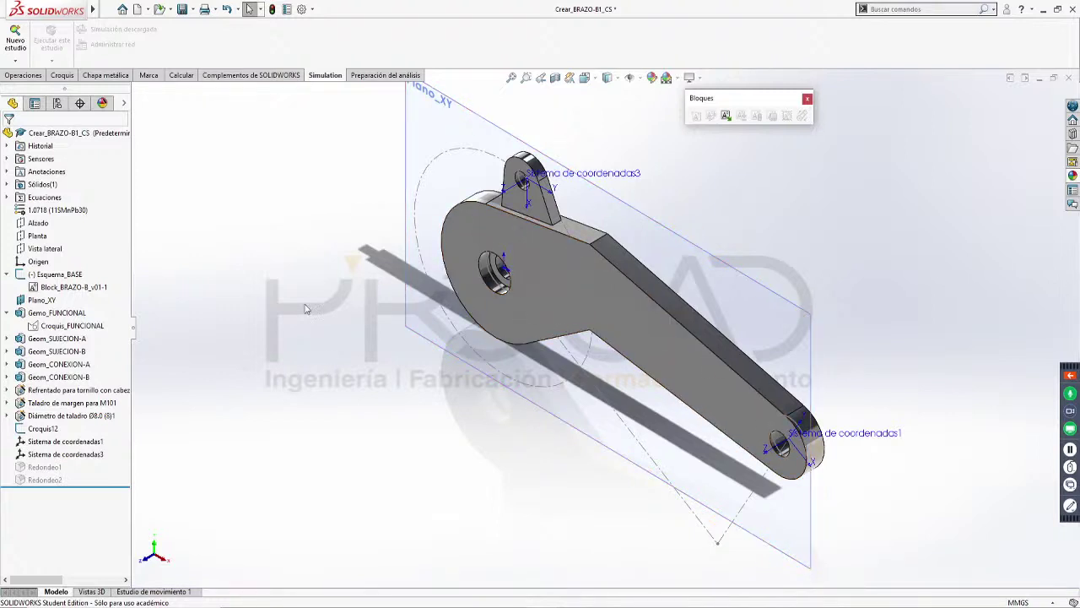
Open the Croquis_FUNCIONAL sketch for editing and move its diameter dimension to the other side of the circle
click(72, 325)
click(89, 295)
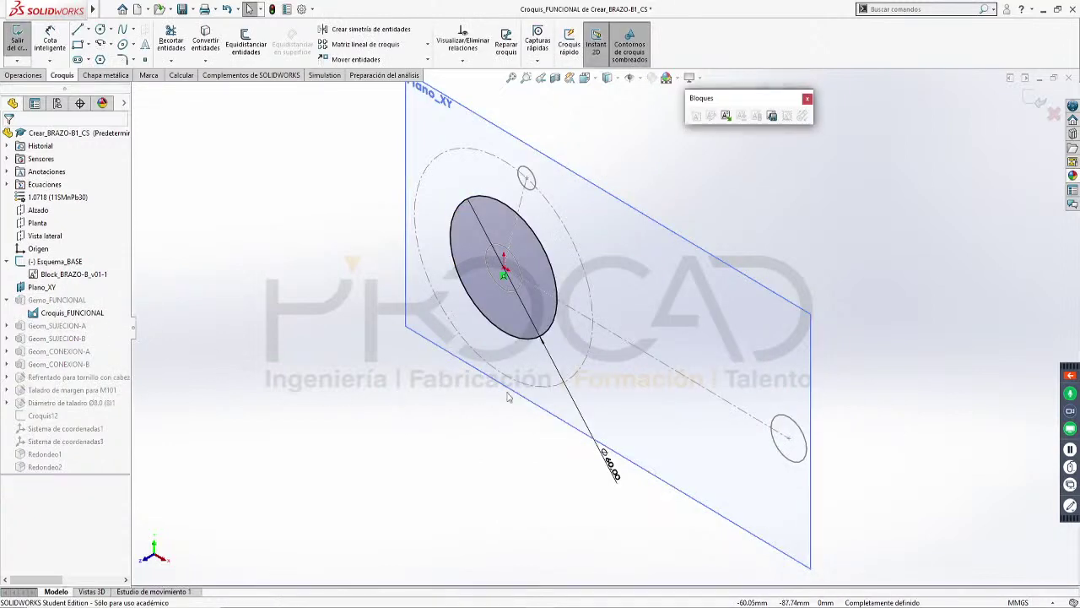
drag(425, 331, 382, 294)
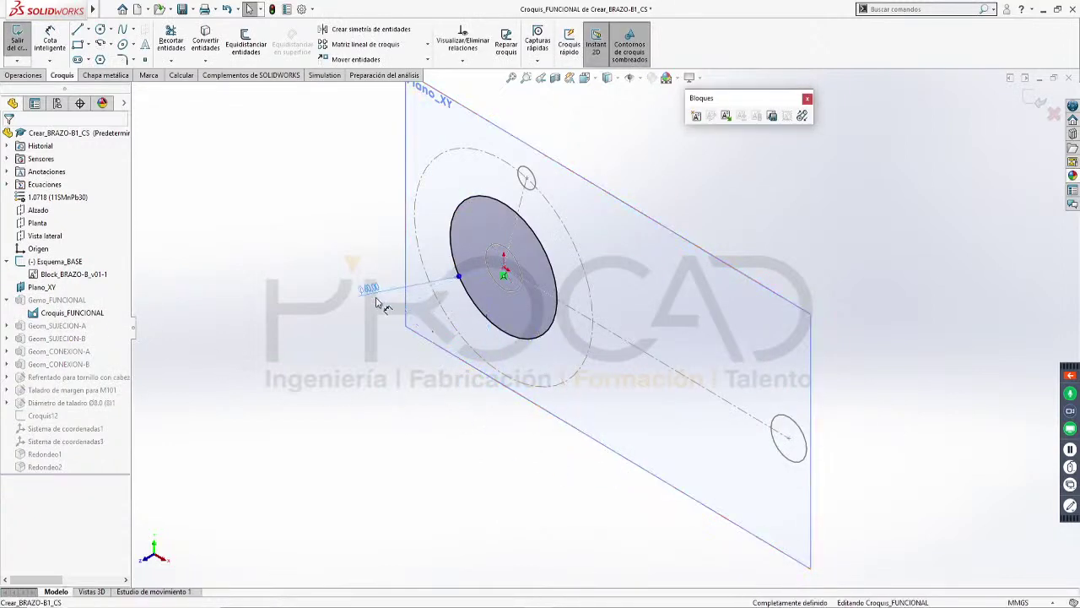
Link the circle's diameter dimension in Croquis_FUNCIONAL to the global variable EjeA_DIAM and exit the sketch
double_click(382, 294)
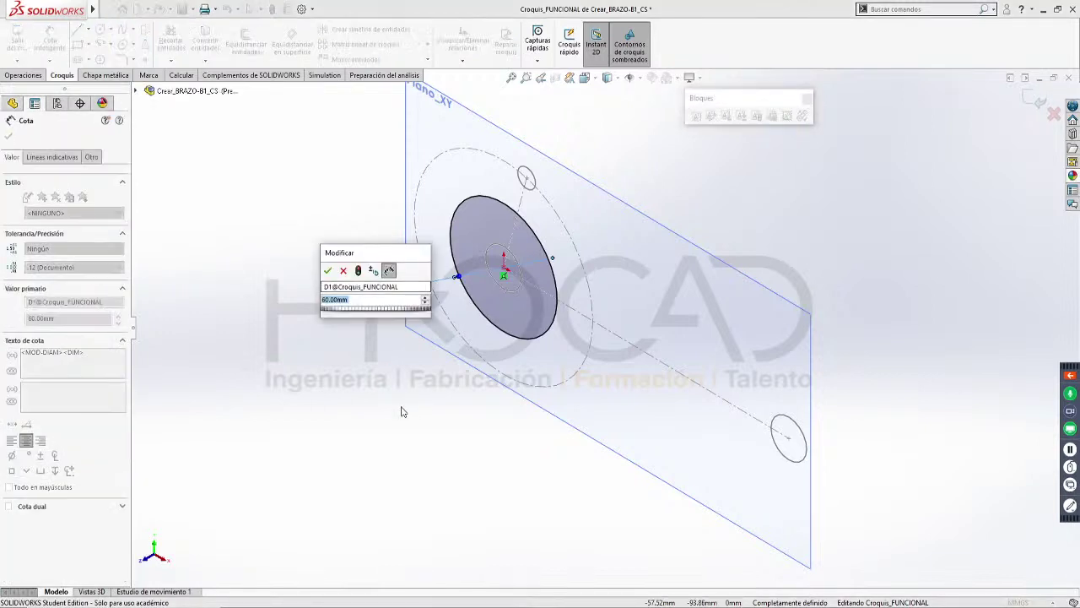
text(=)
mouse_move(375, 312)
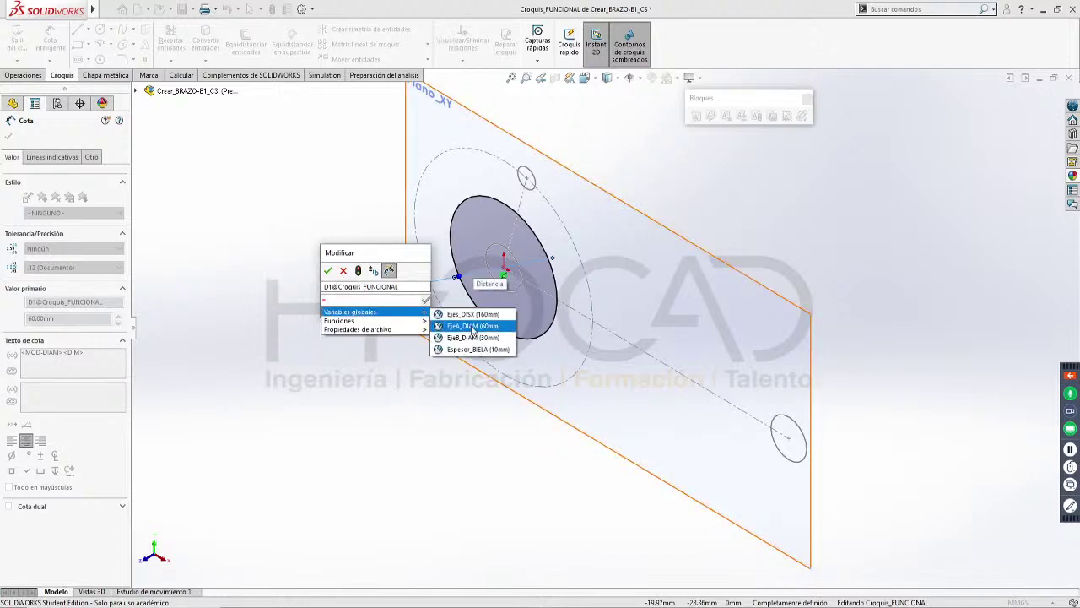
click(473, 326)
click(359, 271)
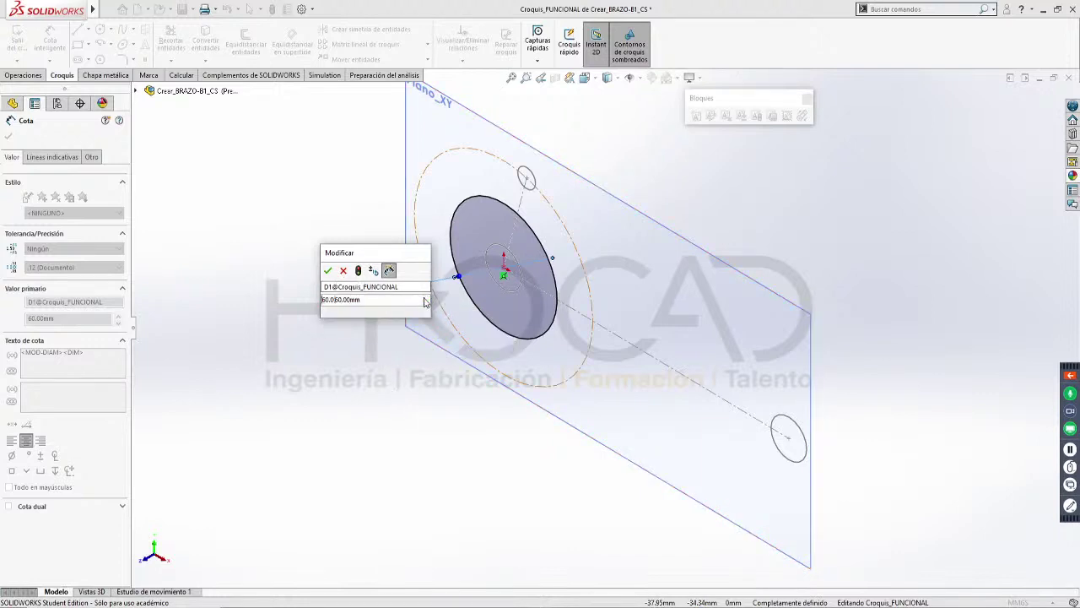
click(328, 271)
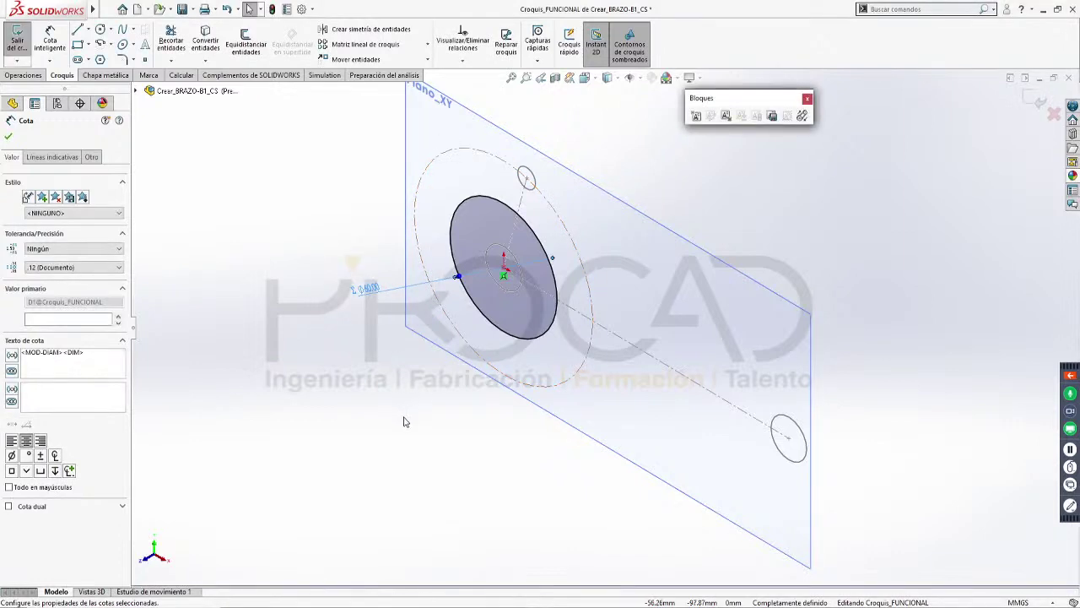
click(909, 199)
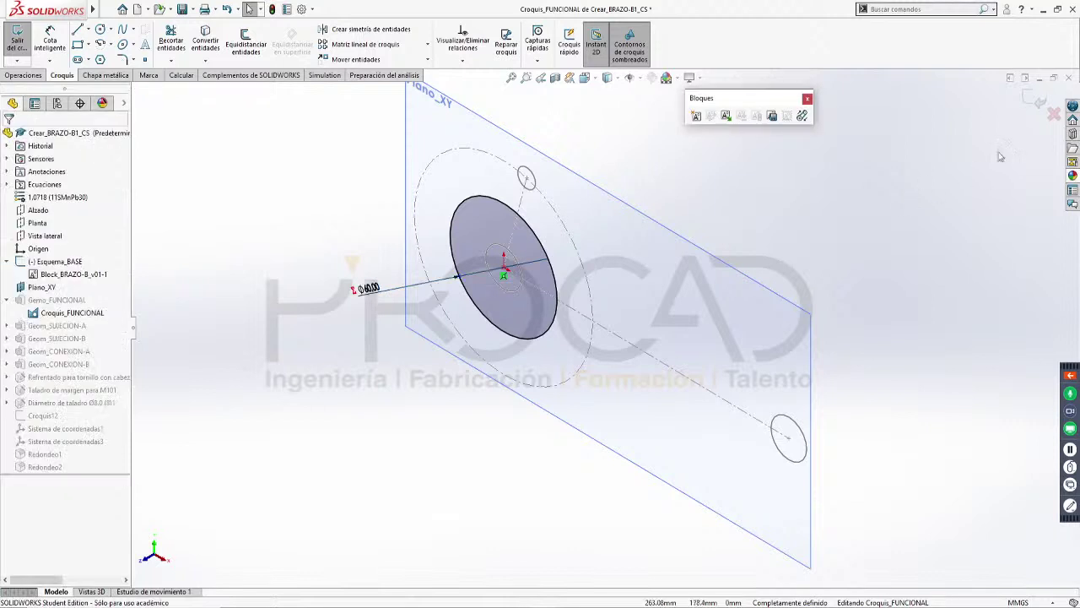
click(1033, 99)
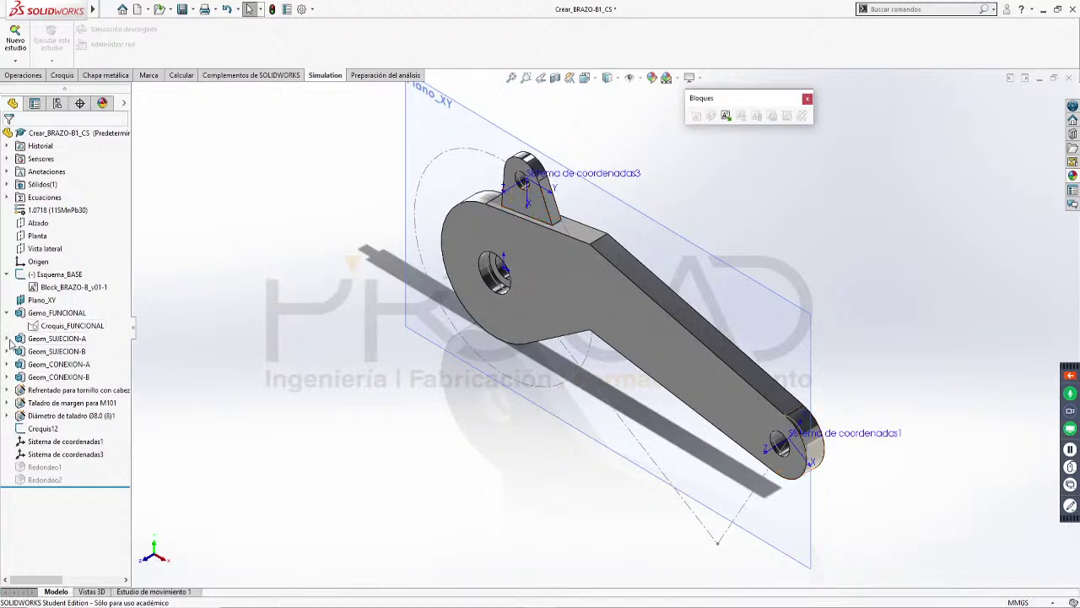
Edit the Croquis_SUJECION-A sketch, link its circle's diameter dimension to the global variable EjeB_DIAM, and exit the sketch
click(70, 326)
click(8, 338)
click(70, 353)
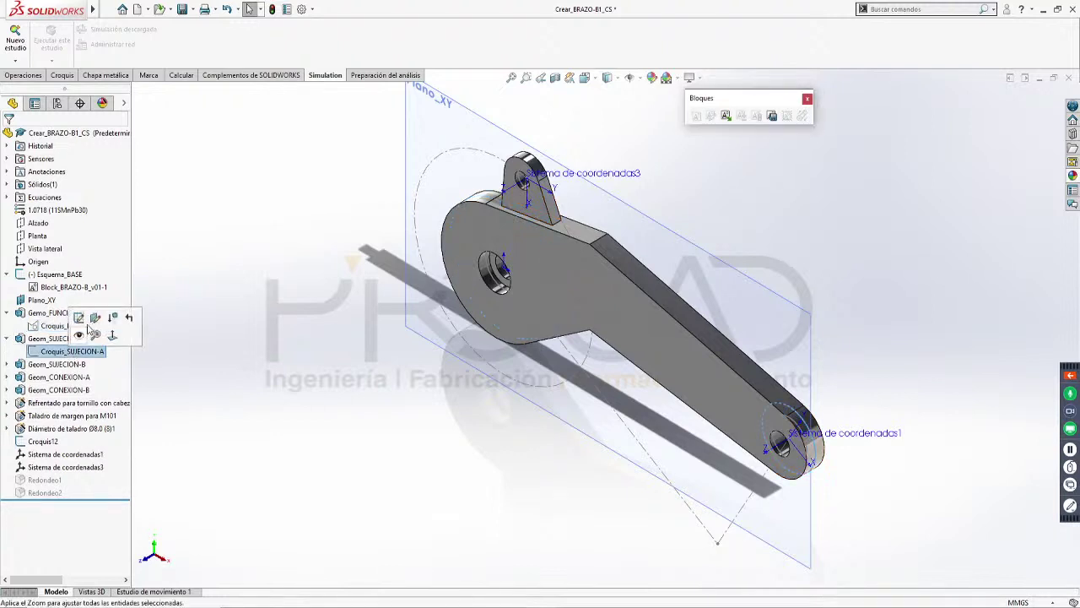
click(78, 318)
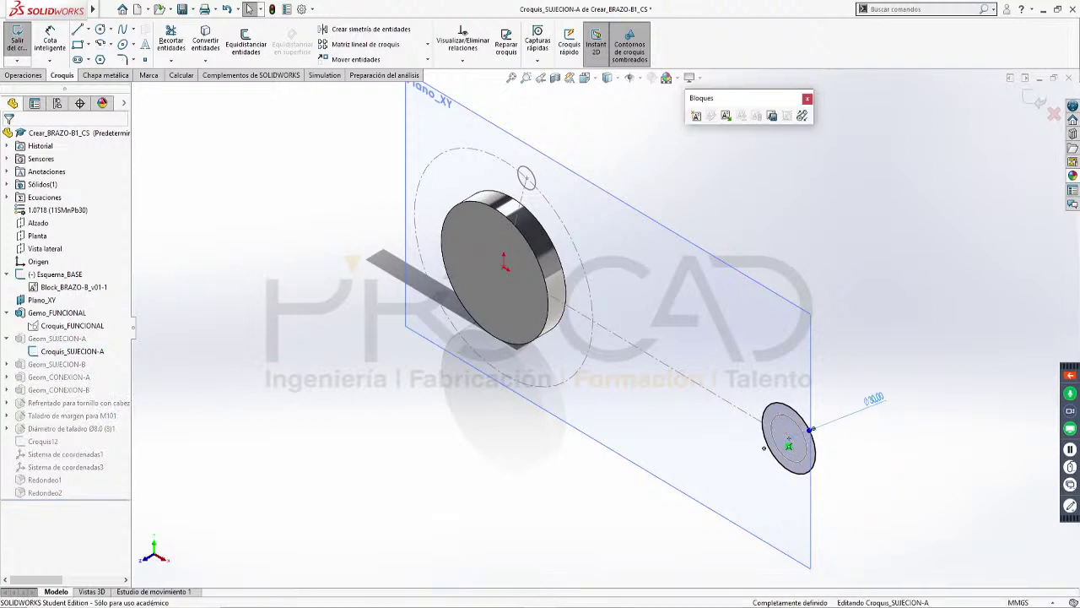
click(874, 399)
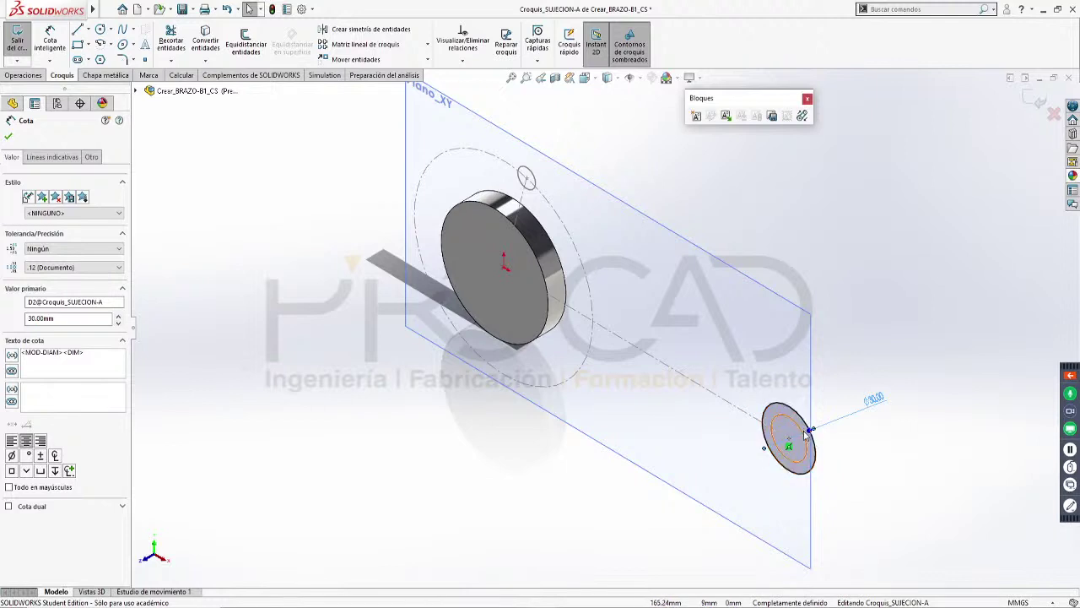
click(885, 455)
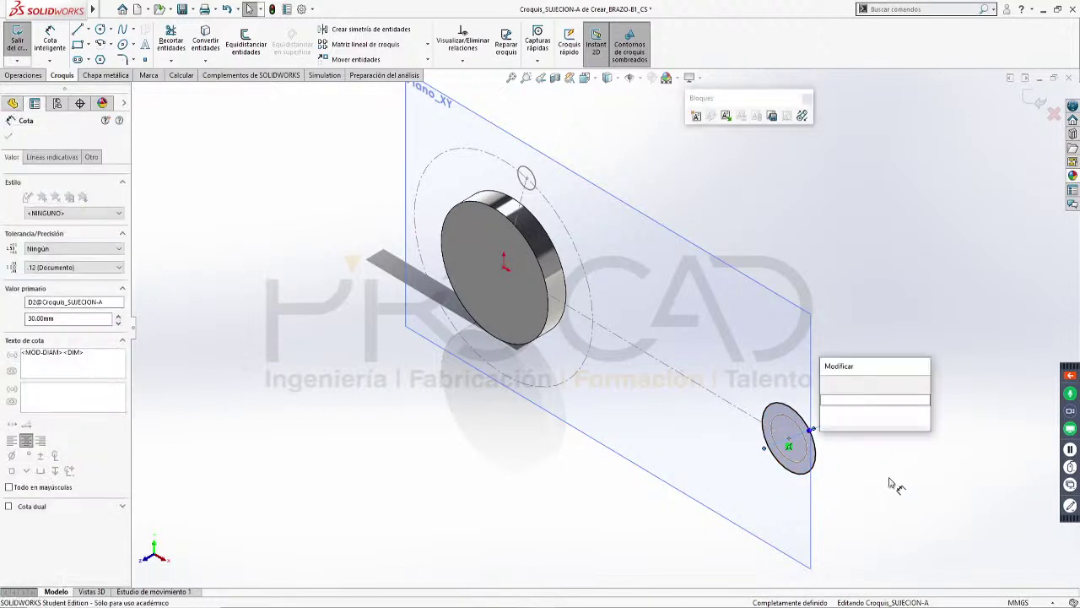
text(=)
mouse_move(915, 425)
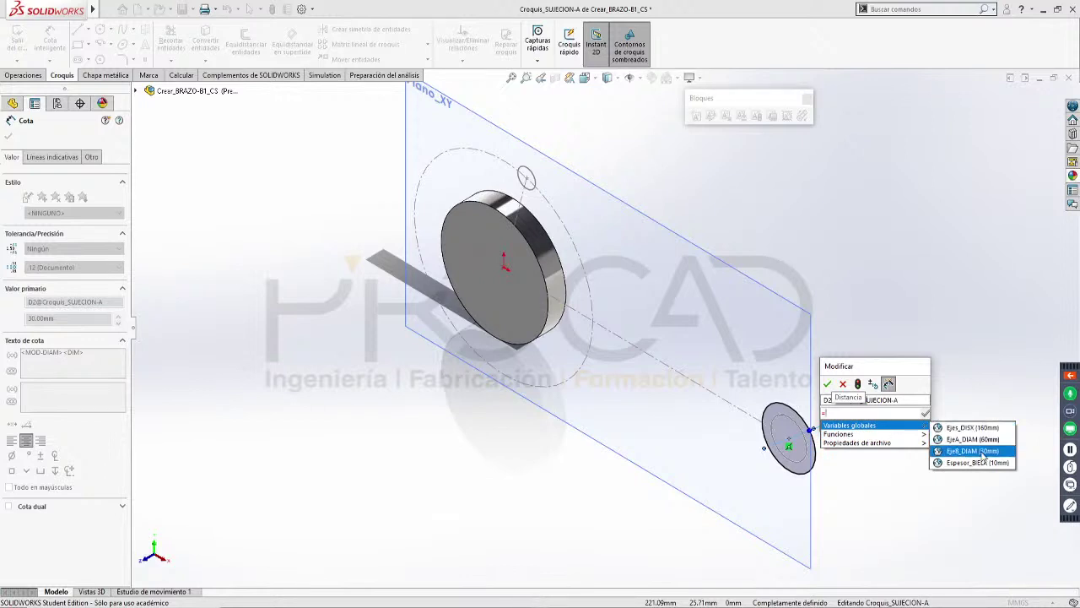
click(979, 450)
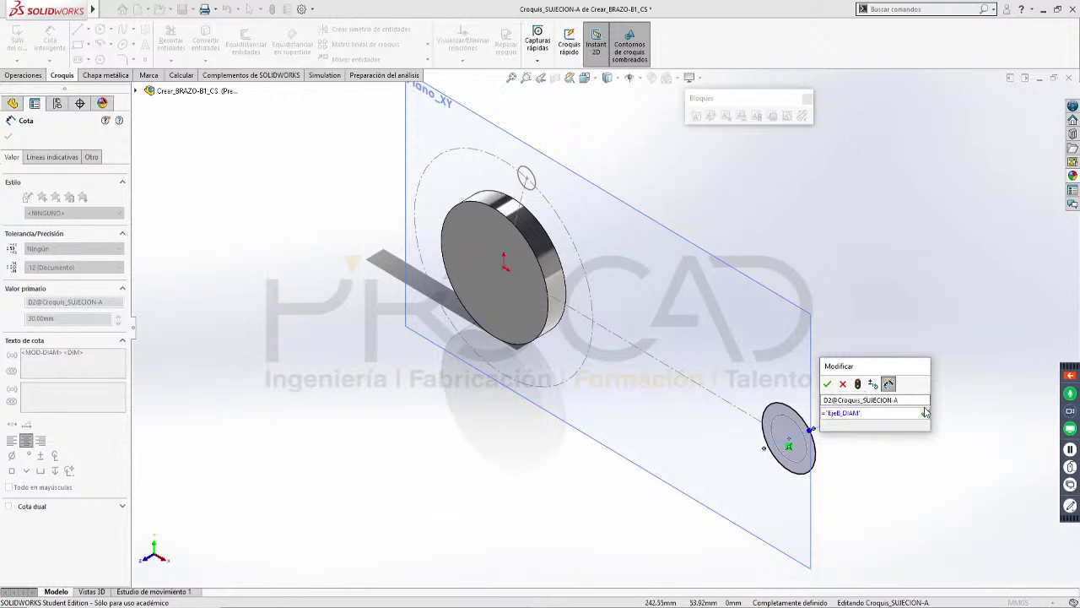
click(827, 383)
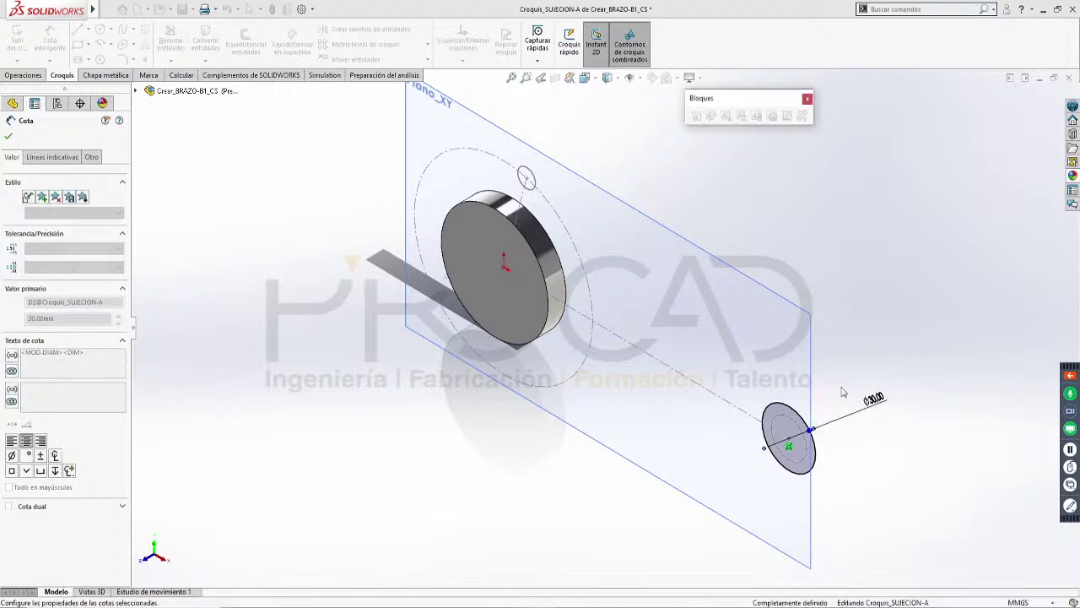
click(880, 436)
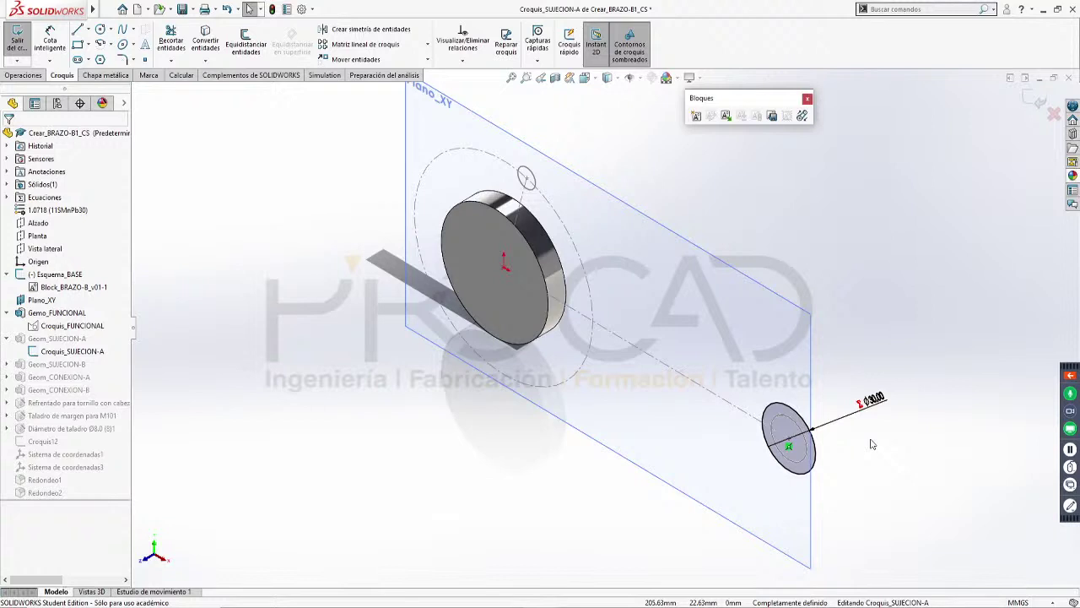
click(1034, 101)
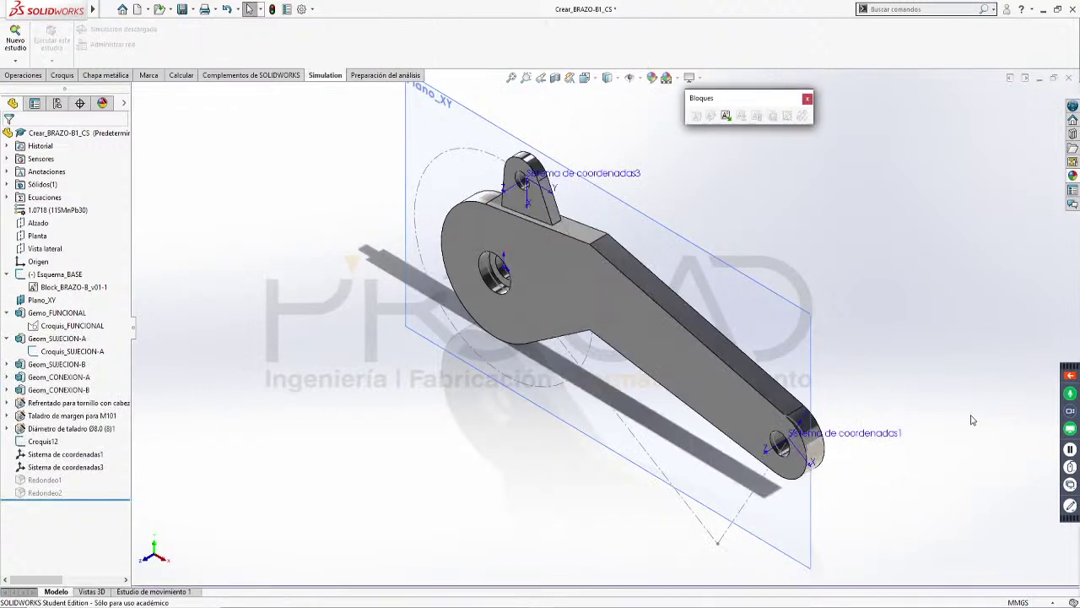
Edit the Geom_CONEXION-A extrusion and link its mid-plane depth to the global variable Espesor_BIELA
click(74, 384)
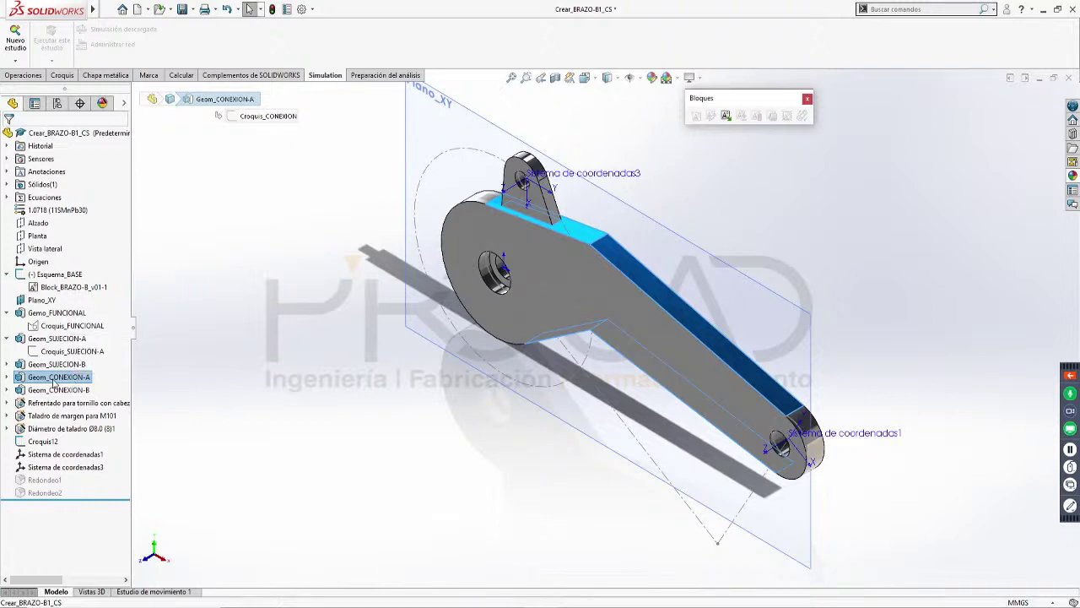
click(60, 378)
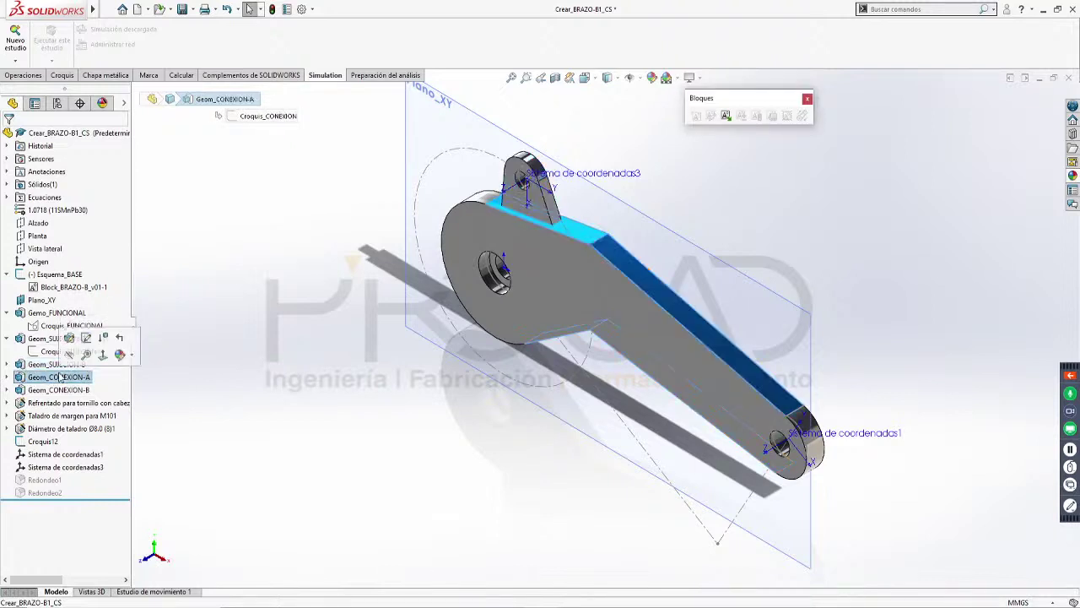
click(70, 339)
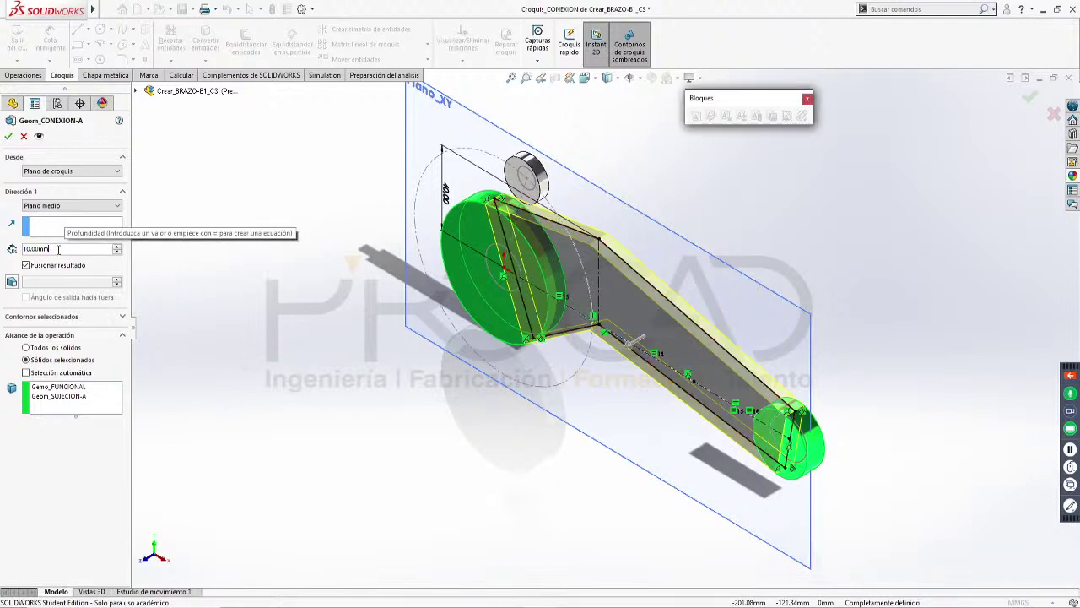
text(=)
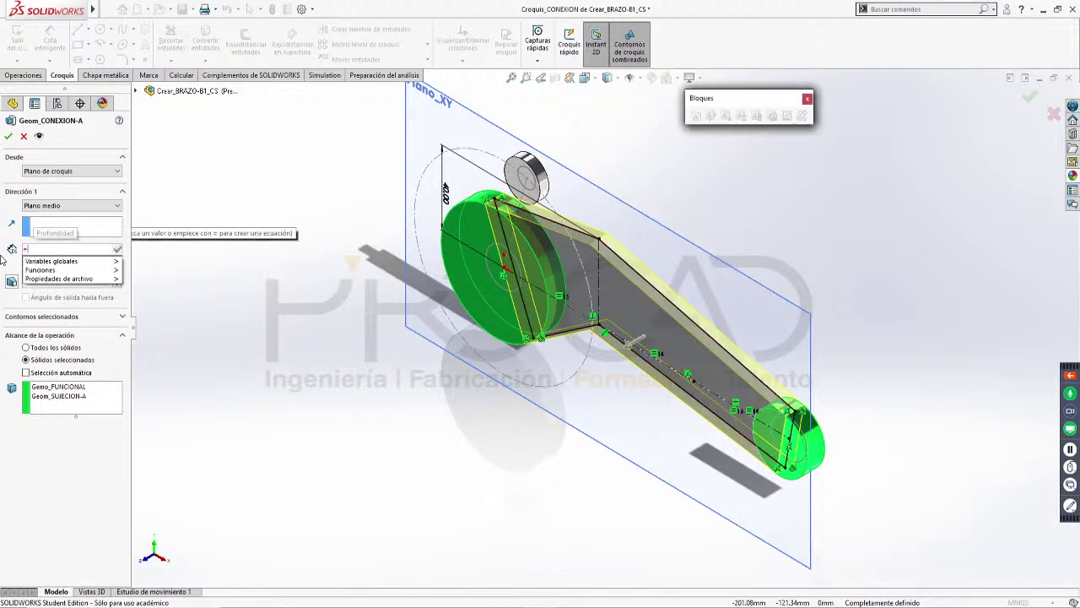
mouse_move(84, 260)
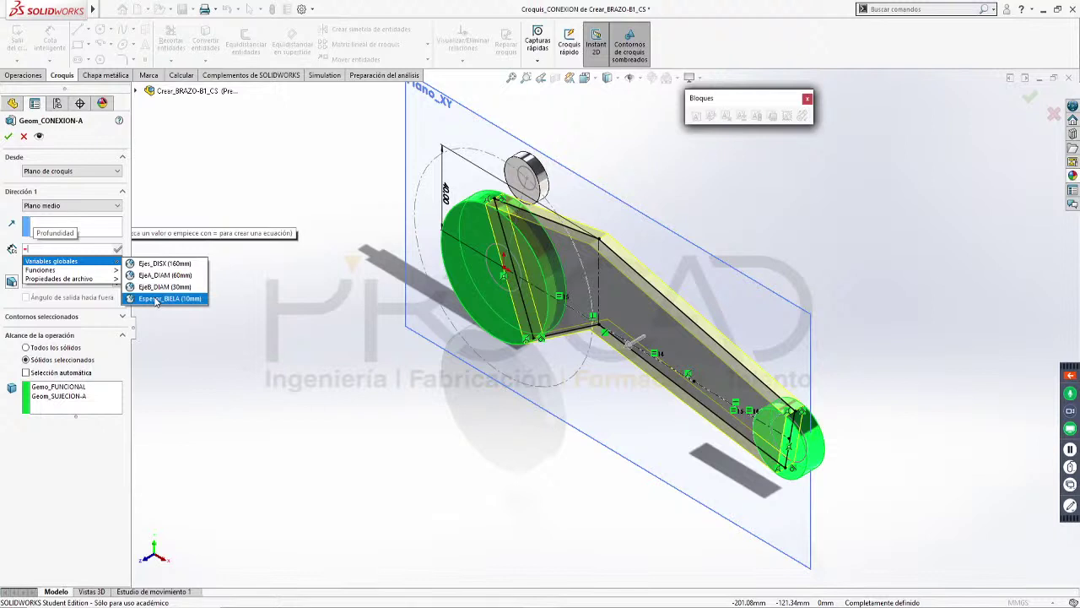
click(156, 299)
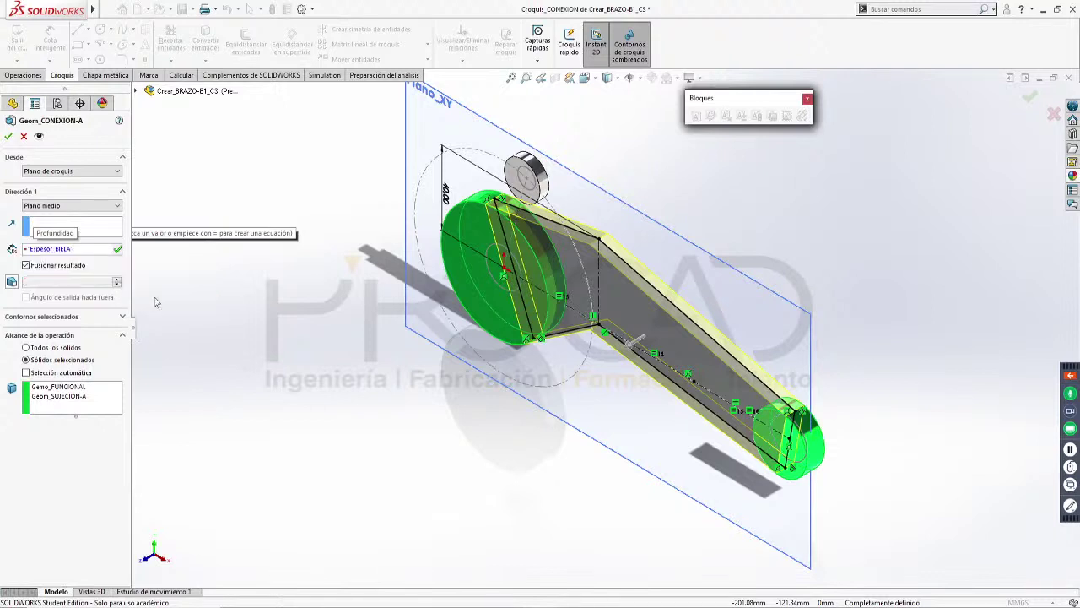
click(119, 250)
click(8, 136)
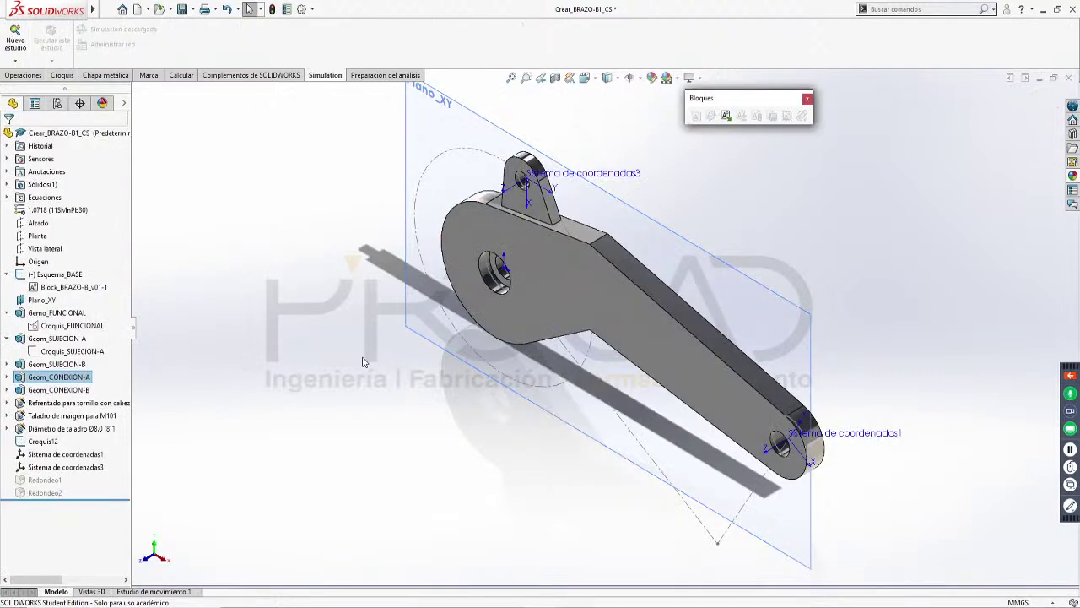
Open the equations table, set the global variable Espesor_BIELA to 5 mm, and rebuild the model
click(6, 339)
click(7, 312)
click(7, 274)
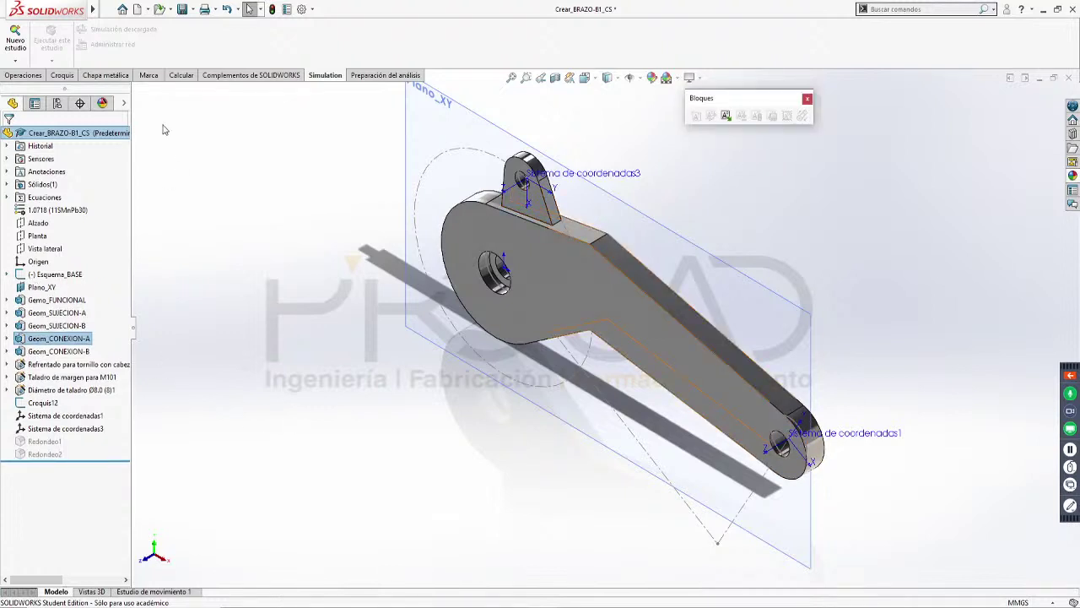
mouse_move(84, 17)
click(231, 10)
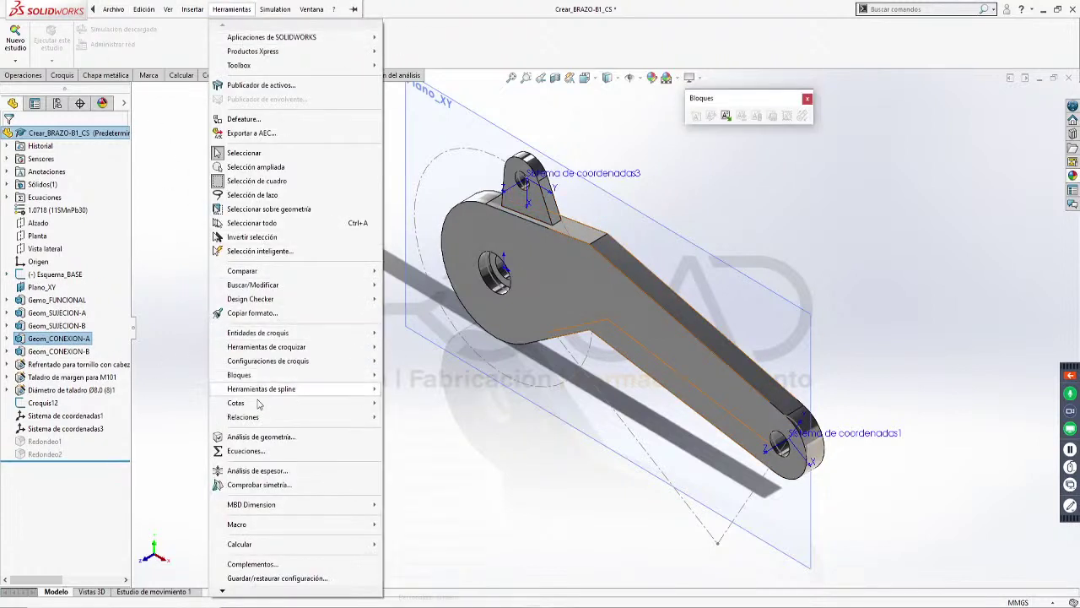
click(244, 451)
drag(308, 21, 297, 345)
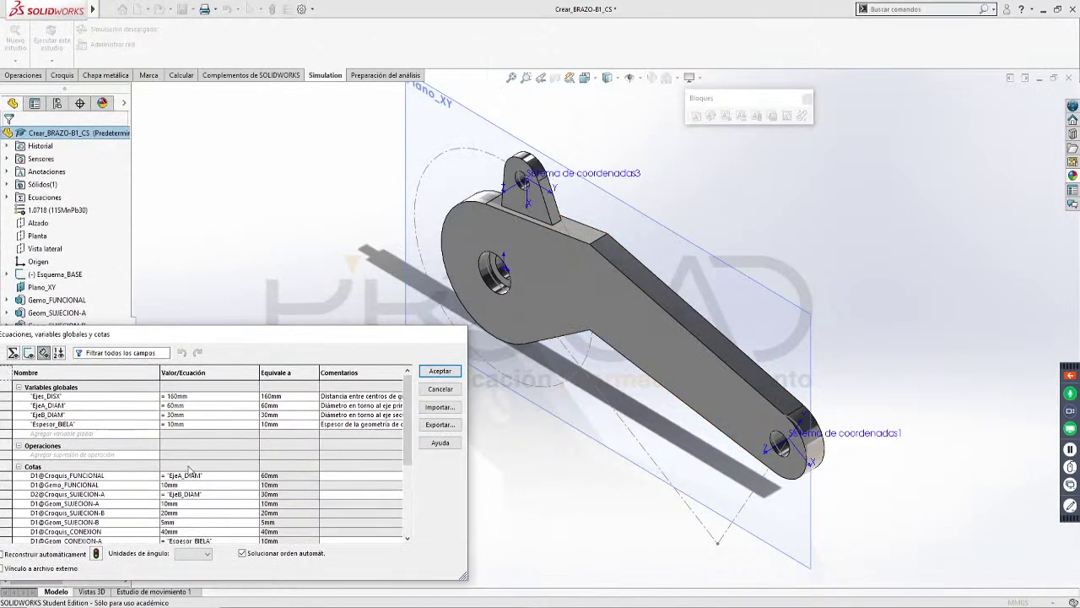
click(181, 425)
key(BackSpace)
key(Delete)
text(5)
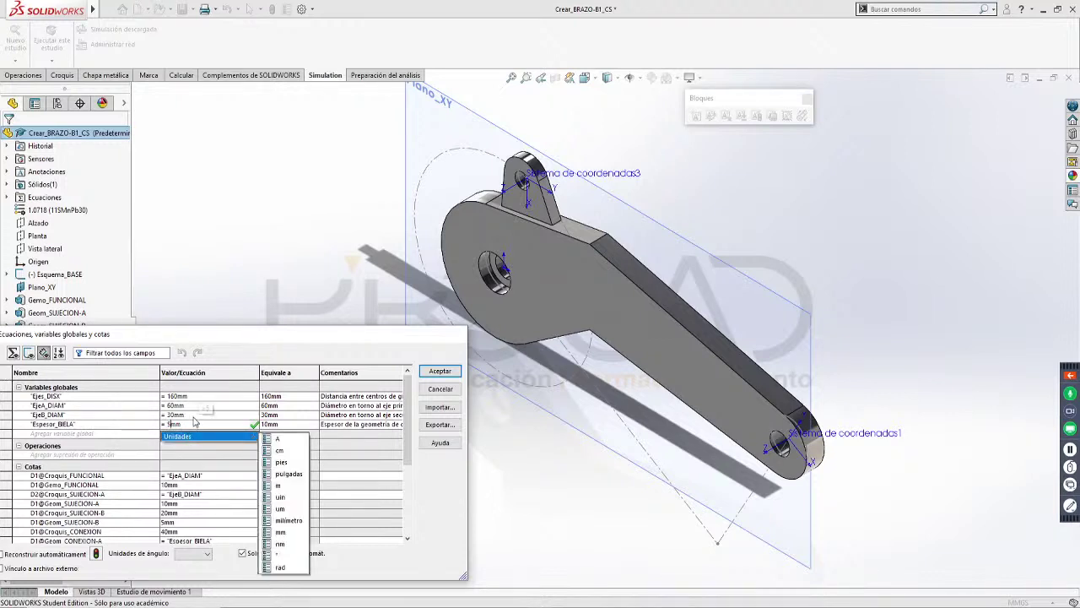
click(201, 413)
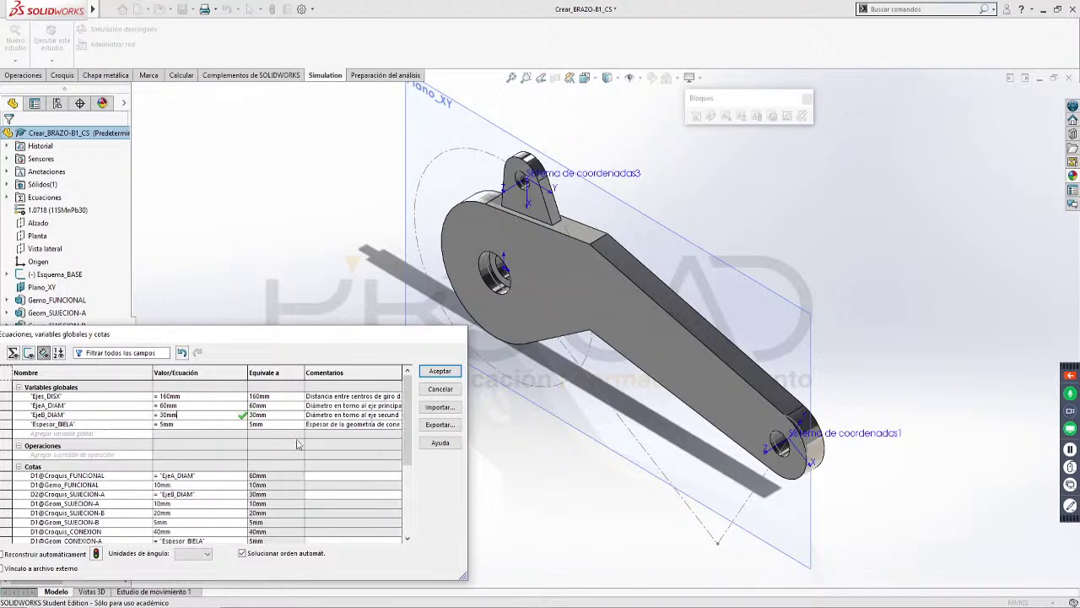
click(96, 555)
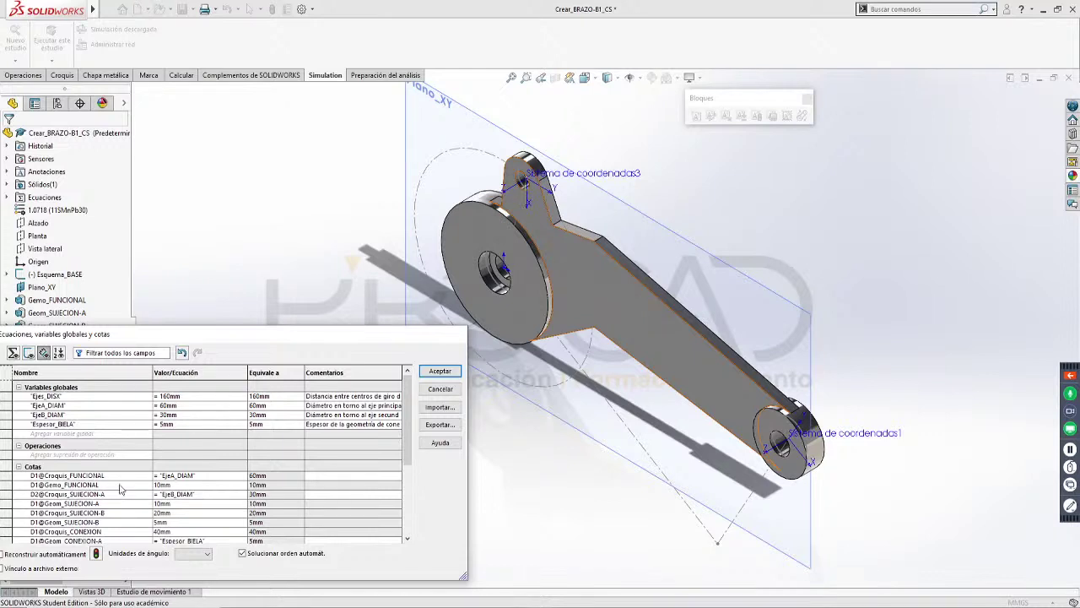
Set the global variable EjeA_DIAM to 50 mm and rebuild the model
click(162, 405)
click(202, 566)
click(216, 502)
click(250, 569)
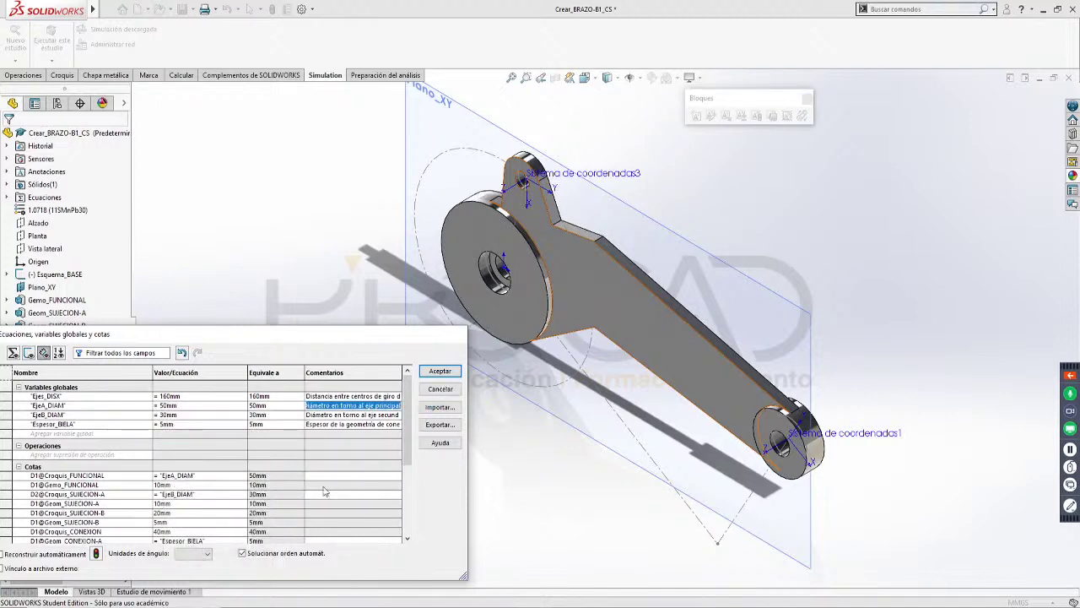
click(96, 554)
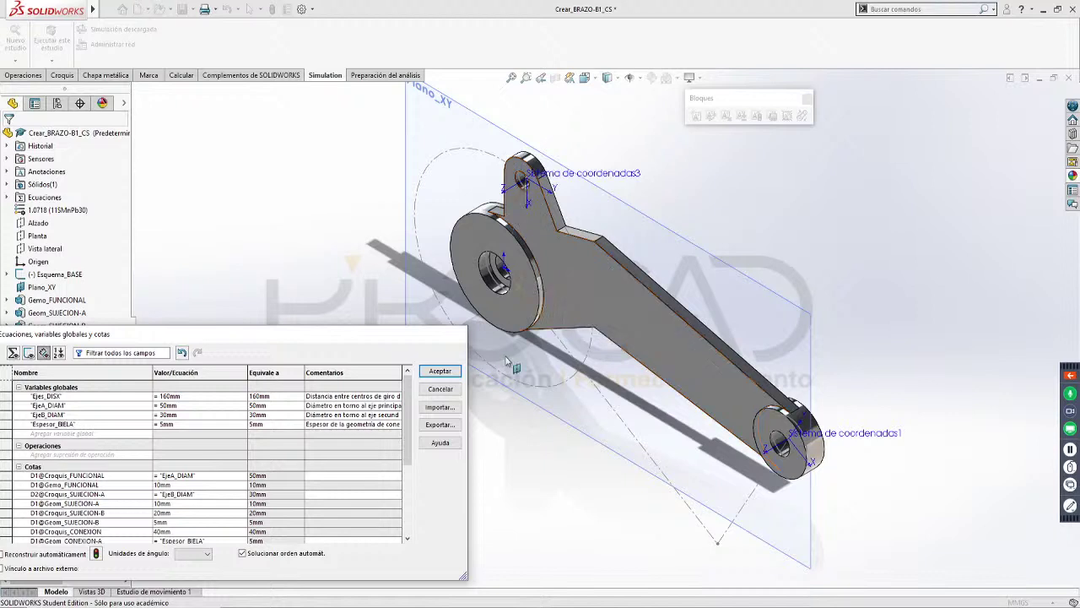
Set the global variable EjeA_DIAM back to 60 mm
click(173, 405)
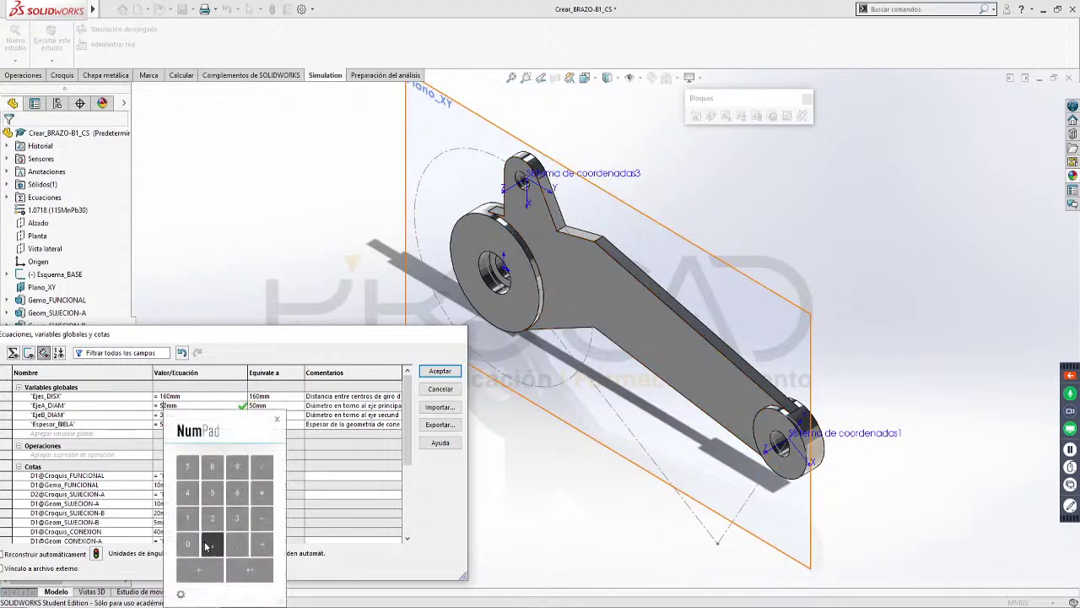
click(204, 571)
click(237, 492)
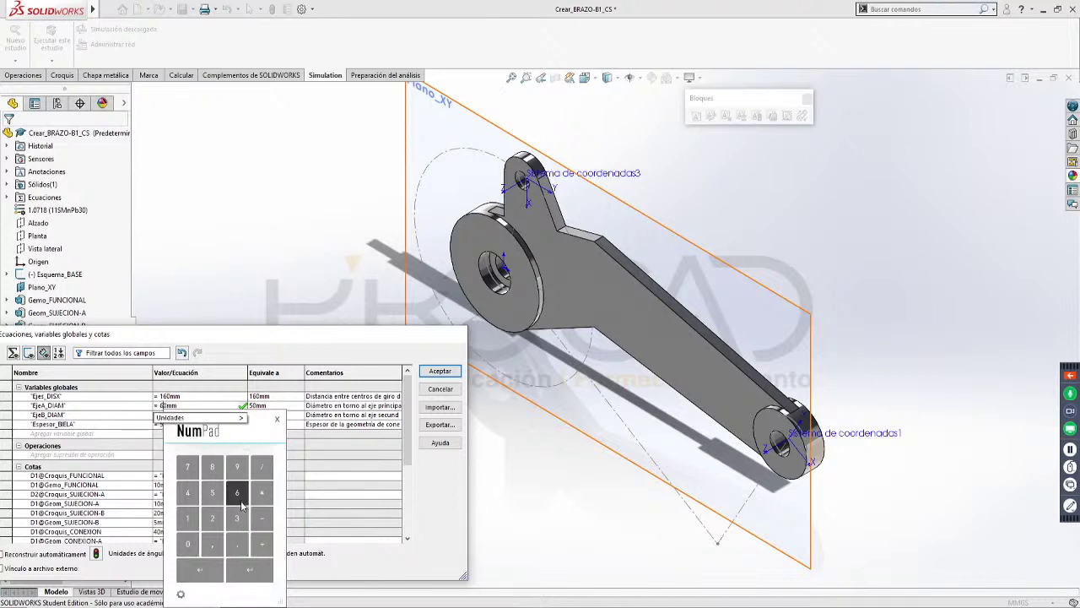
click(250, 569)
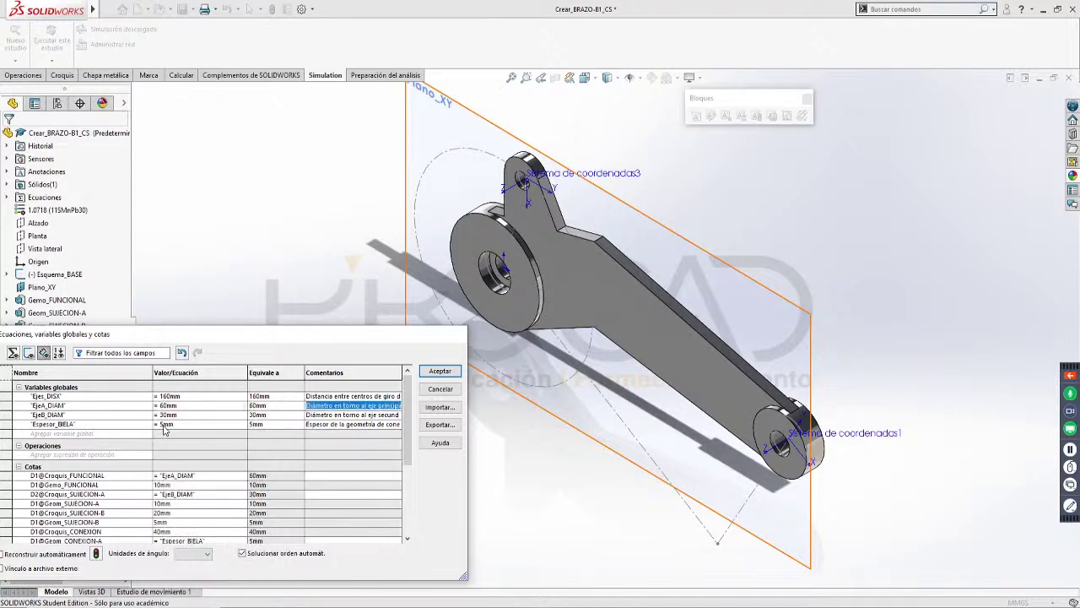
Set the global variable Espesor_BIELA back to 10 mm and accept the equations
click(164, 423)
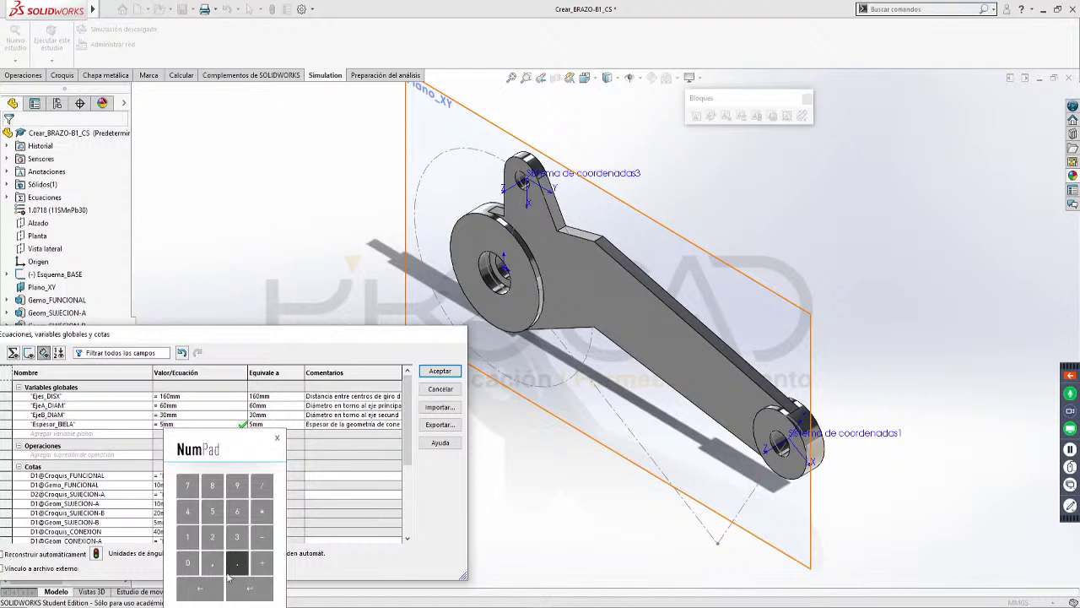
click(202, 588)
click(187, 536)
click(188, 562)
click(249, 589)
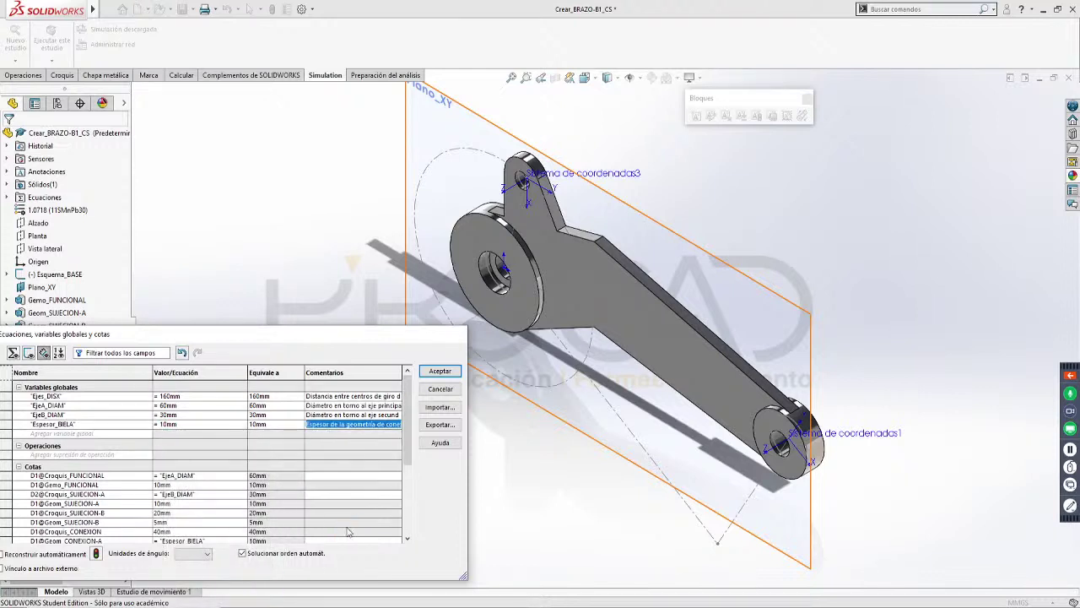
click(440, 372)
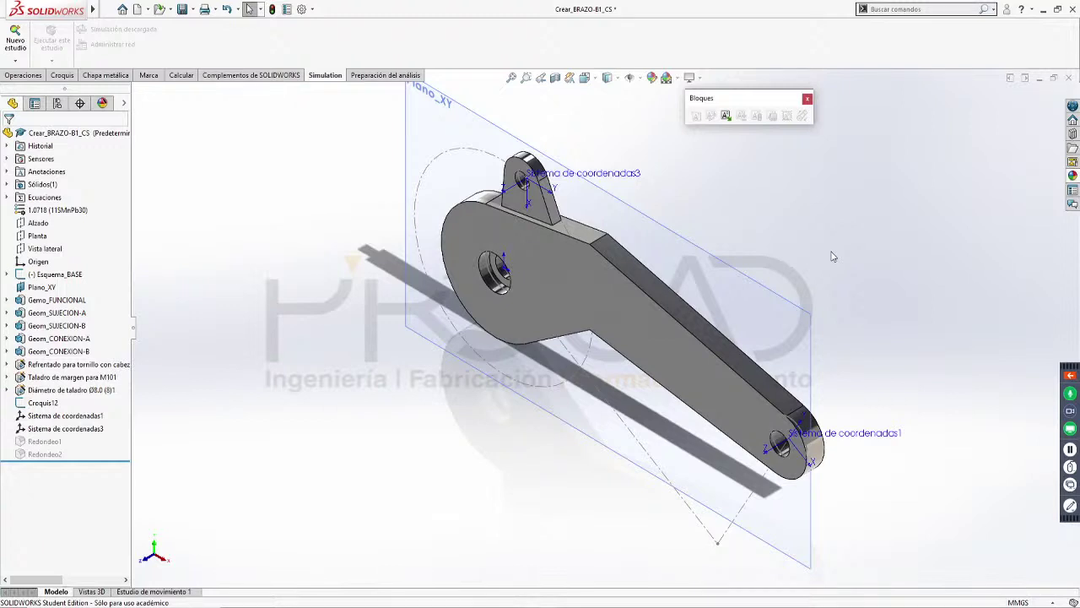
Add a new configuration named Aligerada to the part
click(59, 104)
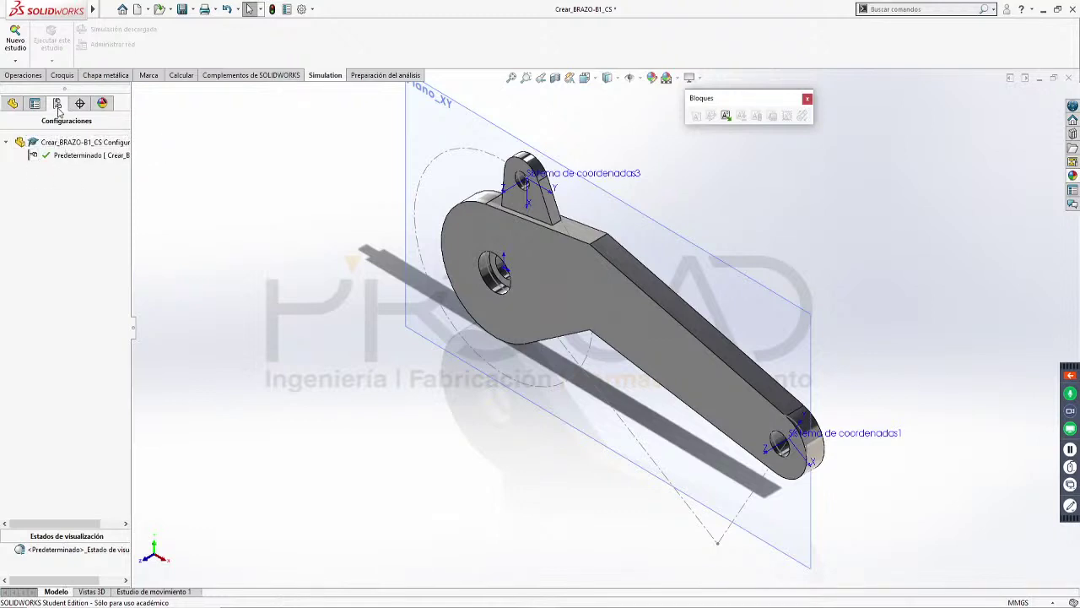
right_click(75, 141)
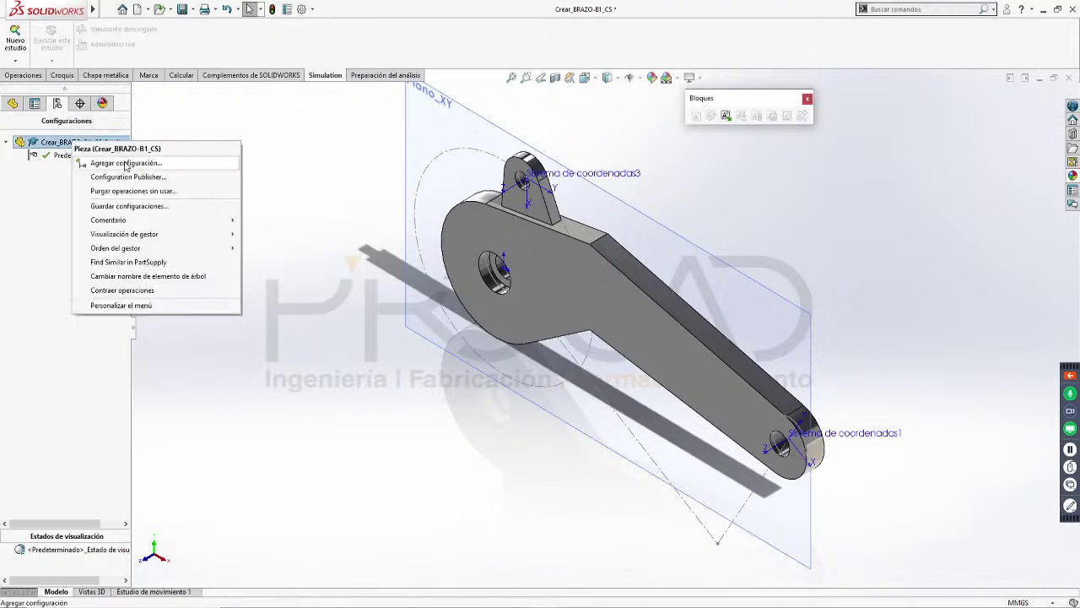
click(135, 164)
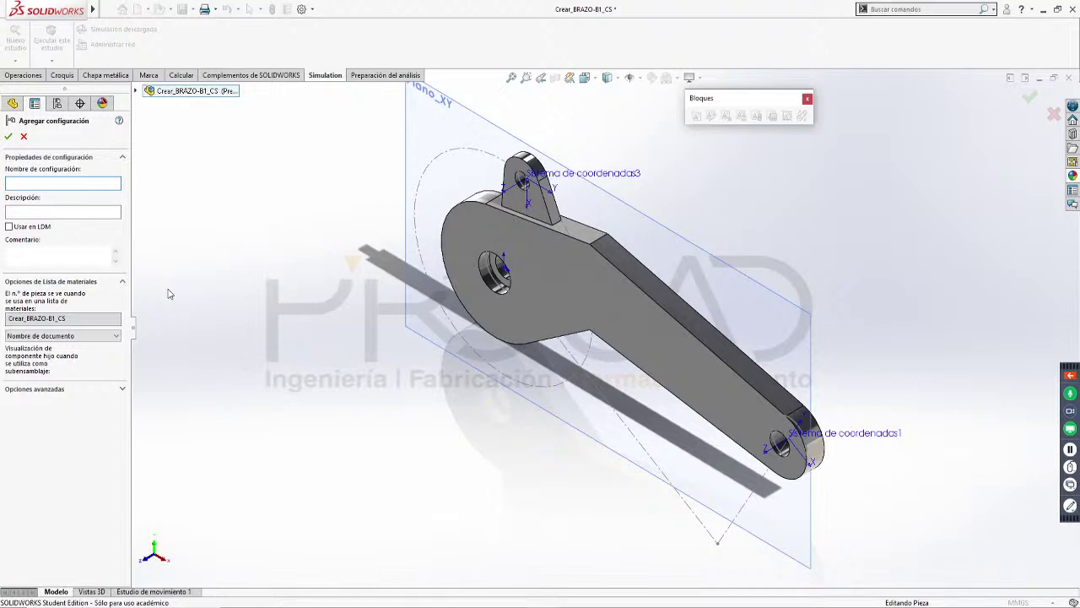
text(Aligerada)
click(10, 137)
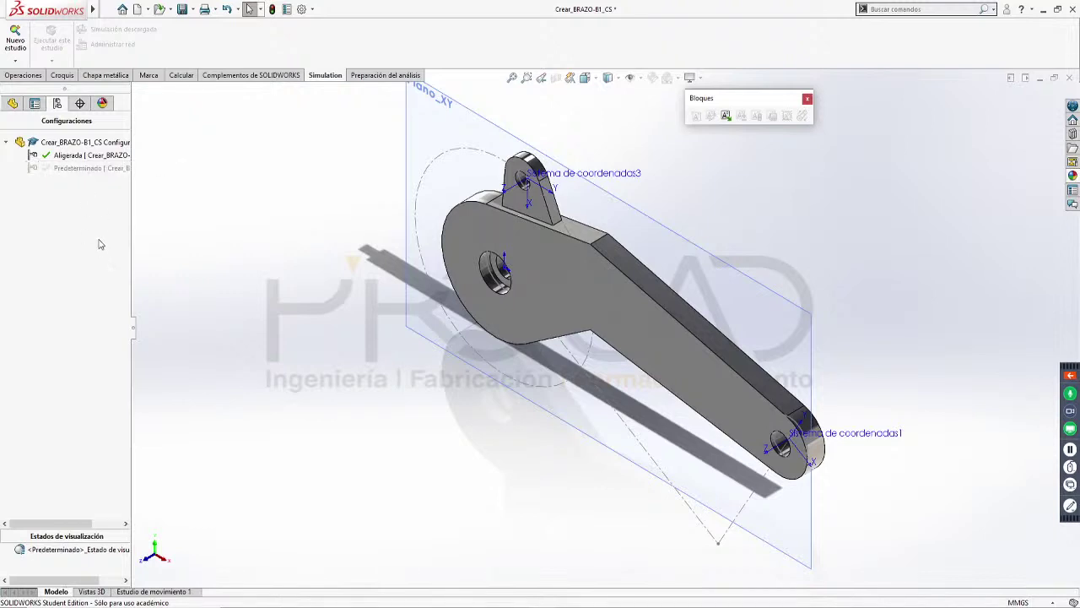
mouse_move(46, 12)
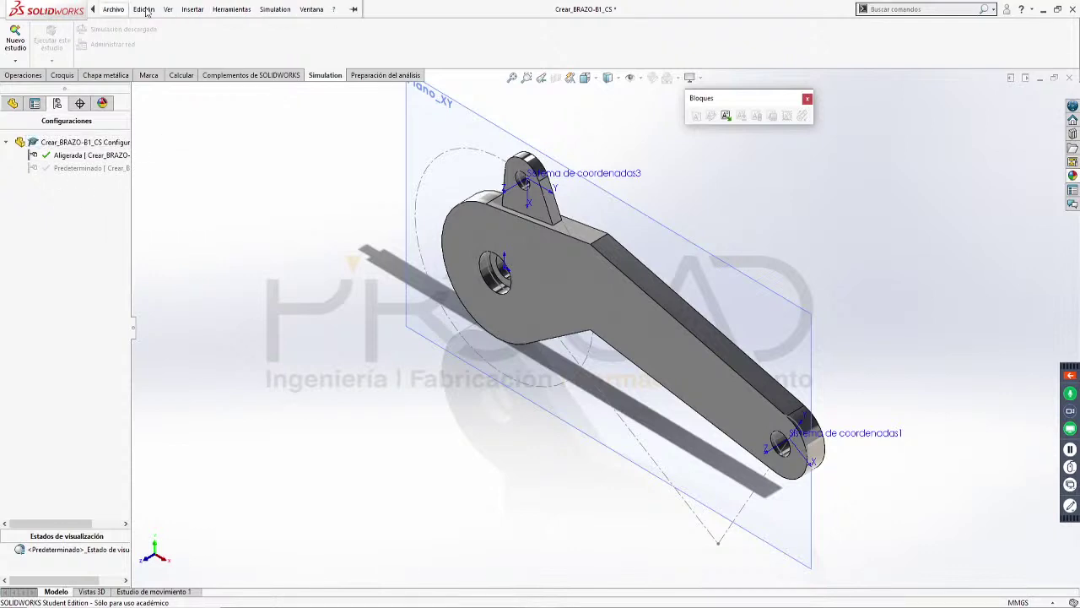
Open the equations for the Aligerada configuration and set the global variable EjeA_DIAM to 45 mm
click(231, 9)
mouse_move(239, 390)
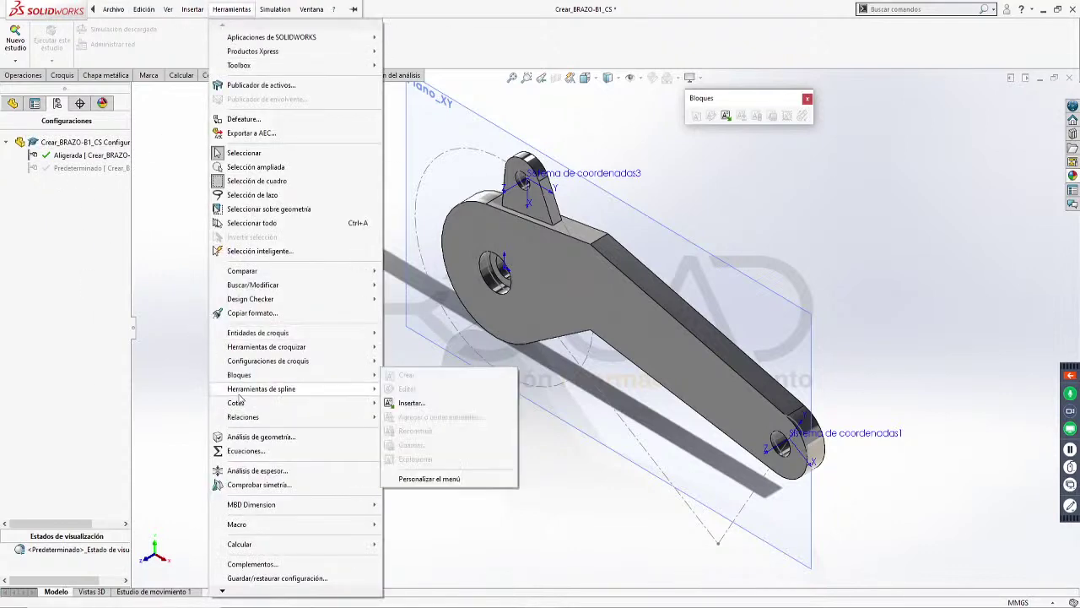
click(243, 451)
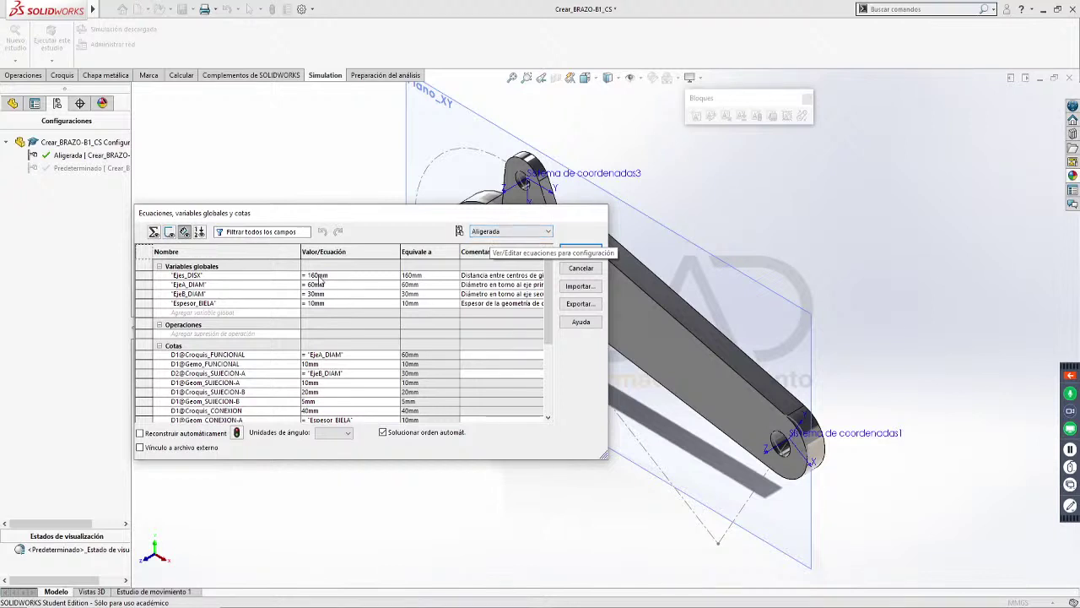
click(318, 286)
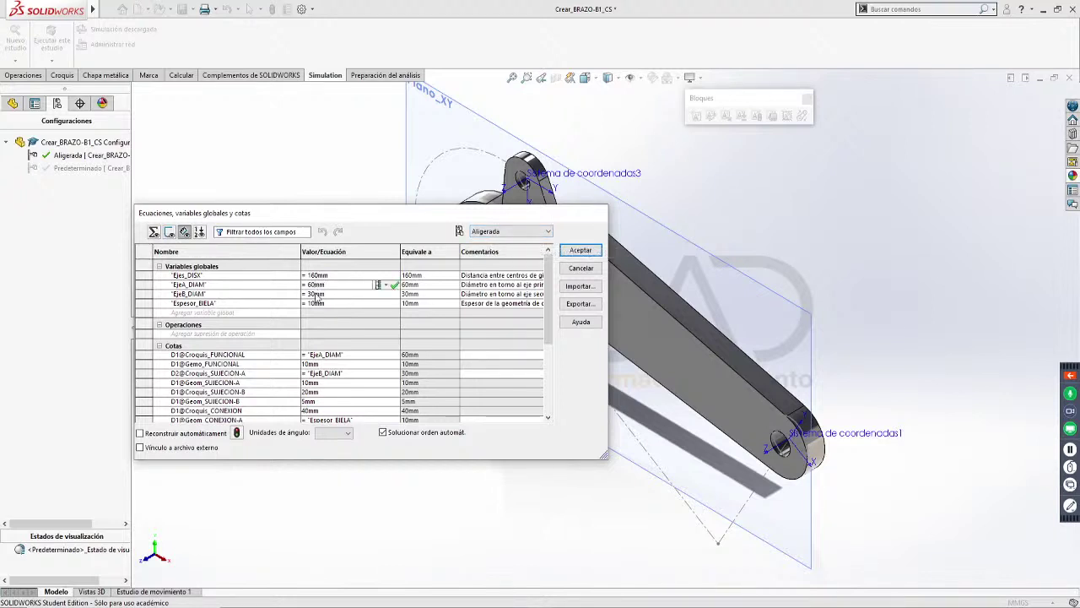
click(361, 454)
click(362, 454)
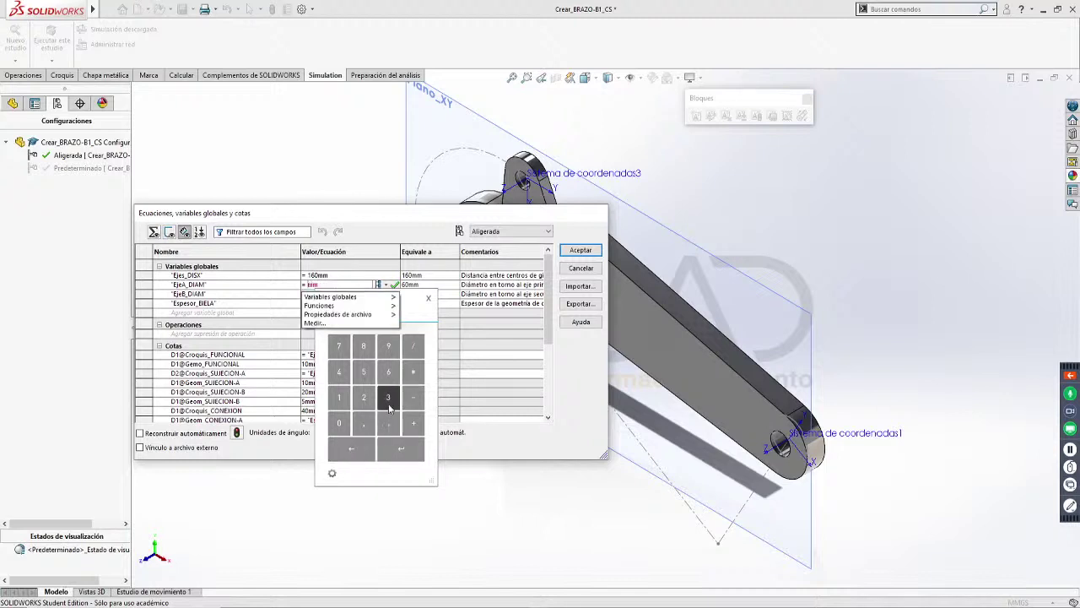
click(338, 371)
click(363, 372)
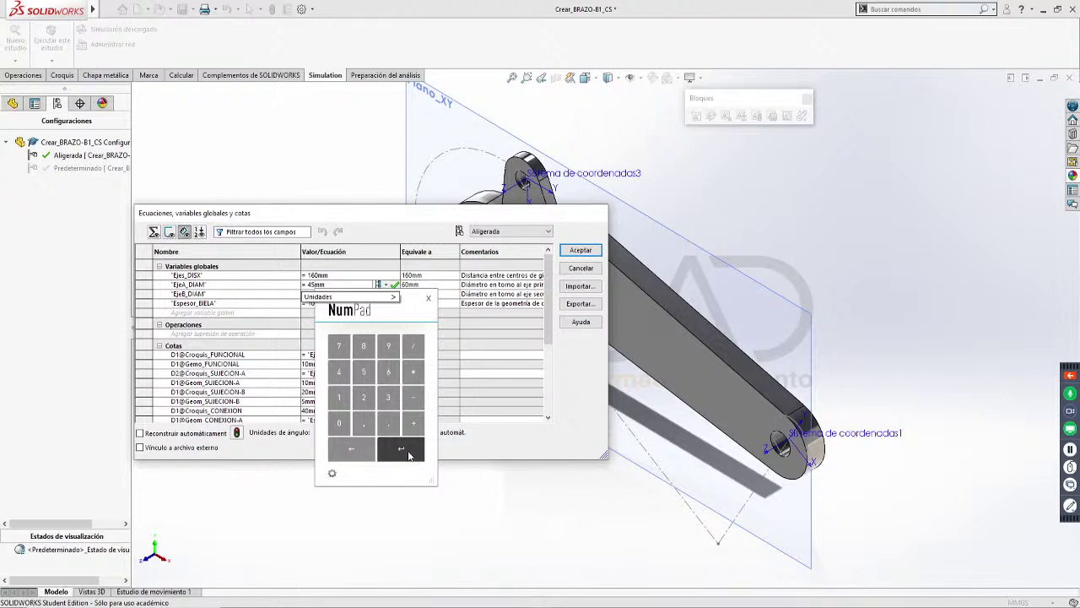
click(401, 451)
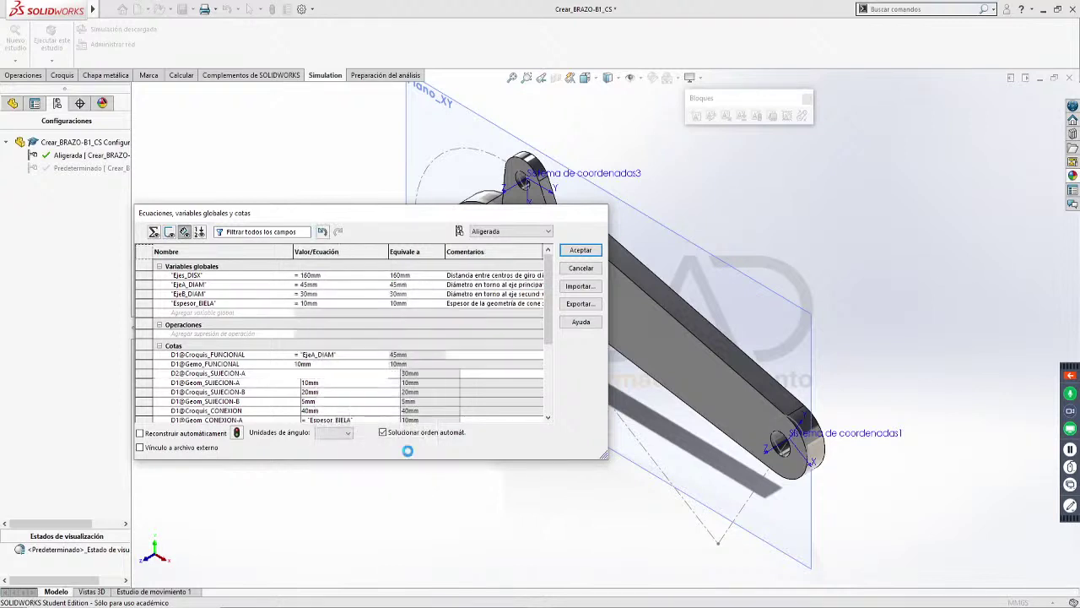
Set the global variable Espesor_BIELA to 6 mm and accept the equations
click(308, 302)
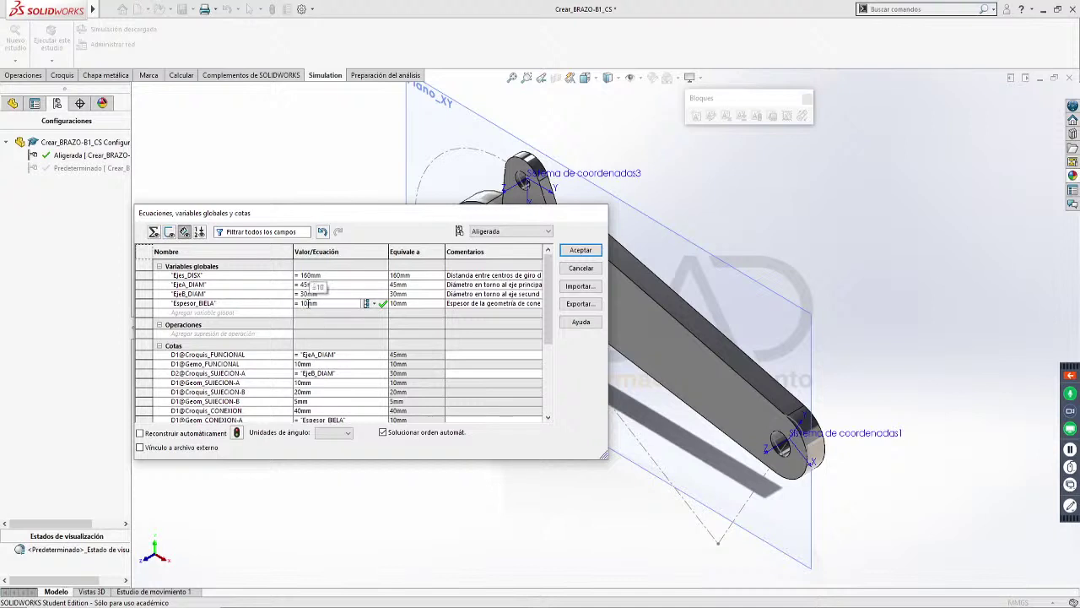
click(359, 475)
click(381, 394)
click(388, 470)
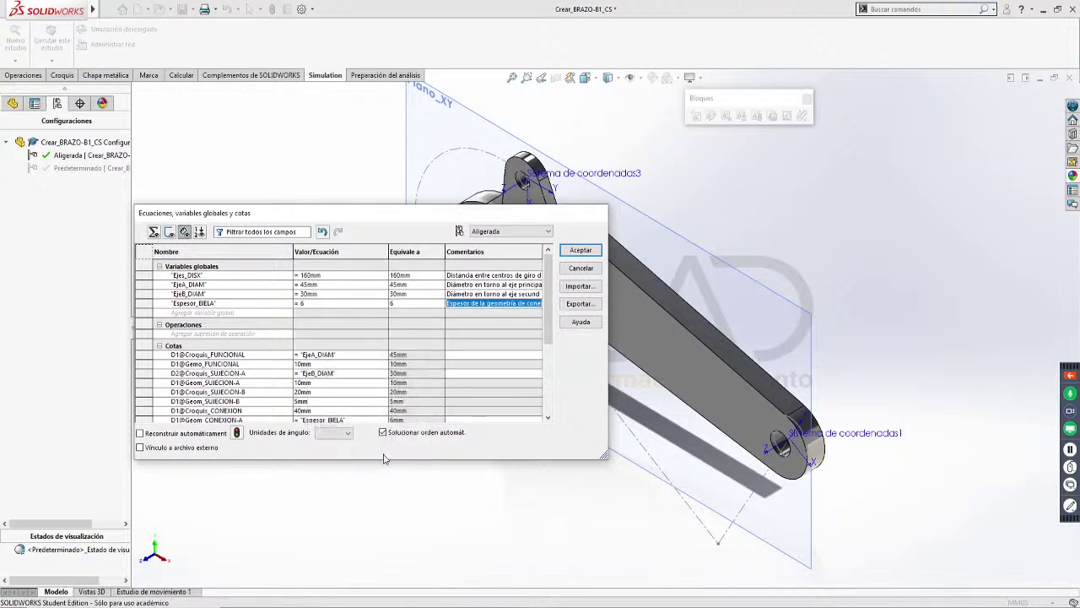
click(331, 304)
mouse_move(329, 319)
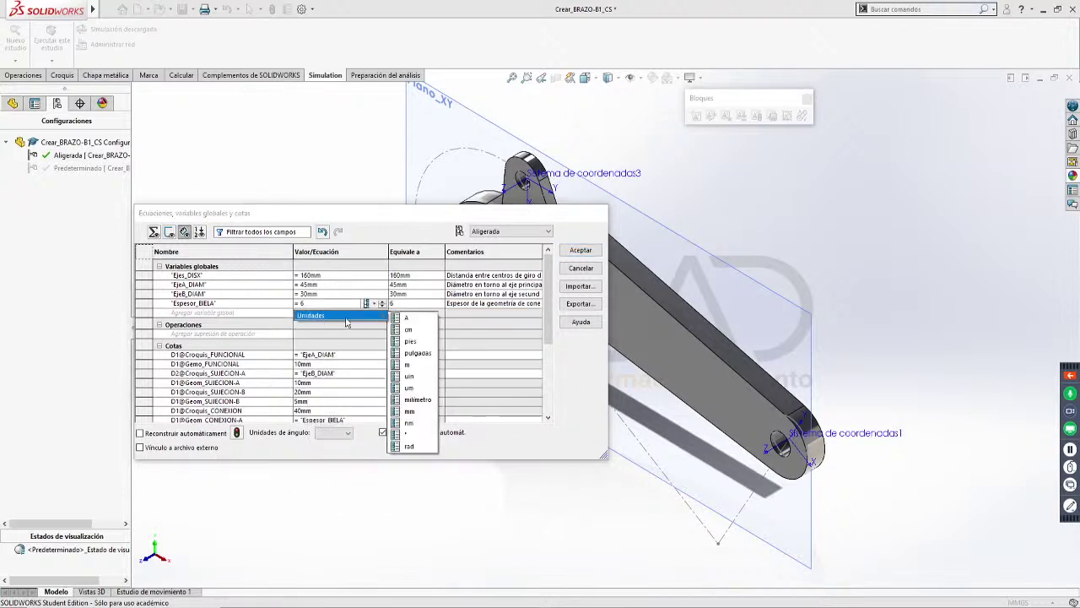
click(410, 411)
click(474, 285)
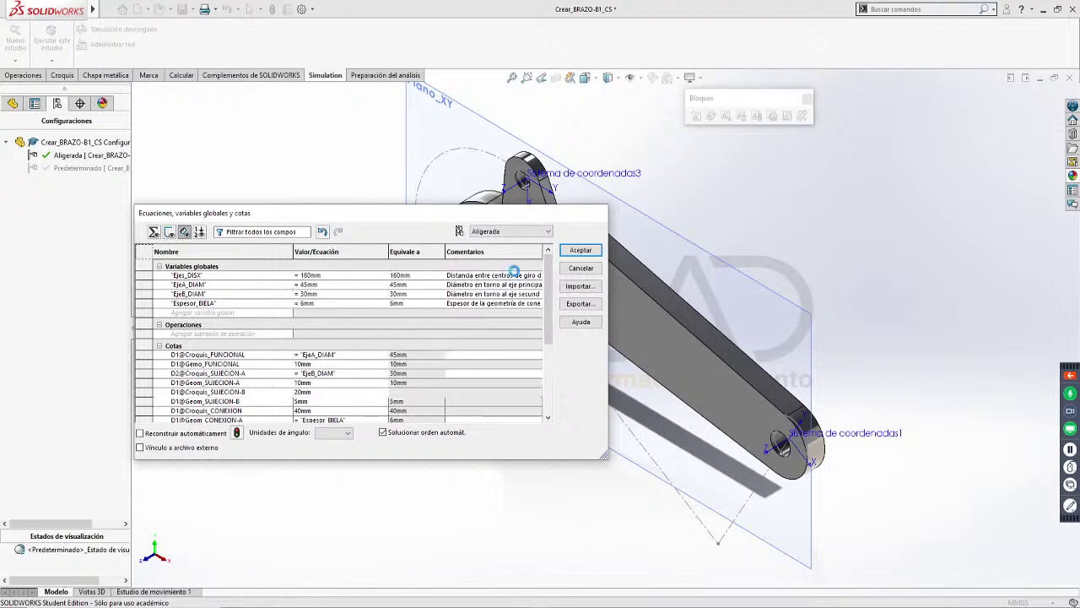
click(577, 254)
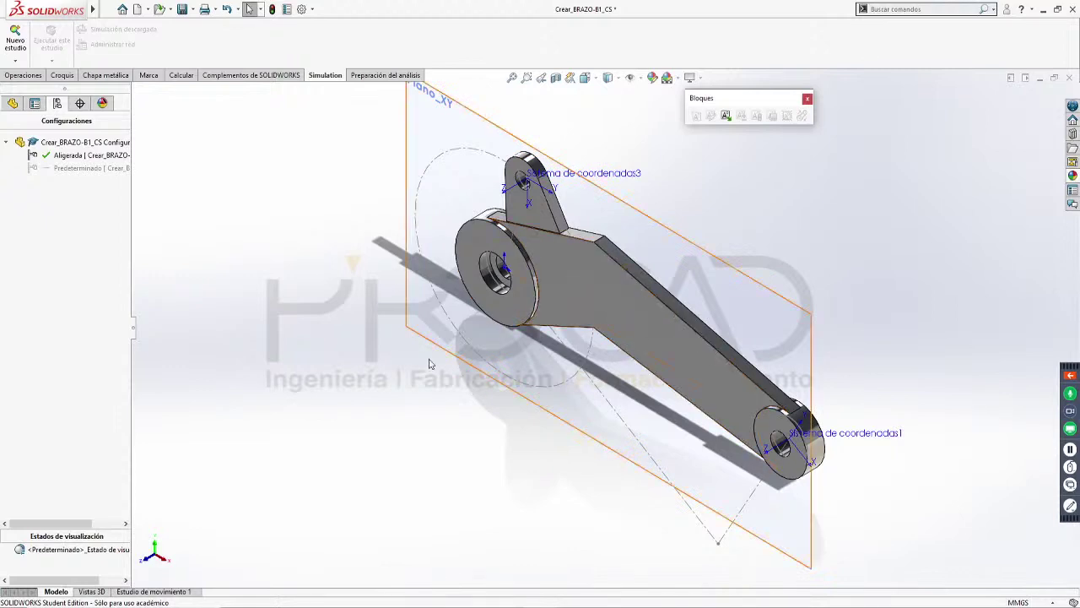
Activate the Predeterminado configuration and set EjeA_DIAM to 60 mm for this configuration only
double_click(74, 168)
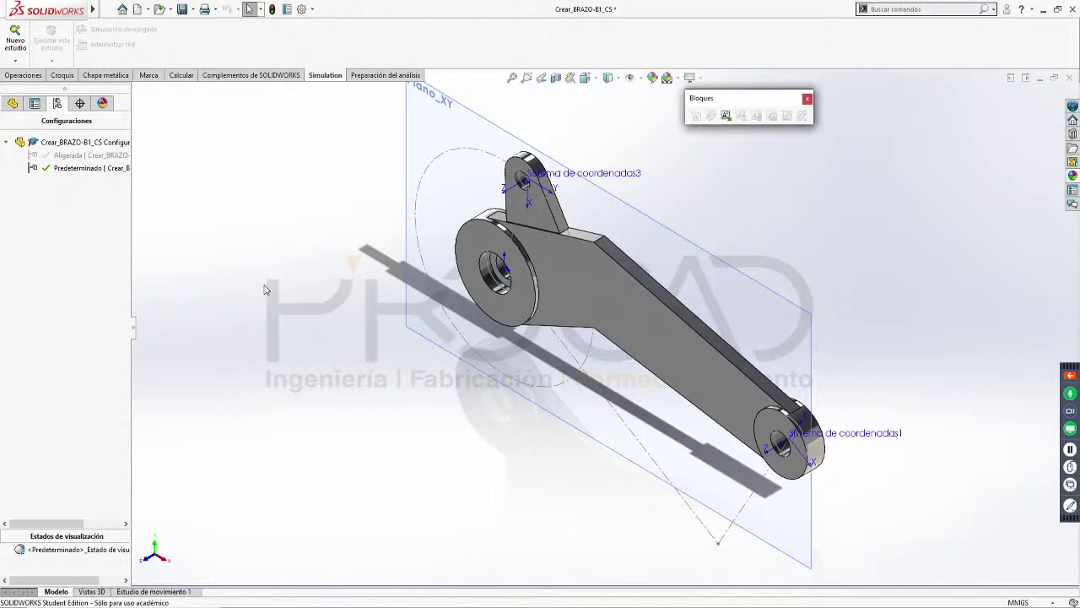
mouse_move(76, 10)
click(251, 11)
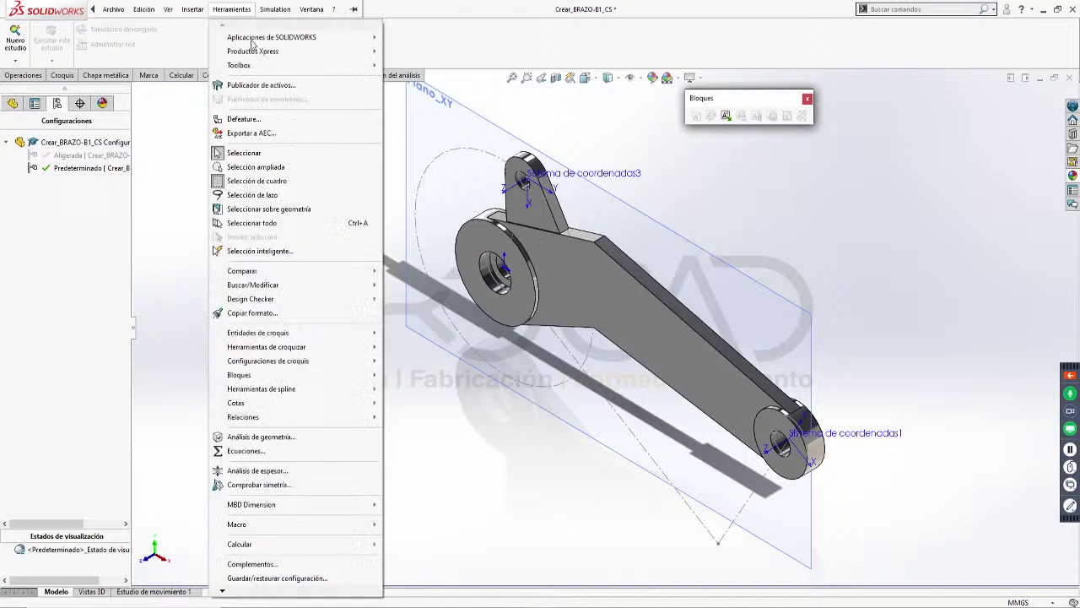
click(245, 450)
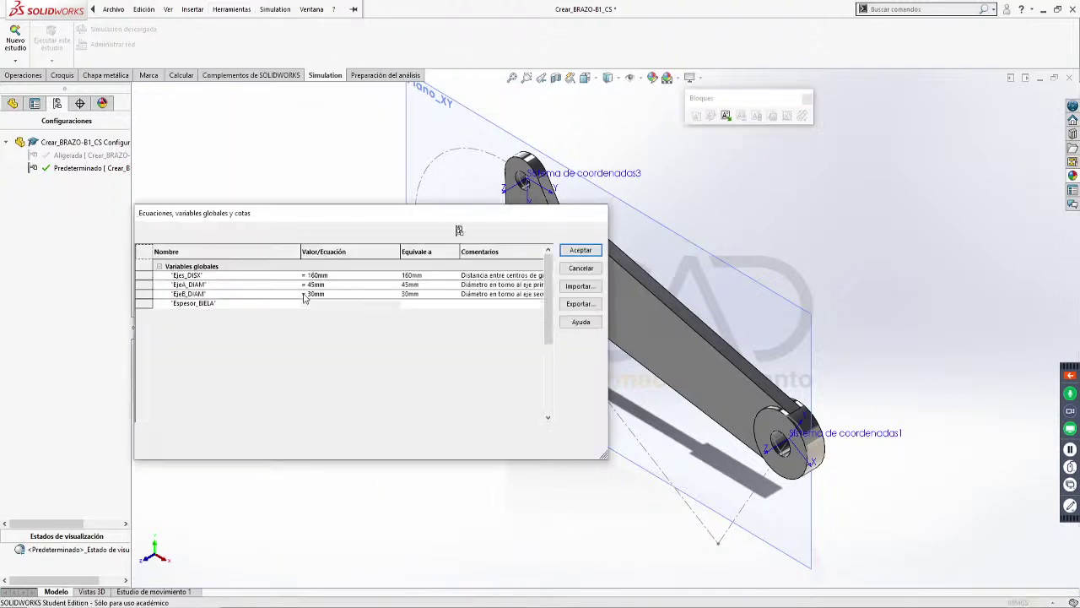
click(317, 285)
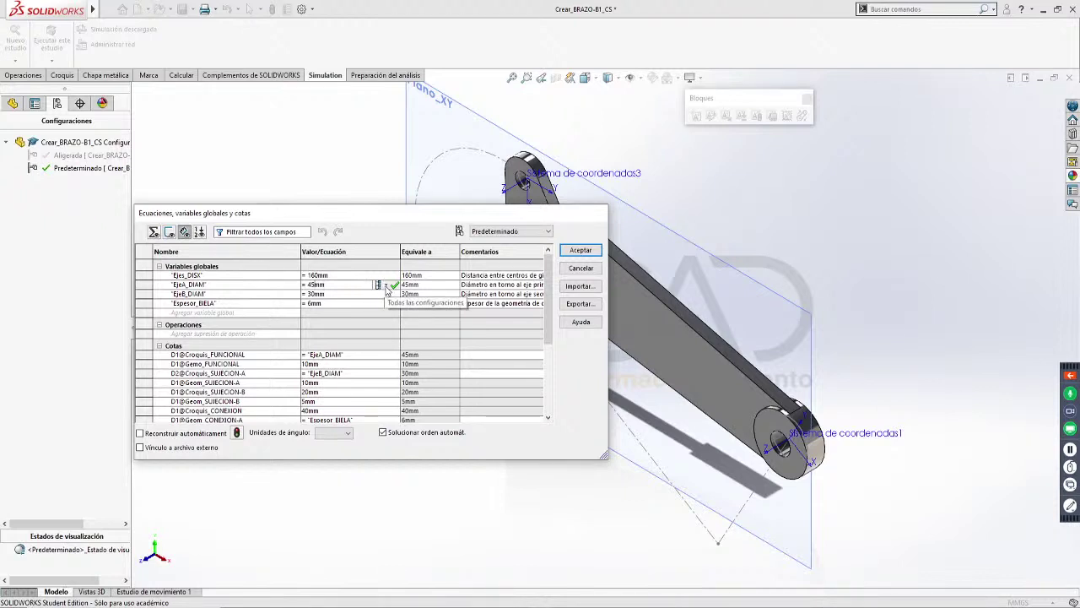
click(386, 286)
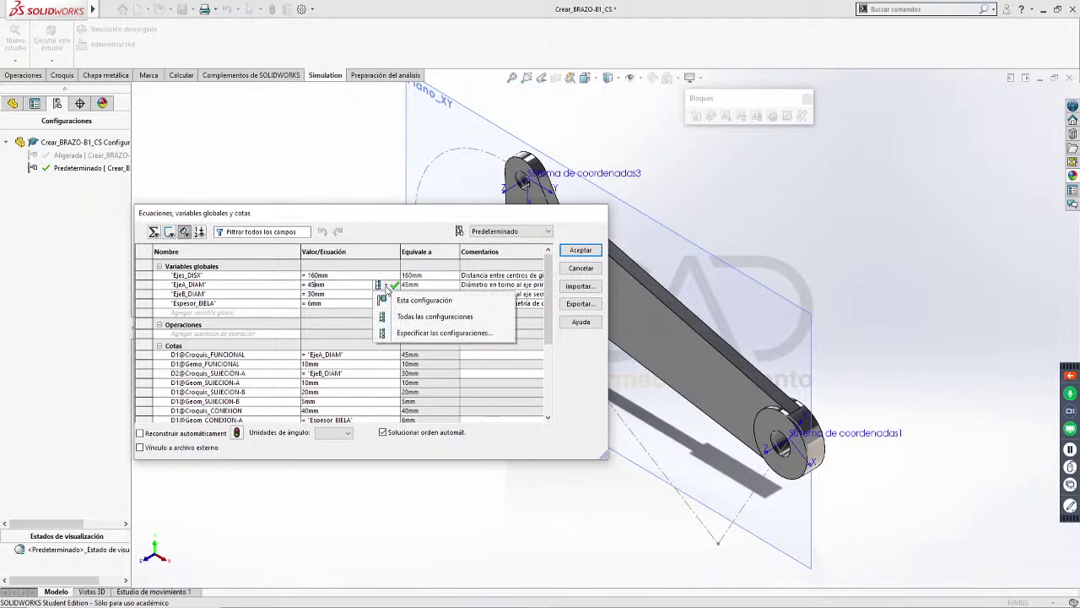
click(424, 303)
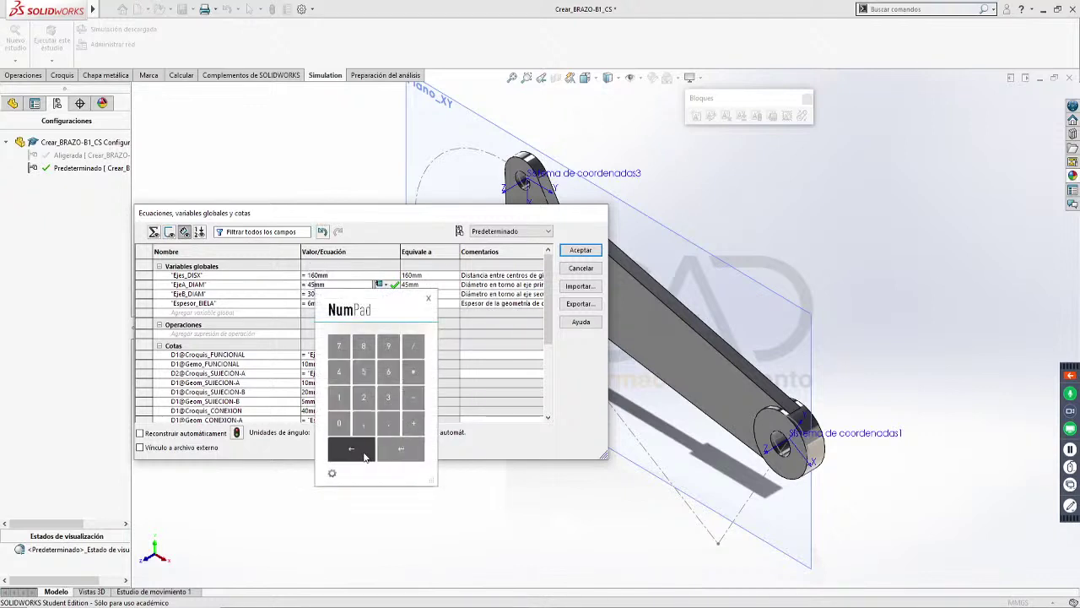
click(364, 455)
click(363, 455)
click(390, 374)
click(338, 423)
click(396, 448)
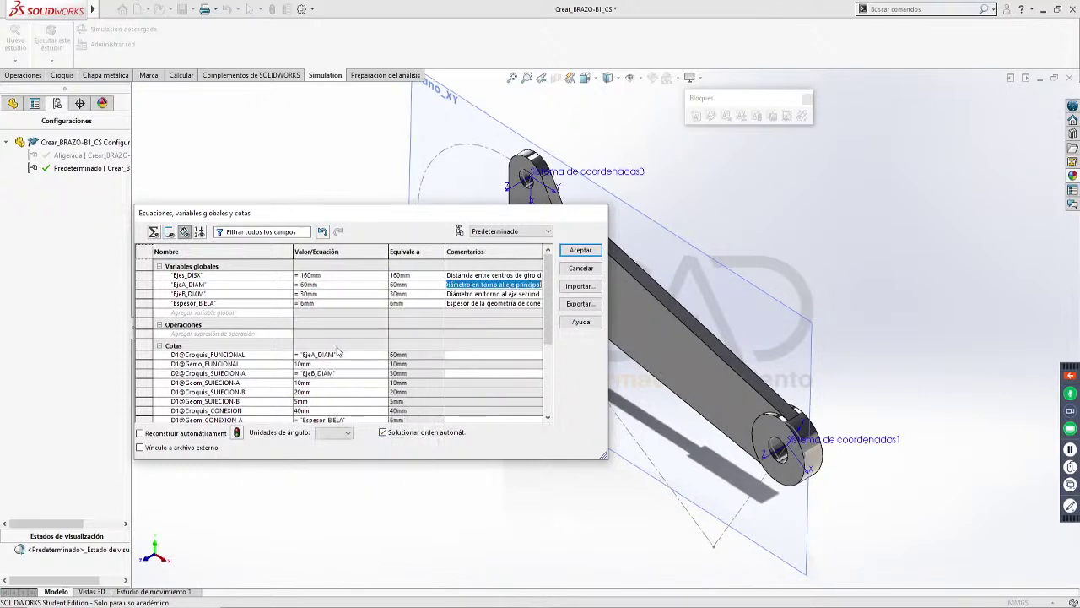
Set Espesor_BIELA to 10 mm for this configuration only and accept the equations
click(335, 296)
click(335, 304)
click(375, 303)
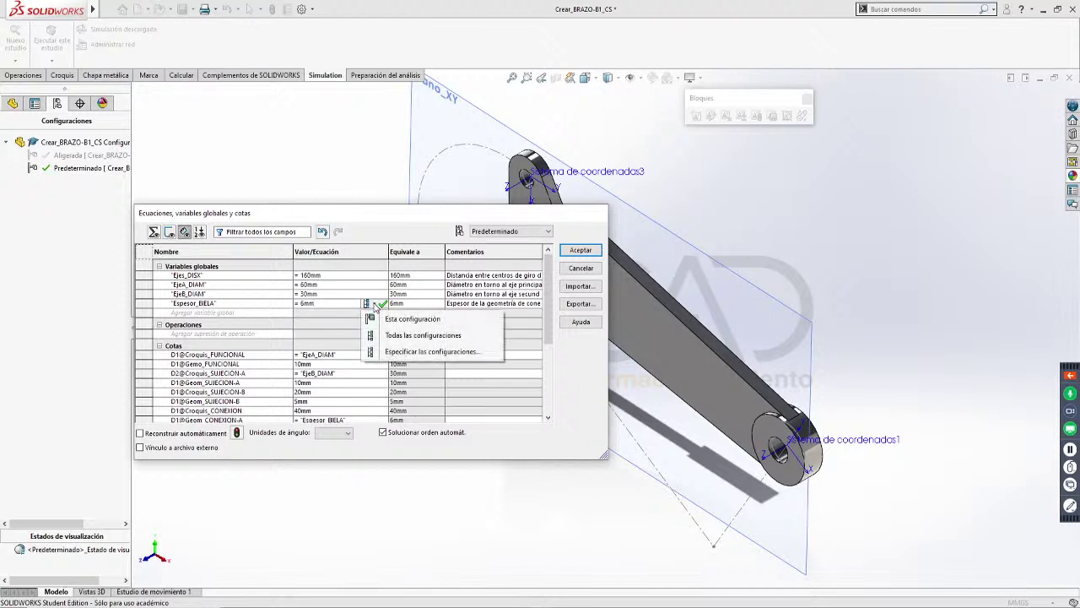
click(384, 317)
click(309, 302)
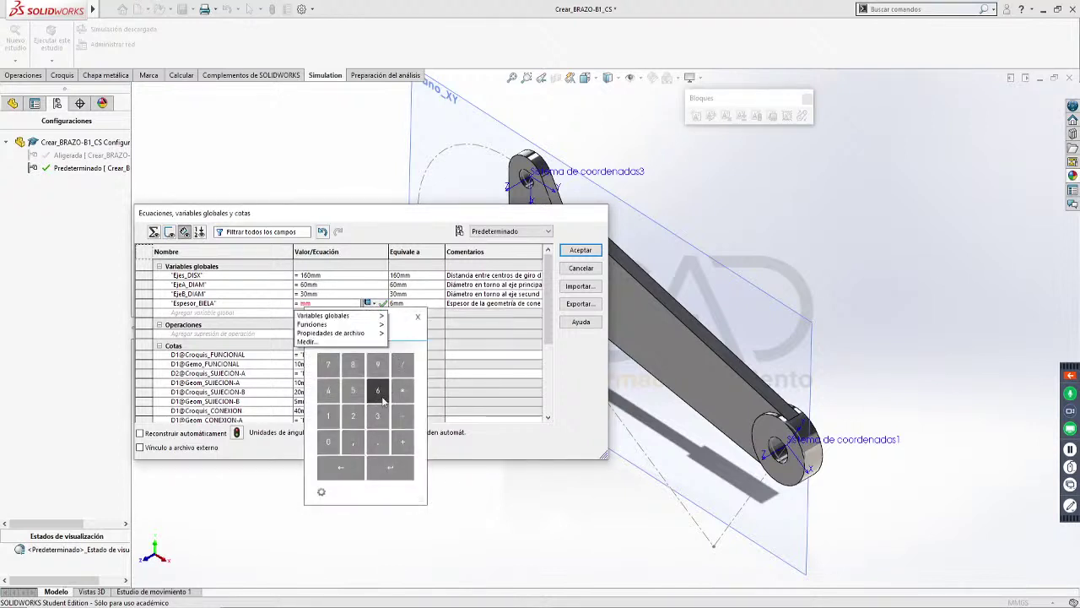
click(328, 415)
click(328, 441)
click(393, 469)
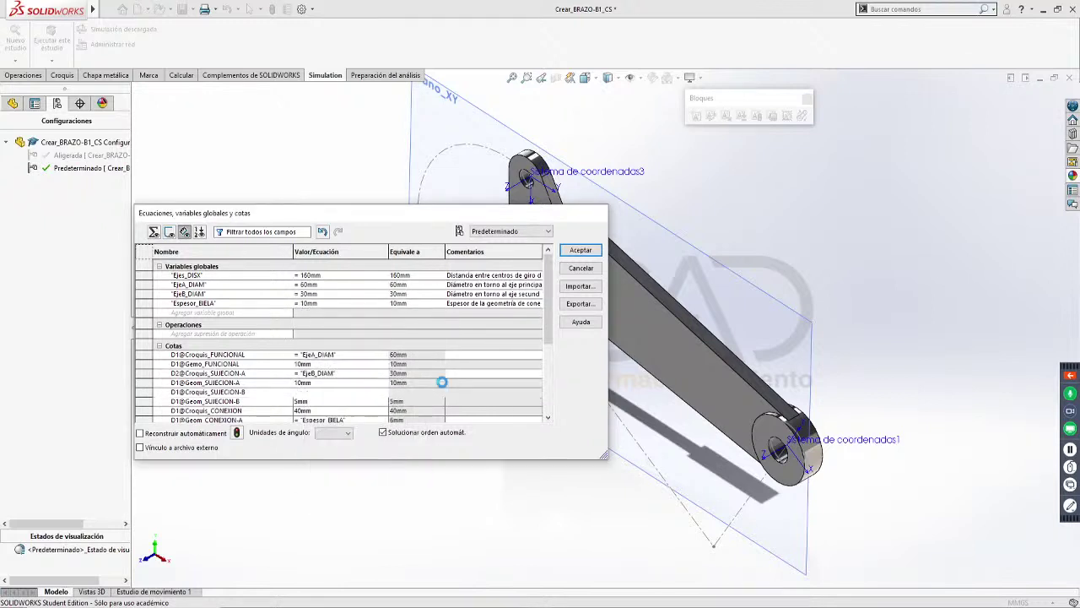
click(577, 251)
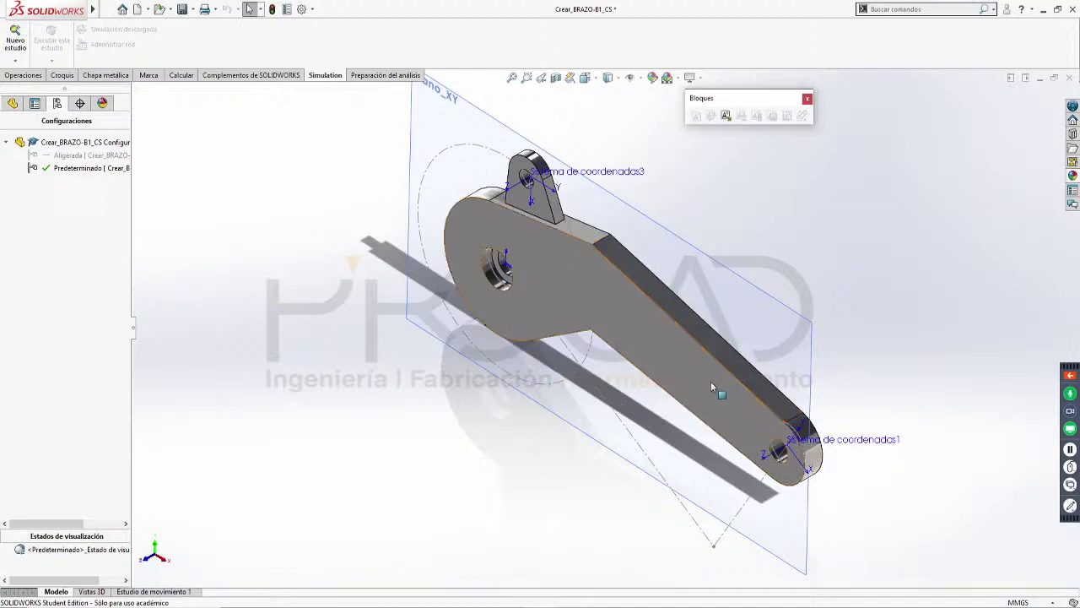
Switch between the Aligerada and Predeterminado configurations to compare their geometry, ending on Predeterminado
double_click(82, 156)
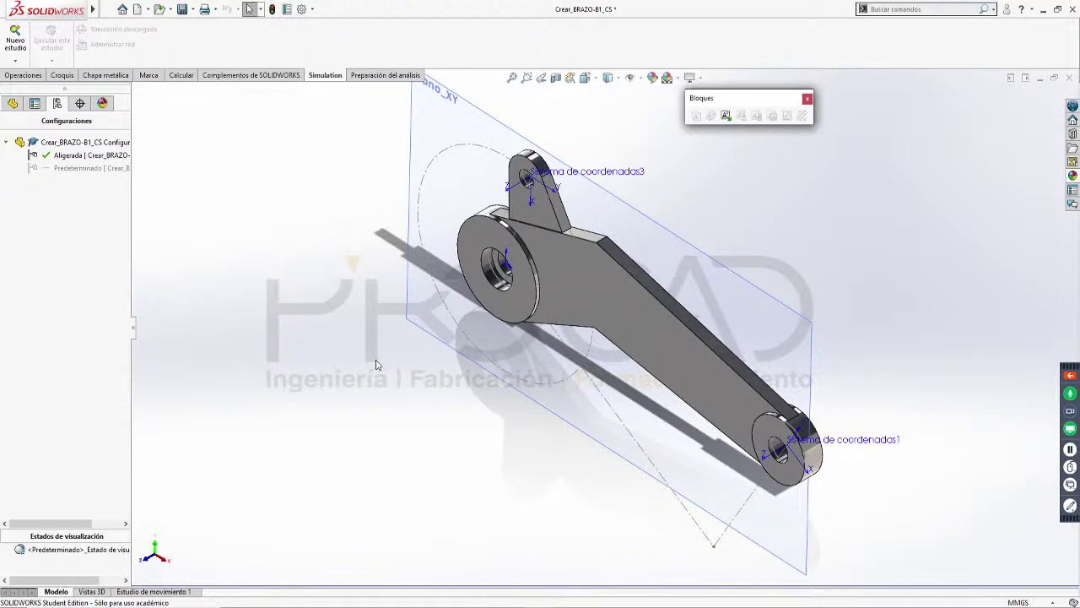
double_click(87, 169)
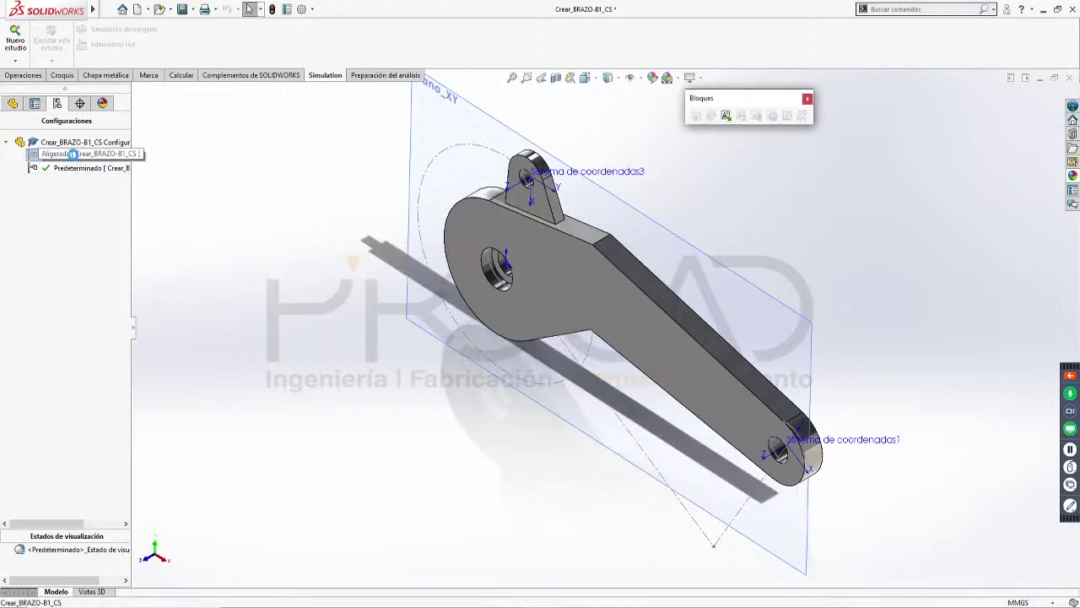
double_click(73, 155)
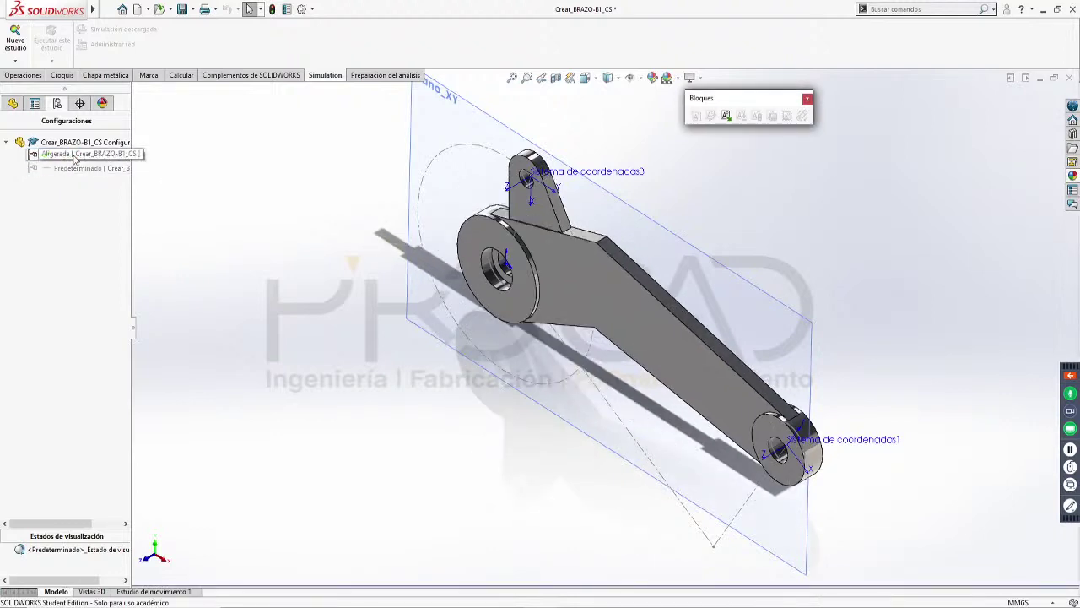
double_click(78, 167)
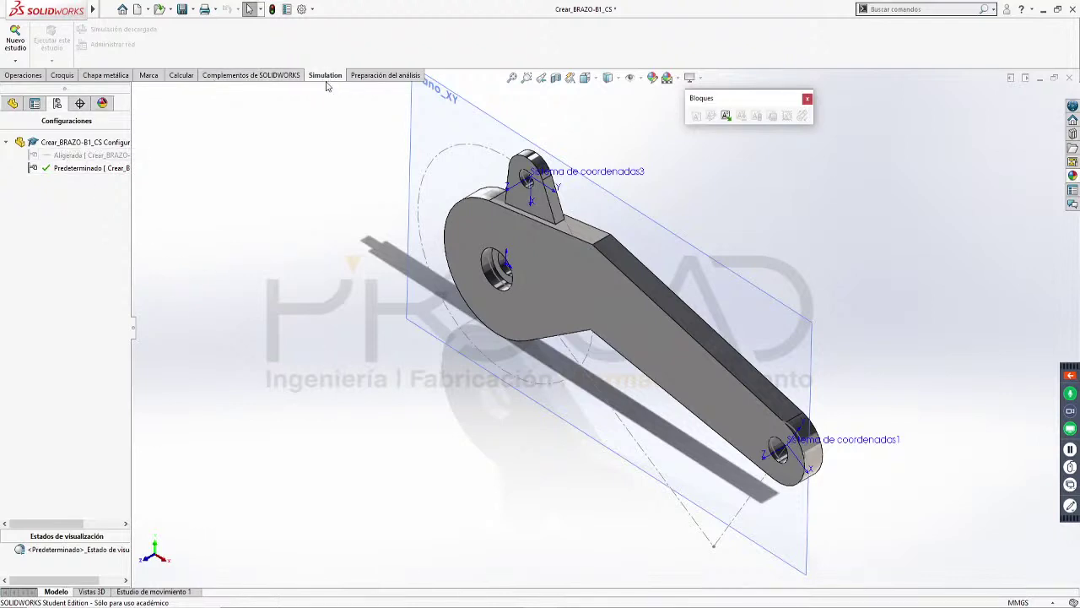
Create a new static analysis study named MEF Predeterminado
click(17, 62)
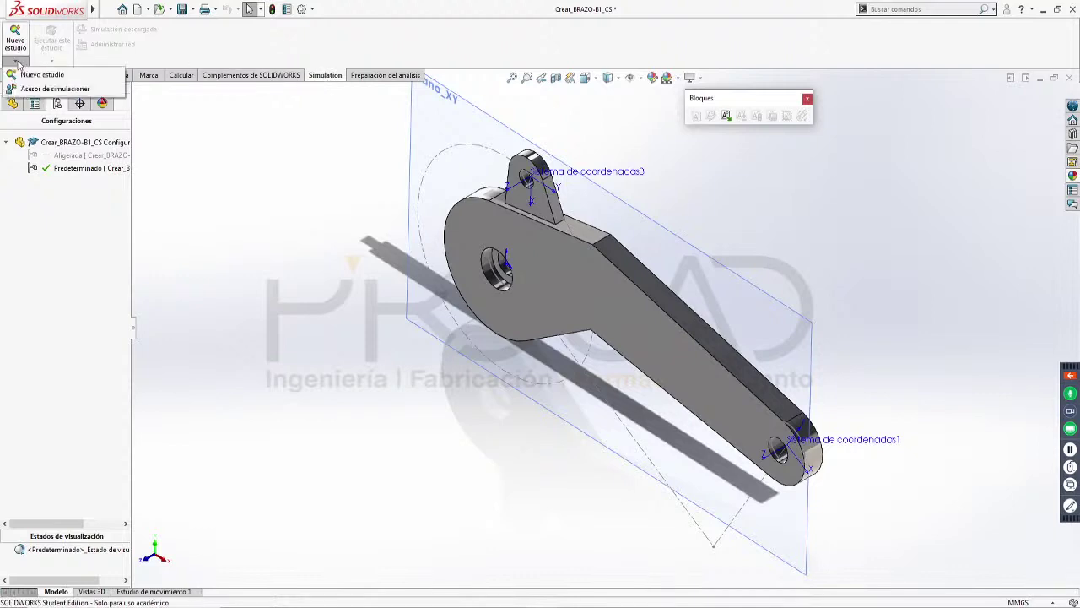
click(20, 74)
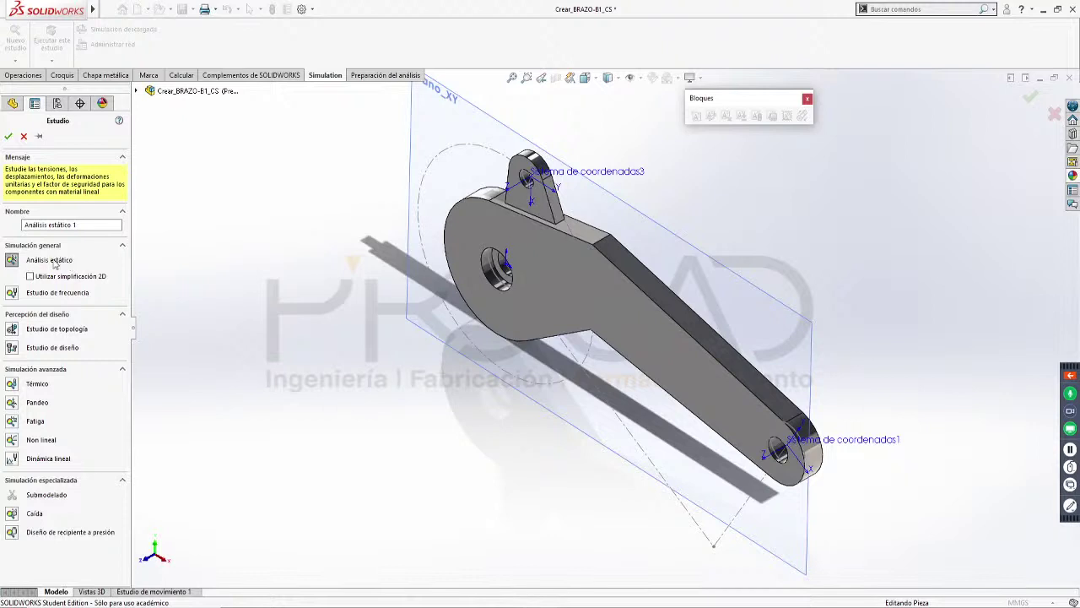
drag(89, 226, 7, 231)
text(MEF)
text(Predeterminado)
click(9, 136)
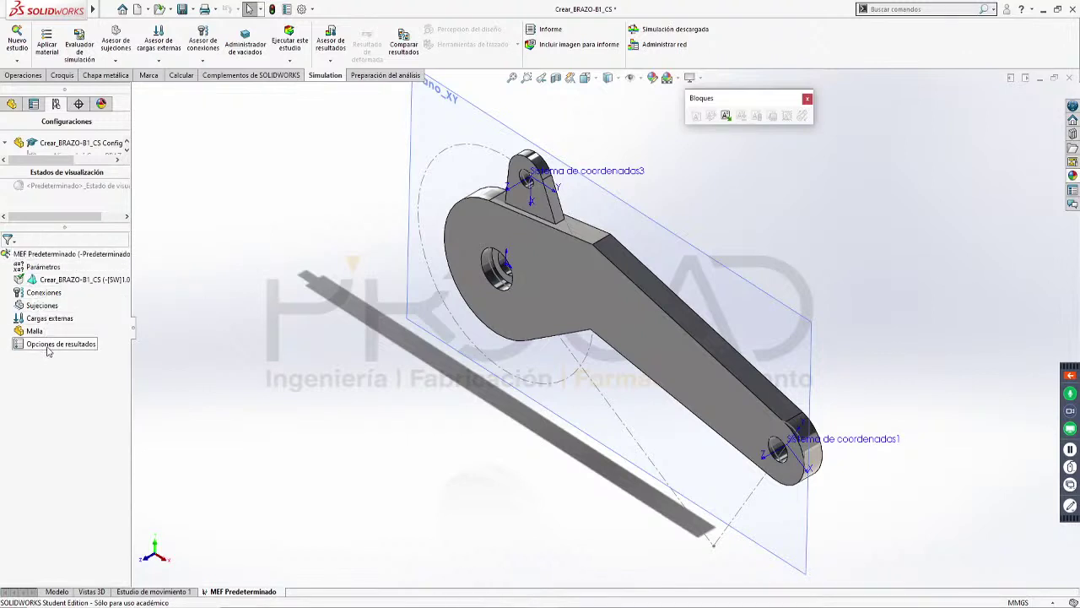
Apply the DIN free-cutting steel 1.0718 (11SMnPb30) to the part in the study
right_click(46, 281)
click(95, 286)
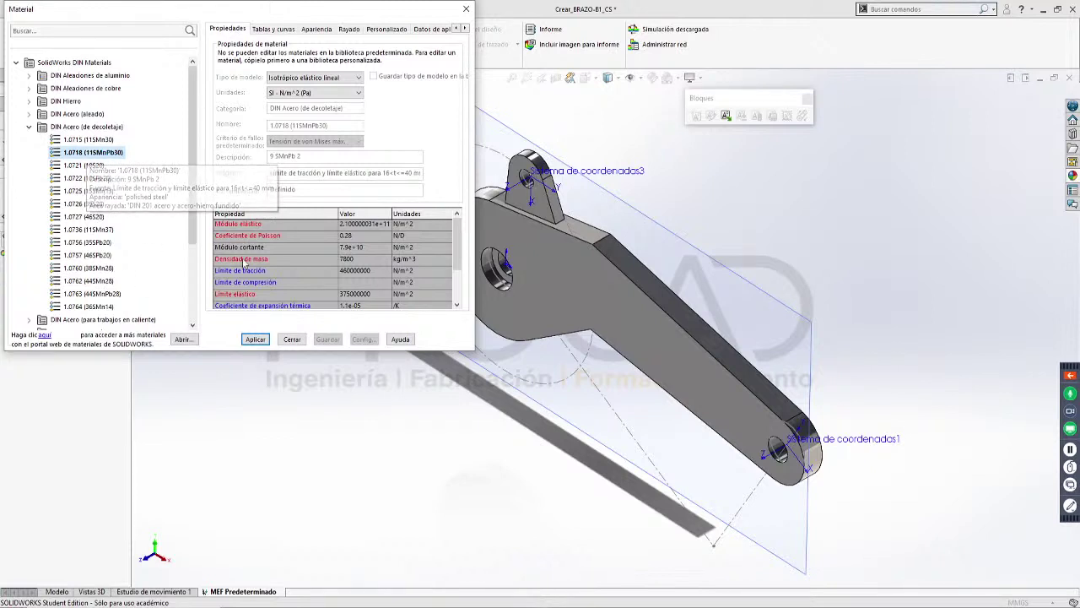
click(255, 339)
click(290, 339)
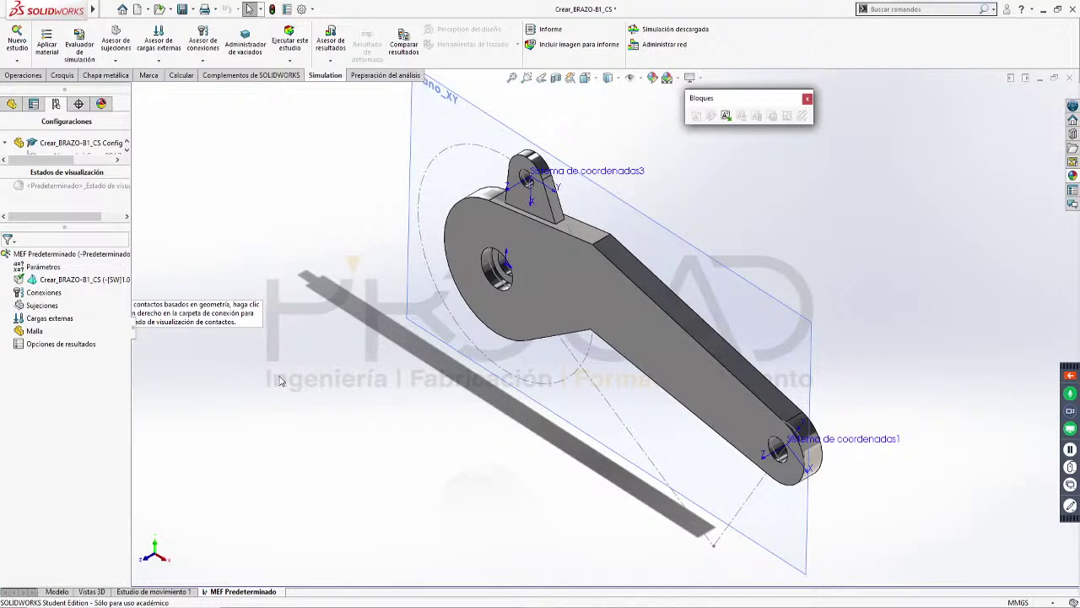
Start a fixed hinge restraint (Bisagra fija) on the inner cylindrical face of the large boss's stepped hole
right_click(32, 308)
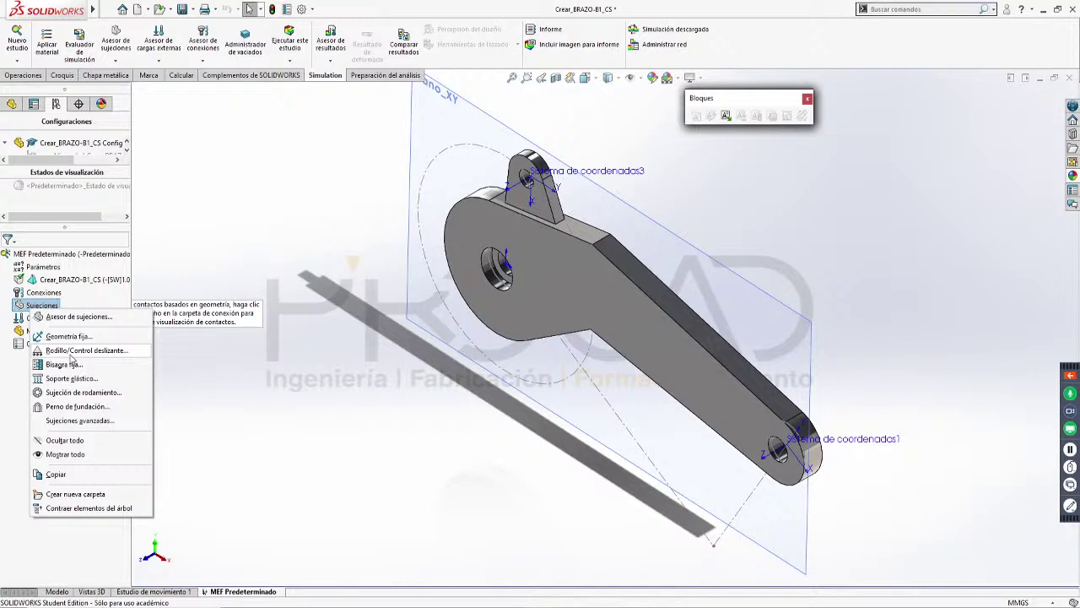
click(69, 365)
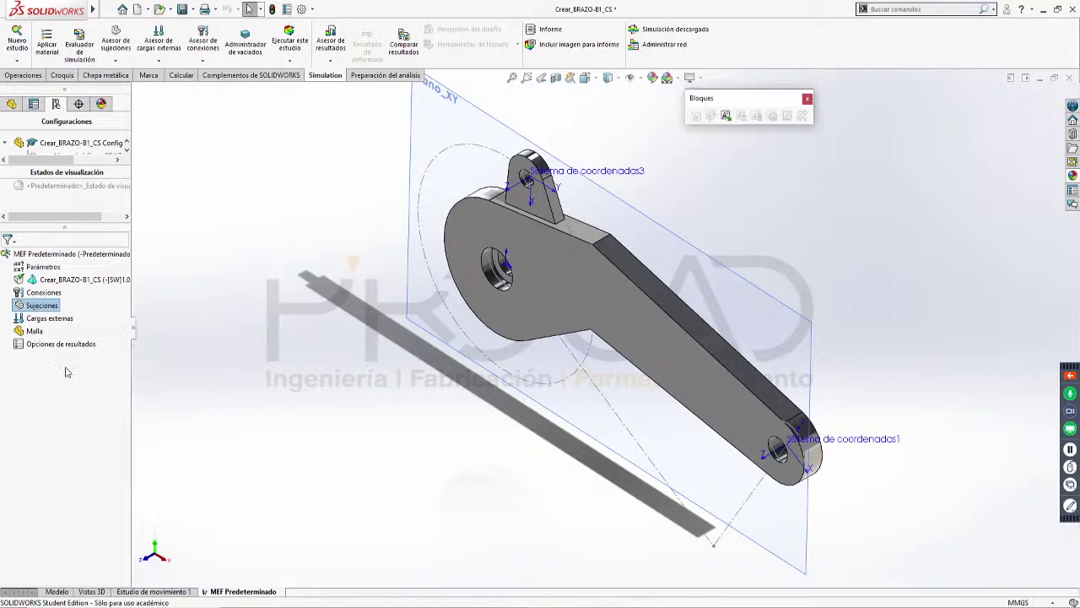
middle_drag(452, 348, 470, 330)
scroll(465, 312, down, 4)
click(471, 295)
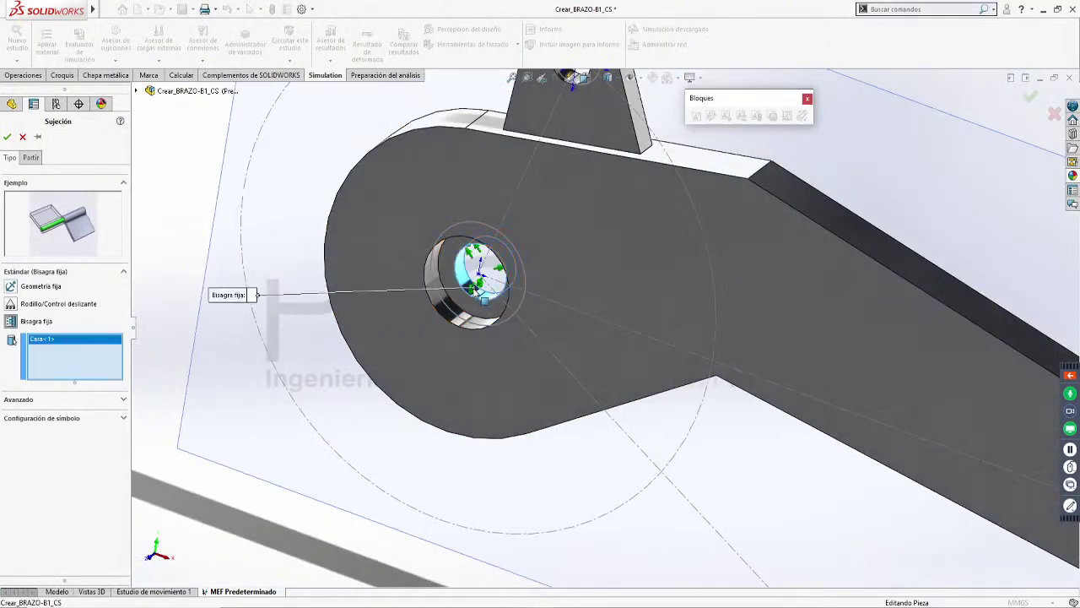
Add the cylindrical face of the upper lug's hole to the fixed hinge and accept the restraint
scroll(532, 277, up, 2)
scroll(584, 173, down, 6)
click(553, 241)
click(553, 241)
scroll(589, 393, up, 5)
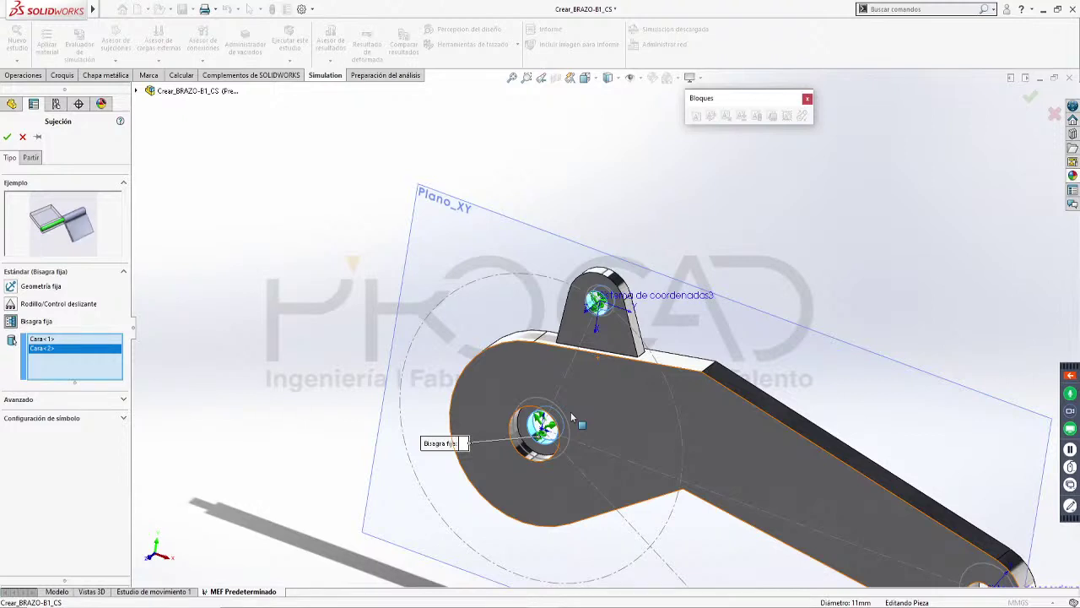
scroll(557, 426, down, 8)
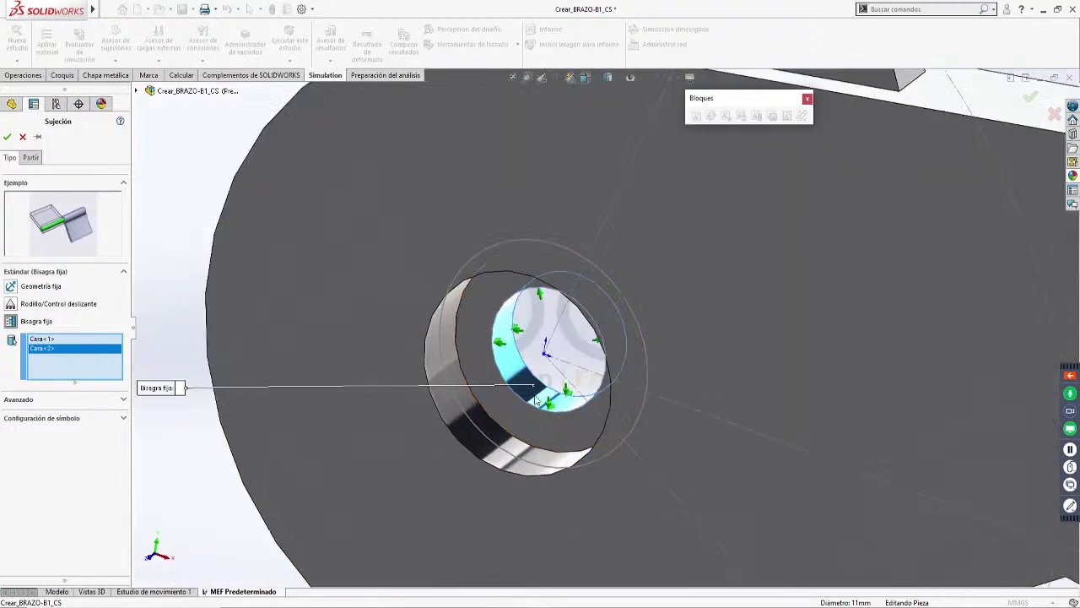
scroll(517, 355, down, 3)
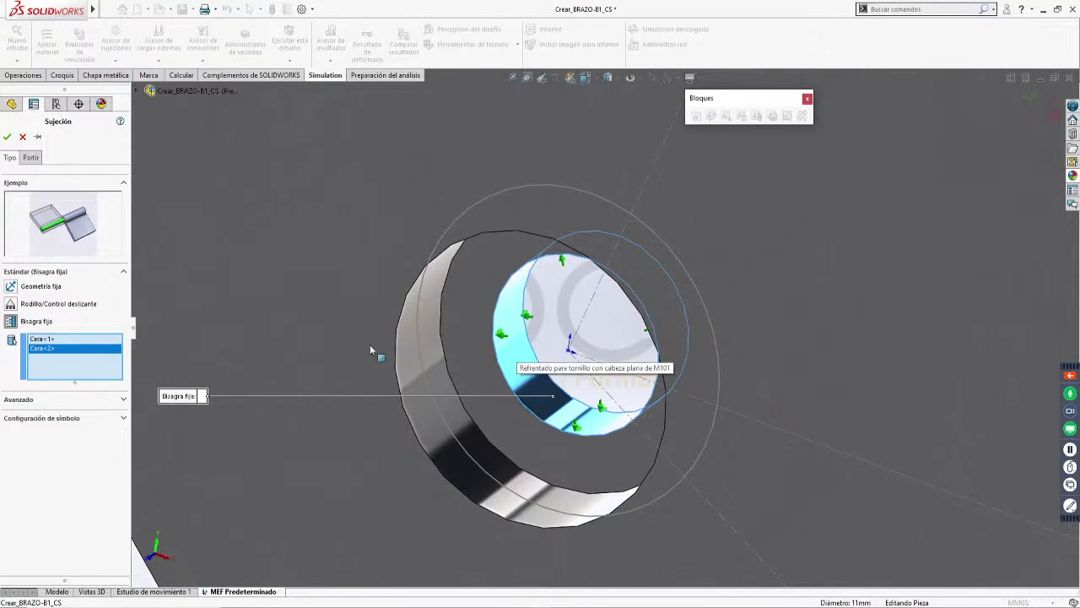
click(7, 138)
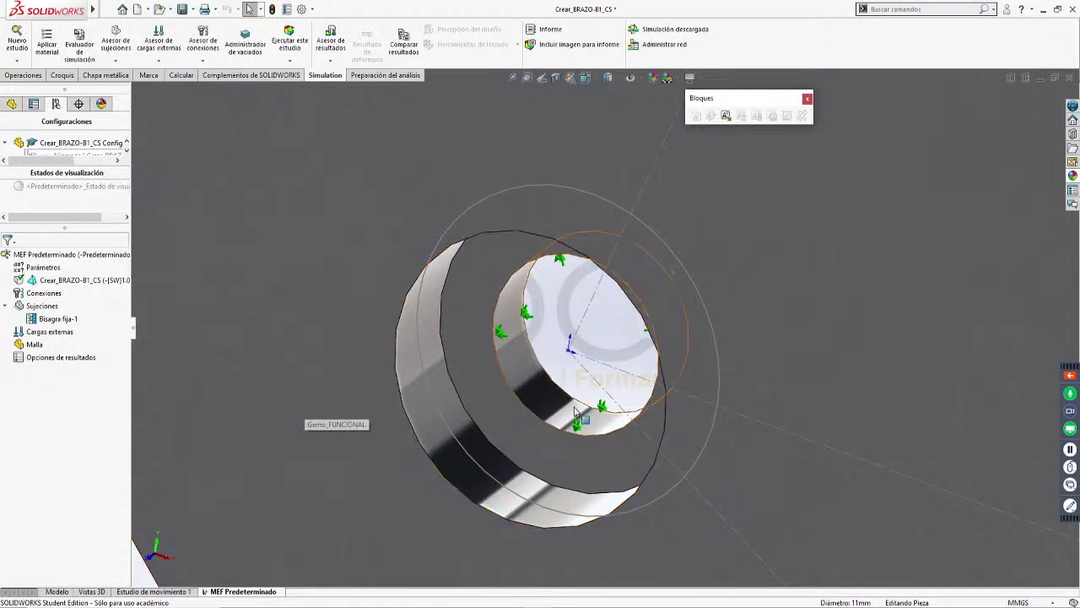
Apply a roller/slider restraint to the flat annular face inside the large boss's counterbore
scroll(590, 363, up, 5)
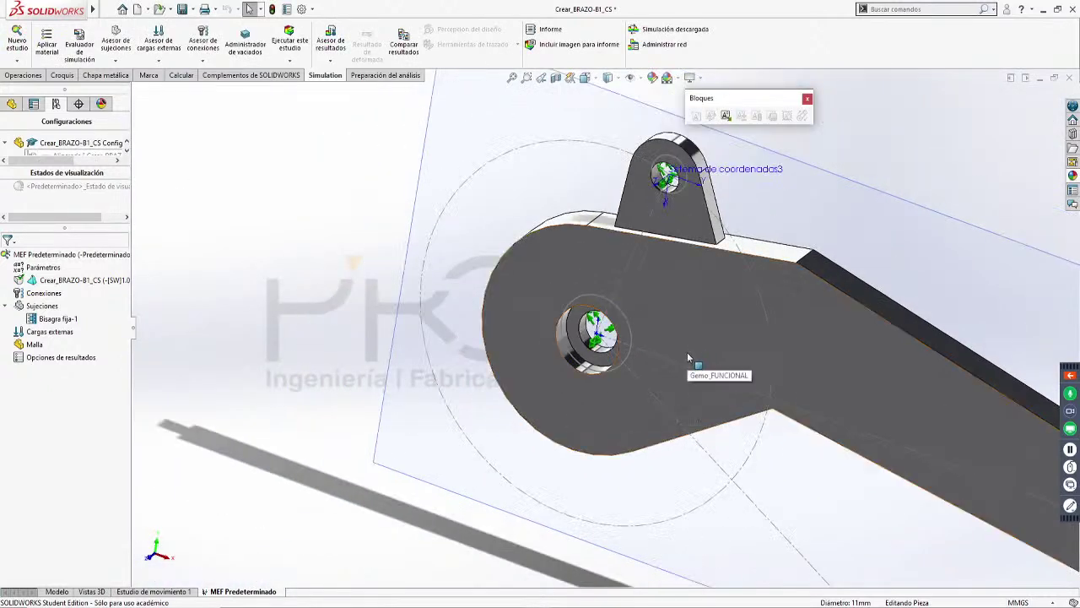
scroll(674, 355, up, 2)
scroll(903, 371, down, 2)
scroll(852, 408, up, 3)
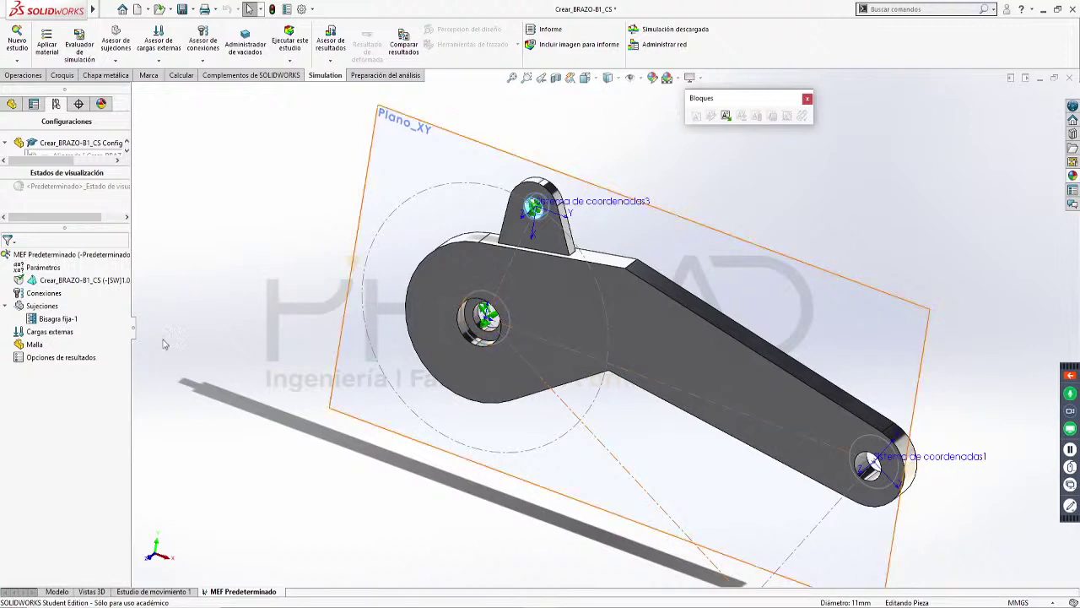
right_click(34, 306)
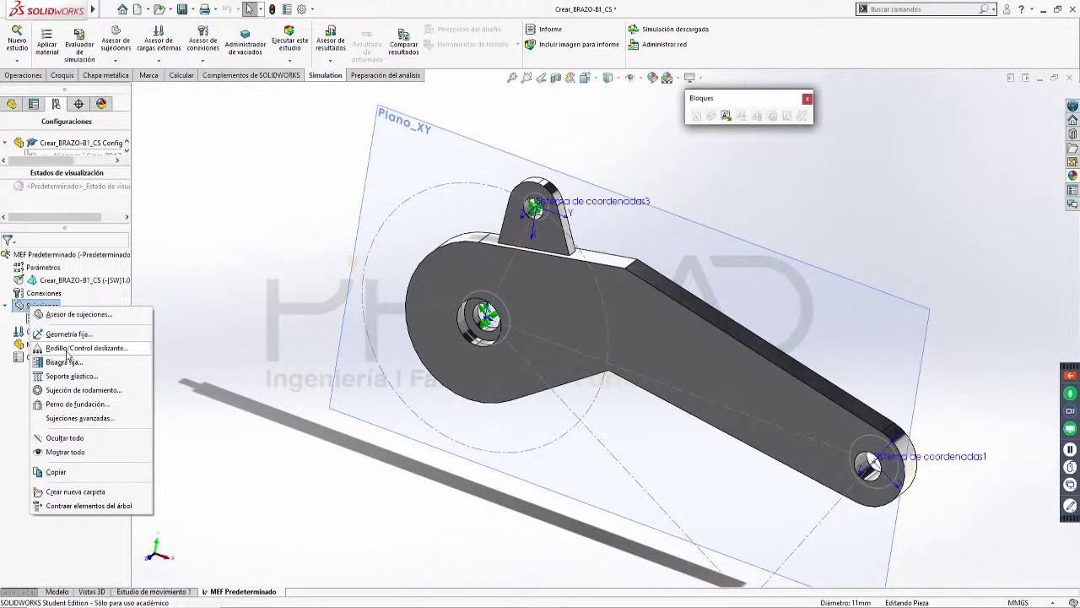
click(67, 349)
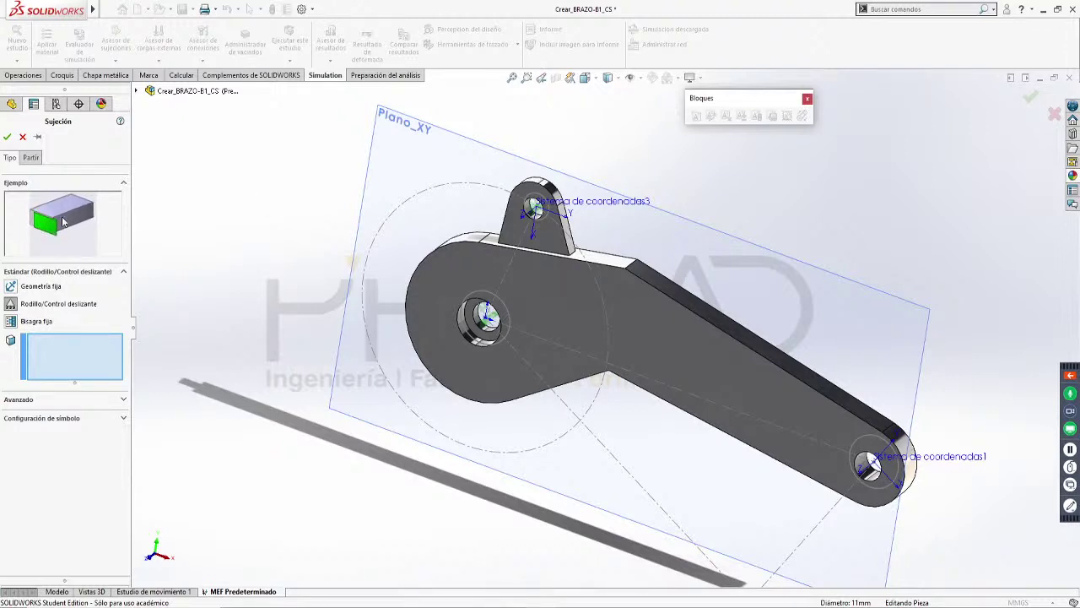
scroll(490, 337, down, 5)
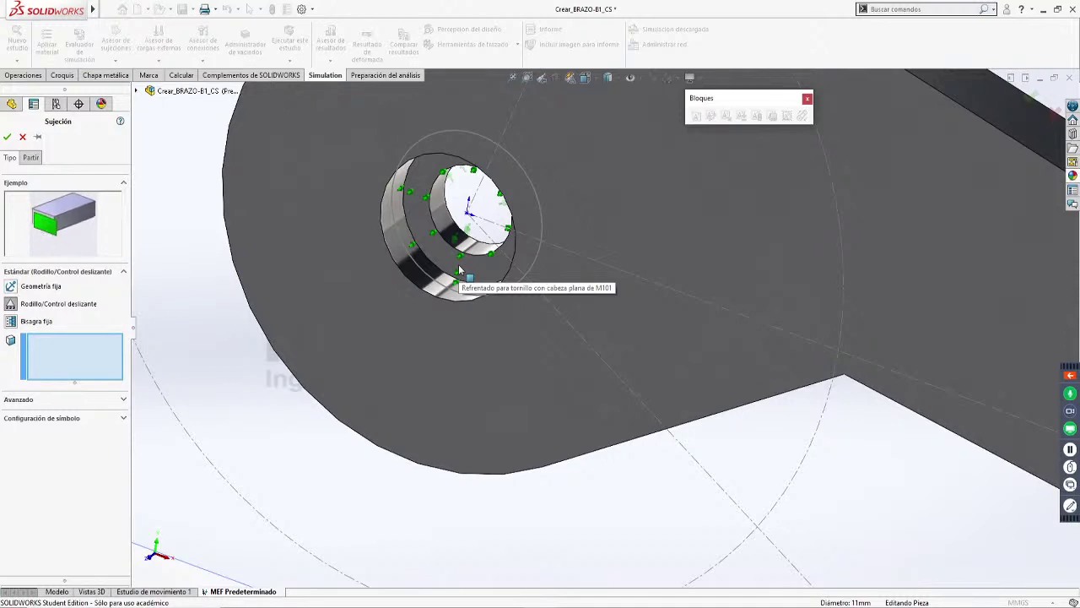
click(460, 270)
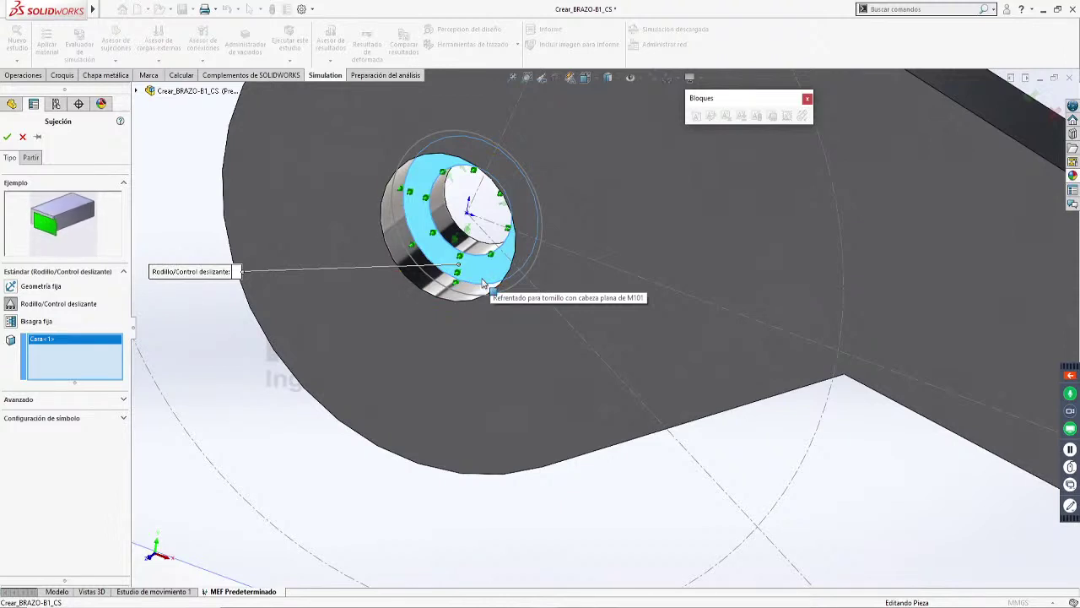
scroll(422, 320, up, 3)
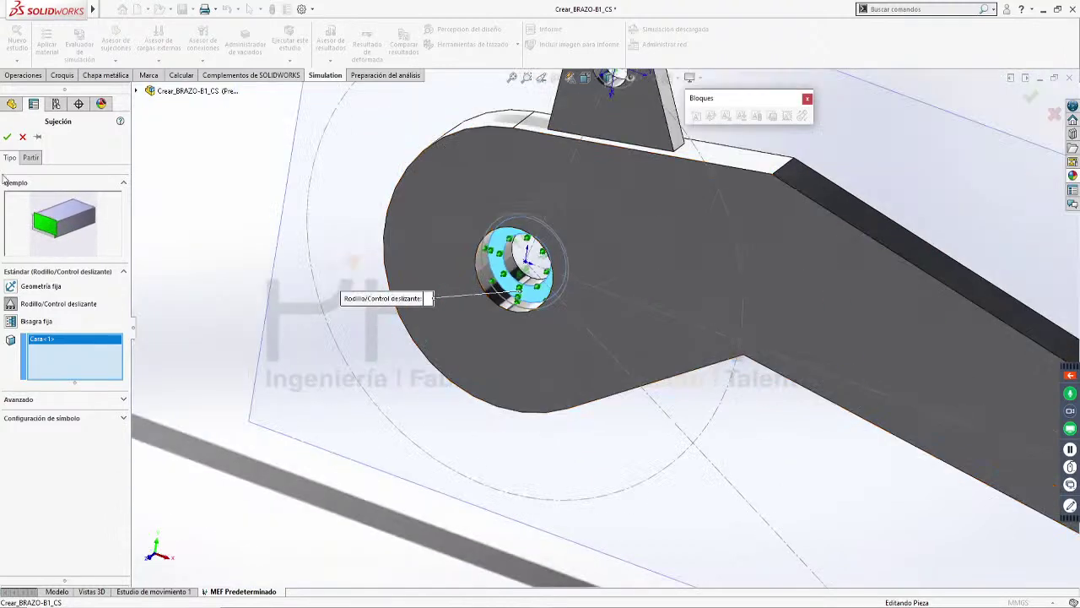
click(8, 136)
Examine the restrained holes and the arm's free end from several views
scroll(511, 413, up, 4)
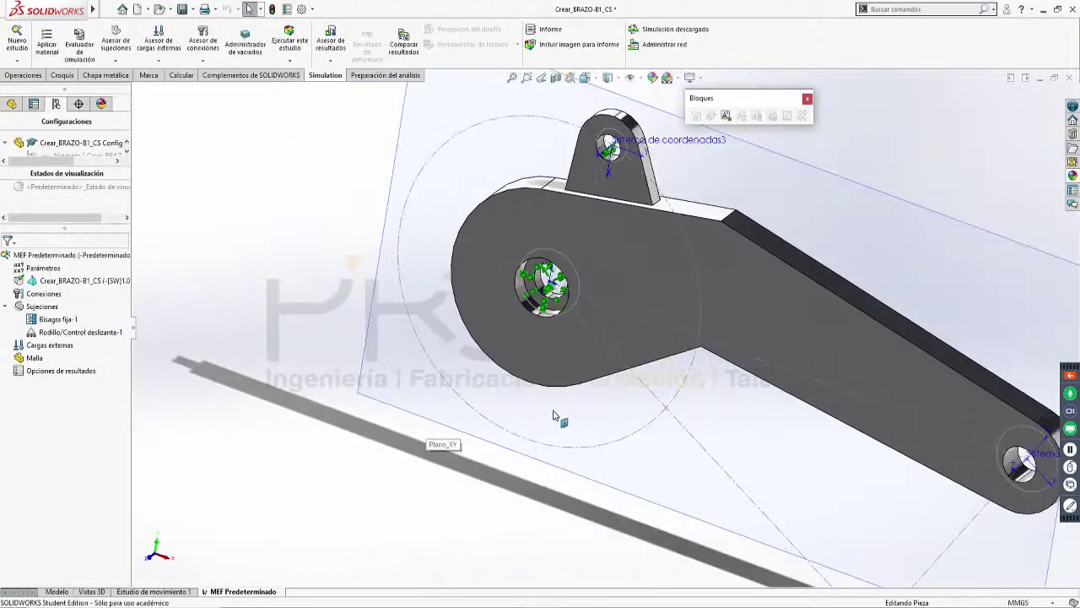
scroll(742, 287, down, 3)
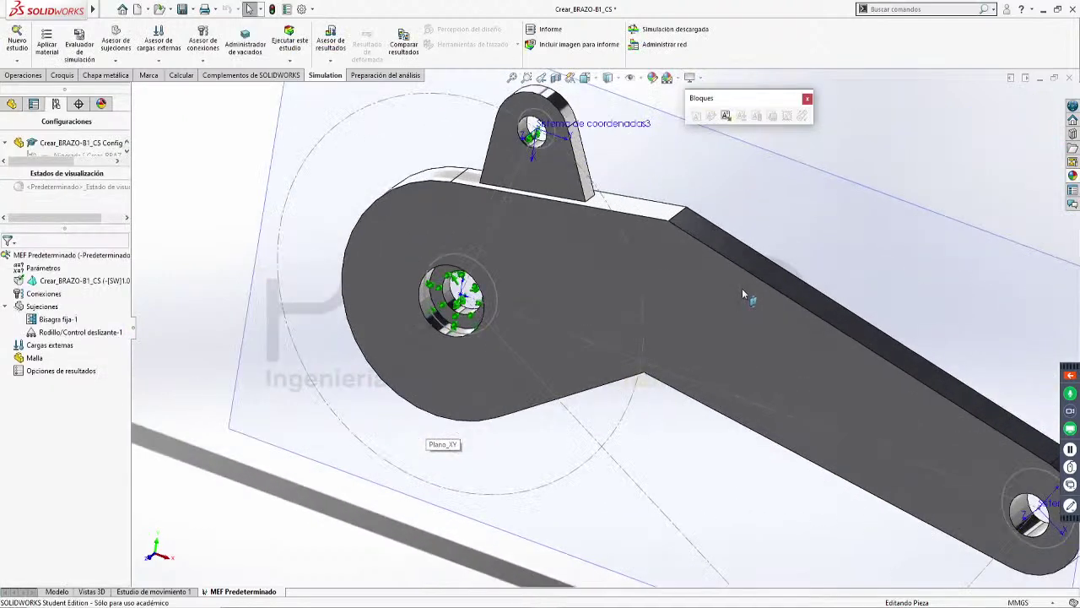
scroll(599, 270, up, 3)
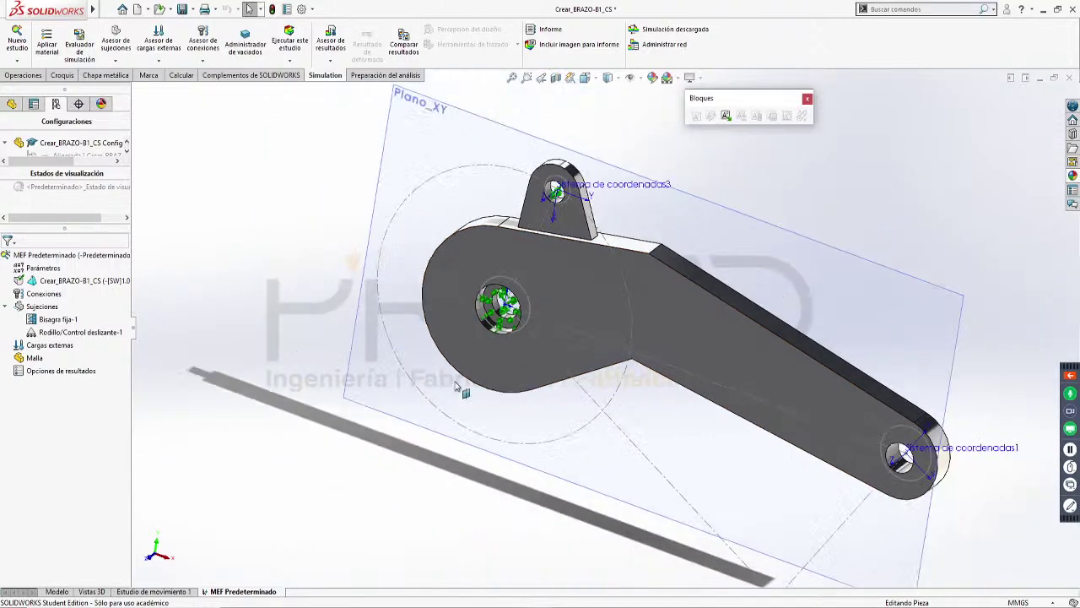
scroll(835, 432, up, 3)
scroll(850, 464, down, 2)
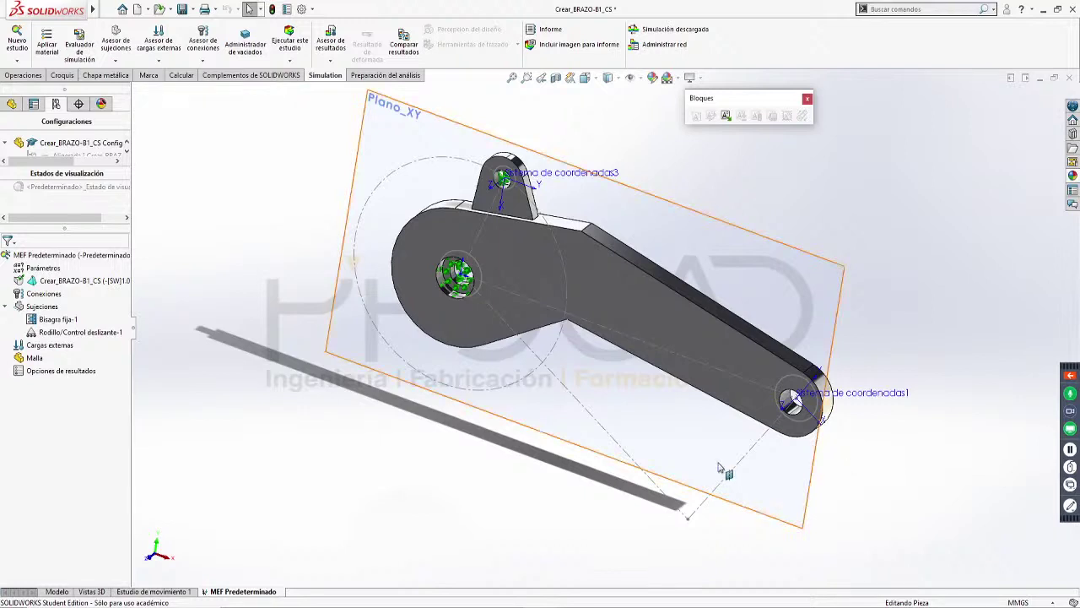
scroll(717, 469, up, 3)
middle_drag(723, 430, 752, 413)
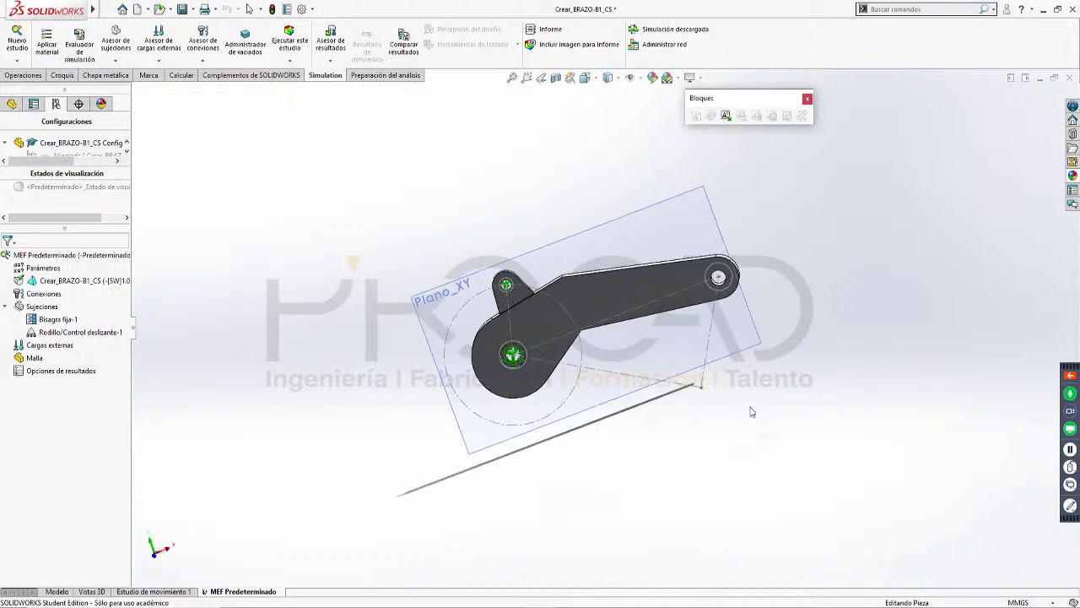
middle_drag(687, 356, 697, 345)
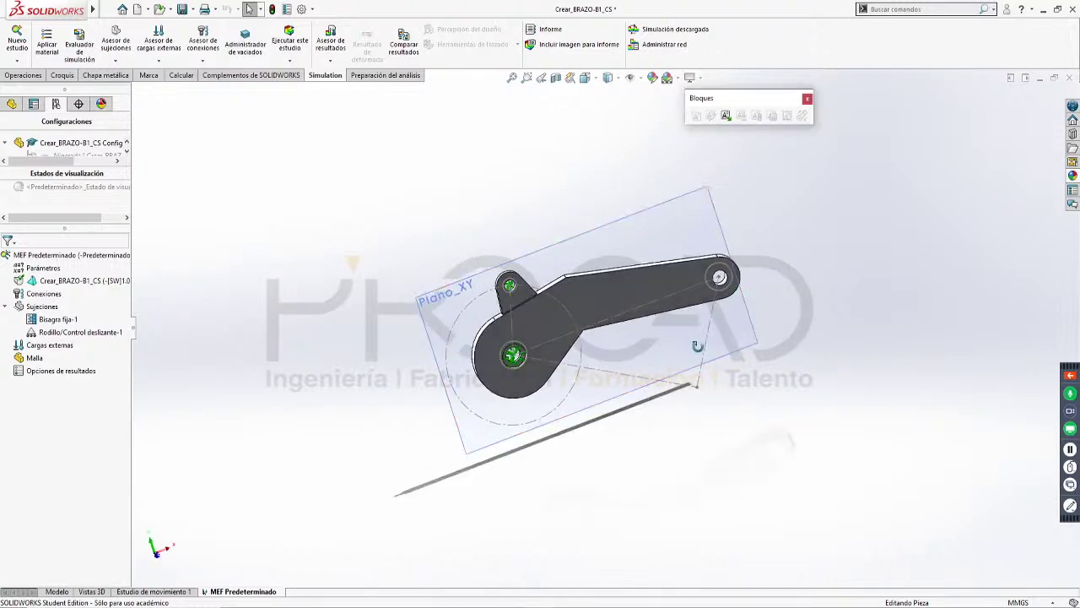
Create a bearing load on the cylindrical face of the arm's end hole, oriented by Sistema de coordenadas1
right_click(46, 347)
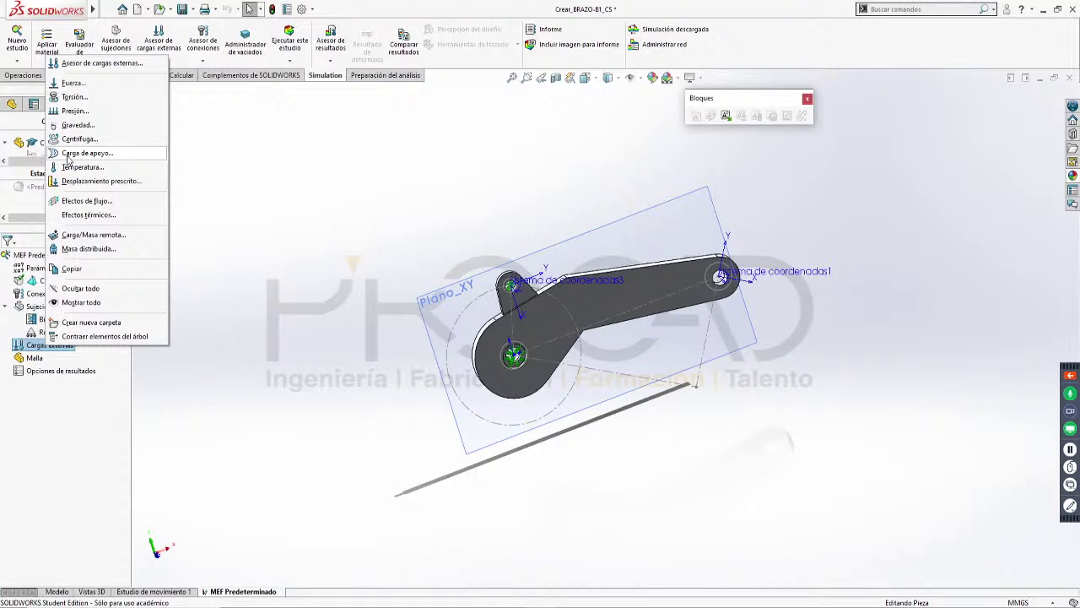
click(67, 158)
scroll(702, 291, down, 6)
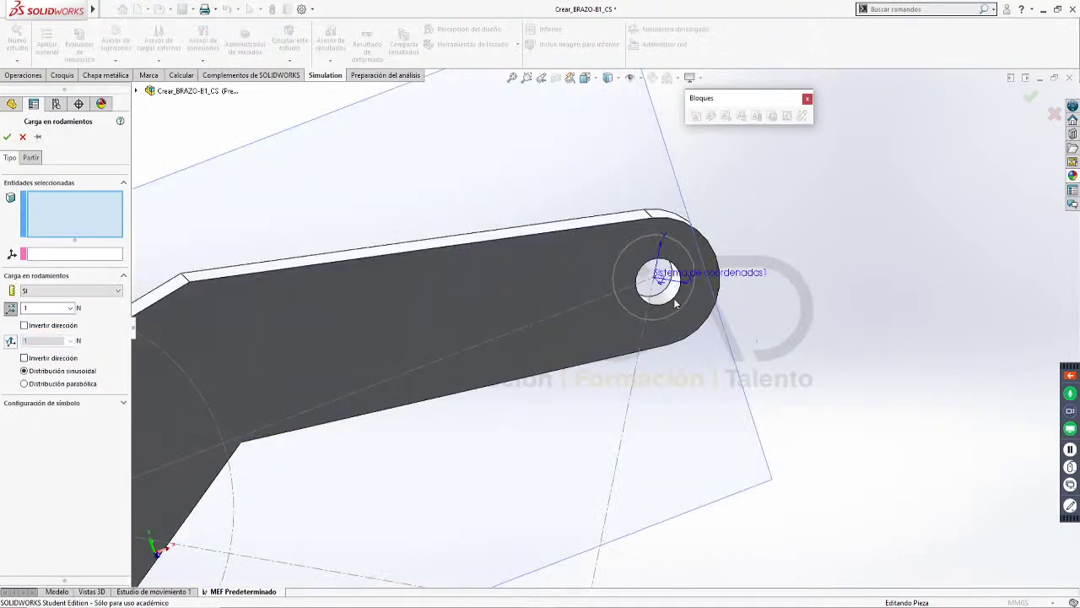
scroll(682, 306, down, 3)
click(629, 278)
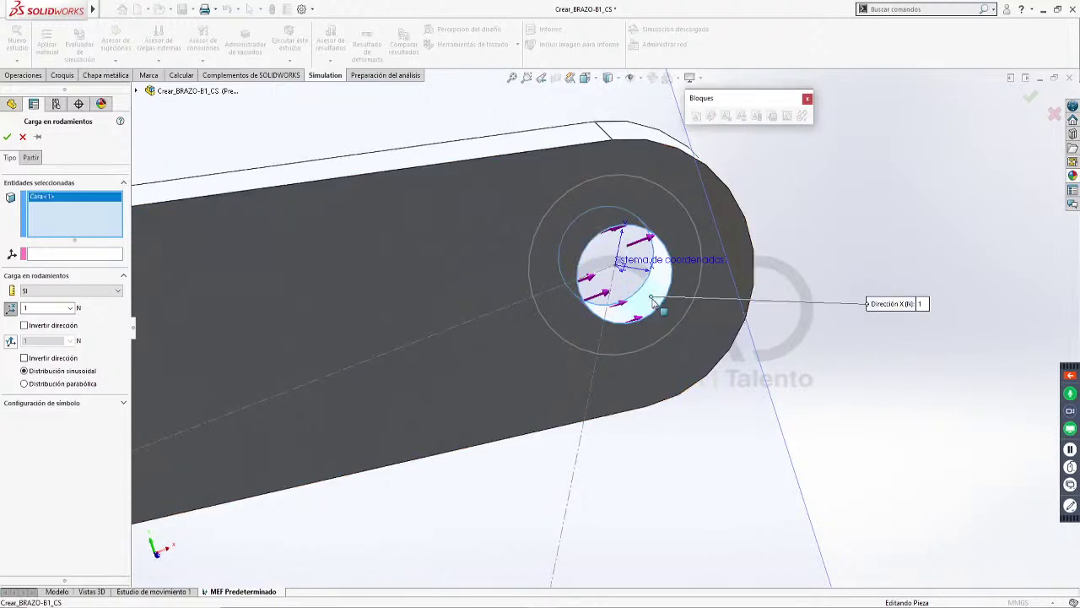
scroll(655, 301, up, 5)
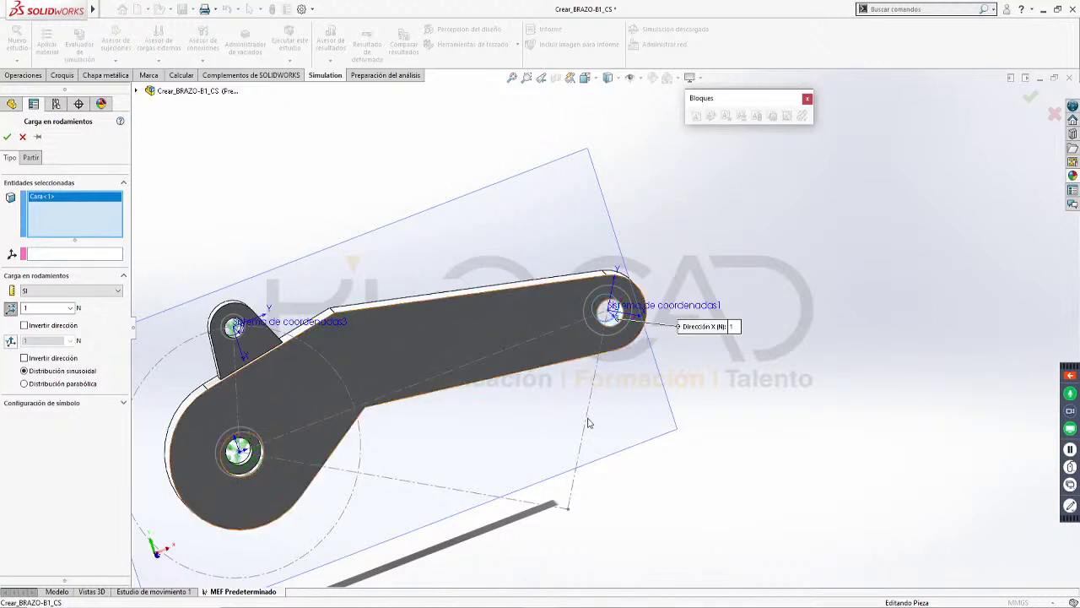
click(99, 256)
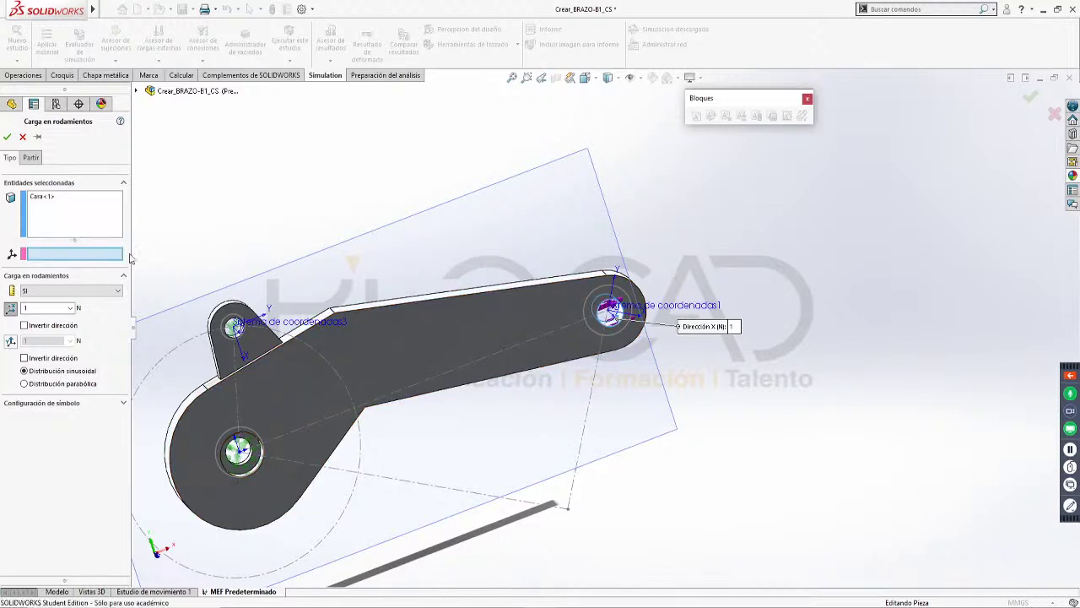
click(620, 291)
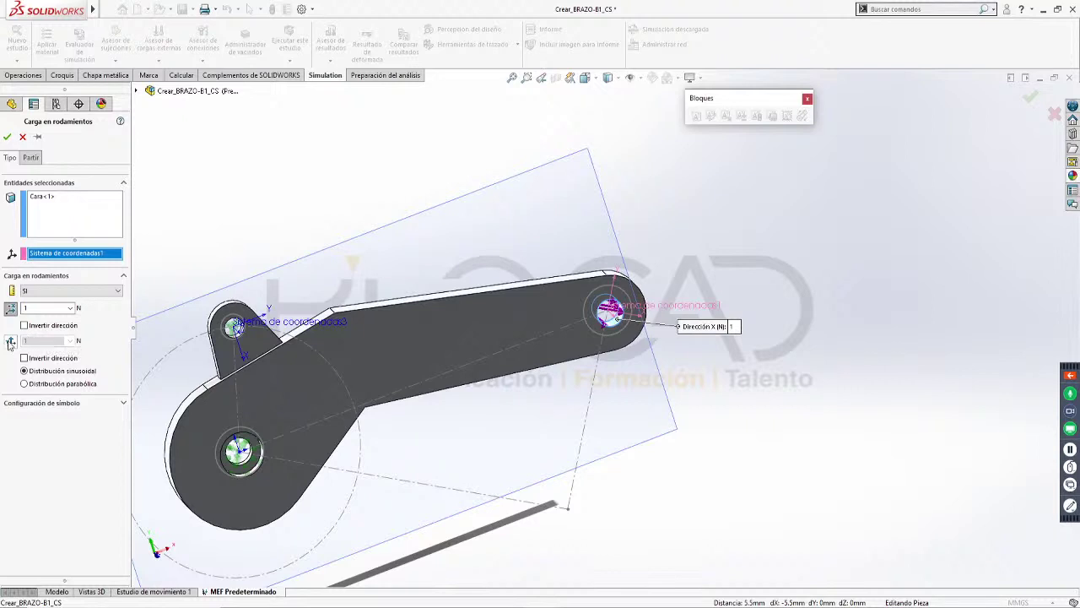
Set the bearing load to 1000 N along Y with reversed direction and accept it
click(10, 341)
click(32, 341)
text(000)
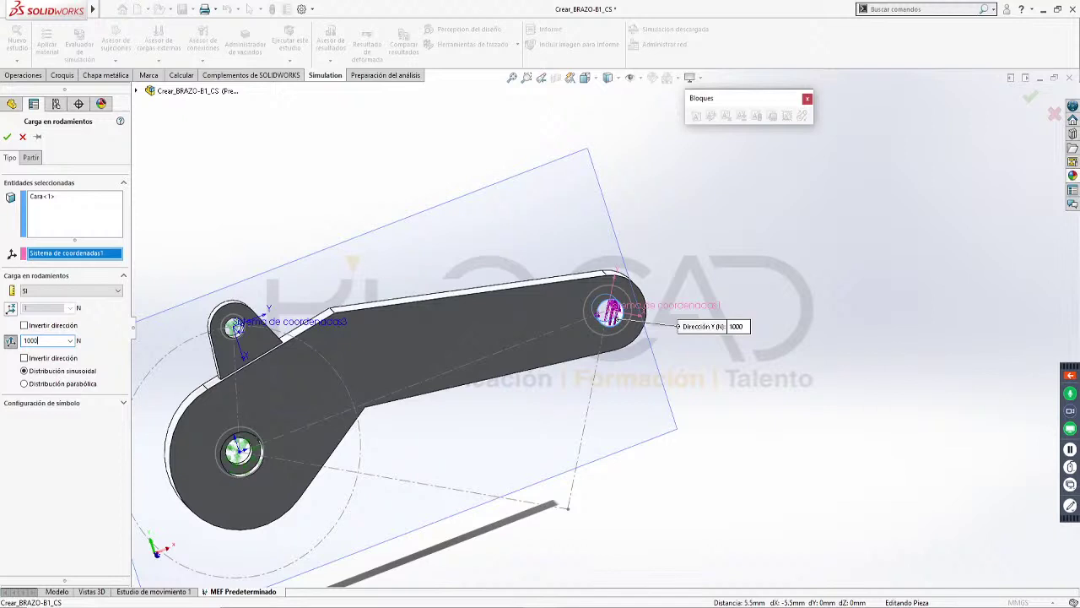
click(60, 360)
click(7, 137)
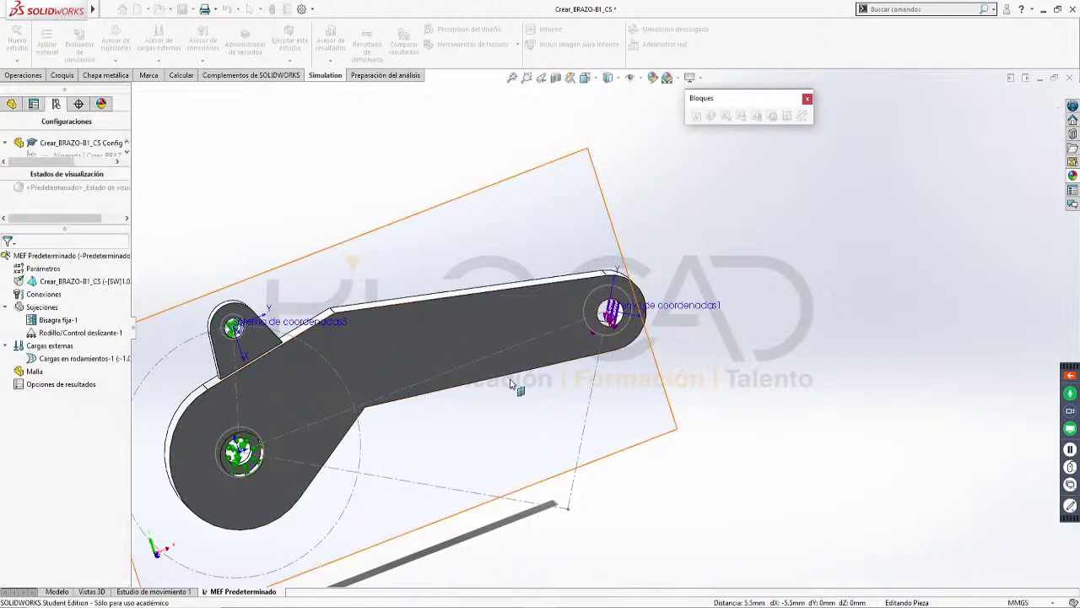
Examine the bearing load on the arm's end hole and the restraints at the boss and lug holes
scroll(603, 325, down, 5)
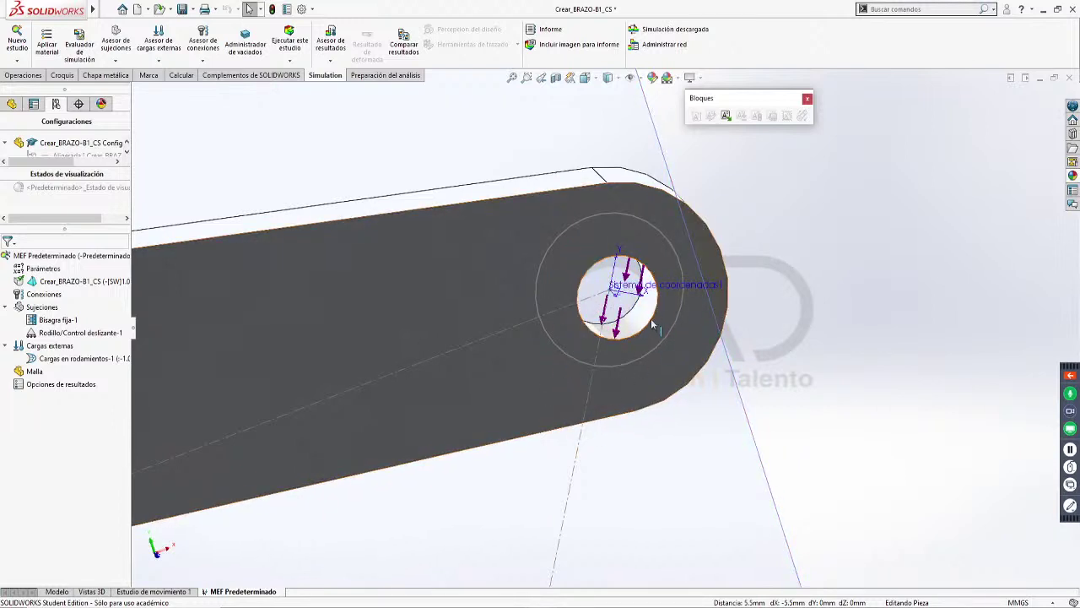
scroll(623, 331, up, 6)
scroll(595, 378, down, 3)
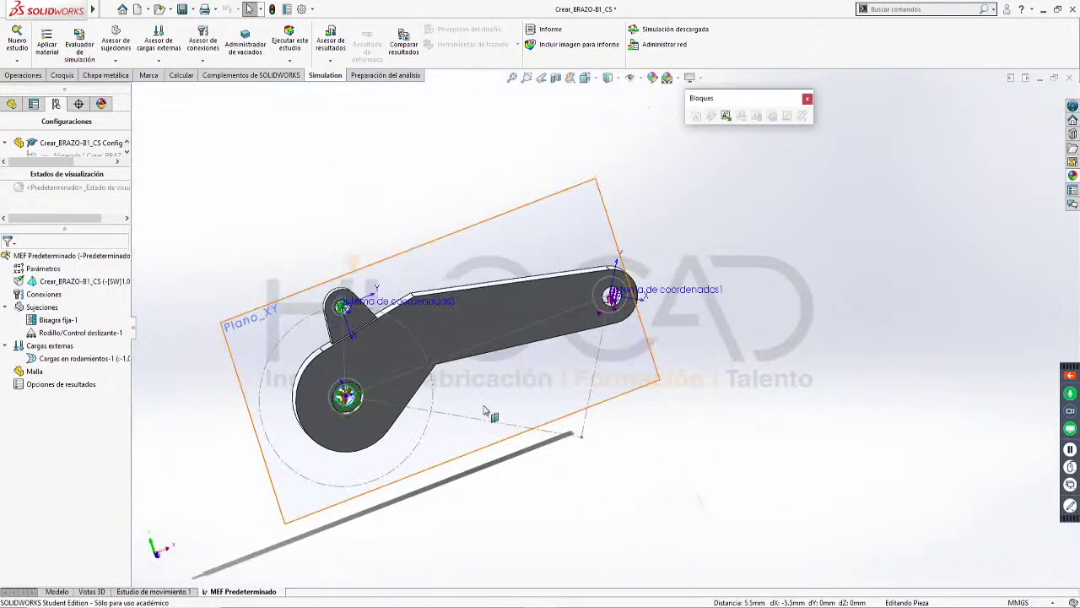
scroll(502, 391, up, 2)
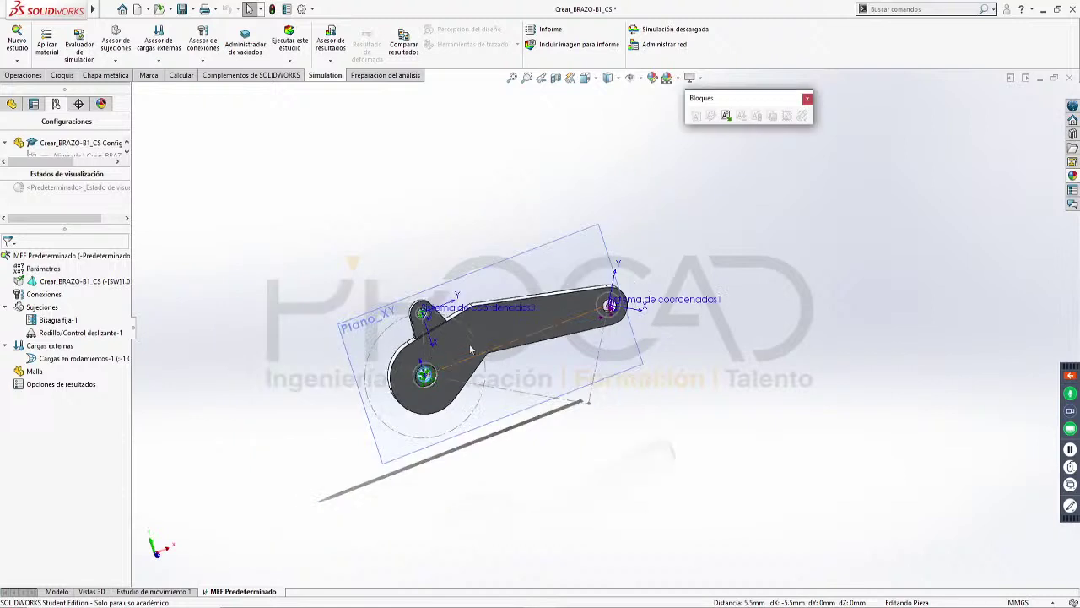
middle_drag(470, 336, 488, 375)
scroll(440, 381, down, 2)
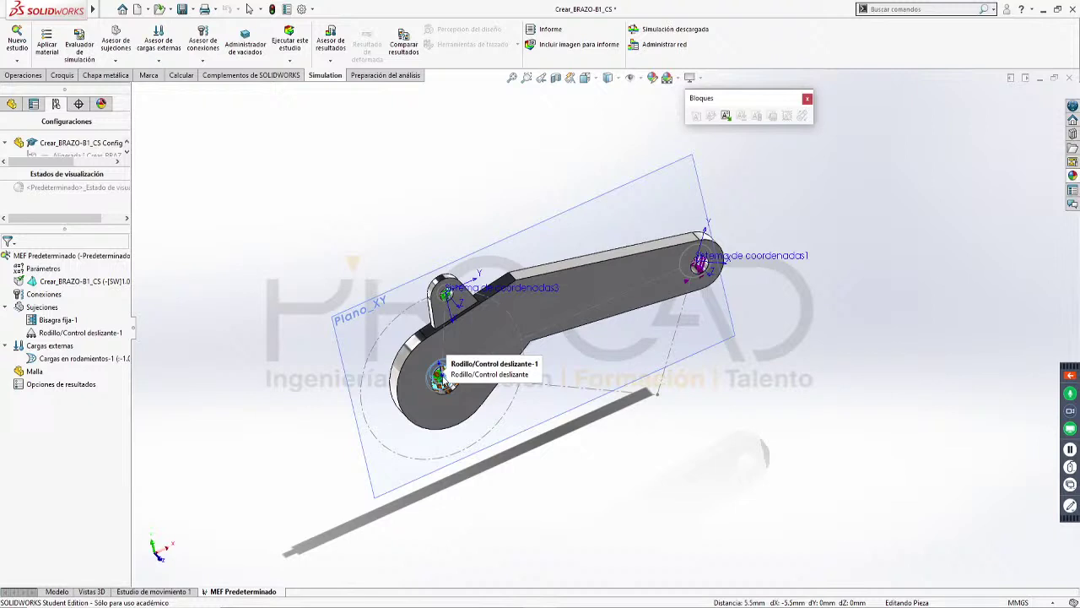
Create a standard solid mesh of the arm with a 3.00 mm element size
right_click(36, 371)
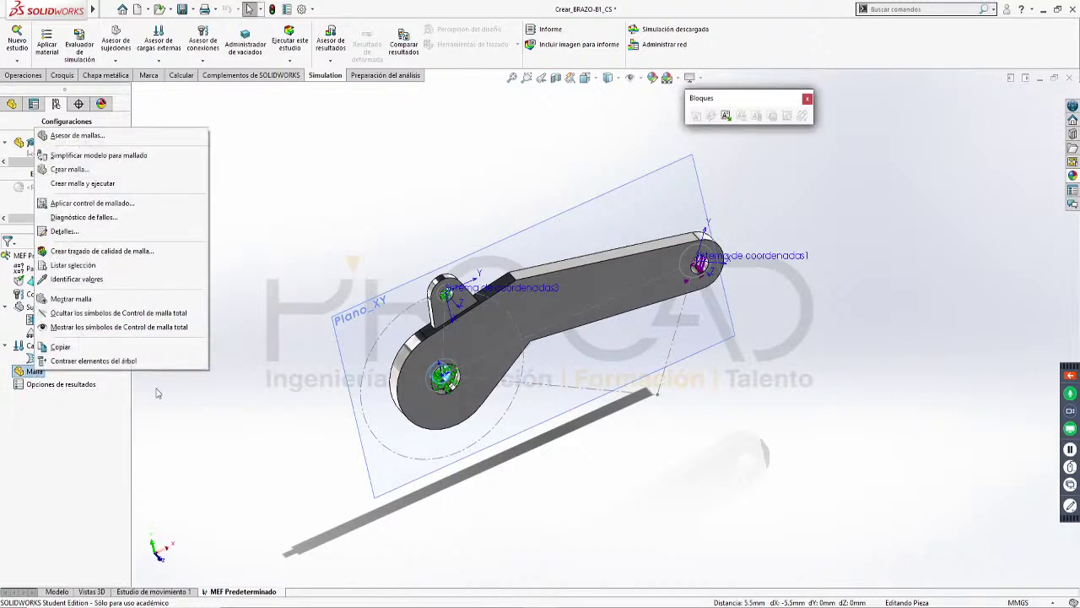
click(68, 170)
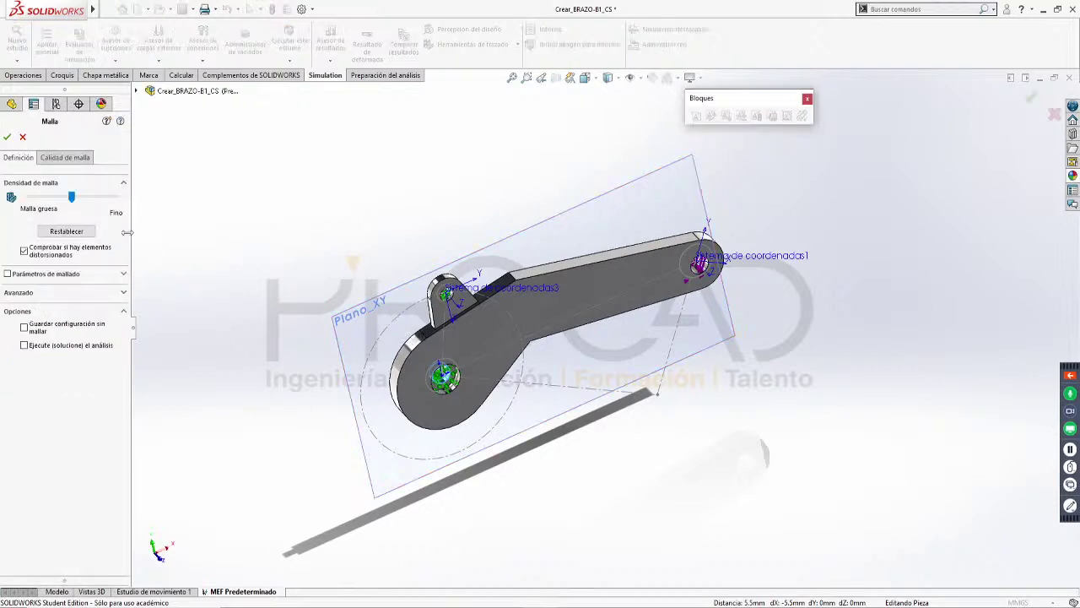
click(46, 274)
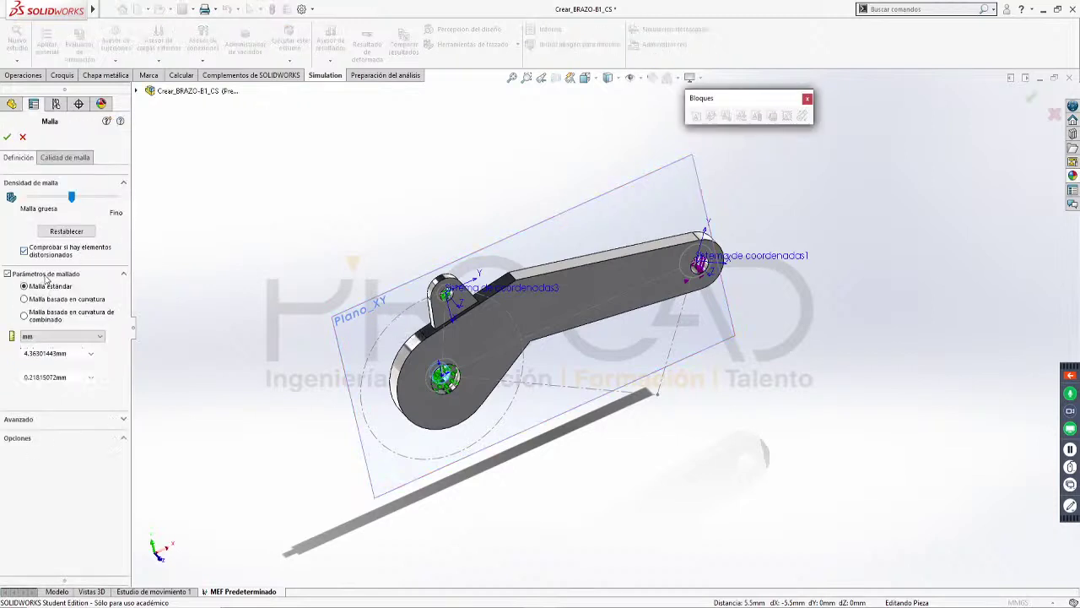
click(58, 353)
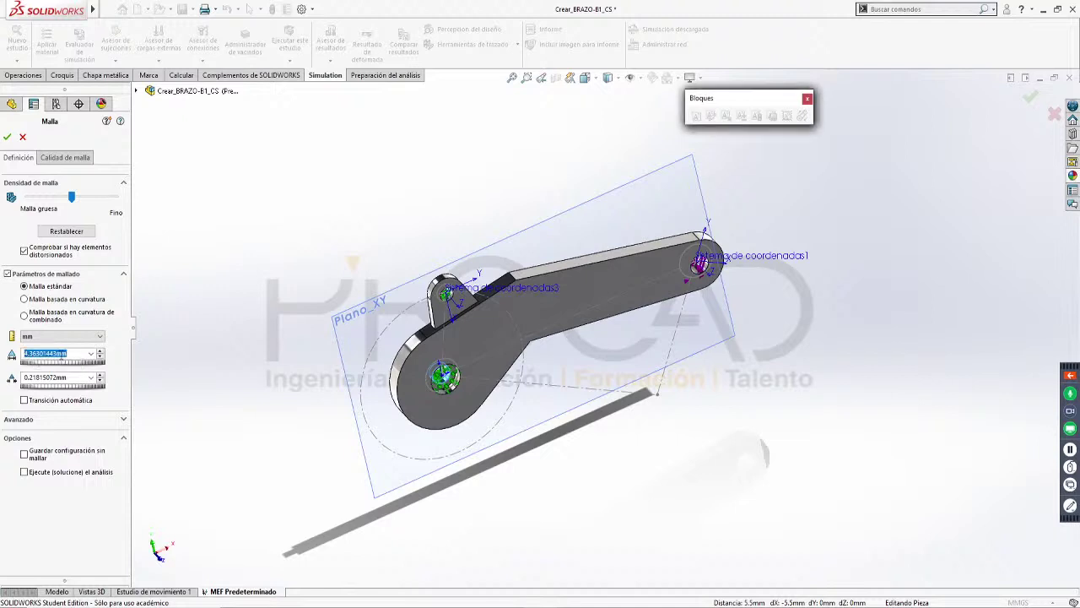
drag(57, 353, 11, 359)
text(3.00mm)
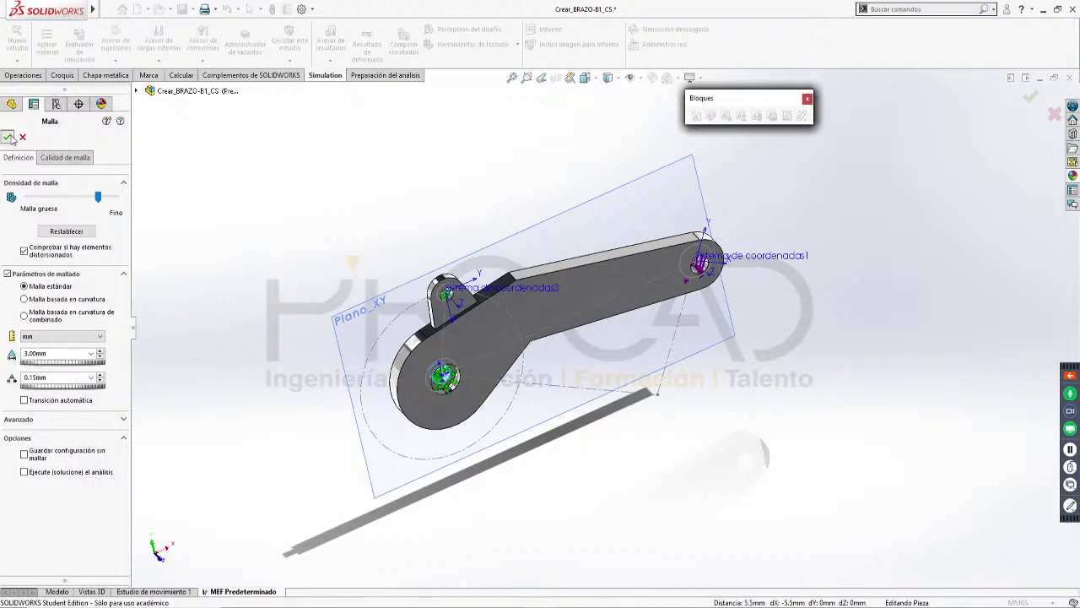
click(7, 135)
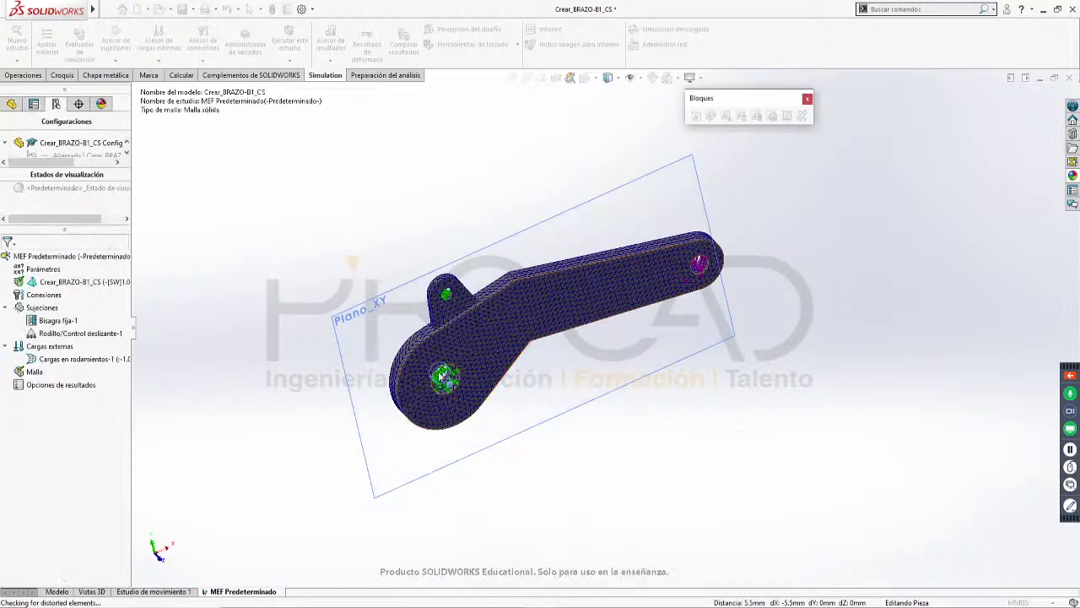
Inspect the generated mesh around the lug, the boss hole and the arm's free end
scroll(486, 329, down, 10)
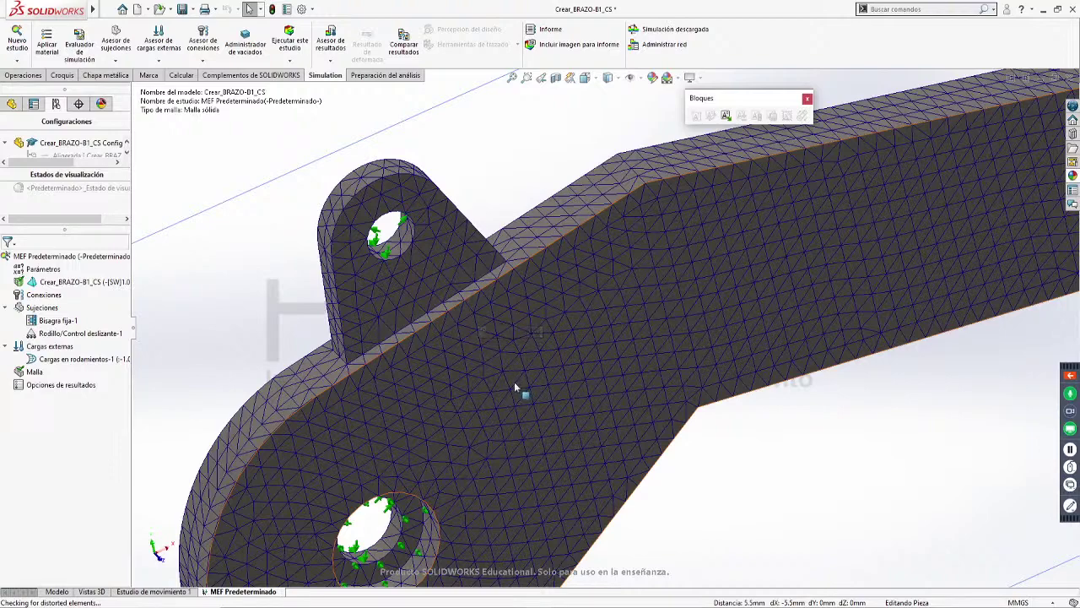
scroll(515, 384, up, 5)
scroll(862, 289, down, 3)
scroll(793, 297, up, 3)
middle_drag(647, 375, 579, 335)
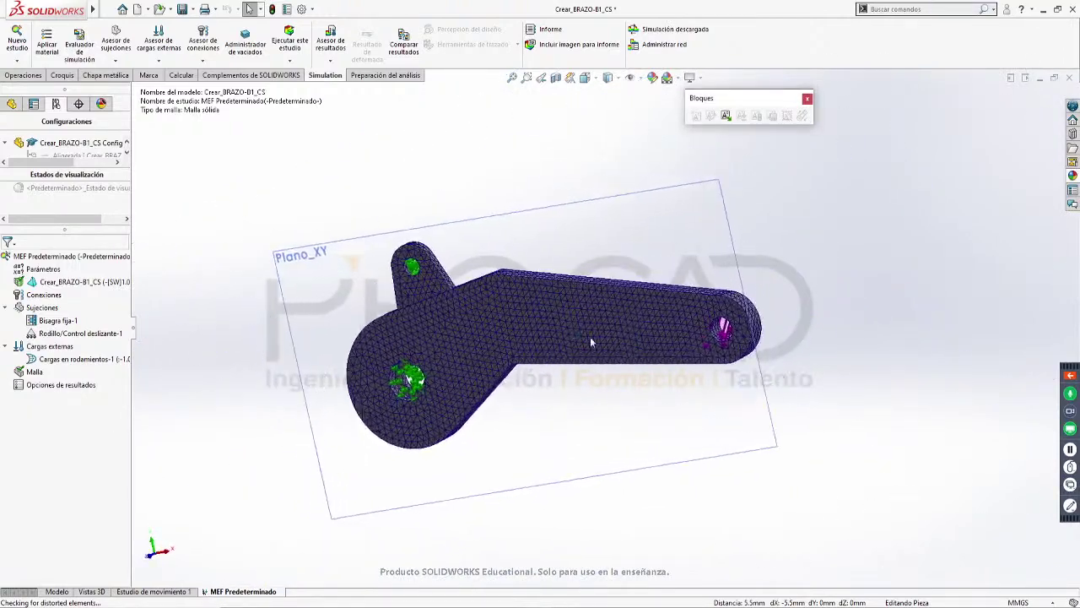
scroll(726, 312, down, 5)
scroll(728, 262, up, 5)
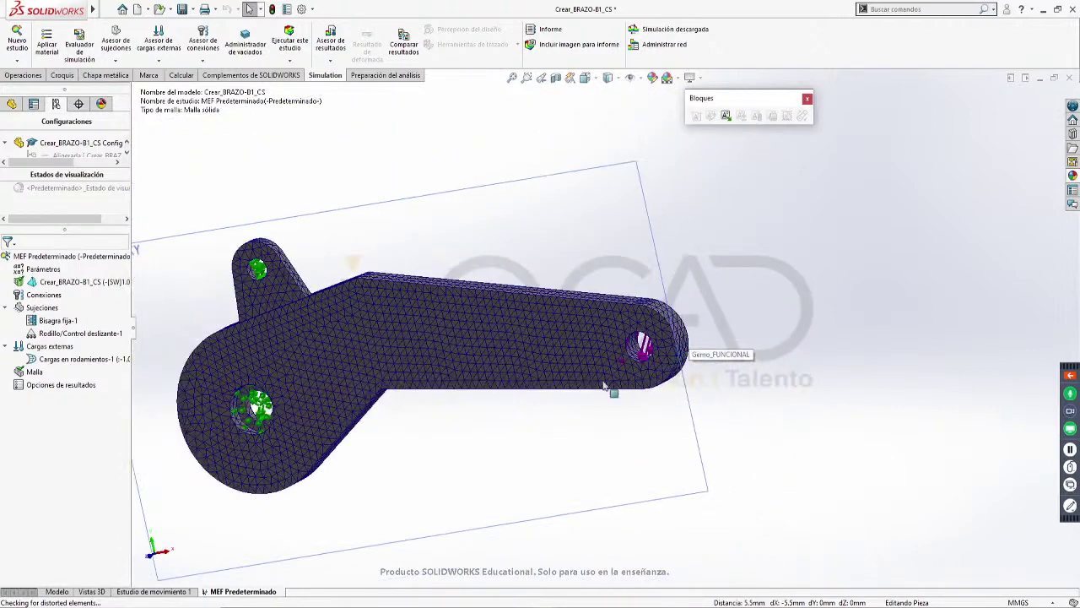
scroll(570, 402, up, 1)
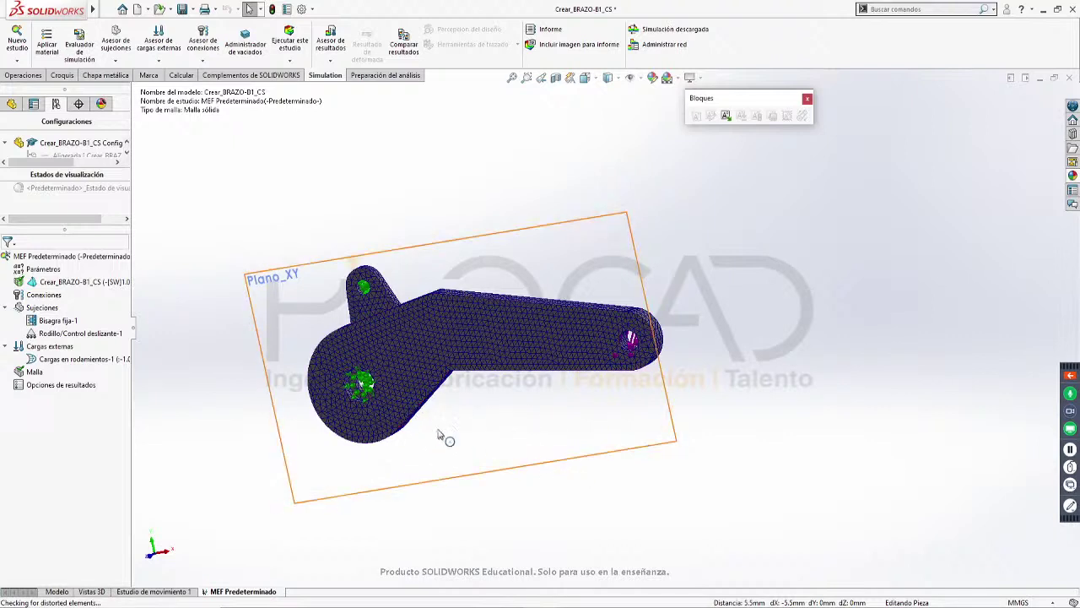
From the static study's results folder setting, create a folder named ResultadosMEFPredeterminado inside CAD_SW-2020\Archivos_MEF
right_click(90, 256)
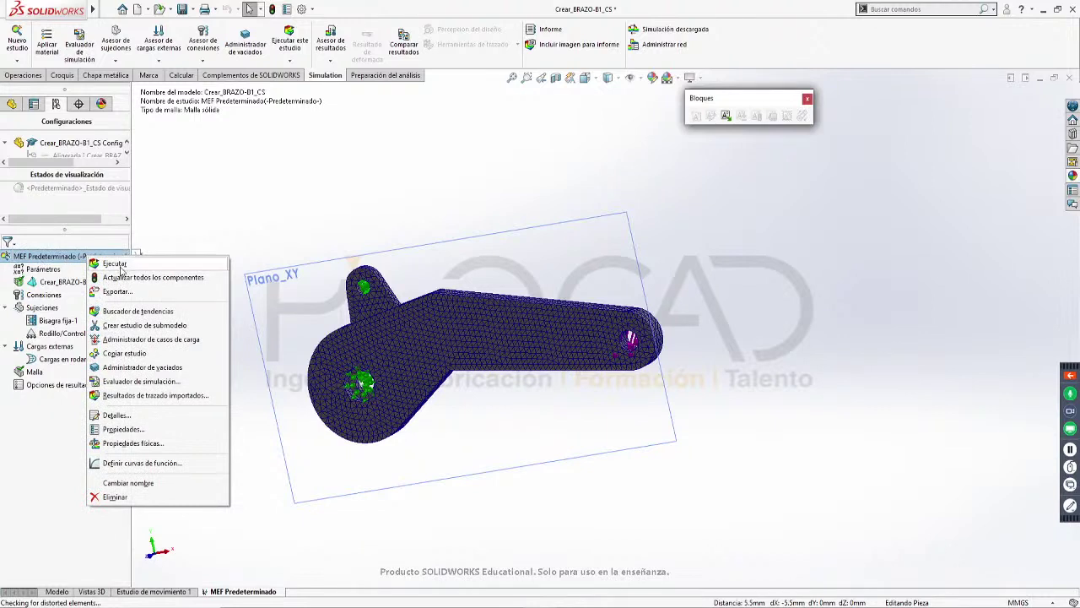
click(135, 429)
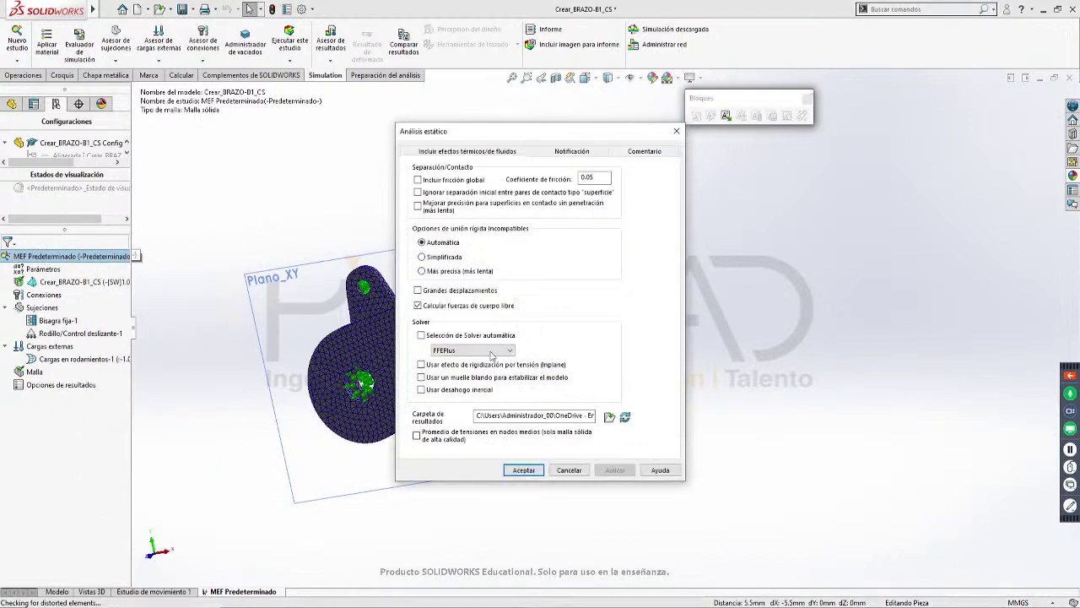
click(607, 417)
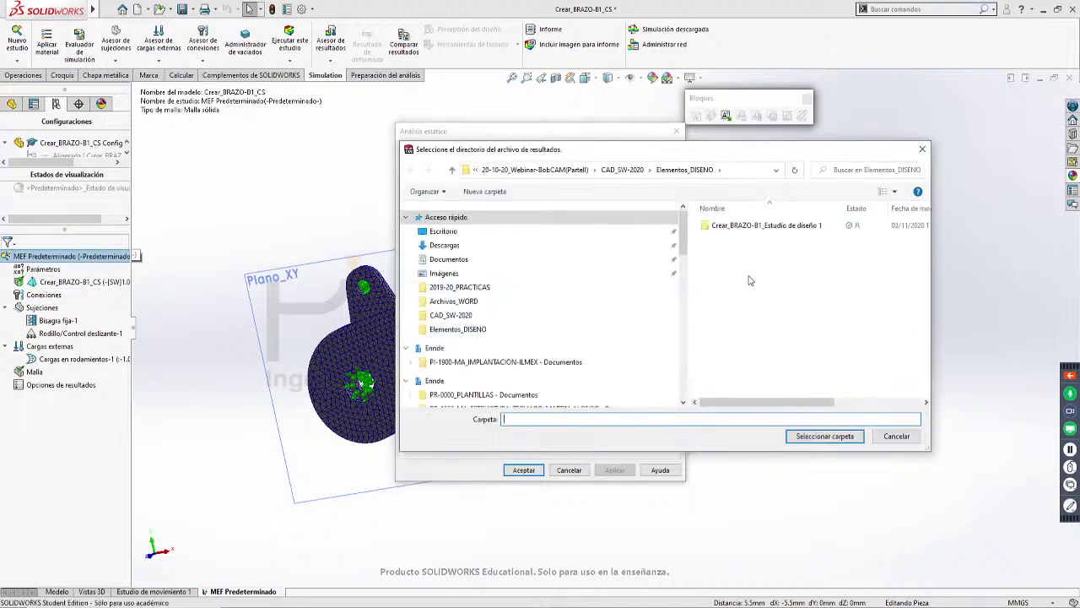
click(621, 170)
click(730, 227)
double_click(731, 227)
right_click(739, 307)
mouse_move(769, 486)
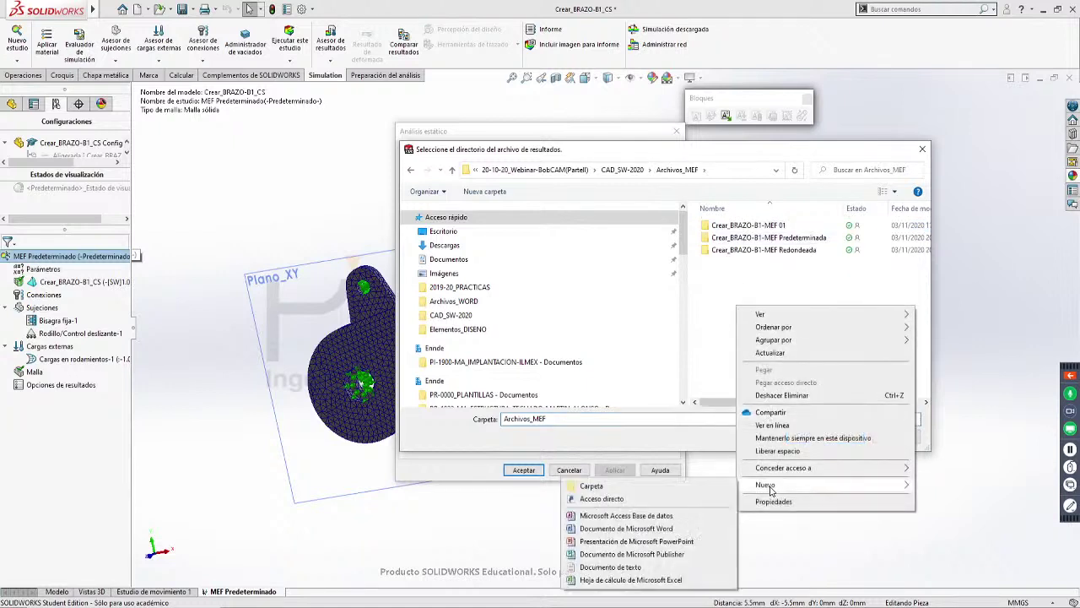
click(672, 485)
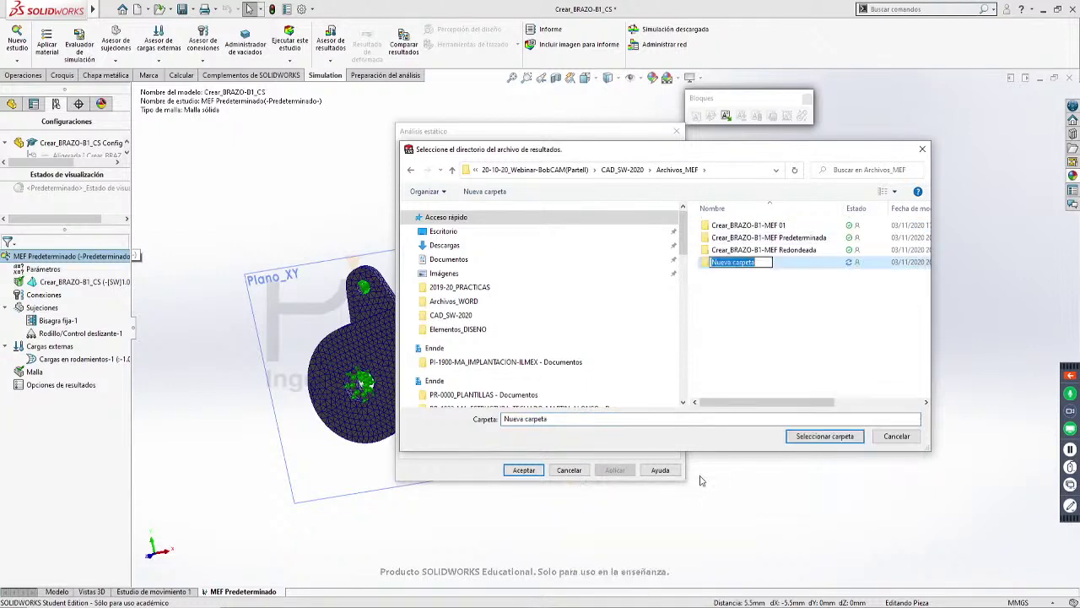
text(ResultadosMEFPredet)
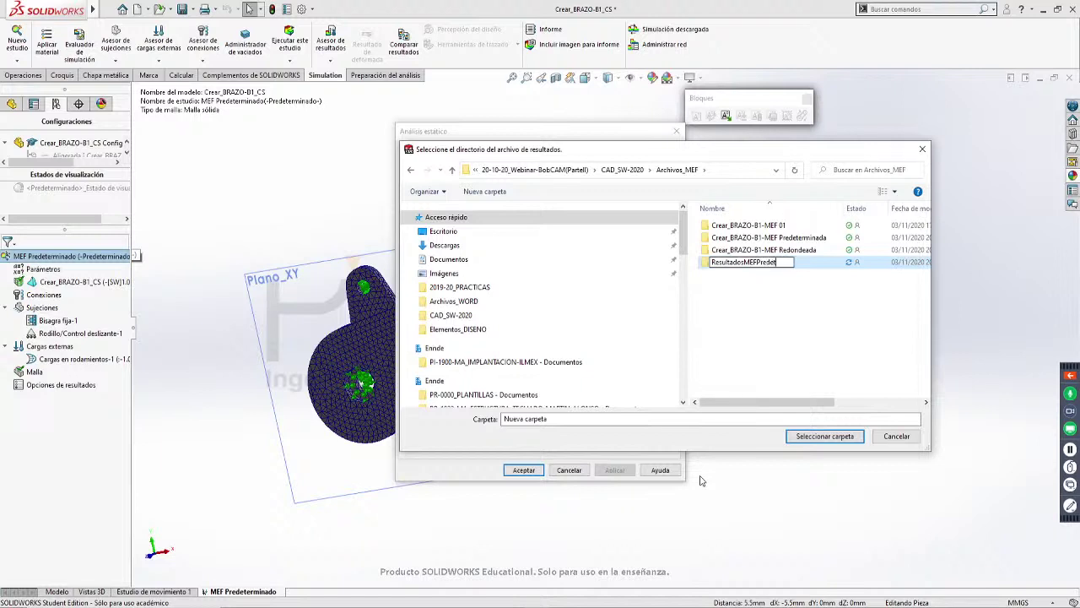
text(erminado)
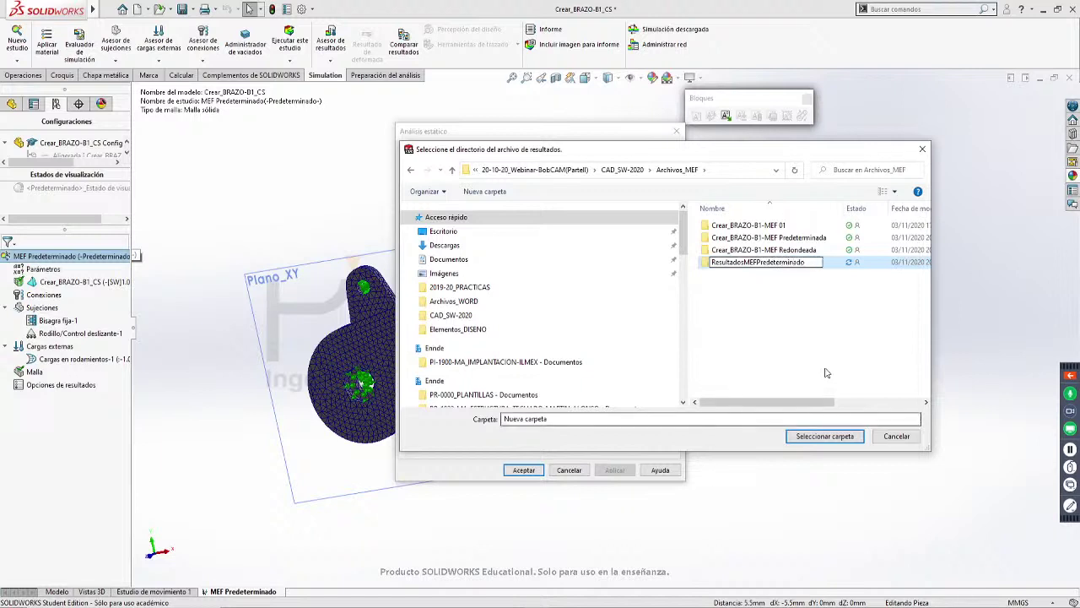
click(745, 319)
Use ResultadosMEFPredeterminado as the study's results folder and accept the properties without copying existing result files
double_click(738, 263)
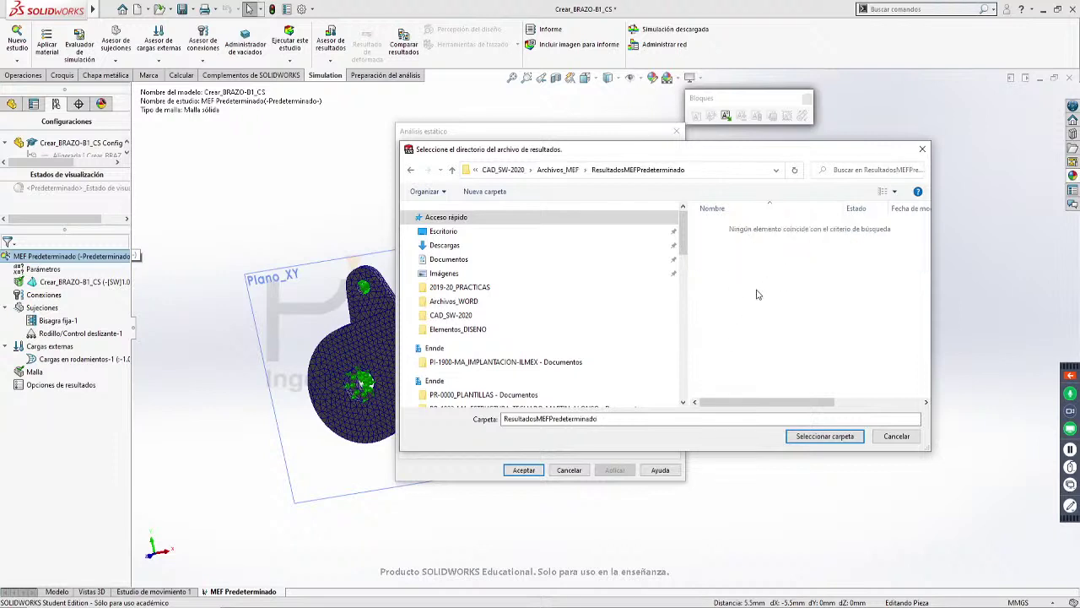
click(830, 439)
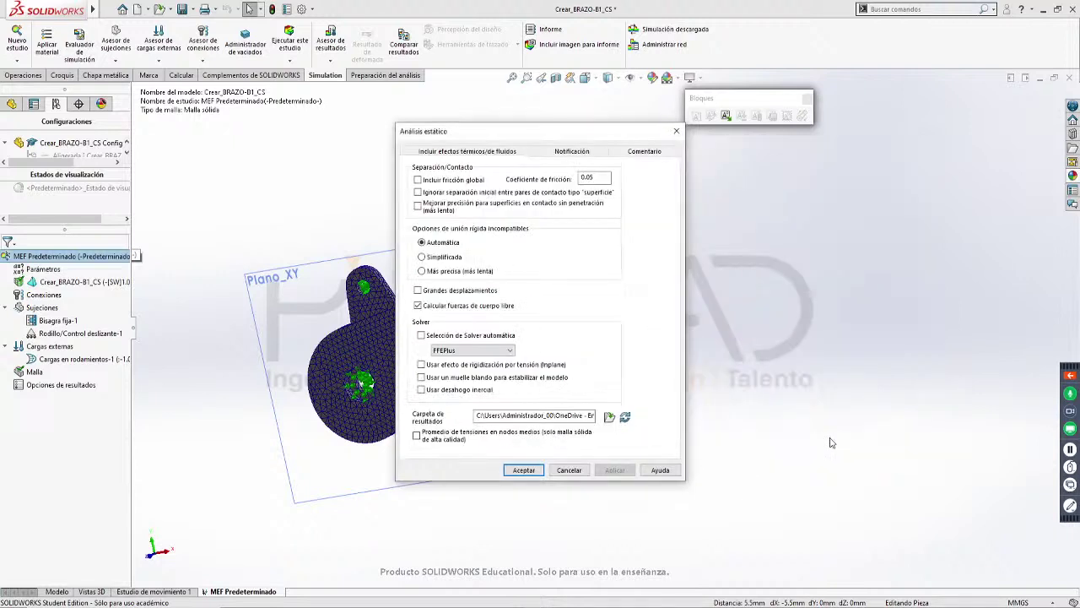
click(523, 470)
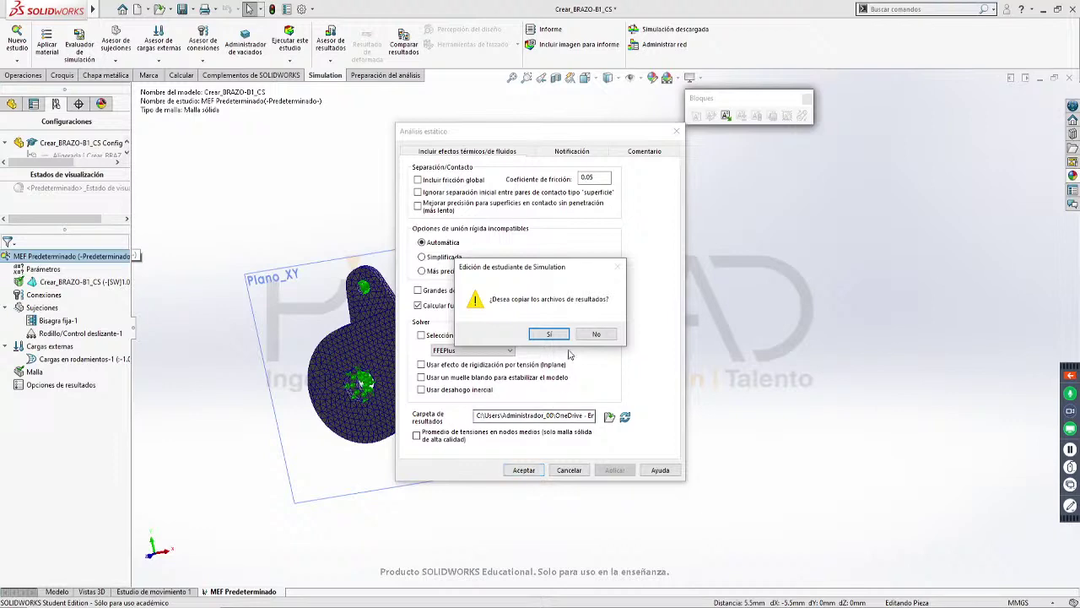
click(586, 336)
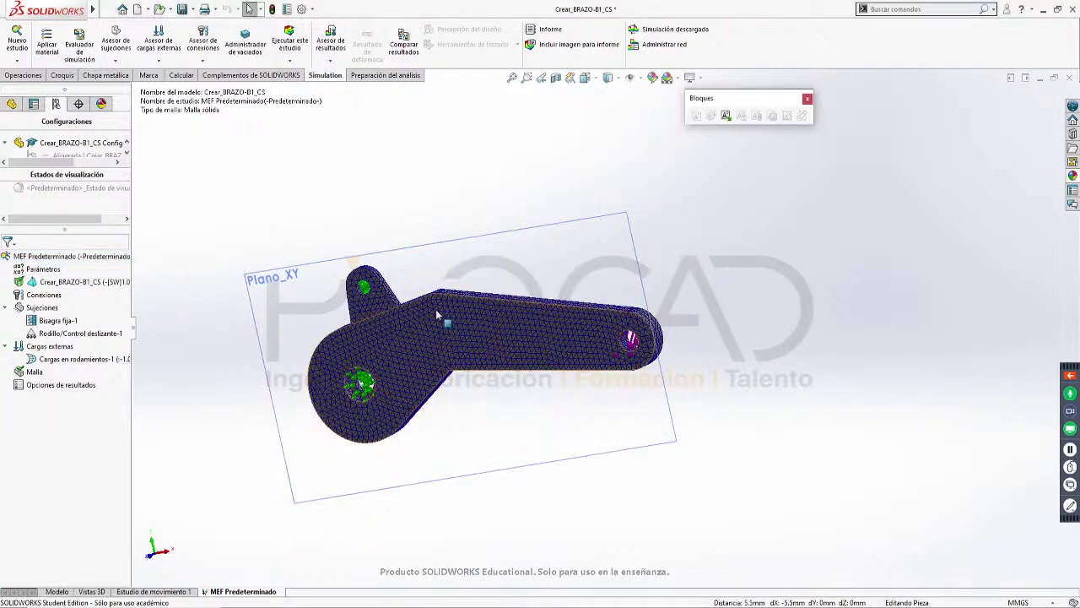
Run the MEF Predeterminado static study and view the deformed arm in the von Mises stress plot
scroll(440, 325, up, 2)
scroll(441, 325, down, 1)
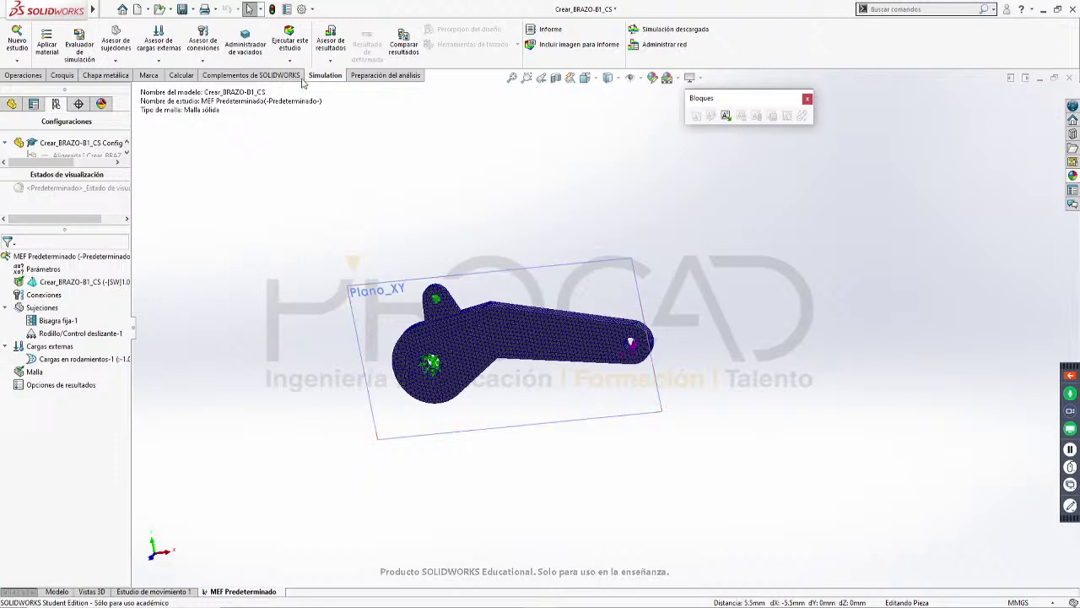
click(295, 47)
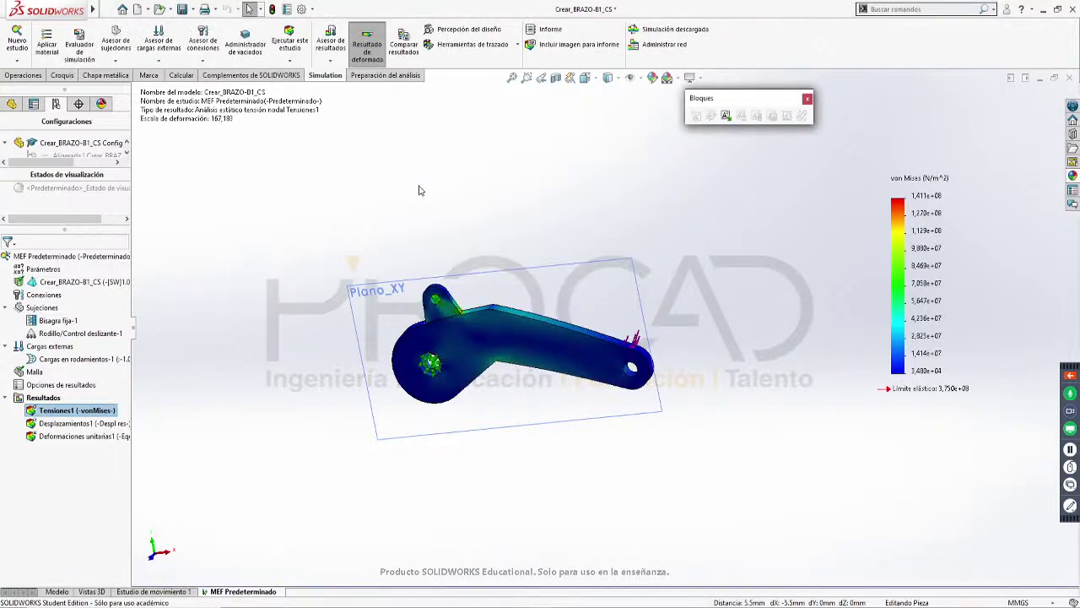
middle_drag(558, 387, 567, 337)
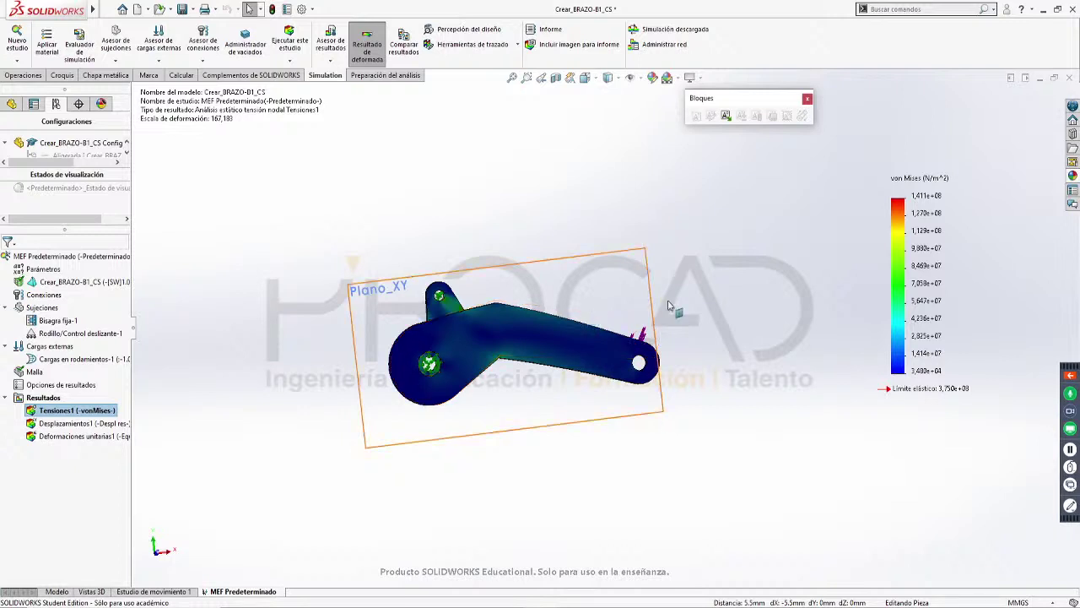
Set the von Mises plot's legend to general number format and show the minimum annotation
right_click(931, 300)
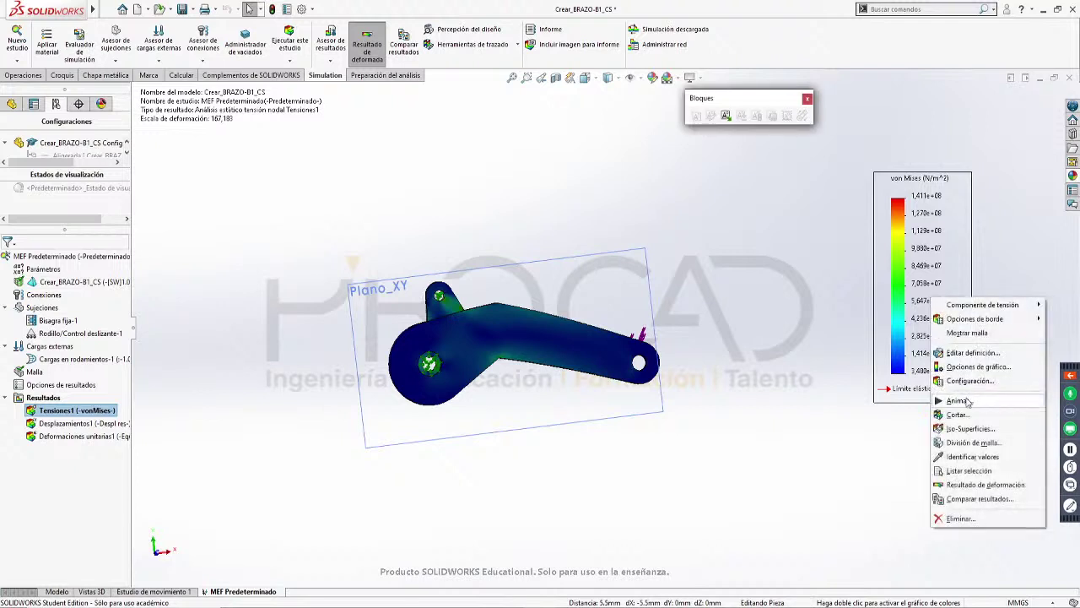
click(966, 368)
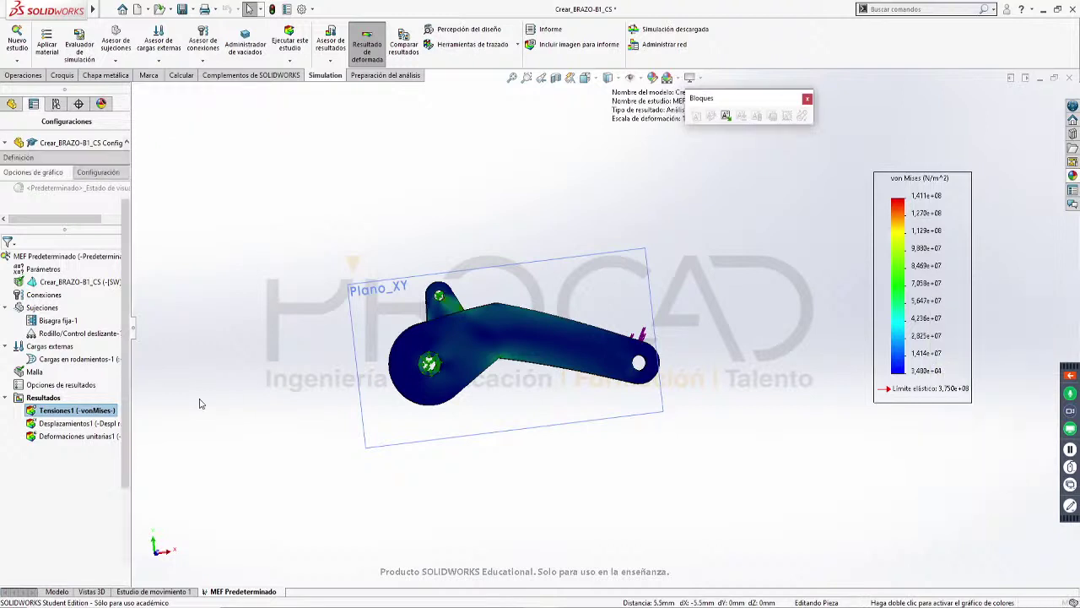
click(64, 472)
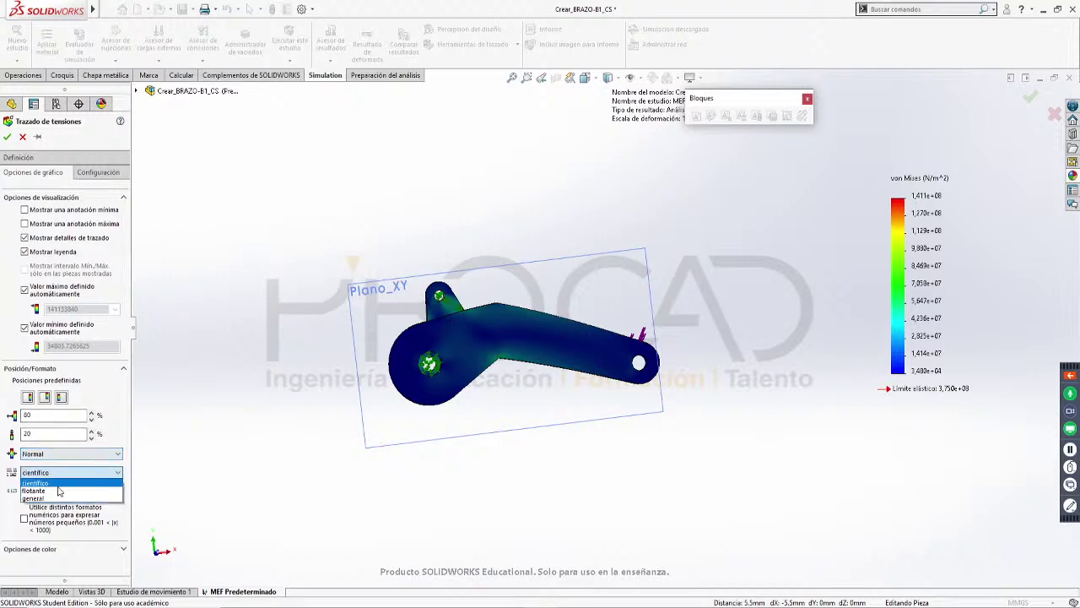
click(55, 500)
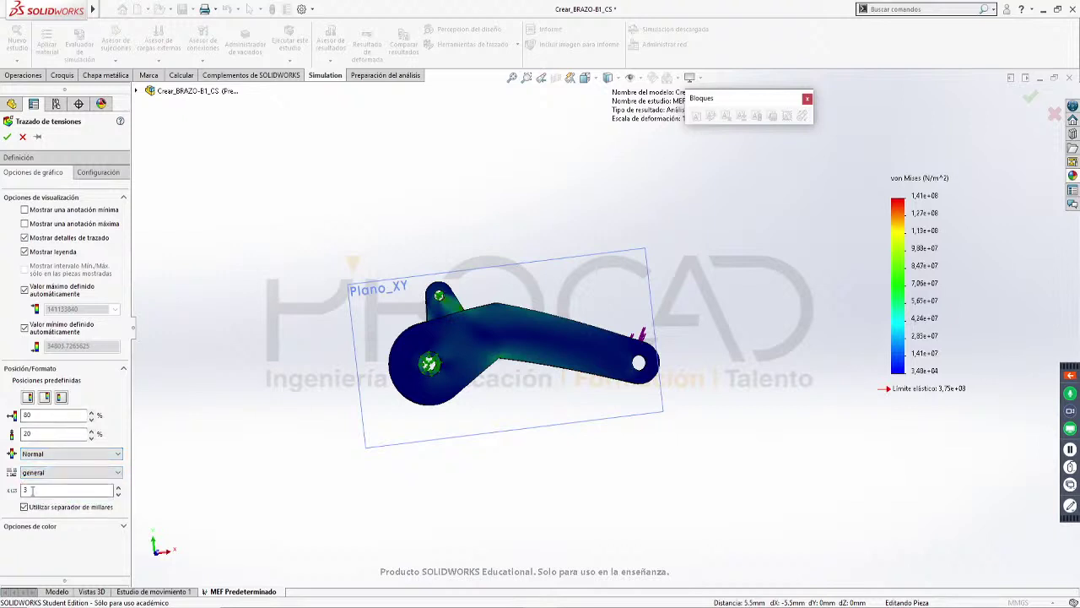
click(46, 211)
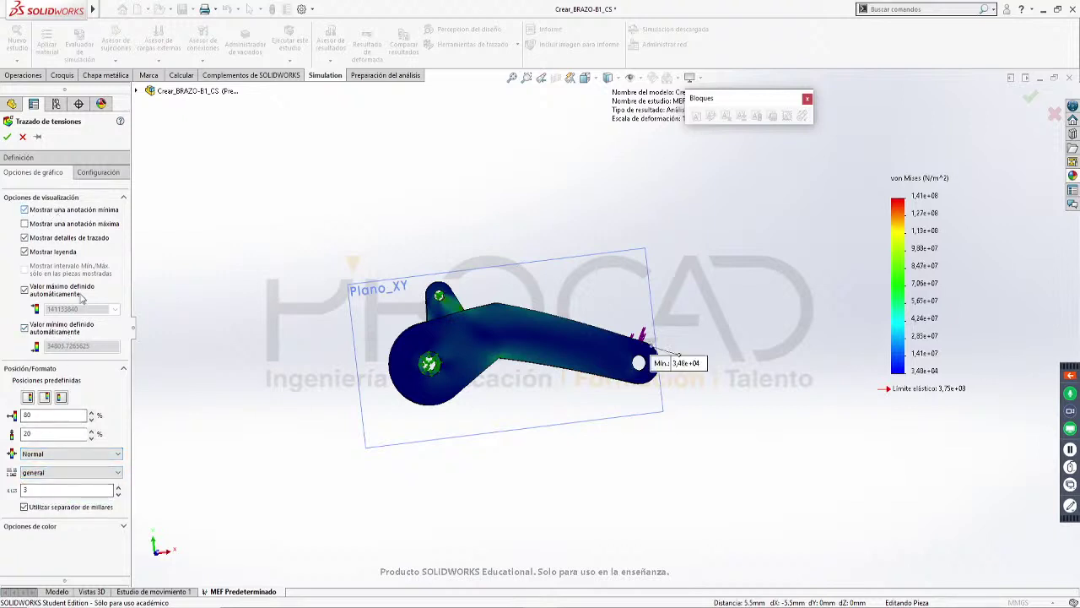
Change the stress plot's units to N/mm^2 (MPa) and accept the plot settings
click(63, 161)
click(68, 229)
click(59, 246)
click(7, 136)
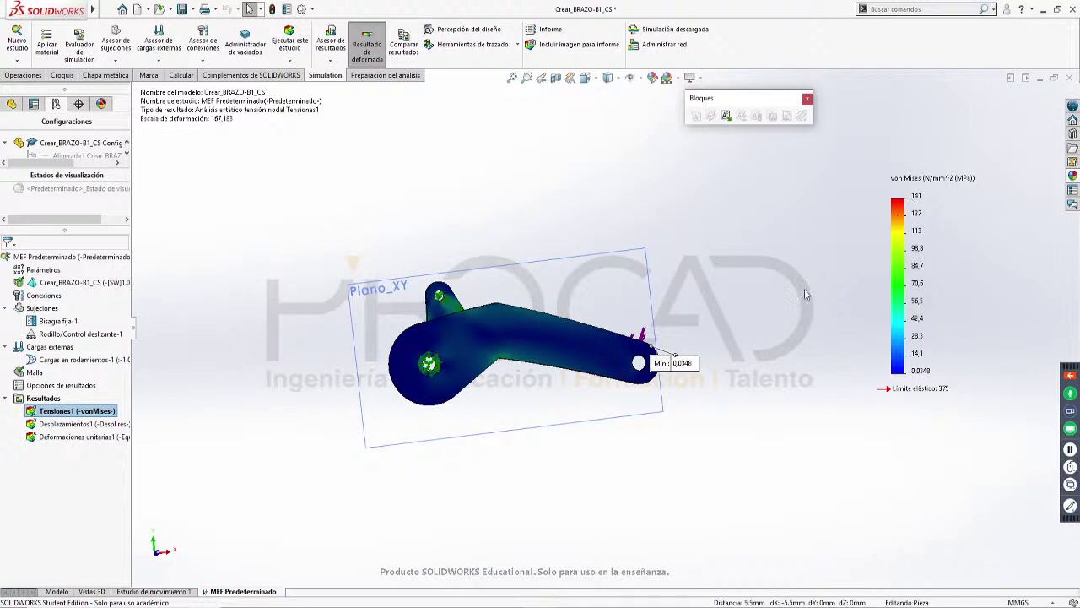
Replace the minimum annotation with the maximum one in the von Mises plot and place its label clear above the arm
drag(667, 368, 722, 285)
right_click(910, 220)
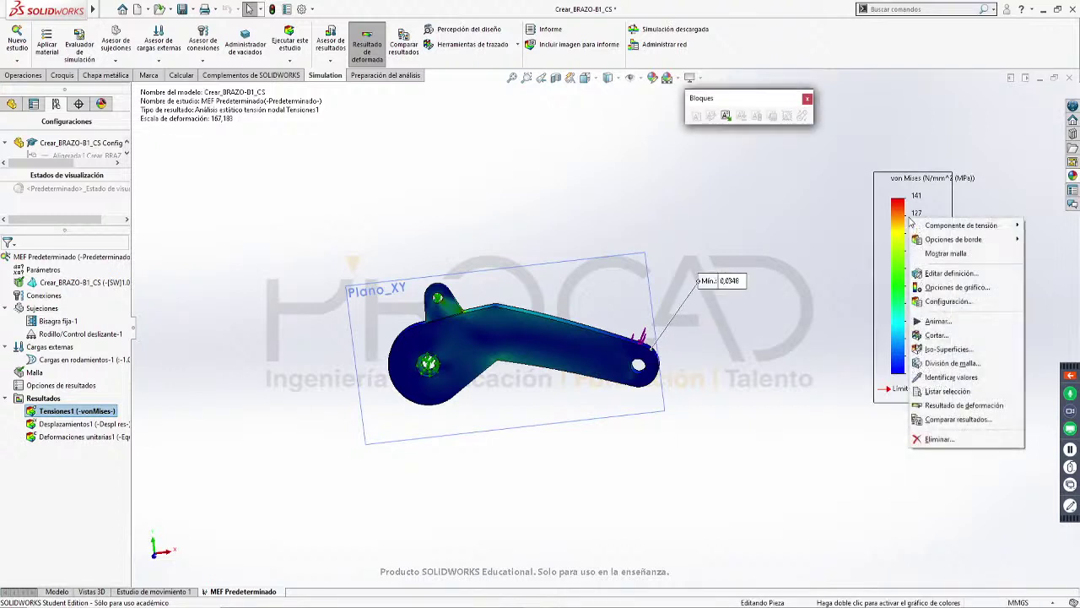
click(955, 287)
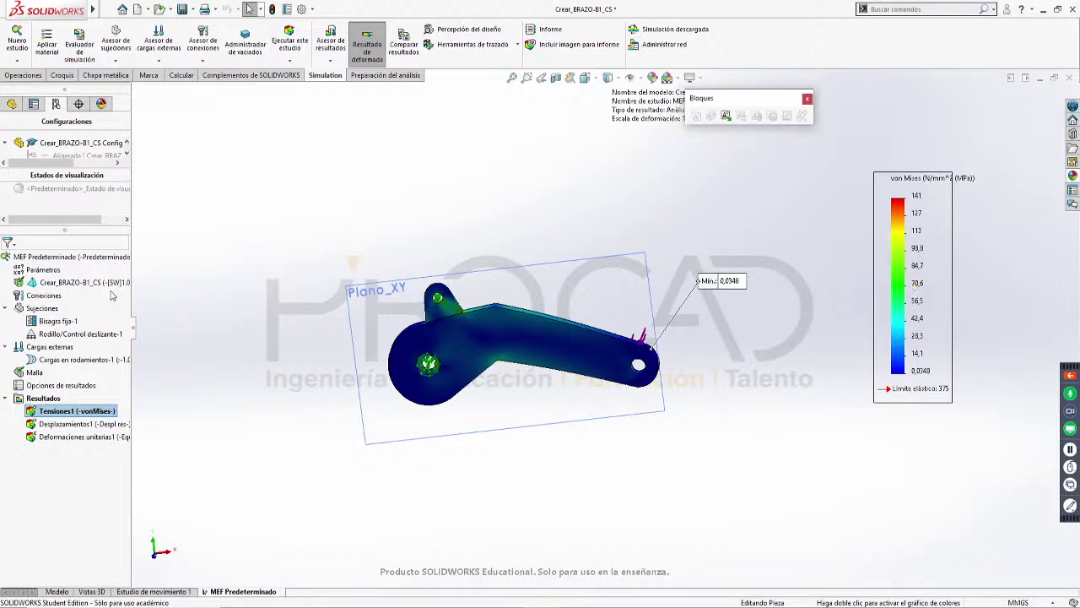
click(28, 224)
click(26, 209)
click(7, 136)
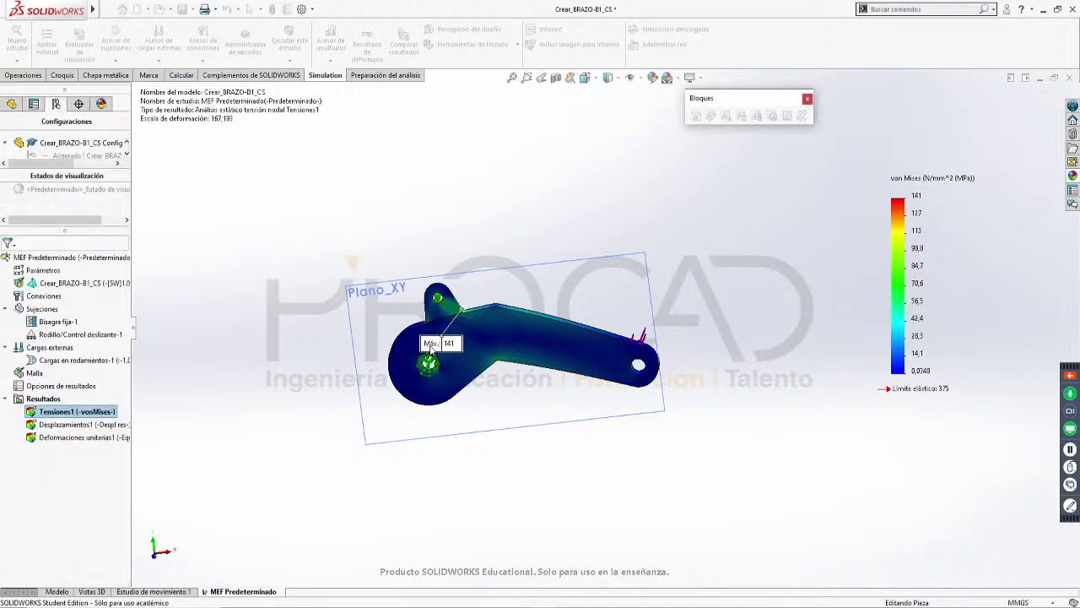
mouse_move(435, 346)
mouse_down()
mouse_move(512, 267)
mouse_move(537, 223)
mouse_up()
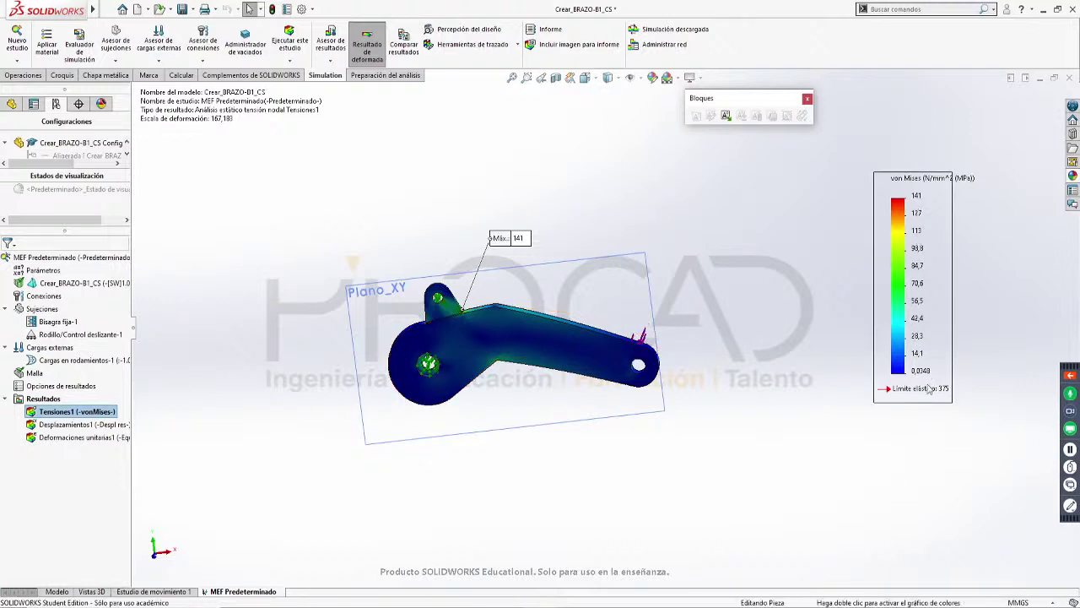
middle_drag(586, 334, 526, 370)
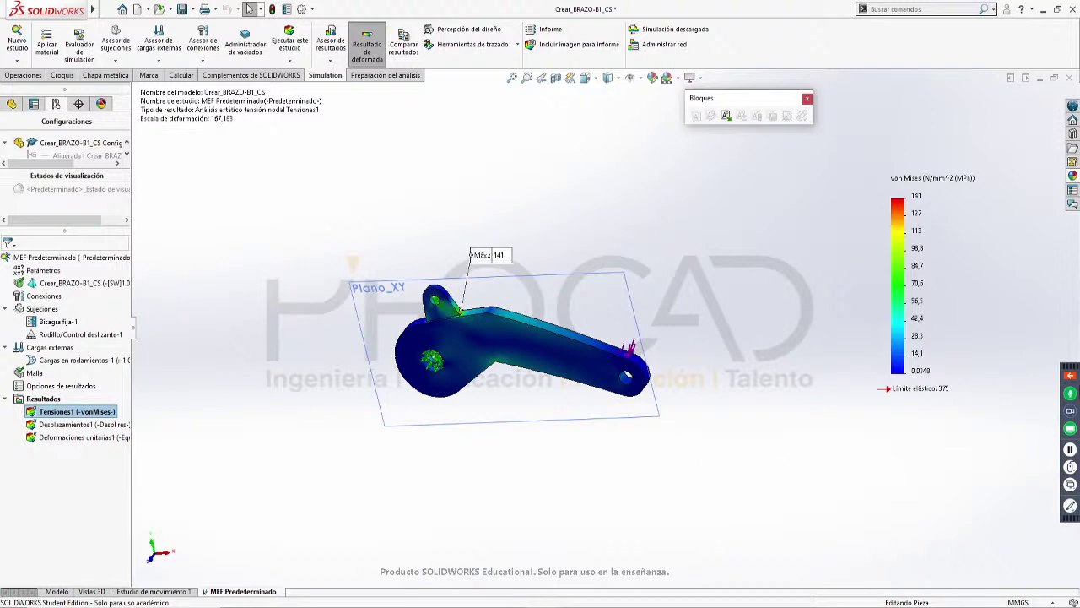
Switch to Chrome, dismiss the expired-session login and open the PROCAD website's home page
click(1071, 376)
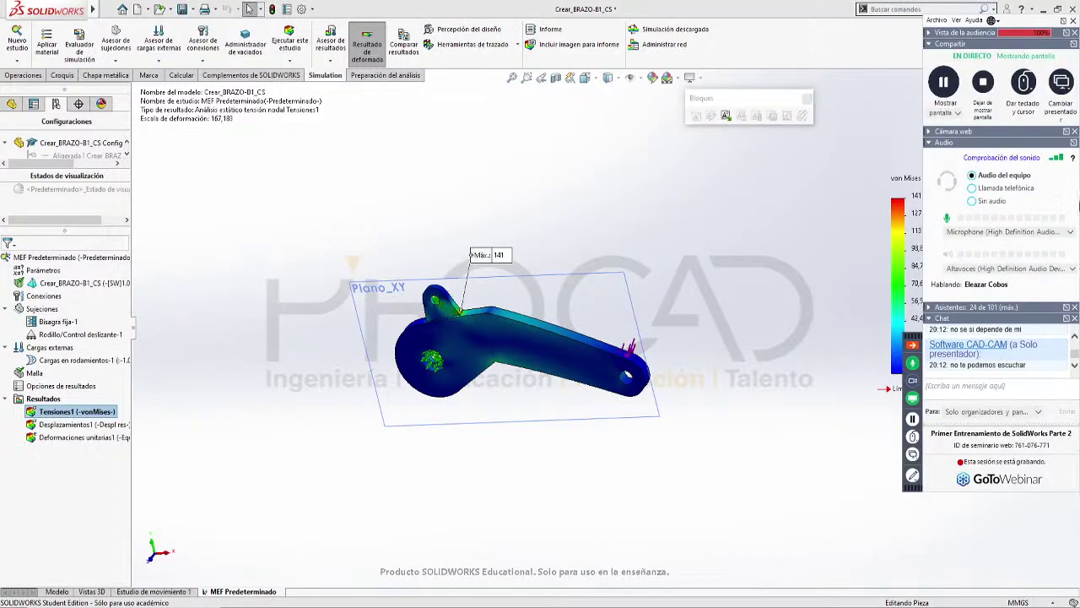
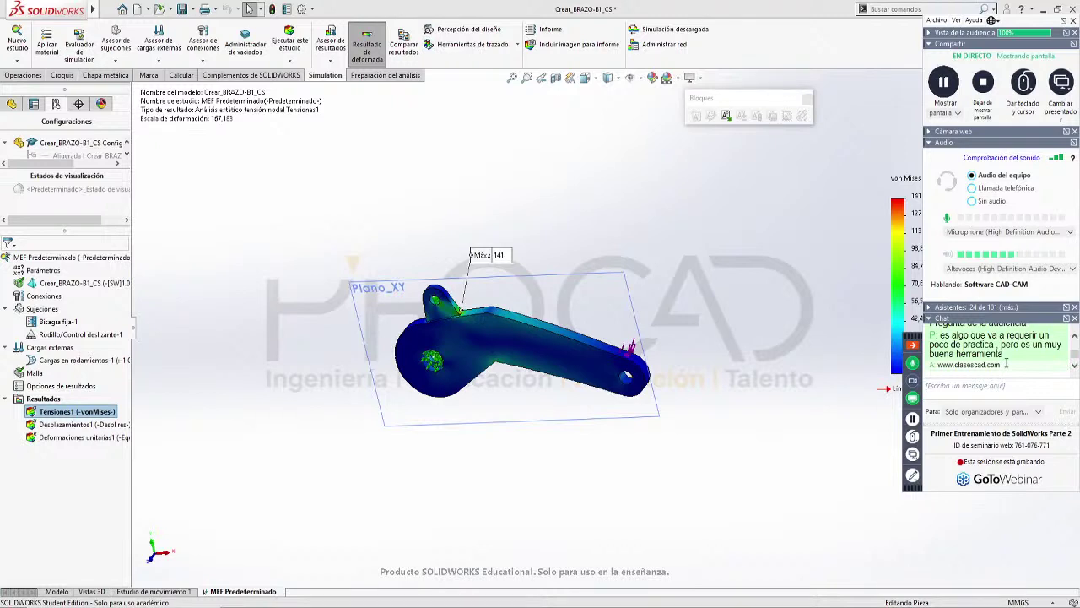
mouse_move(455, 606)
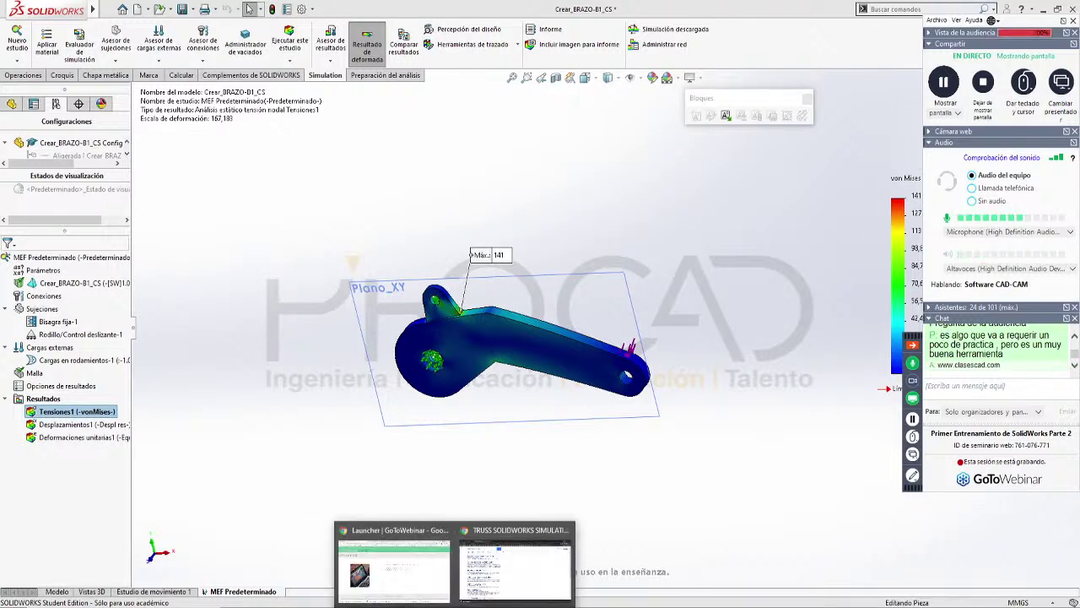
click(394, 569)
click(338, 10)
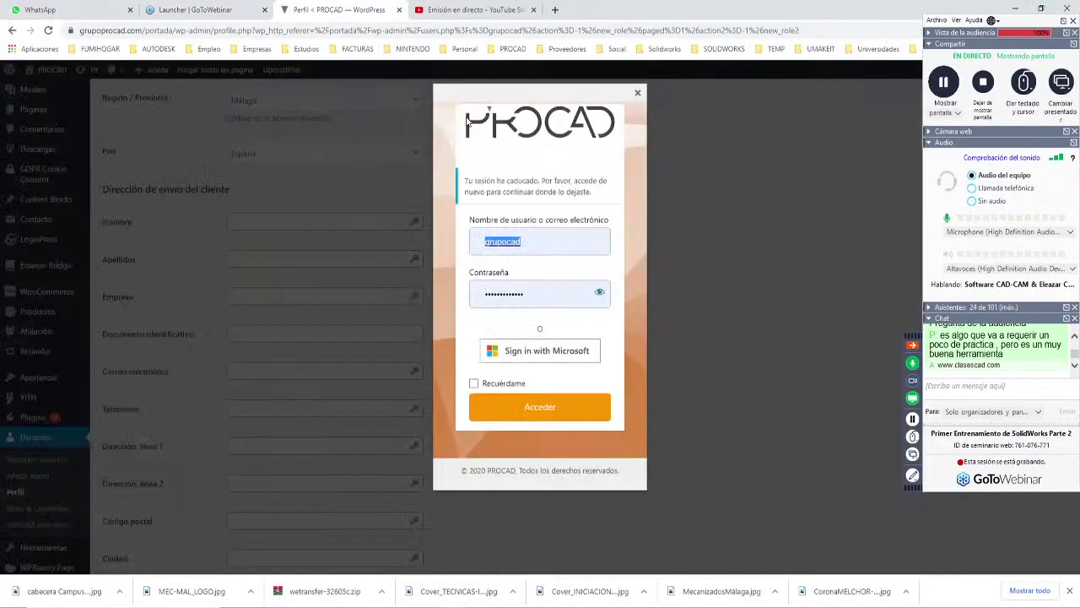
click(637, 92)
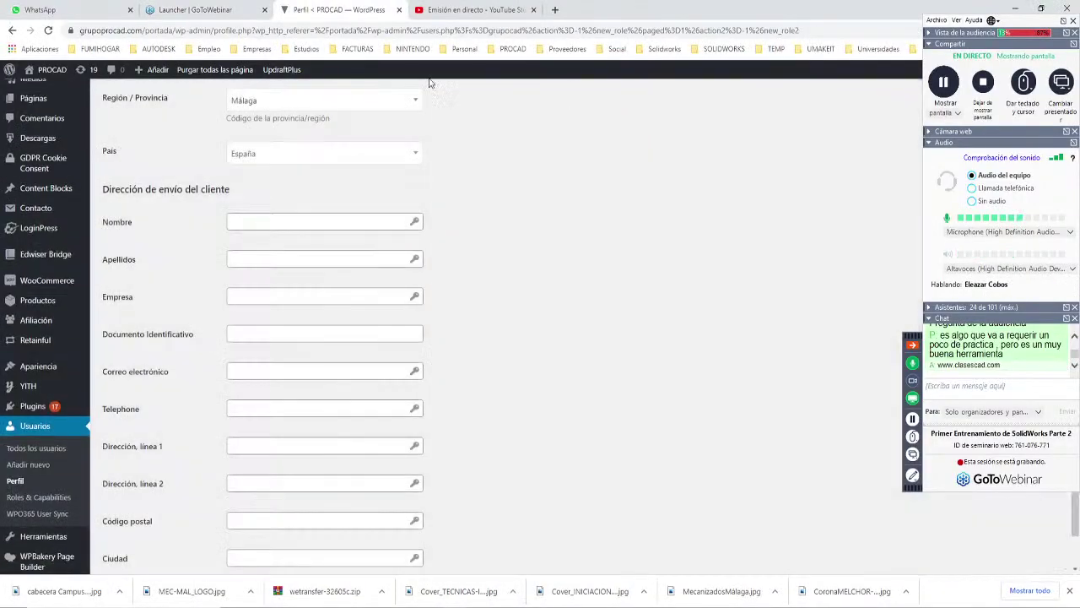
click(71, 110)
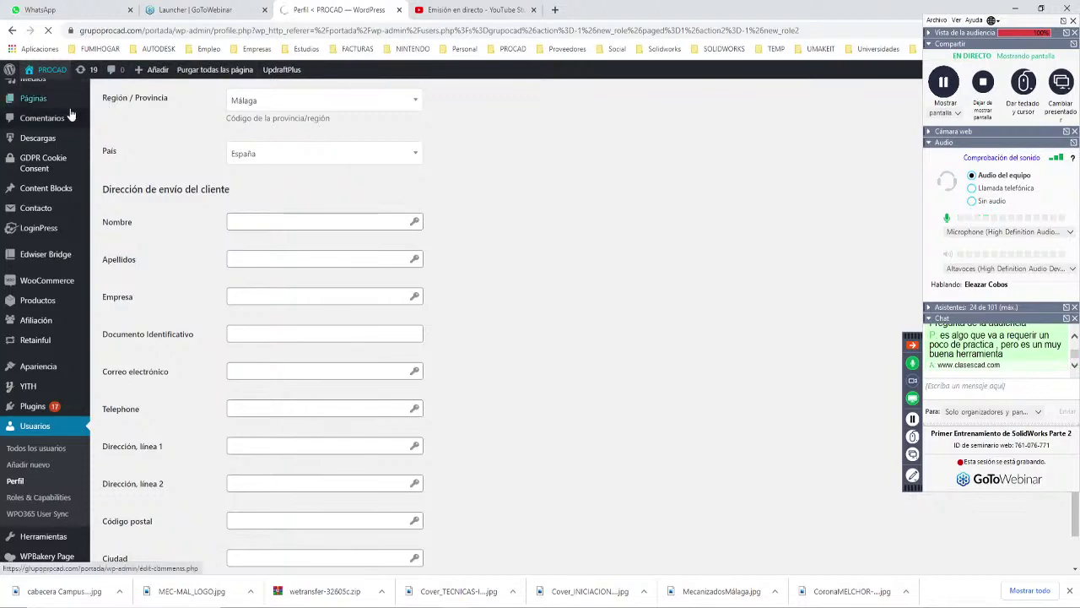
click(44, 69)
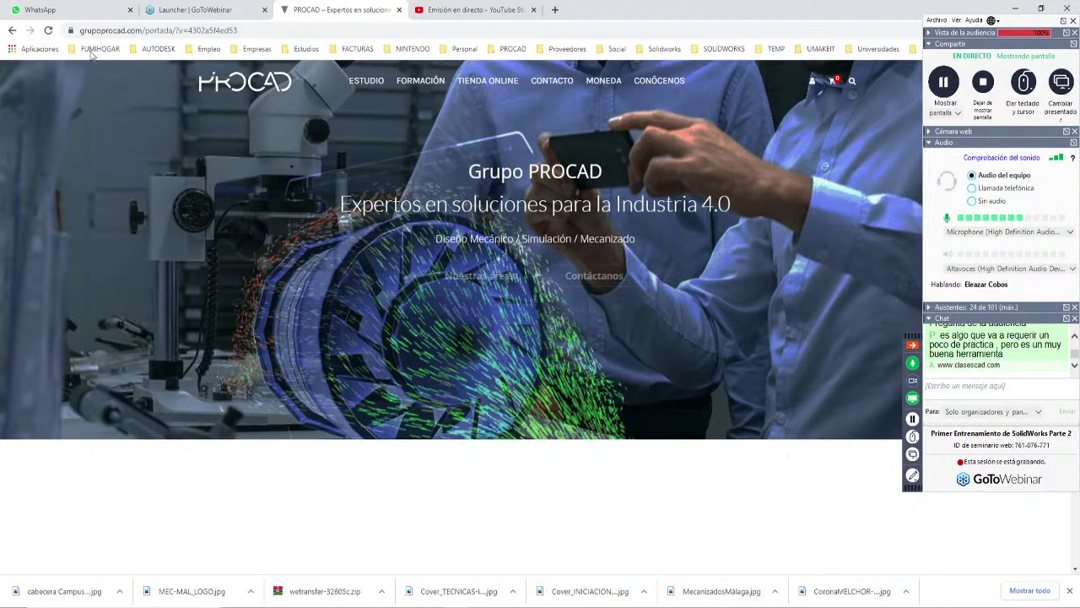
Open the Cursos Online page of the PROCAD site and examine the Diseño Mecánico and Simulación courses
mouse_move(429, 87)
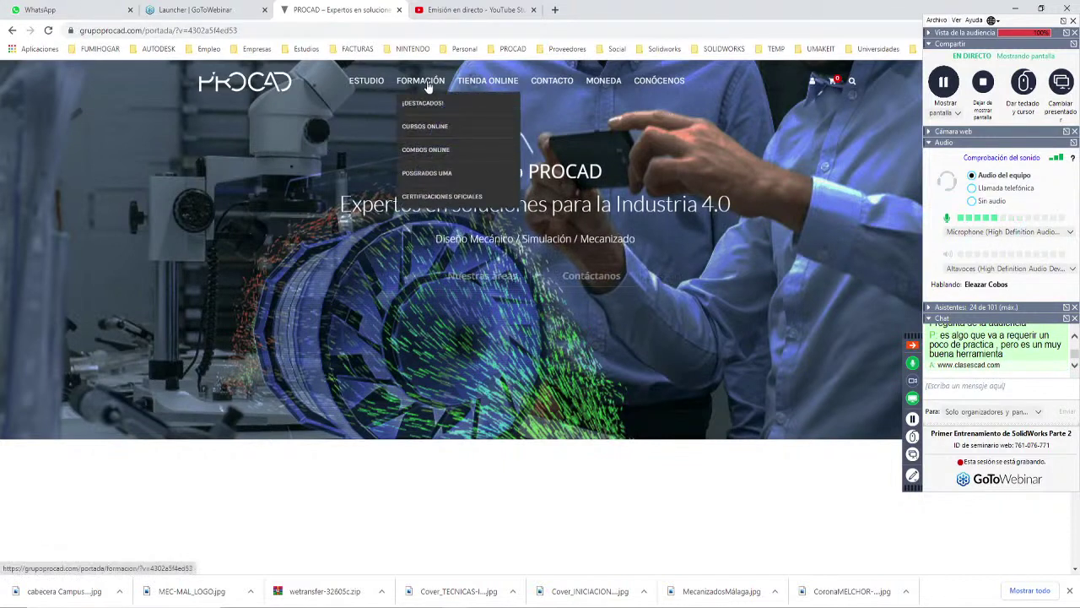
click(427, 127)
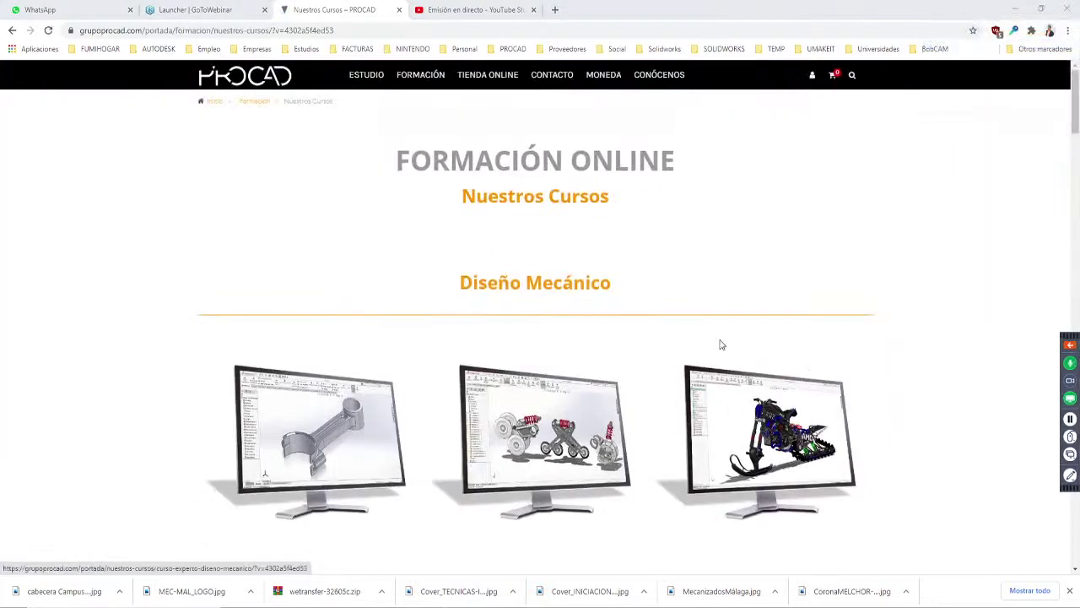
scroll(717, 354, down, 4)
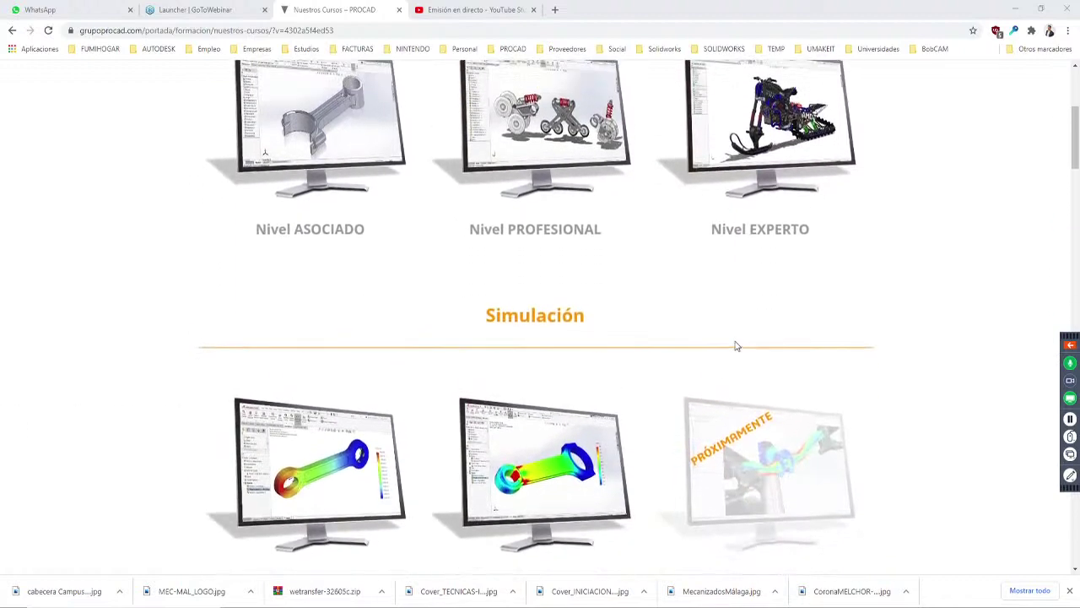
Look over the Simulación courses on the Nuestros Cursos page and switch to the SOLIDWORKS stress results
scroll(735, 346, down, 2)
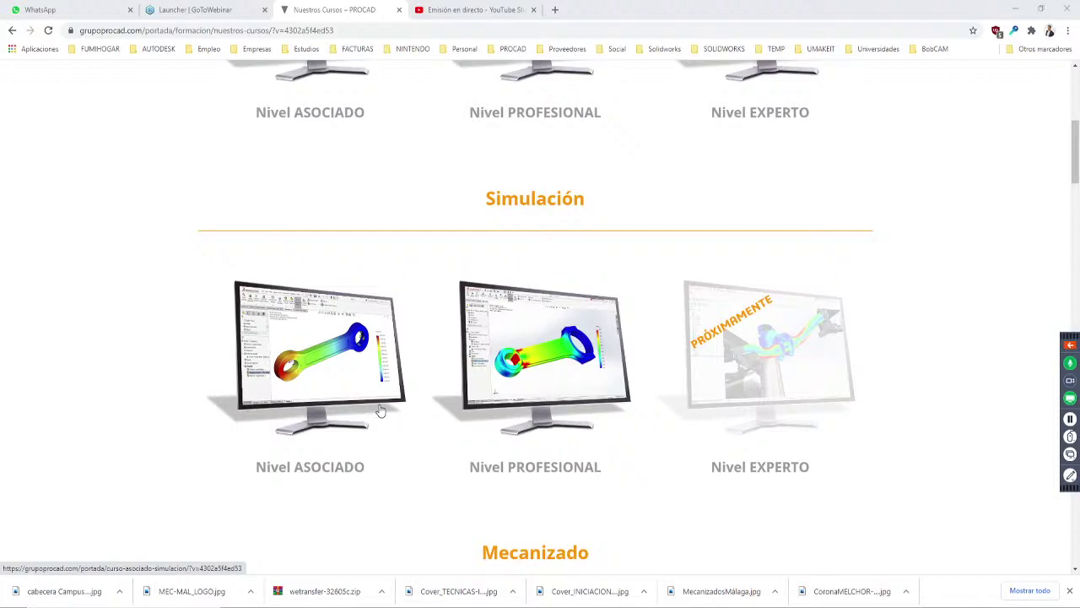
scroll(446, 406, down, 1)
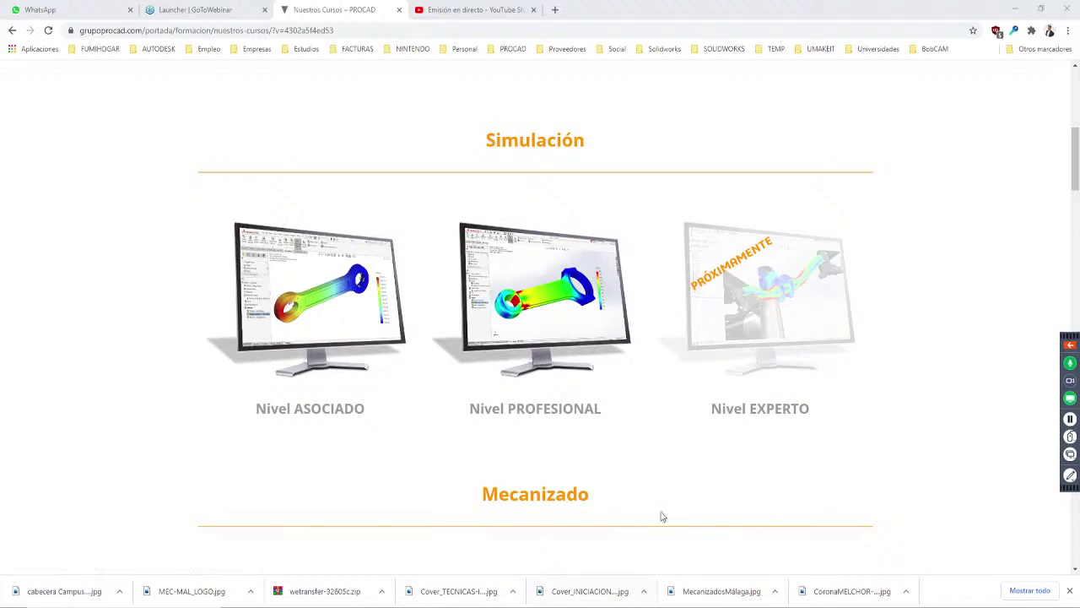
click(1016, 8)
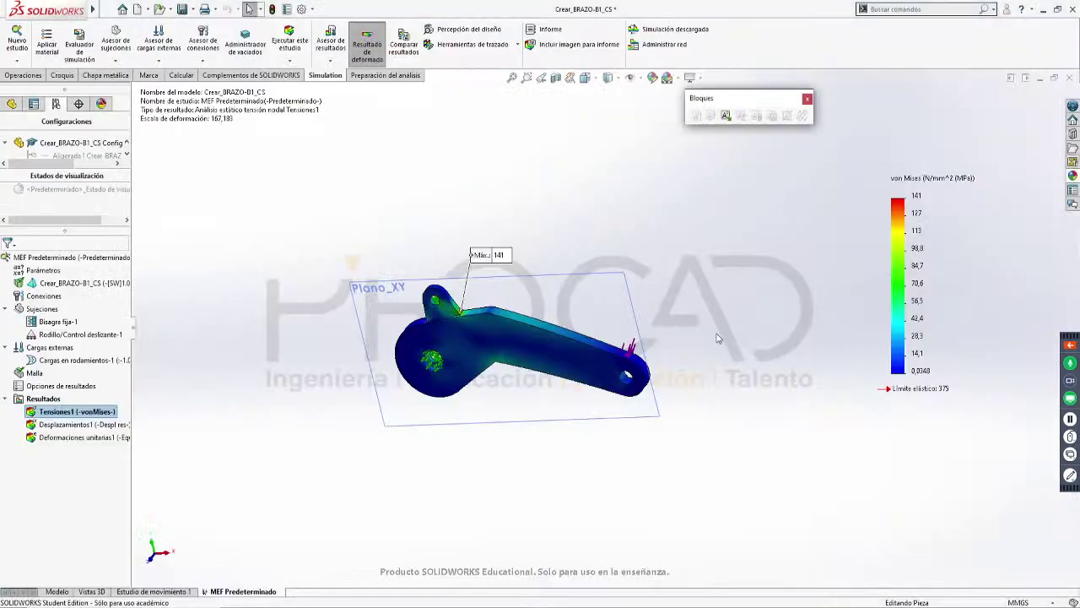
Play the deformation animation of the Tensiones1 von Mises plot and close it
scroll(502, 388, down, 5)
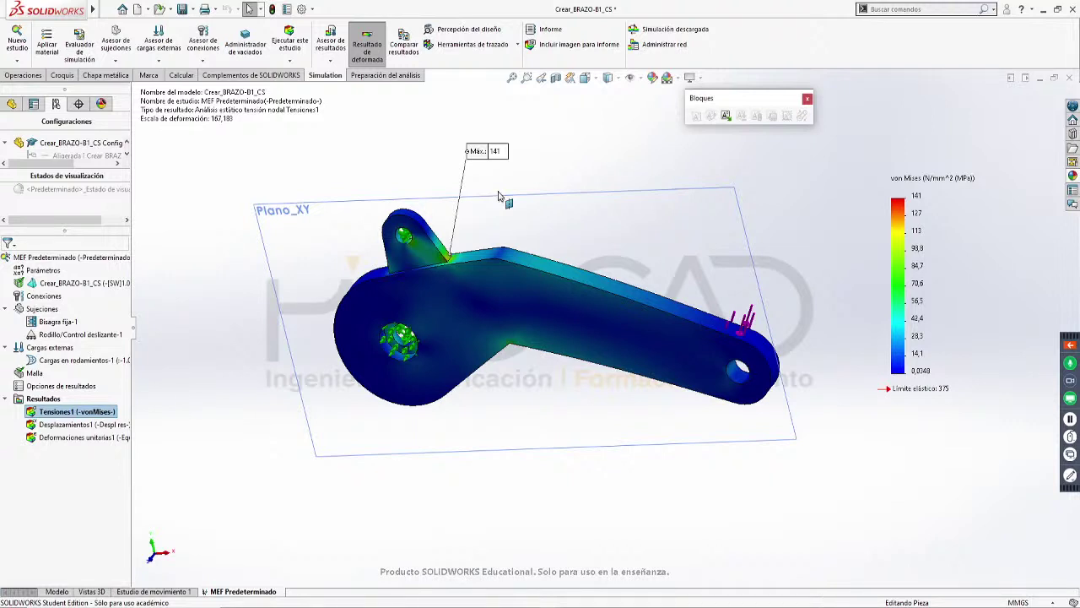
right_click(59, 412)
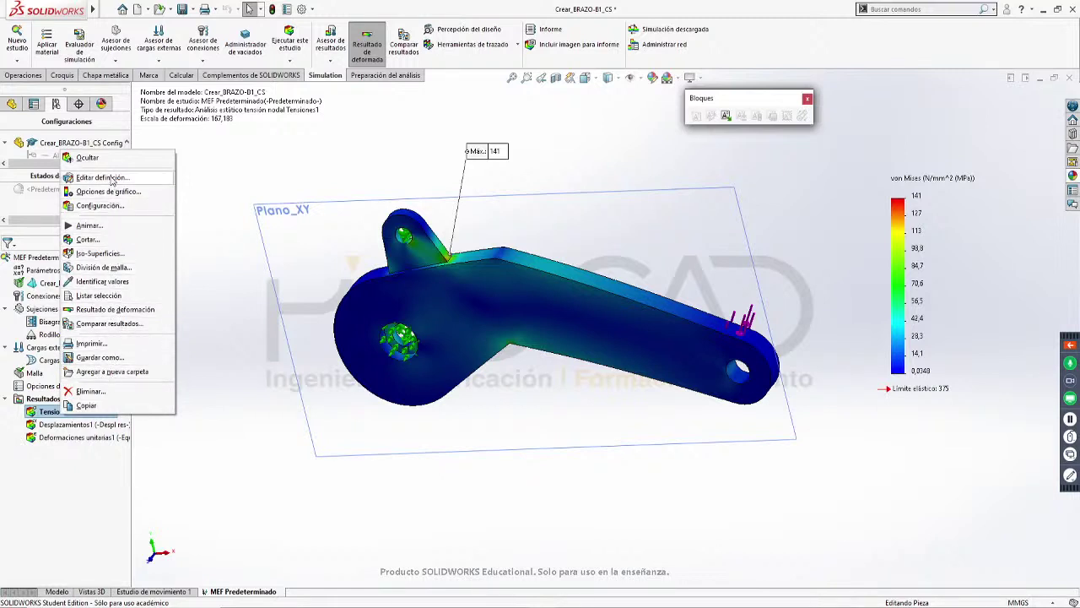
click(105, 227)
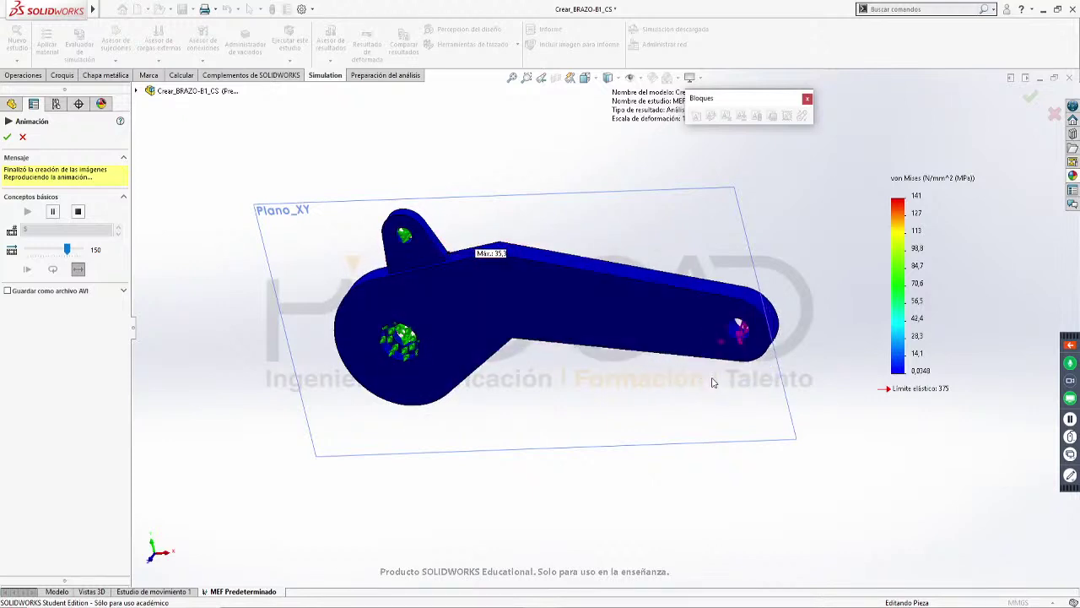
click(27, 138)
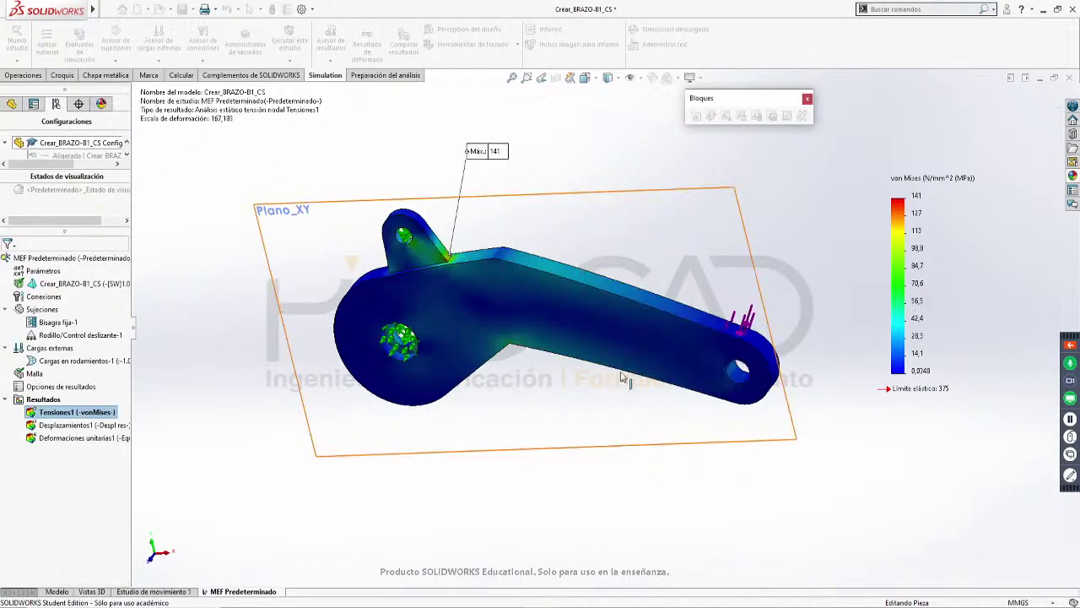
Examine the stress concentration where the small upper lug meets the arm, from several angles and distances
scroll(628, 477, up, 1)
middle_drag(623, 471, 746, 404)
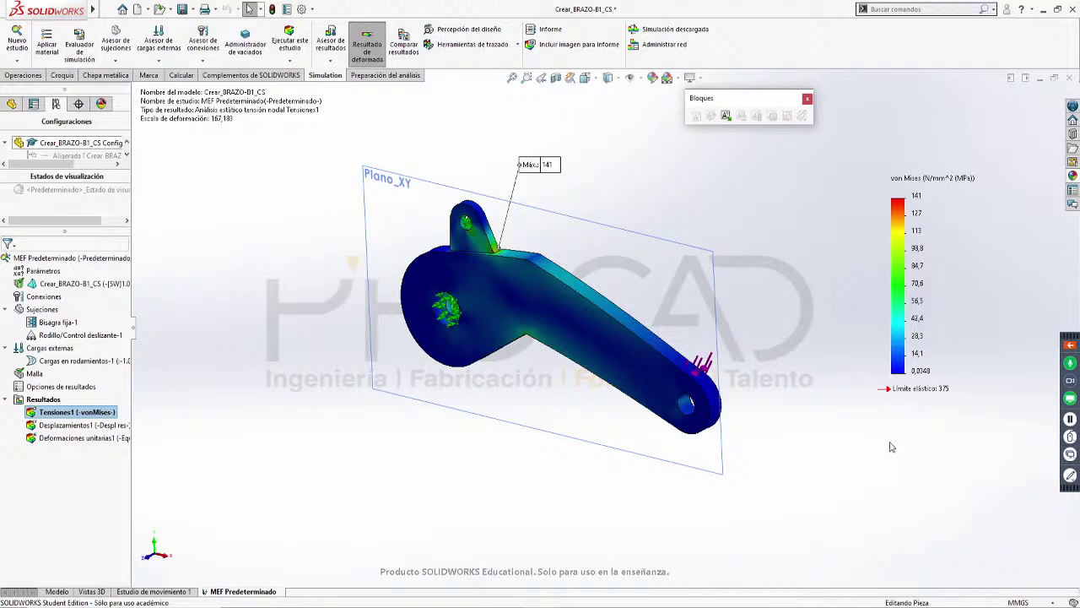
scroll(504, 274, down, 6)
scroll(499, 269, down, 4)
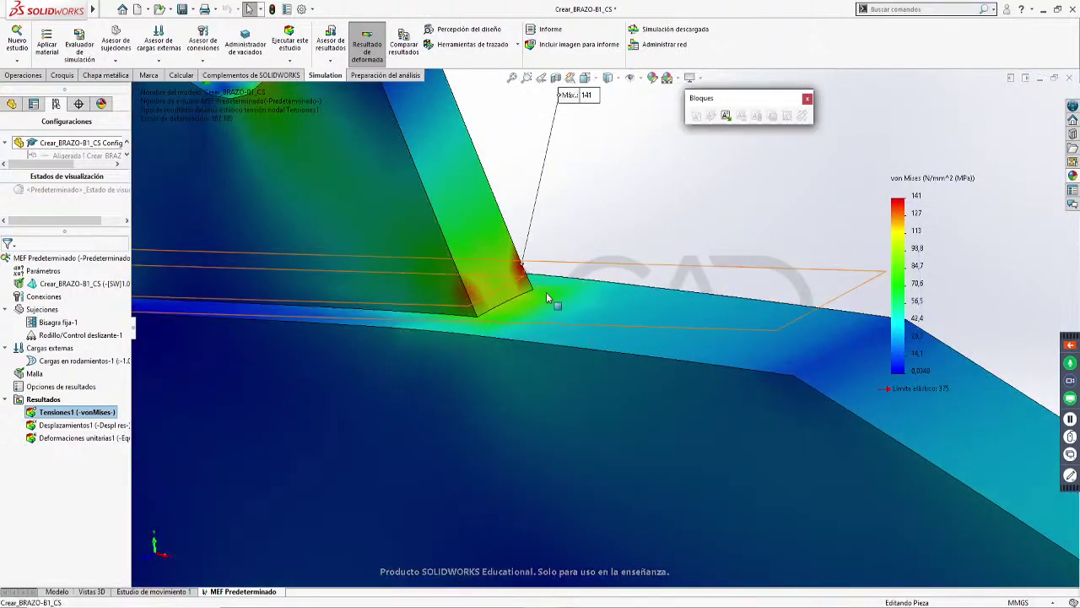
scroll(540, 287, up, 8)
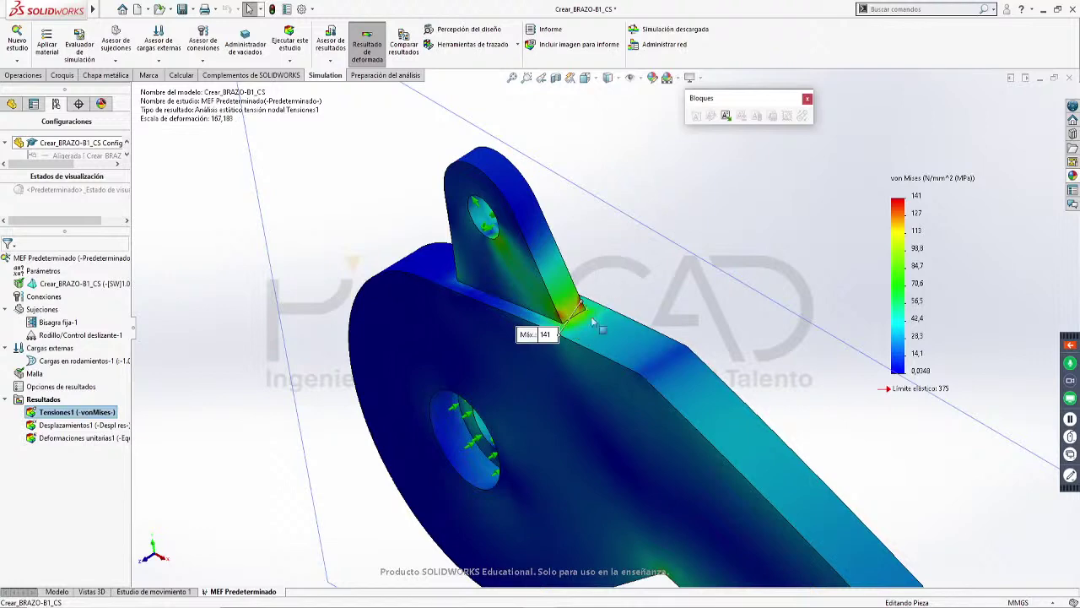
middle_drag(582, 304, 515, 286)
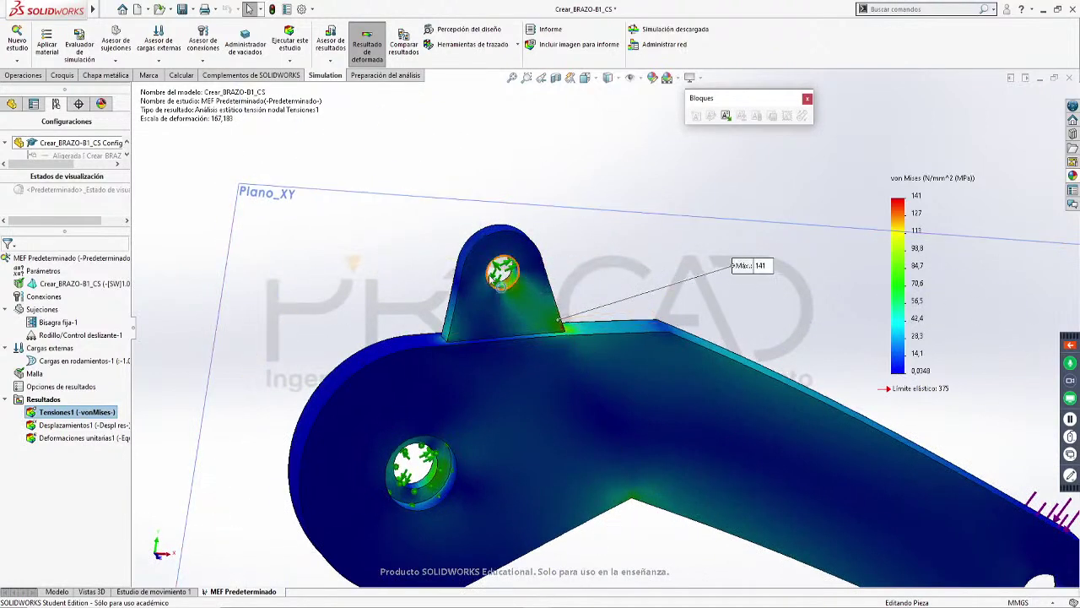
middle_drag(580, 313, 570, 365)
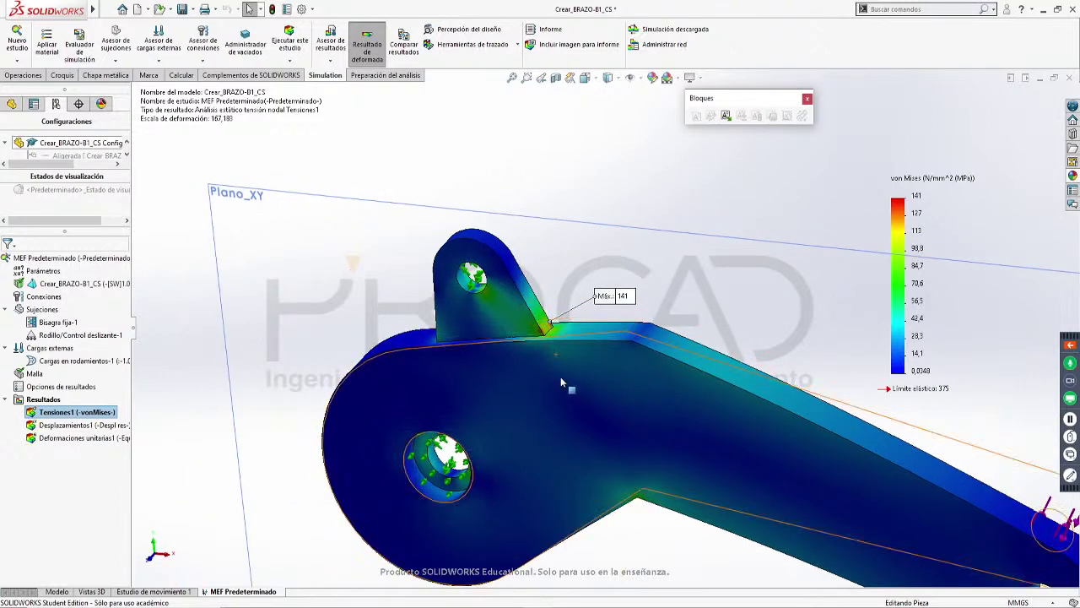
scroll(563, 328, down, 5)
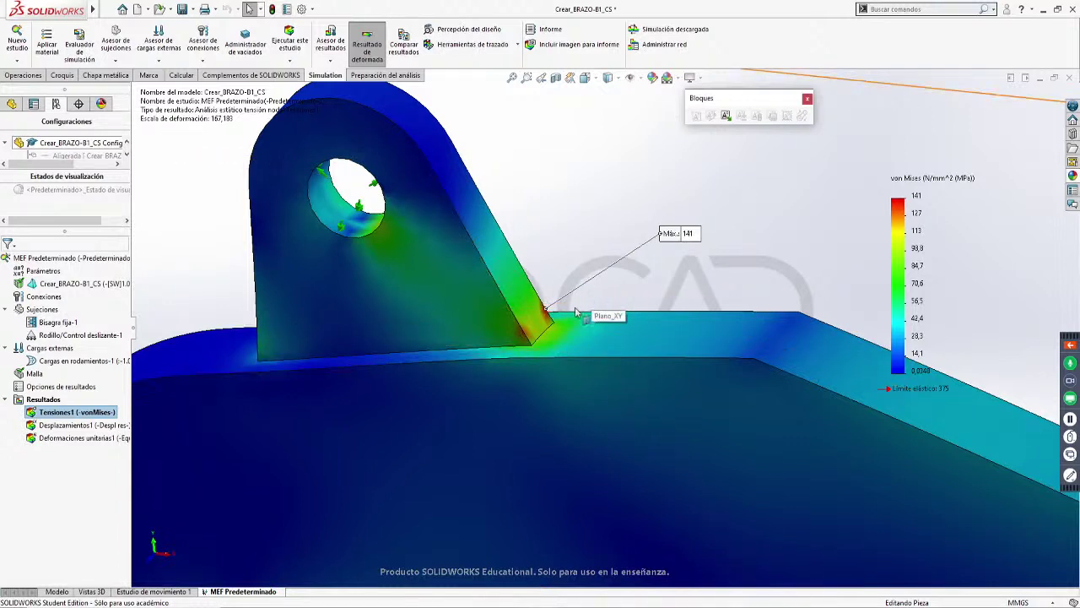
scroll(613, 364, up, 2)
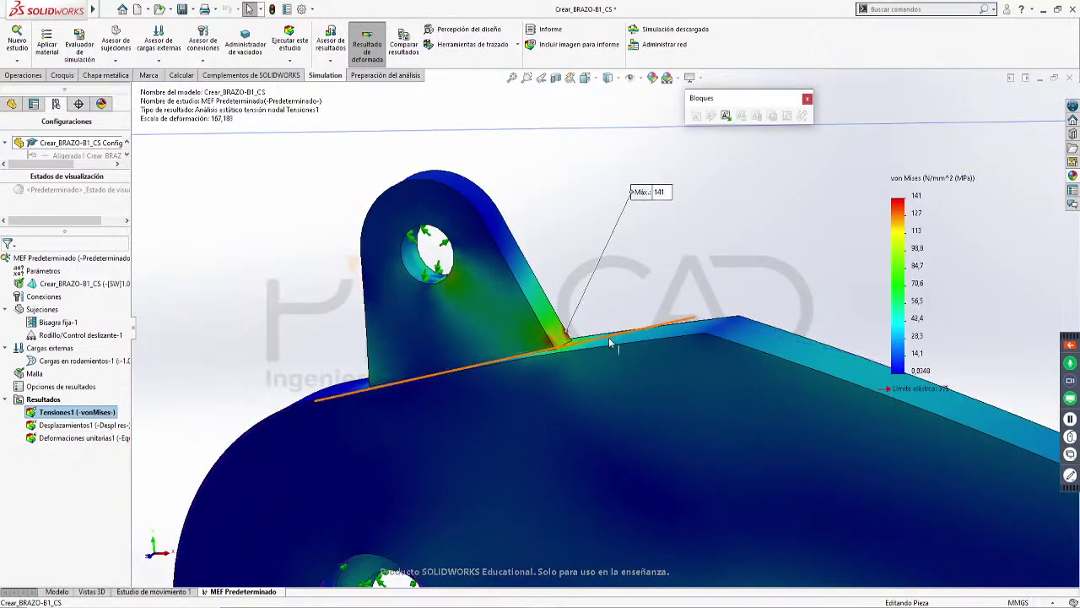
scroll(584, 348, down, 1)
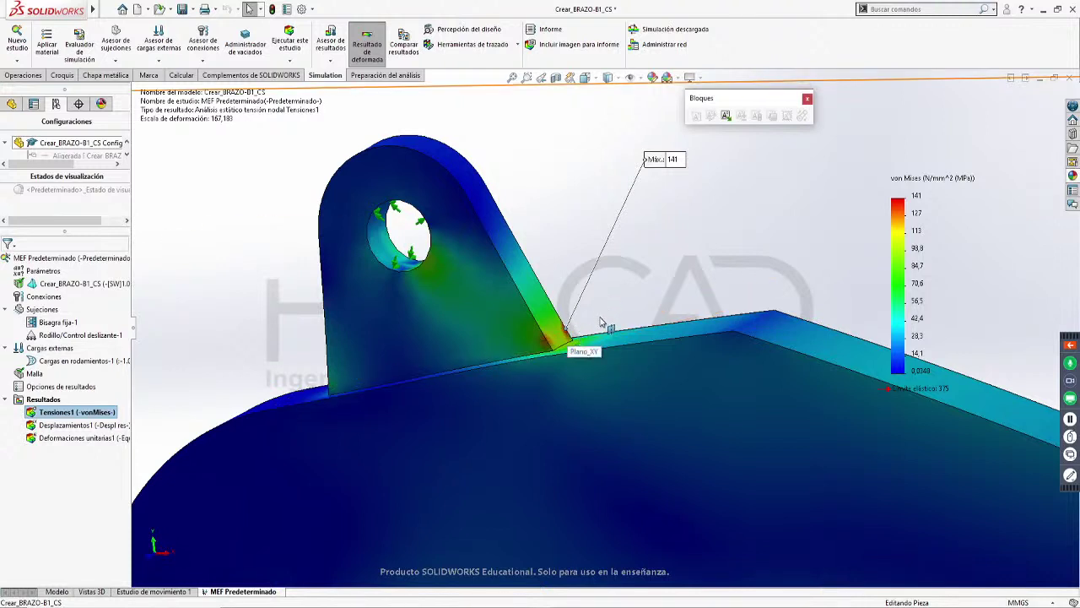
scroll(593, 338, up, 1)
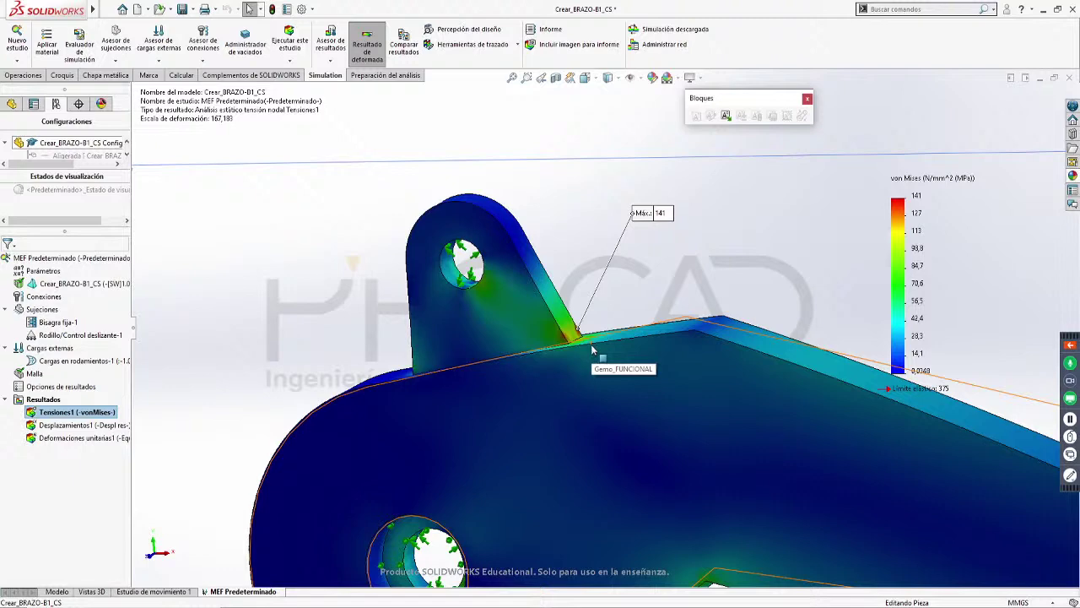
scroll(593, 350, up, 4)
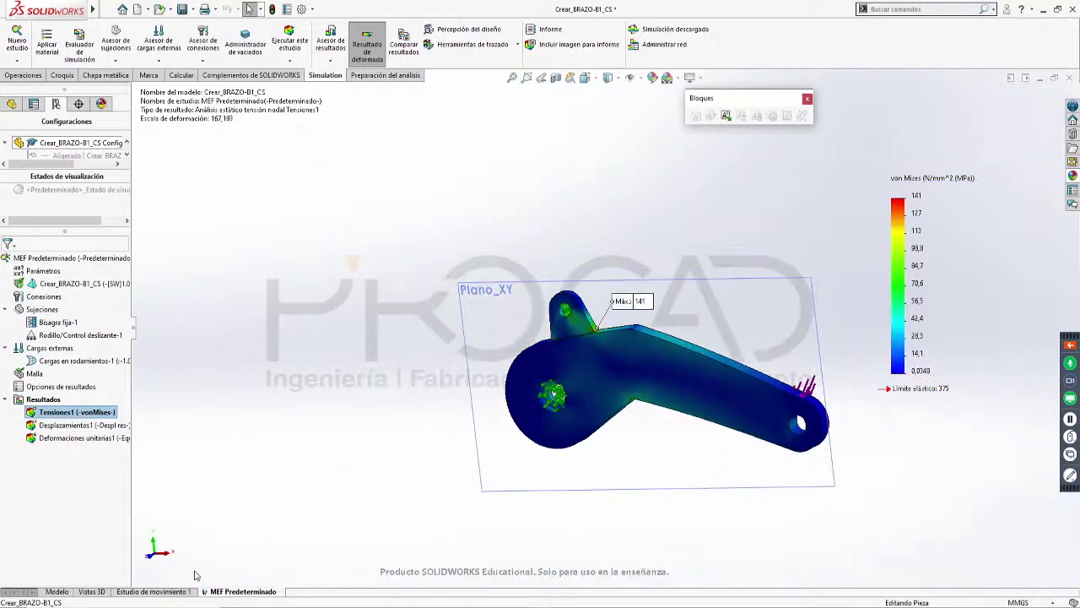
Return to the part model and add a configuration named Redondeada
click(57, 592)
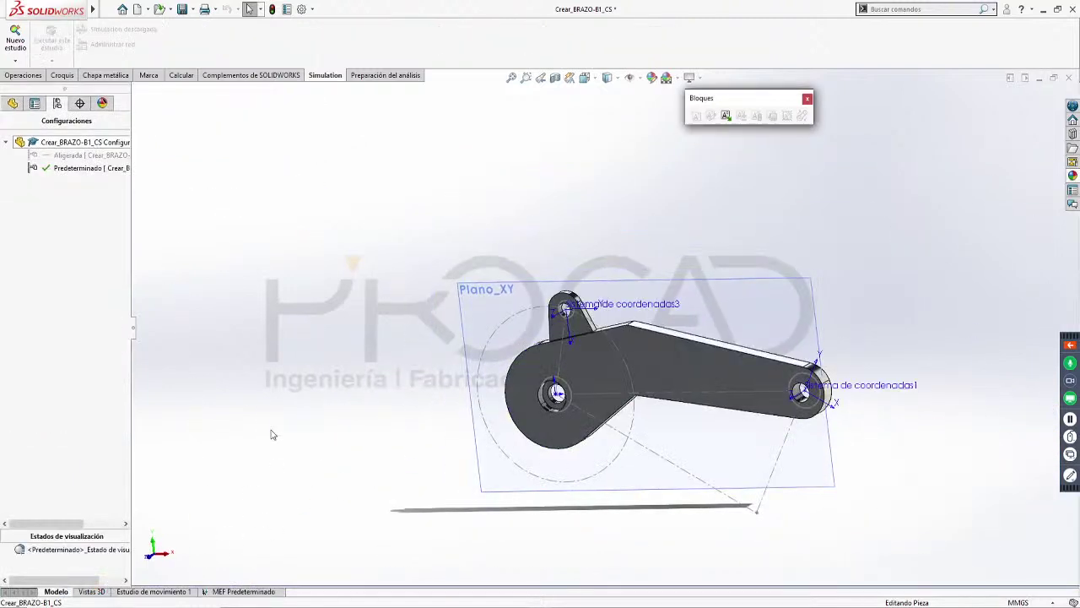
right_click(79, 145)
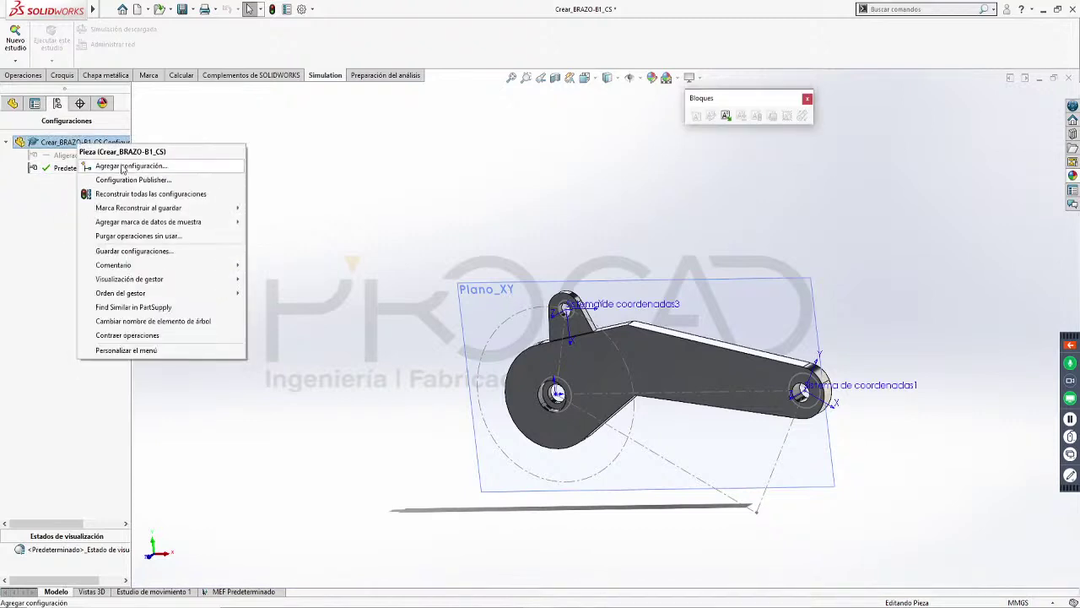
click(124, 166)
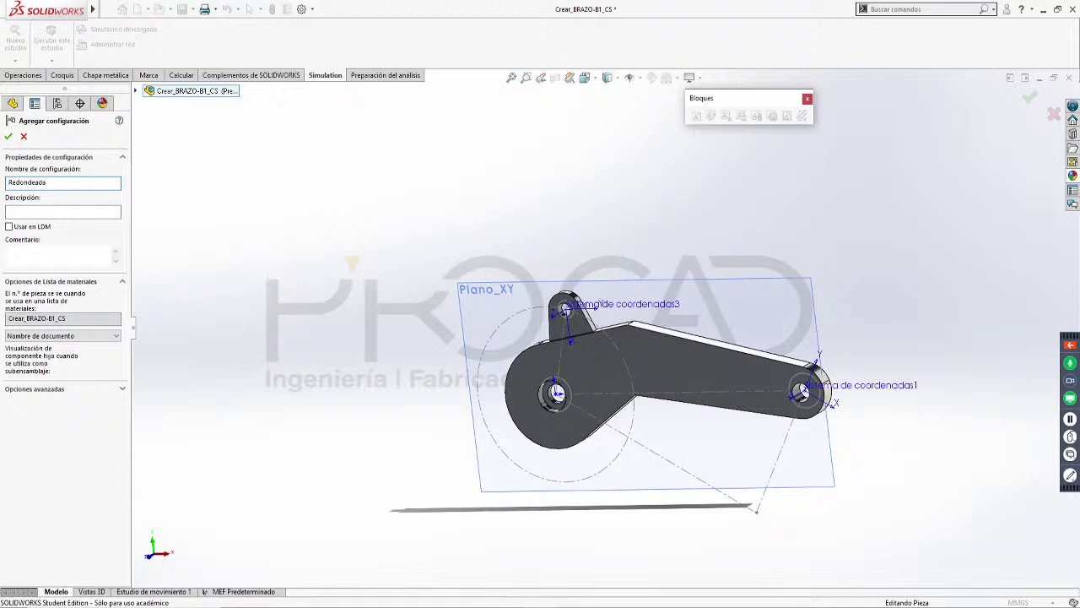
text(Redondeada)
click(8, 136)
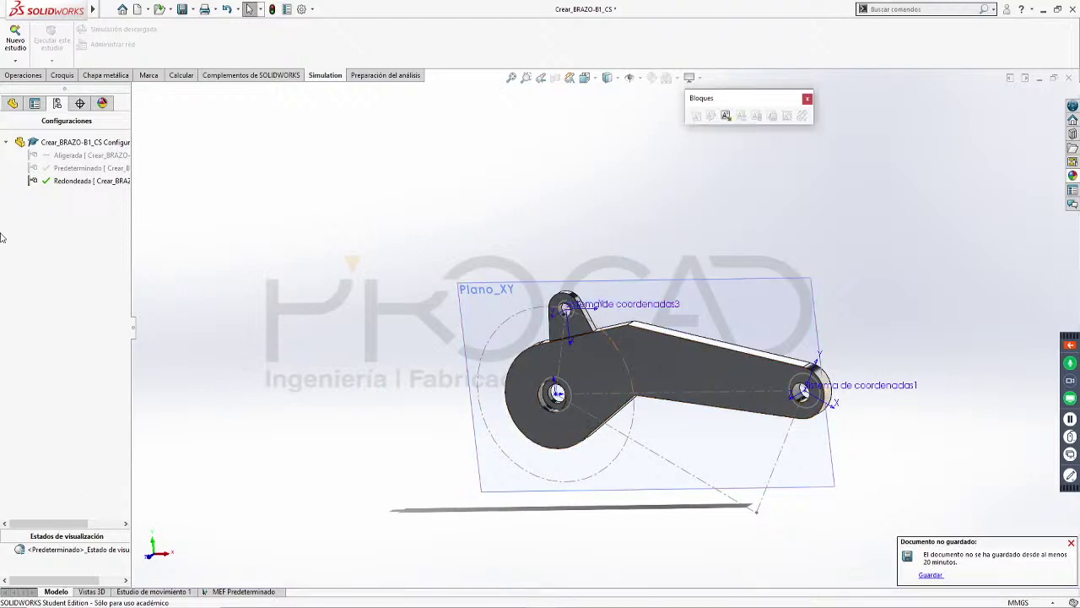
Fillet the two bend edges on the arm's upper and lower sides with a 50 mm radius
click(12, 103)
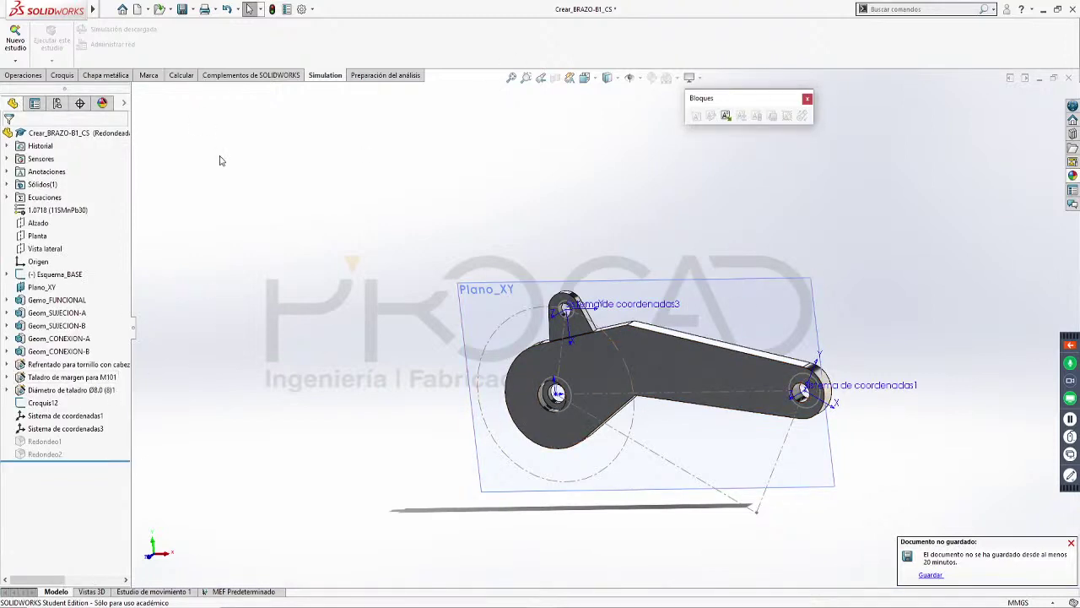
click(22, 75)
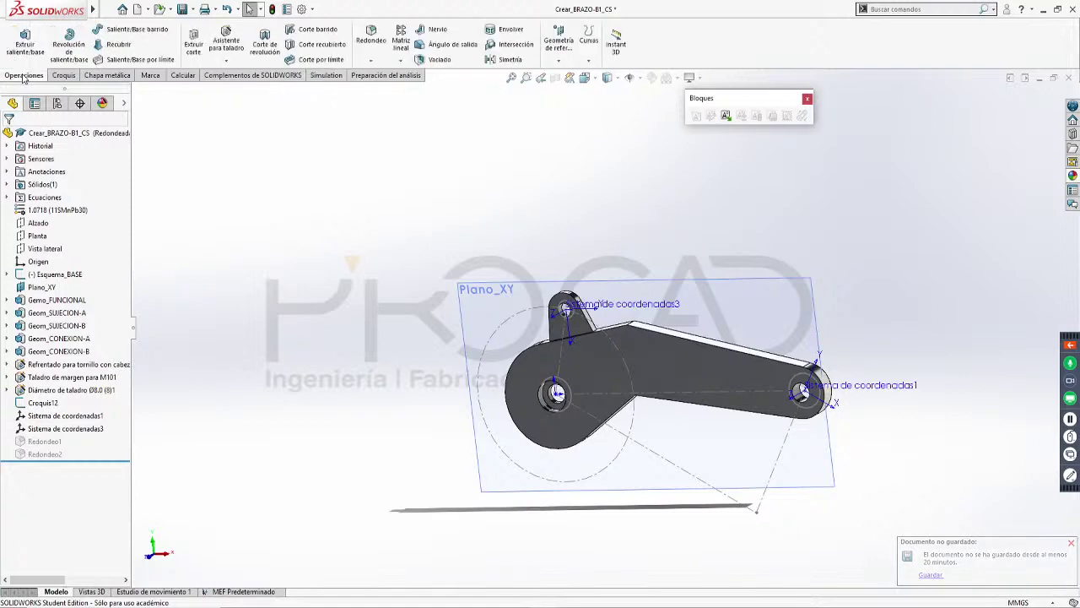
click(372, 38)
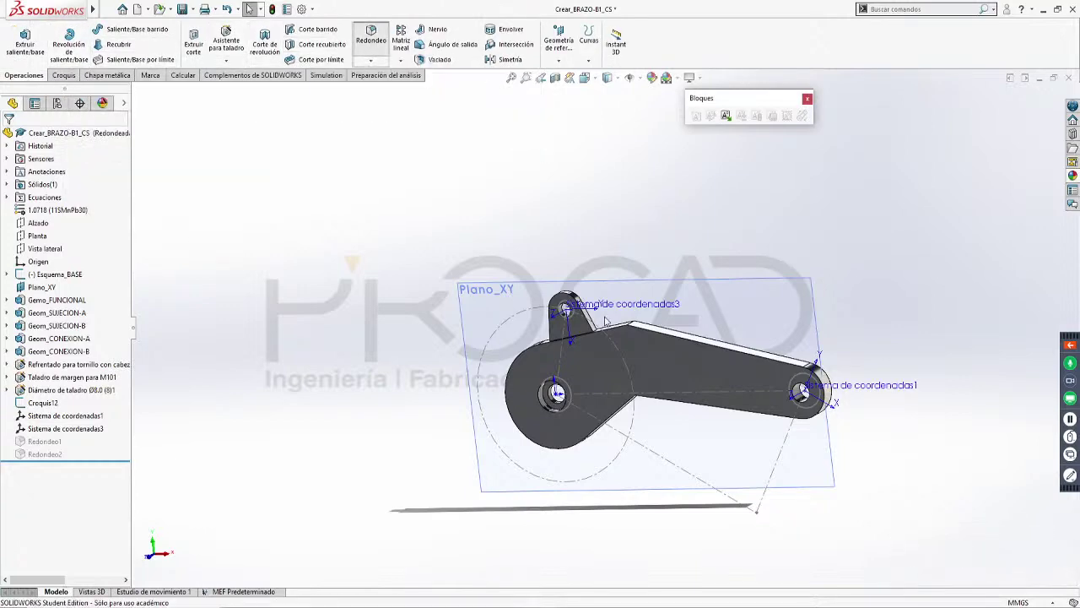
middle_drag(643, 332, 639, 369)
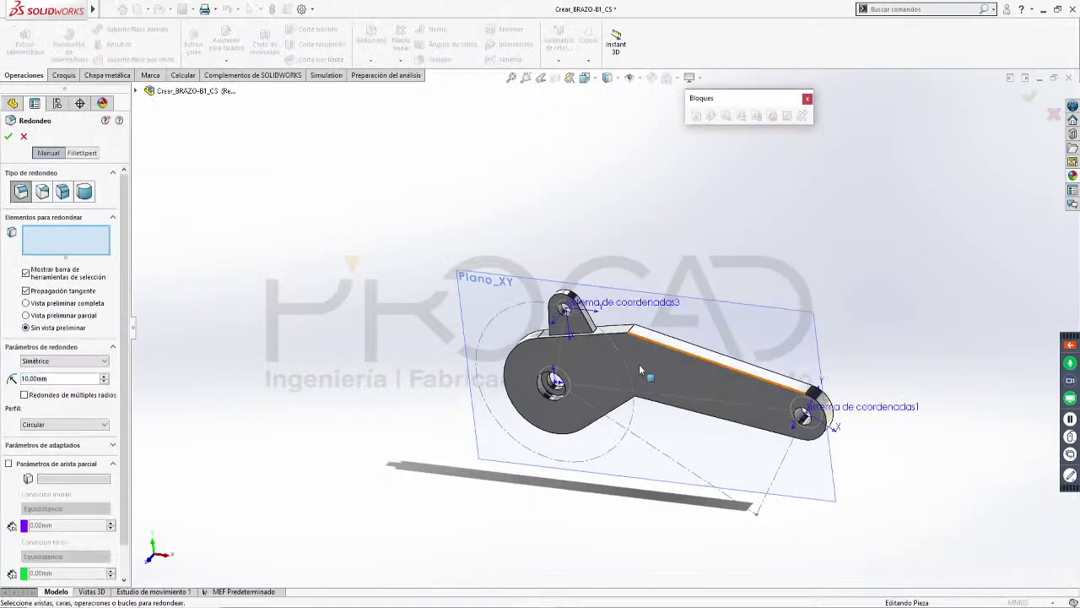
scroll(638, 335, down, 5)
click(605, 327)
scroll(606, 327, up, 5)
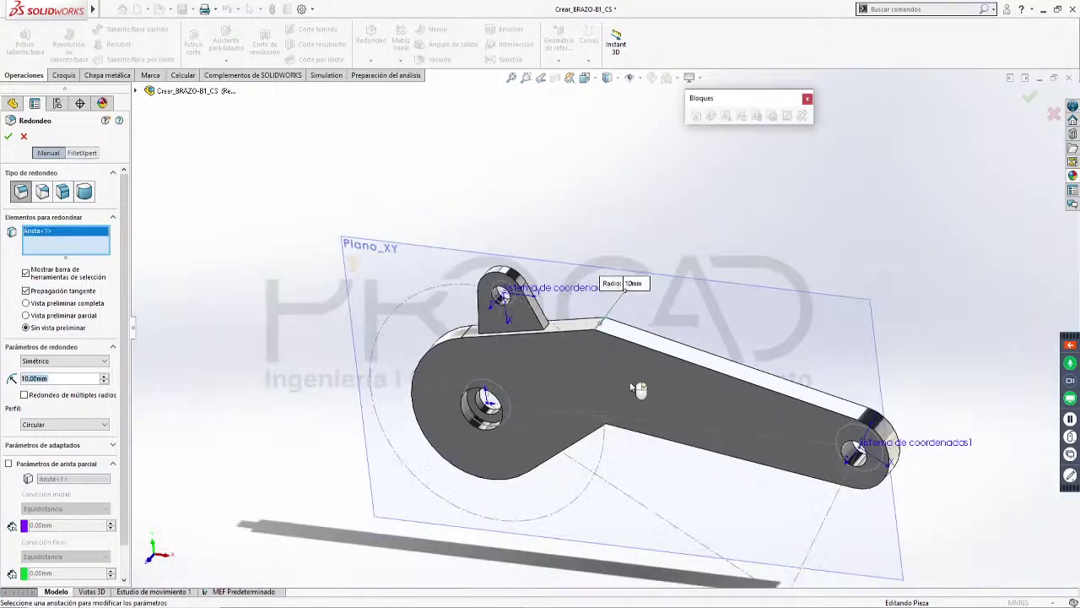
middle_drag(615, 300, 637, 440)
click(617, 432)
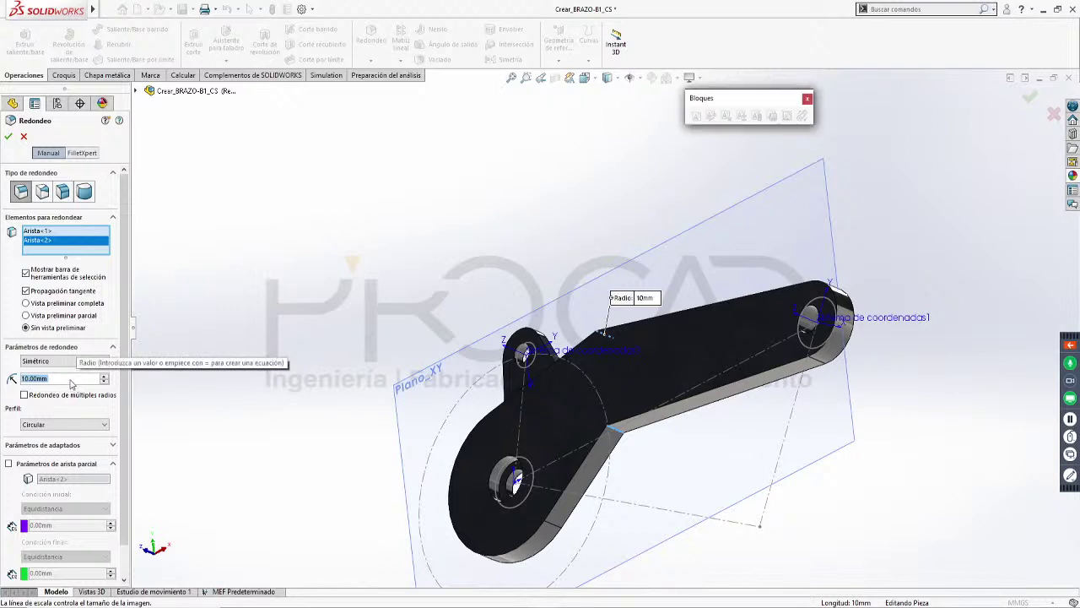
click(86, 540)
click(86, 540)
click(86, 540)
click(86, 540)
click(86, 540)
click(86, 540)
click(86, 540)
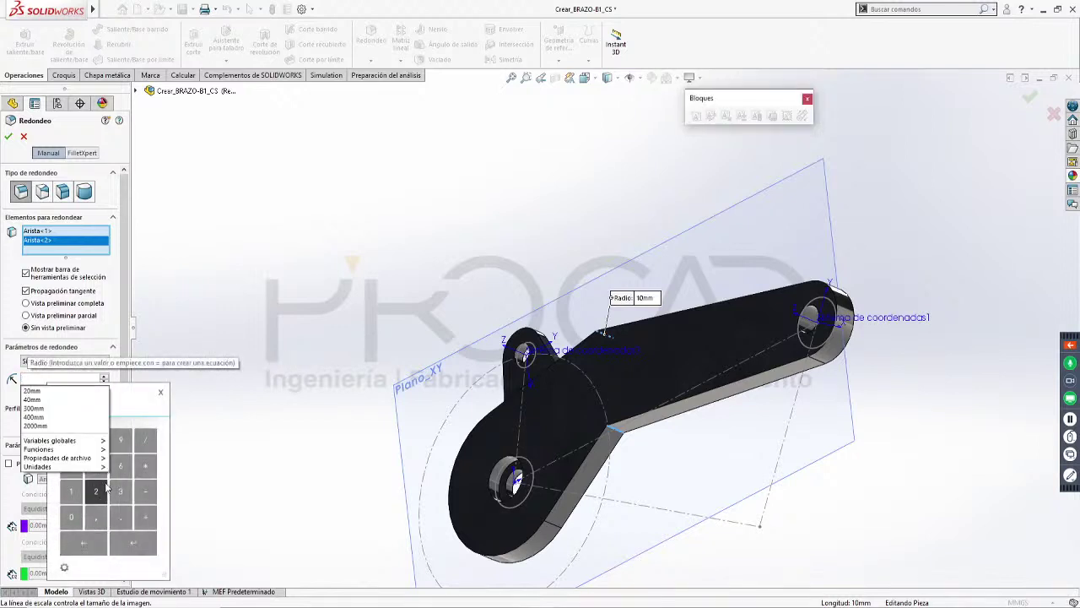
click(95, 493)
click(72, 516)
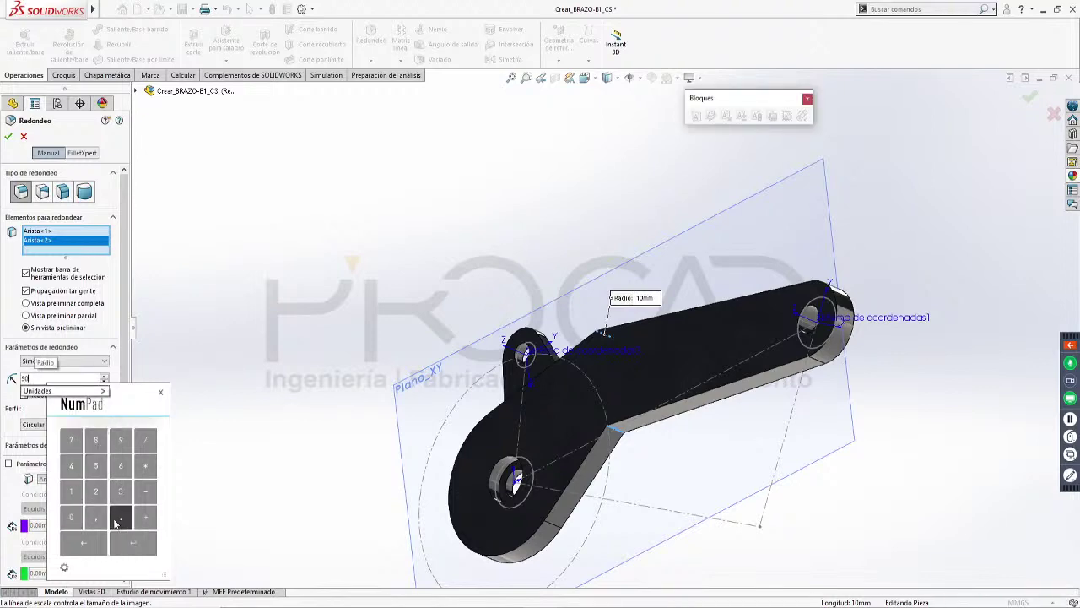
click(133, 541)
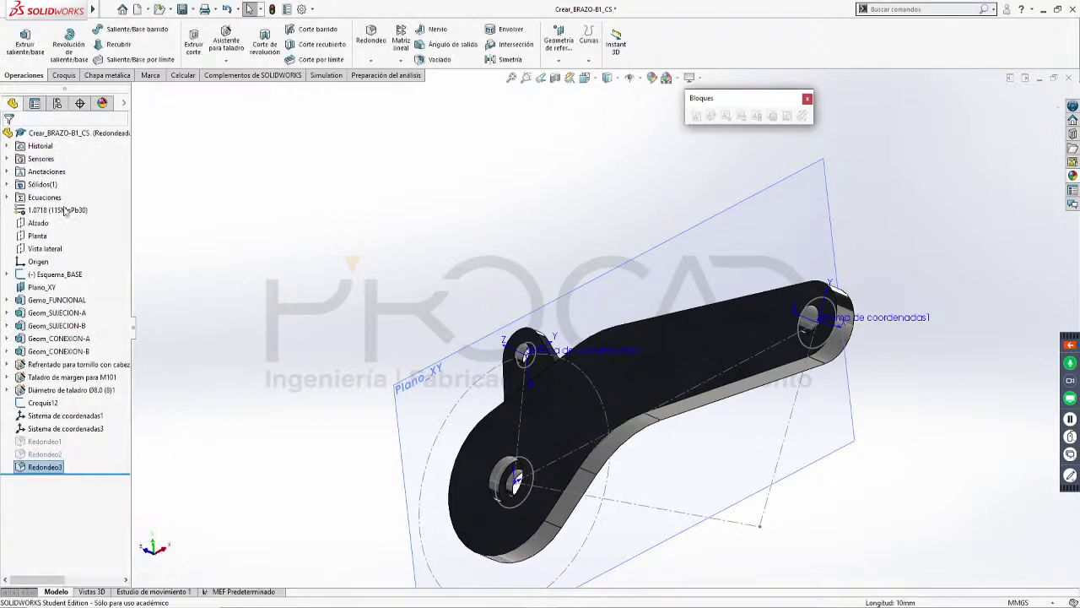
Fillet both edges where the upper lug meets the arm with a 20 mm radius and view the part from the front
middle_drag(620, 435, 550, 378)
scroll(587, 365, down, 5)
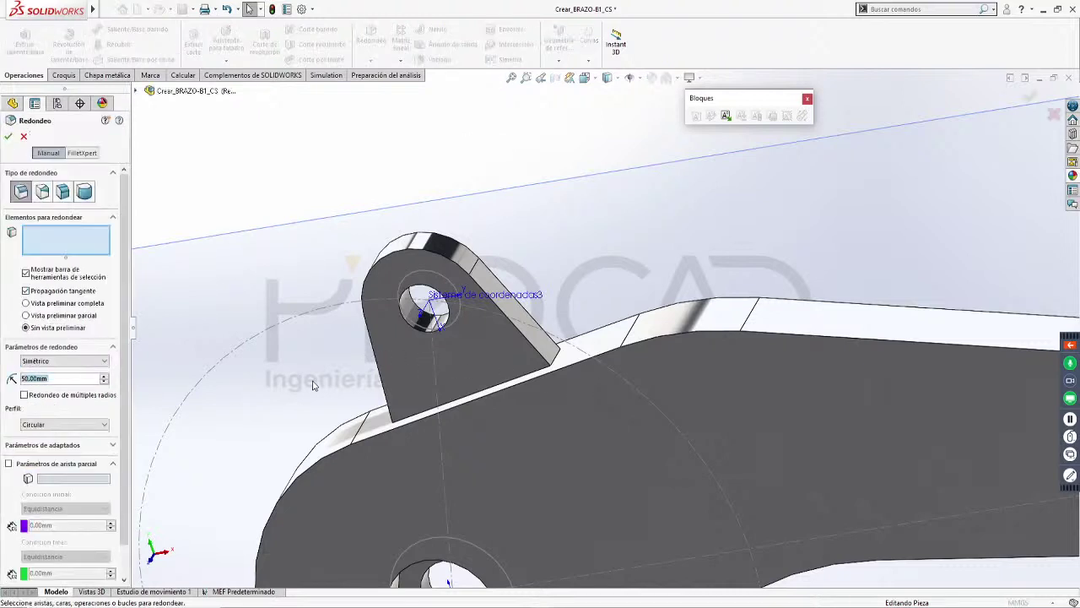
click(552, 363)
middle_drag(527, 389, 628, 366)
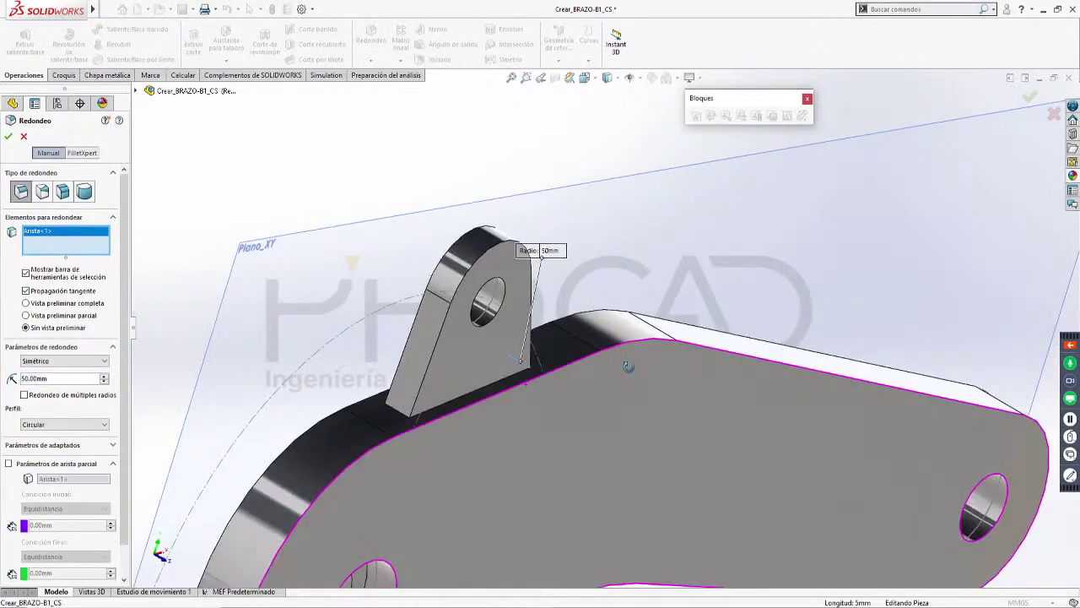
click(400, 411)
click(71, 382)
click(95, 491)
click(71, 516)
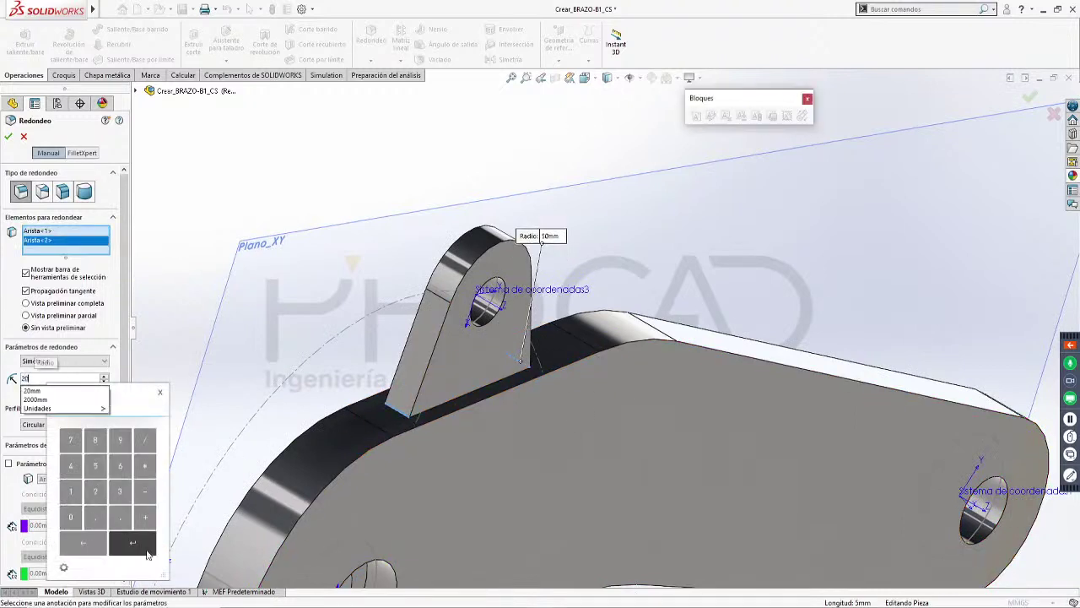
click(134, 544)
key(ctrl+1)
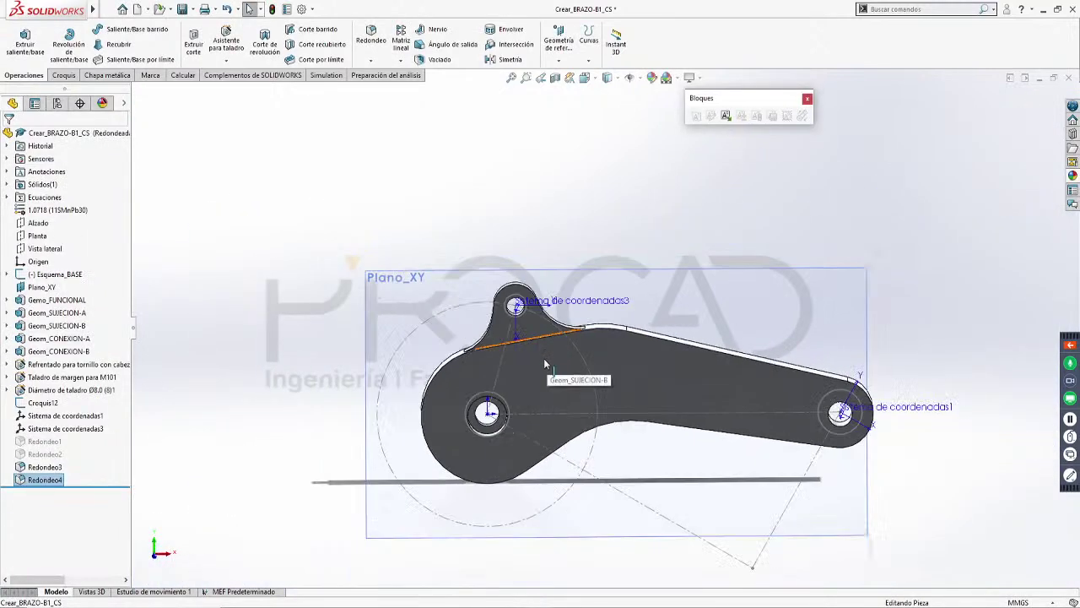
Copy the MEF Predeterminado study as a static study named MEF Redaondeado, assigned to the Redondeada configuration
right_click(240, 596)
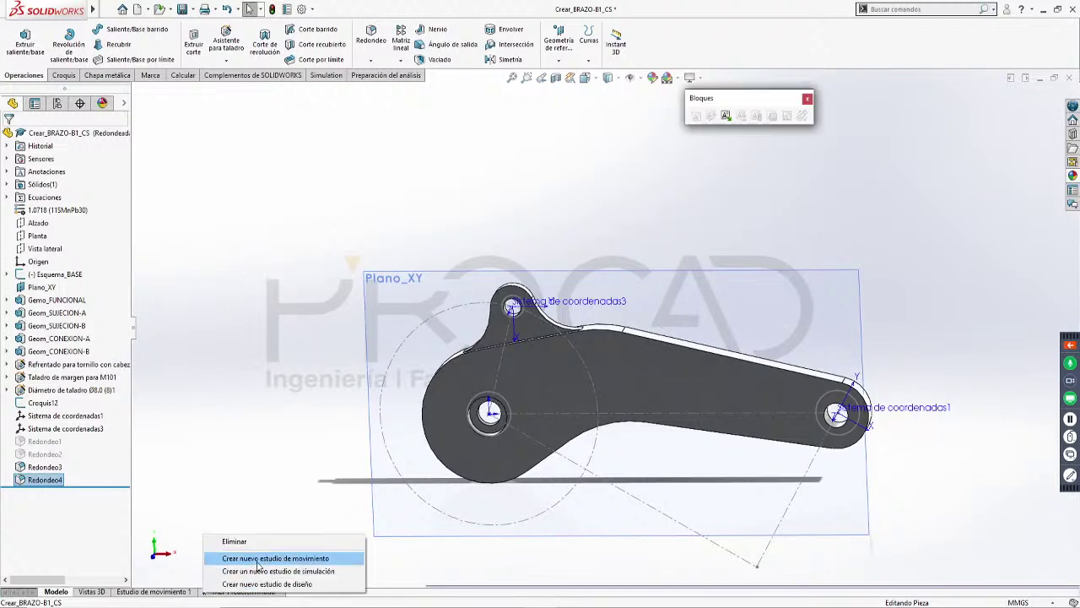
click(267, 496)
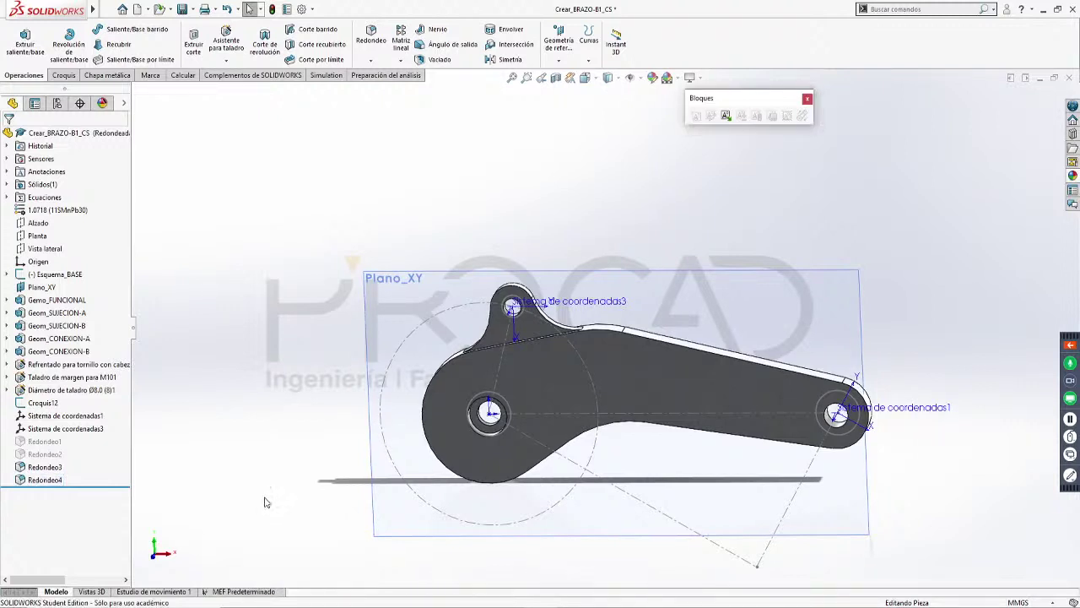
click(256, 592)
right_click(253, 593)
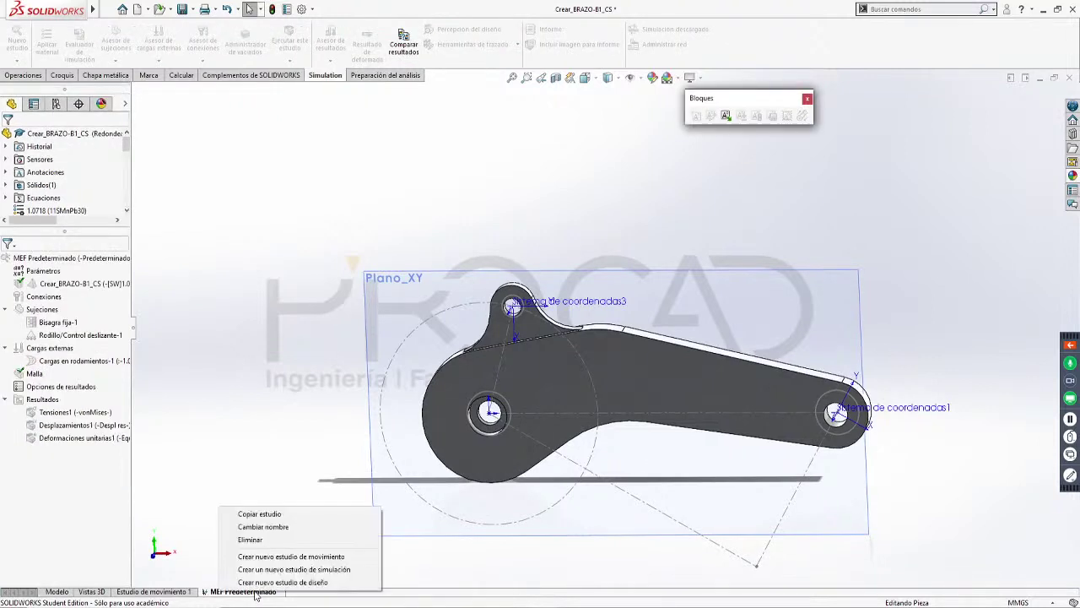
click(262, 514)
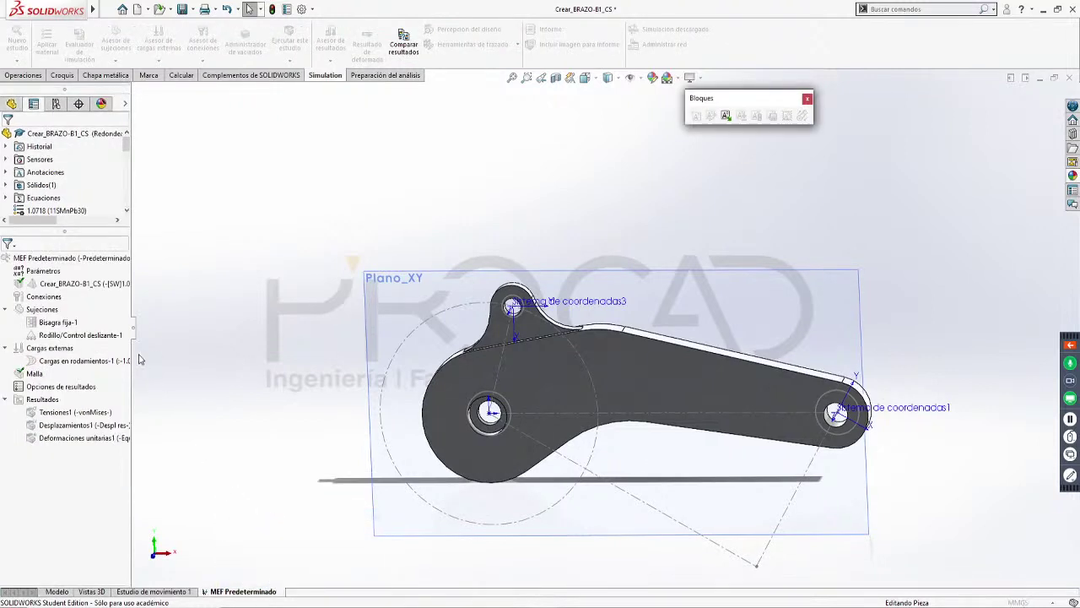
click(76, 304)
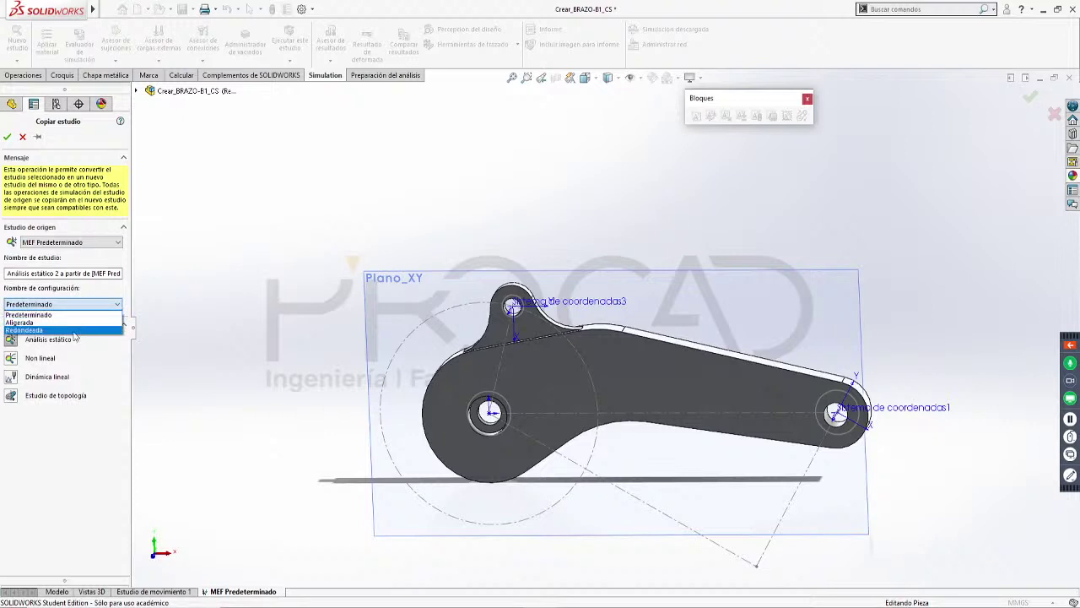
click(34, 330)
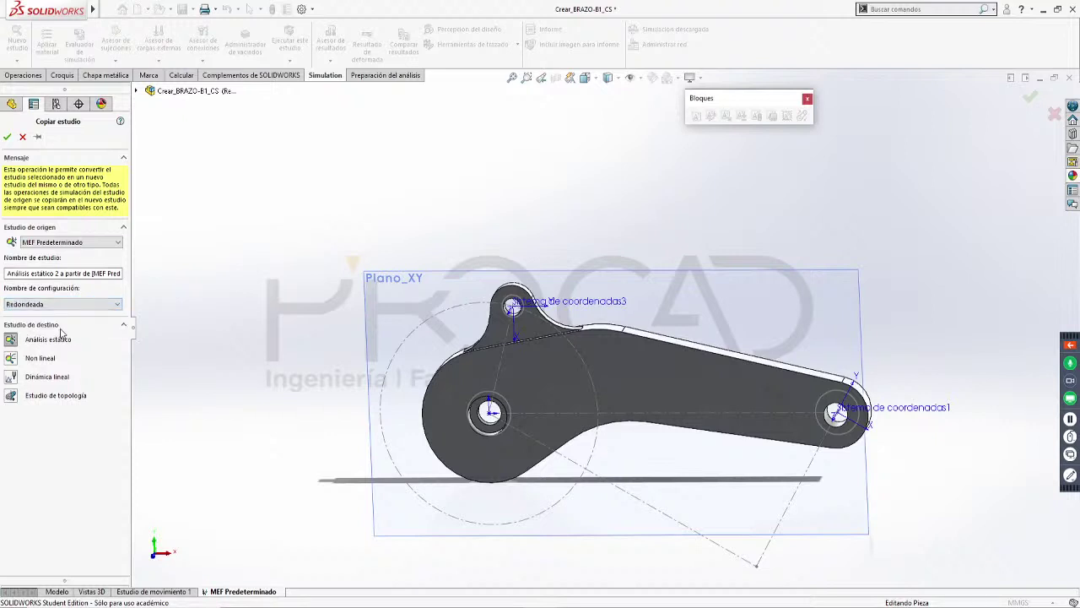
drag(91, 272, 4, 289)
key(Delete)
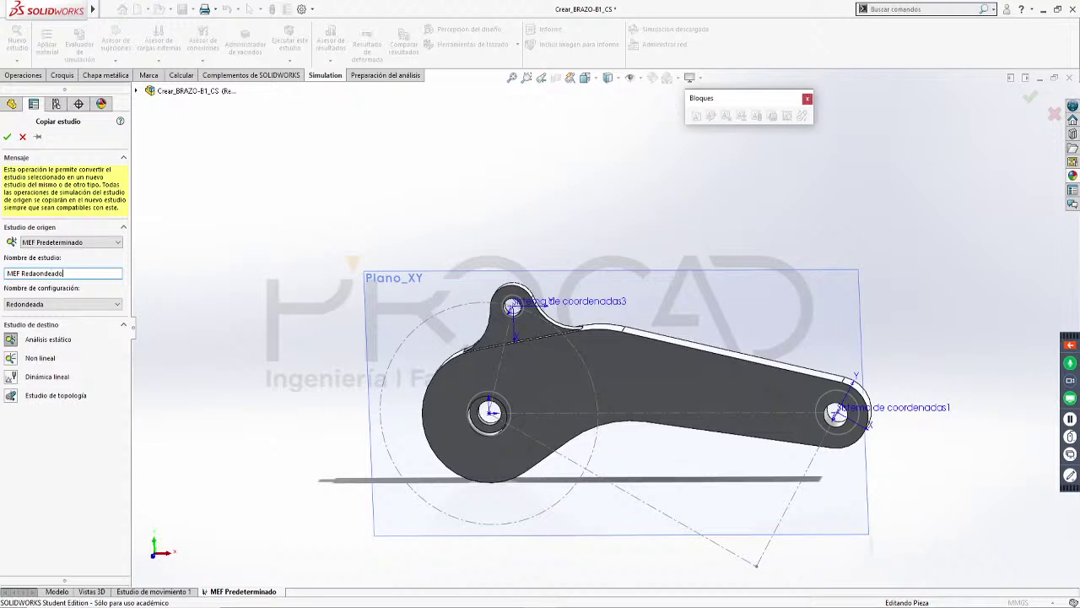
click(9, 136)
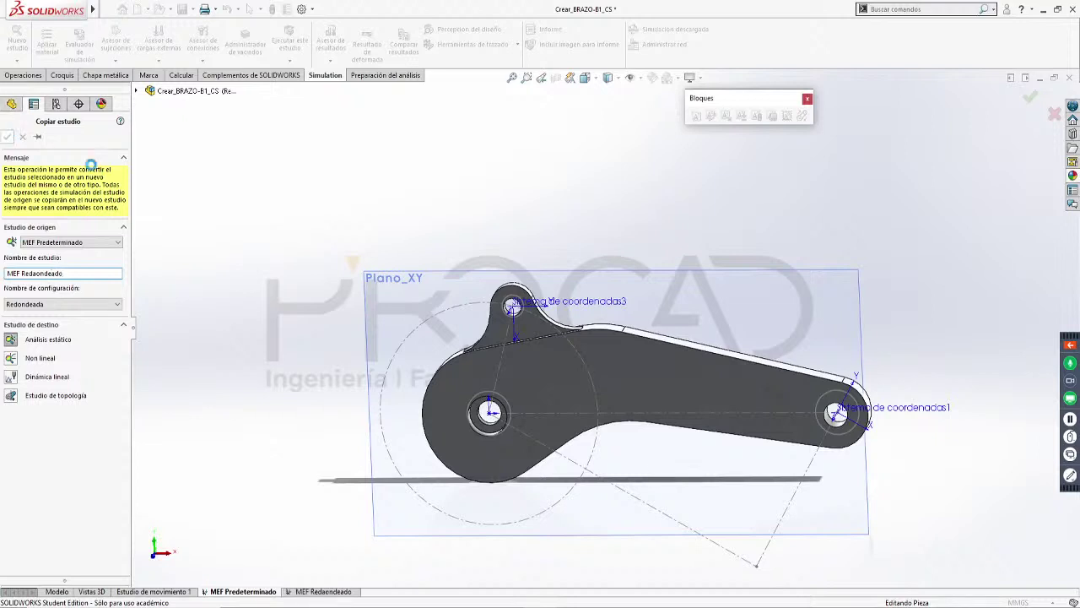
Run the MEF Redaondeado study
click(453, 384)
key(Escape)
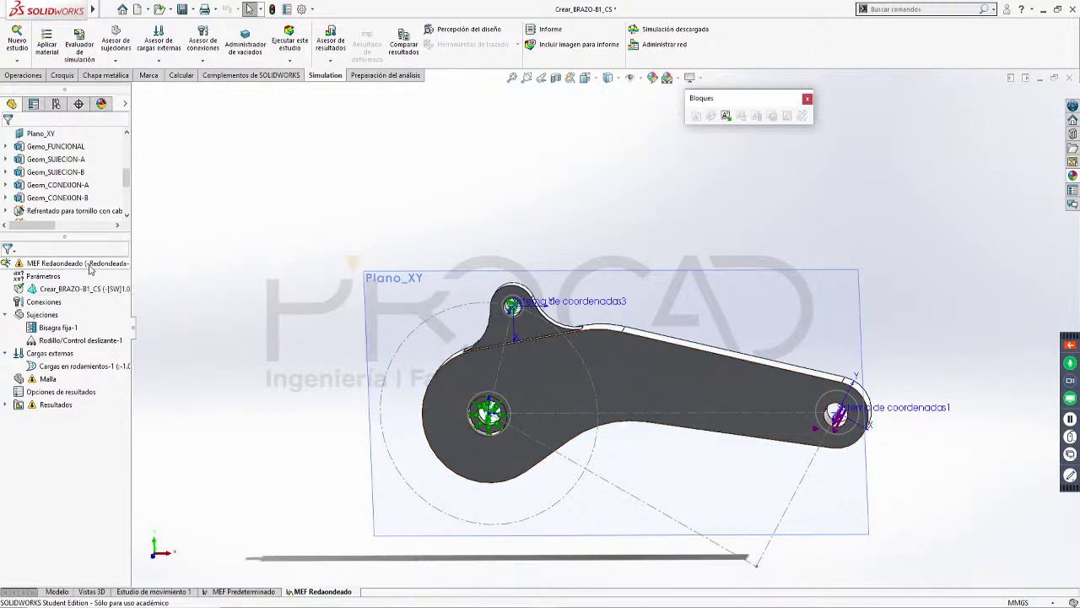
click(289, 44)
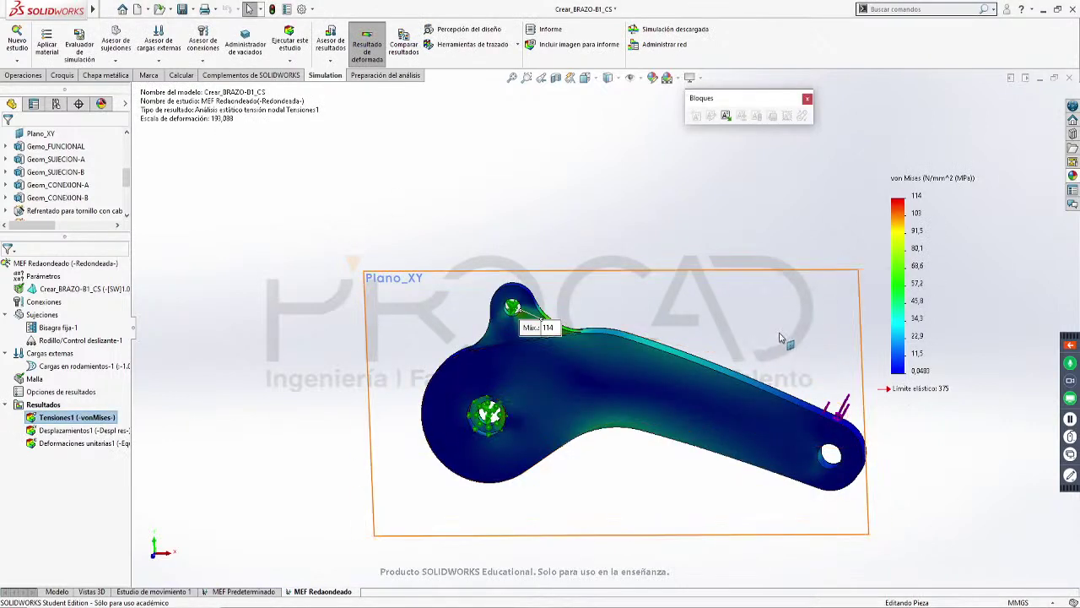
Examine the von Mises stresses on the upper lug, around its hole and along the fillet joining it to the arm
scroll(787, 358, up, 3)
scroll(834, 380, down, 3)
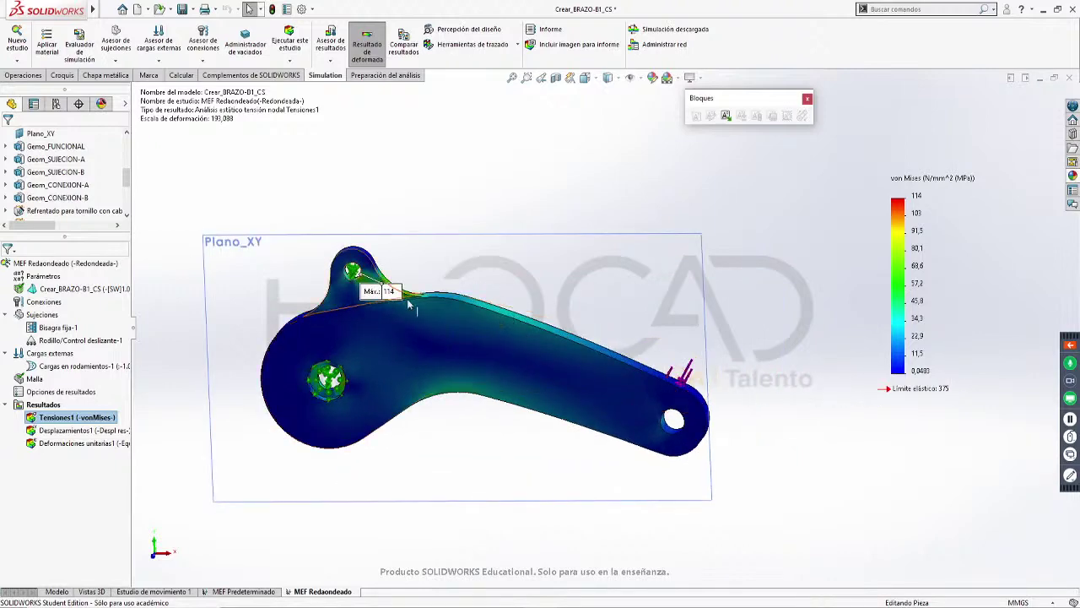
scroll(423, 301, down, 1)
scroll(423, 300, down, 2)
middle_drag(458, 268, 436, 288)
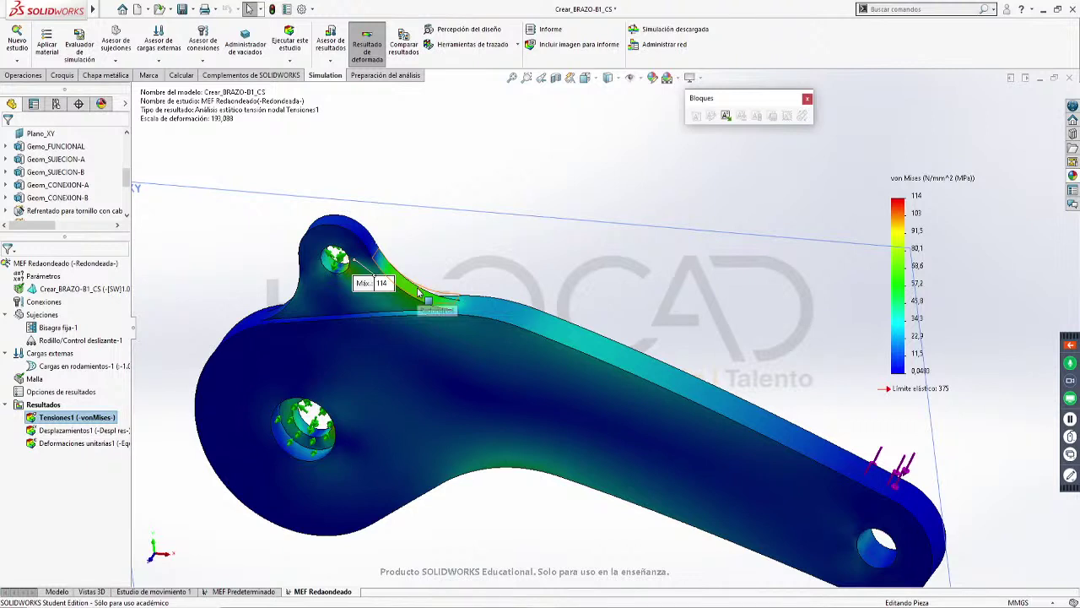
scroll(419, 292, down, 2)
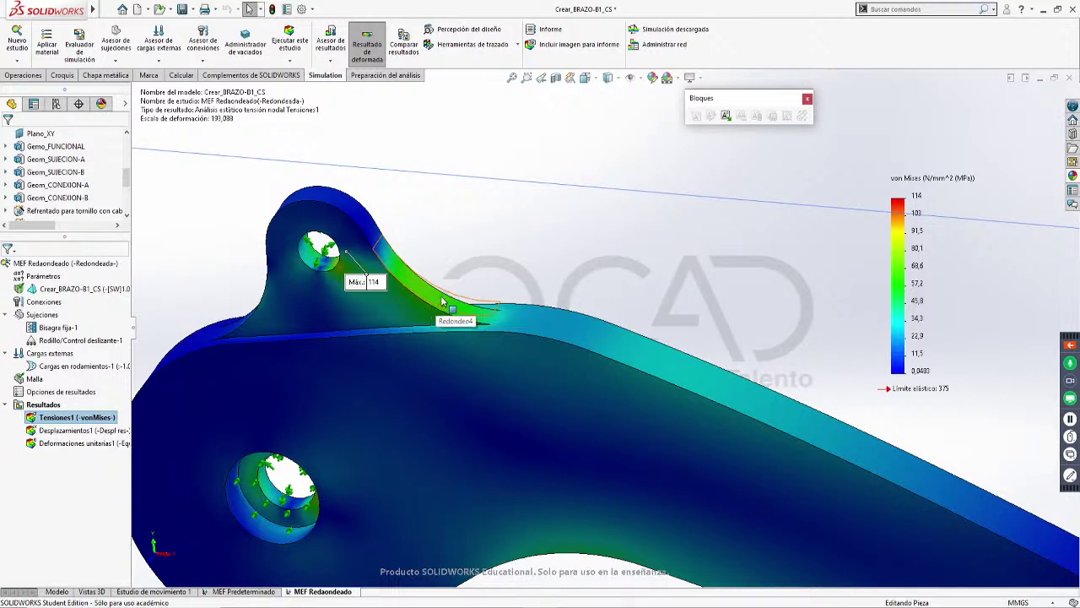
scroll(342, 246, up, 2)
middle_drag(398, 247, 432, 249)
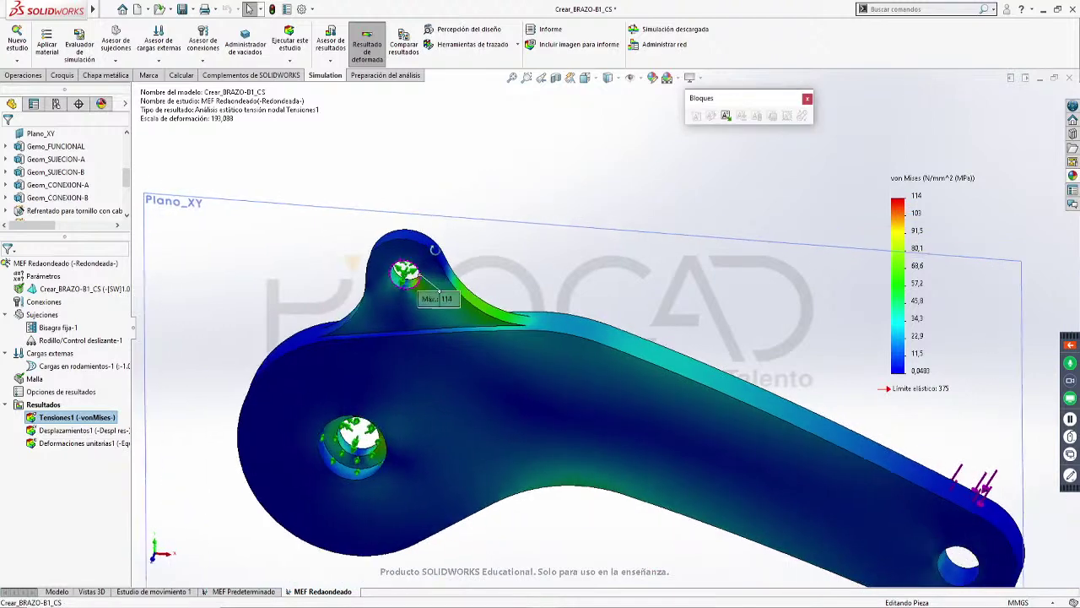
scroll(402, 264, down, 3)
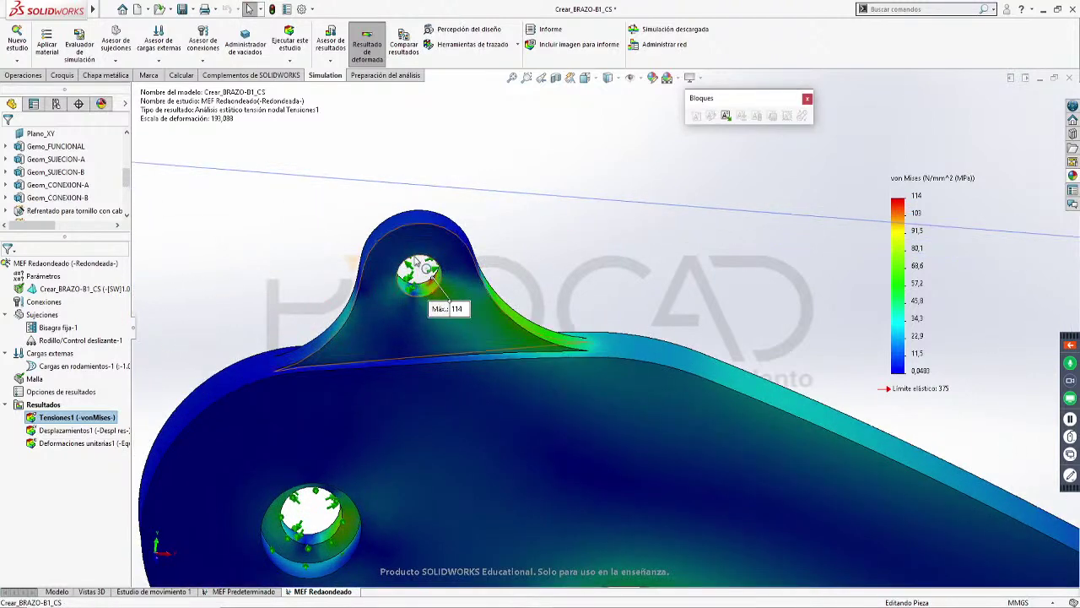
scroll(403, 266, up, 3)
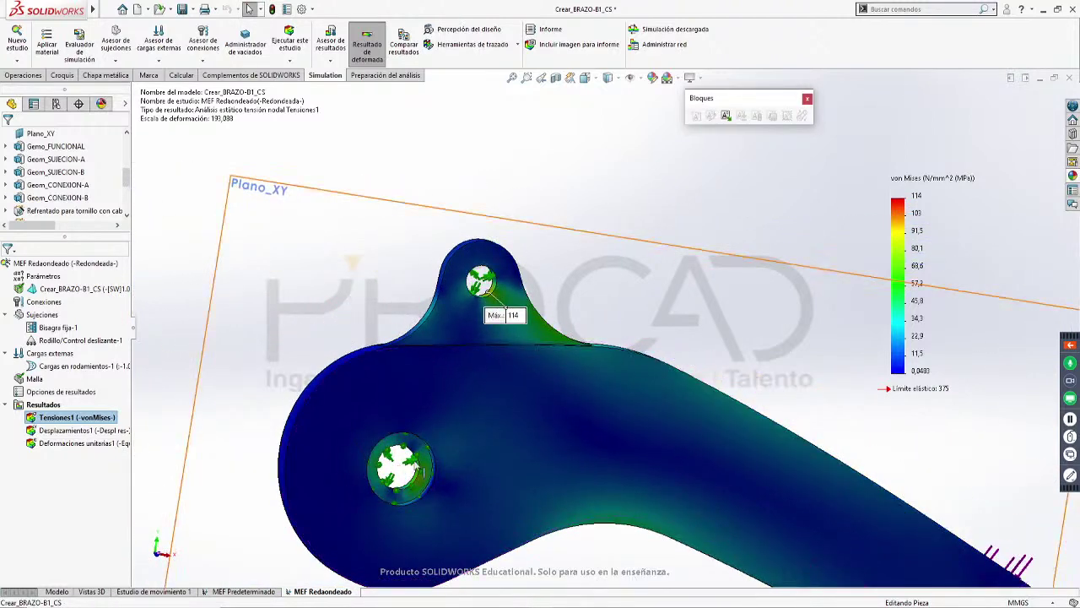
Examine the von Mises stress distribution over the whole deformed arm, including both rounded bends, from several angles
scroll(636, 306, up, 2)
scroll(741, 309, down, 1)
middle_drag(664, 328, 584, 349)
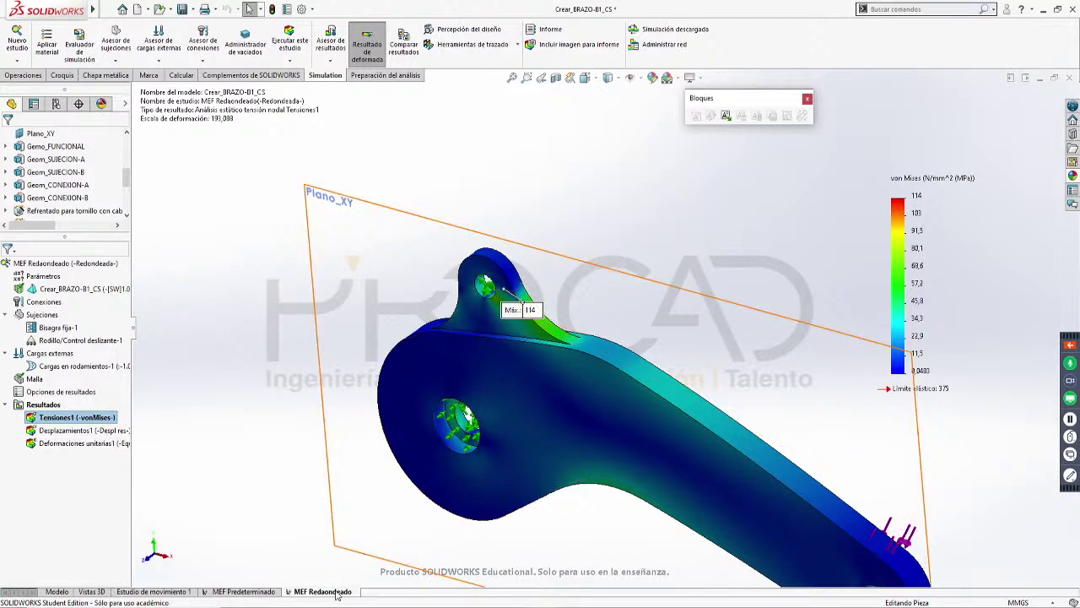
middle_drag(623, 468, 354, 369)
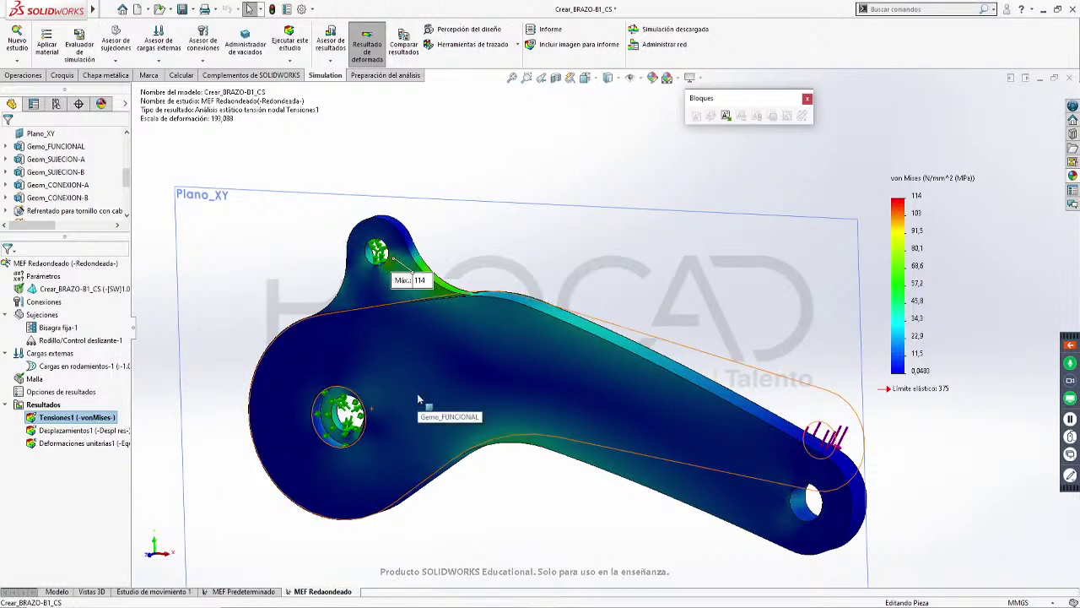
middle_drag(616, 234, 634, 344)
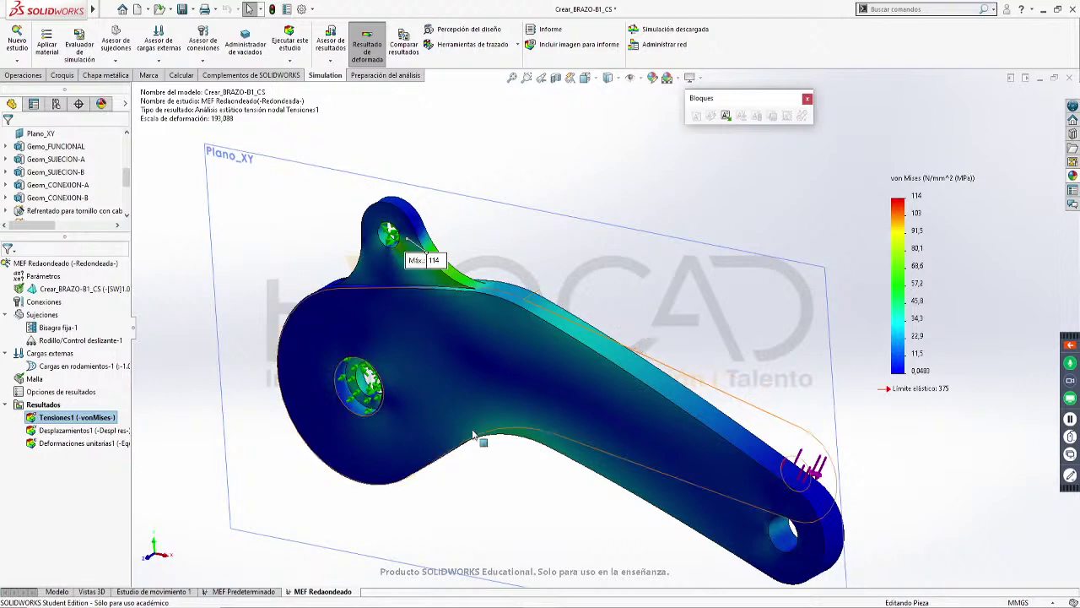
scroll(654, 458, up, 2)
scroll(686, 491, down, 3)
Create a new design study for the Redondeada version of the arm
click(54, 594)
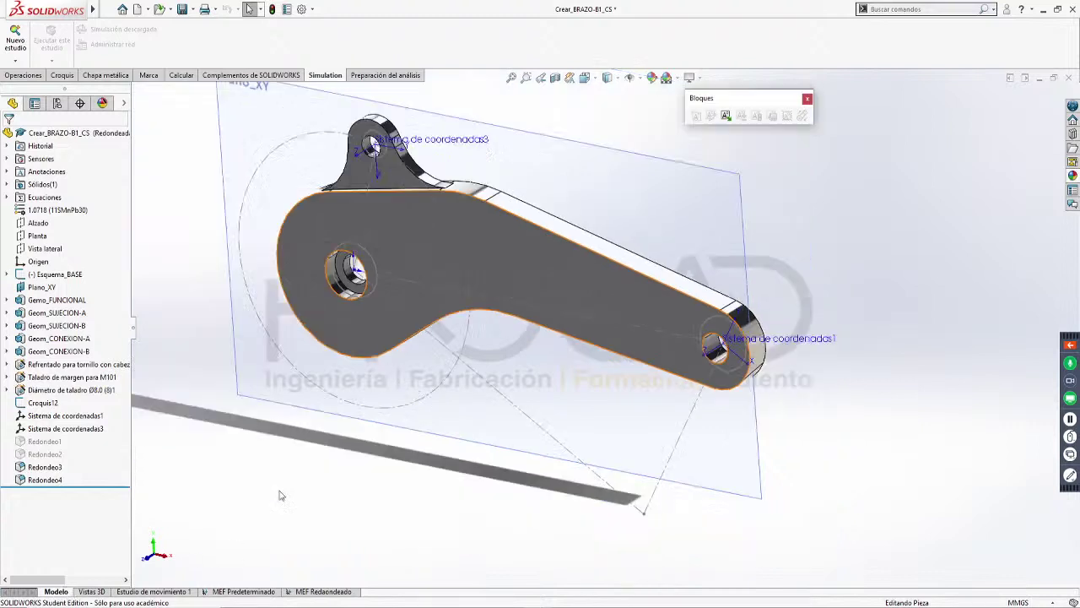
right_click(303, 596)
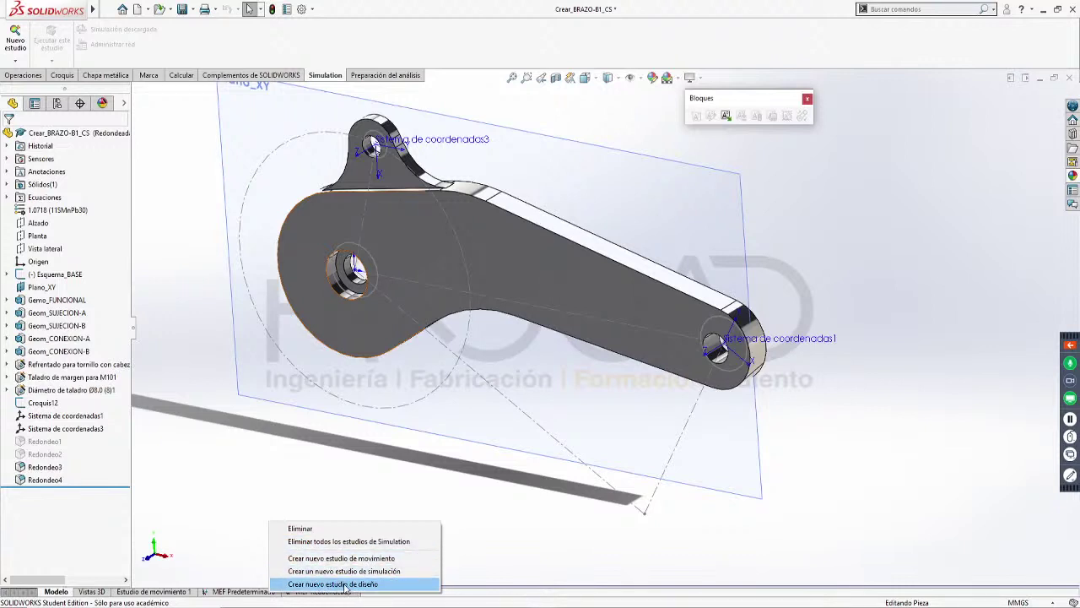
click(343, 585)
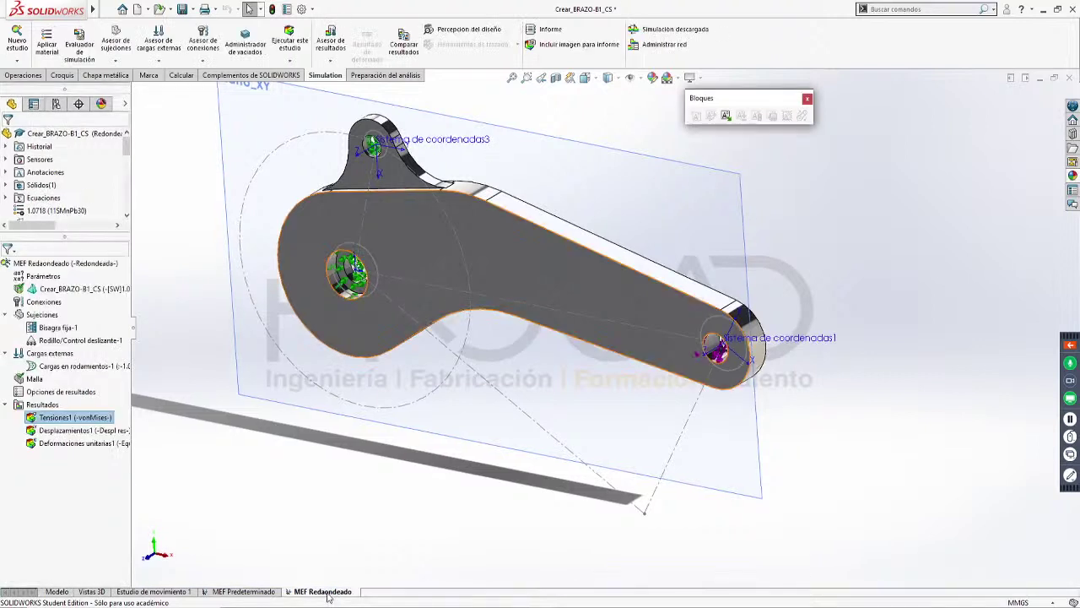
right_click(326, 591)
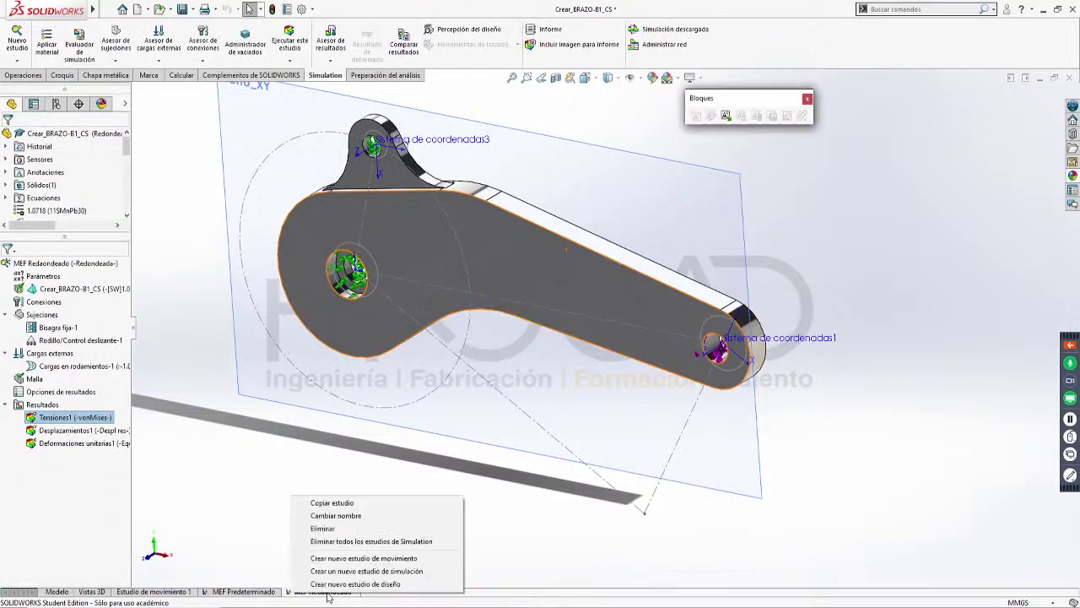
click(369, 583)
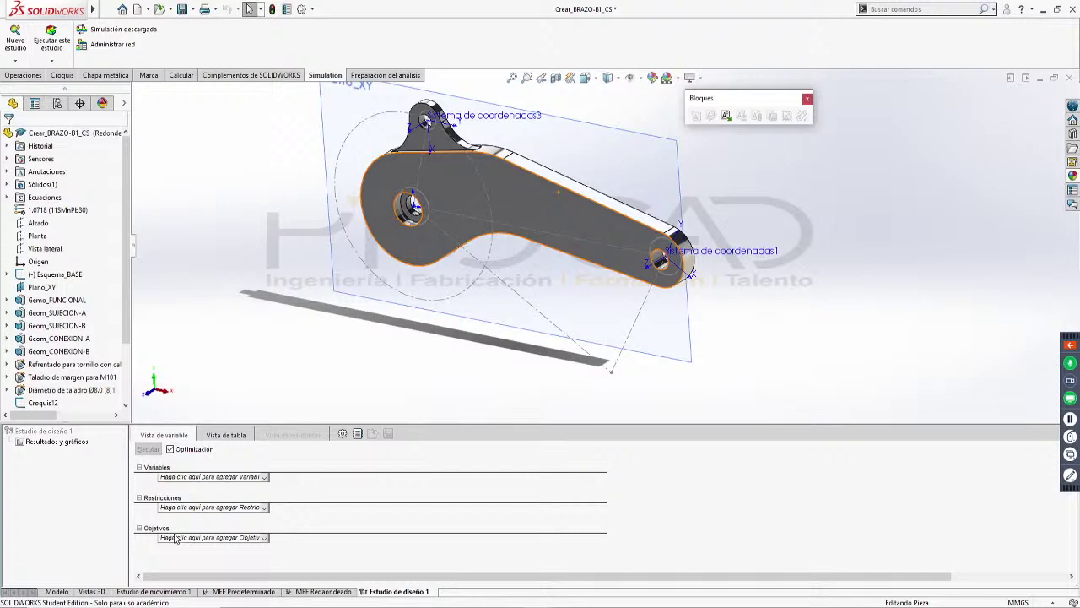
click(264, 479)
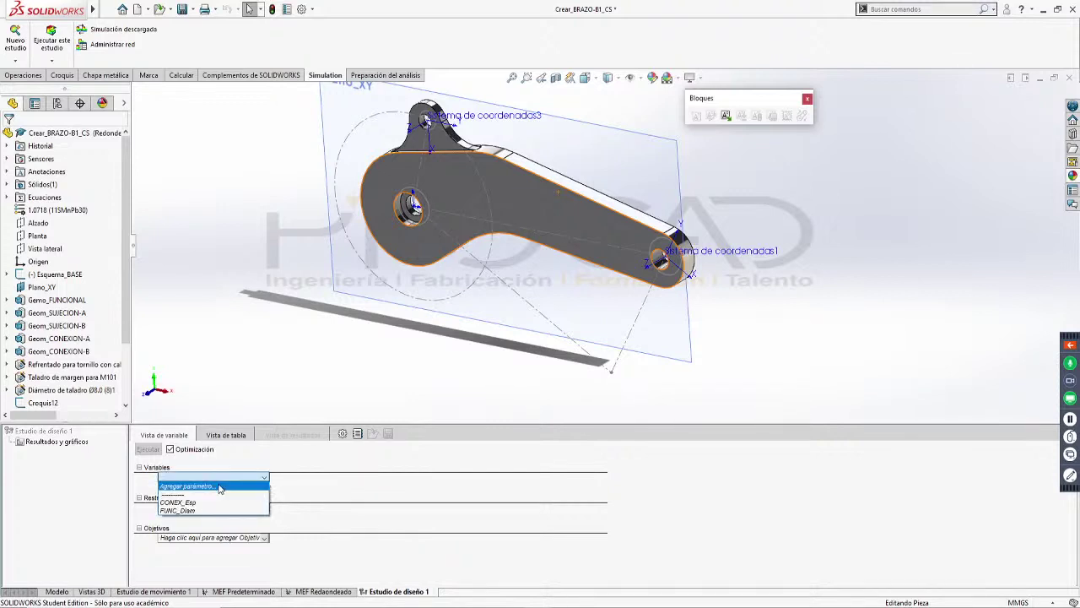
click(257, 486)
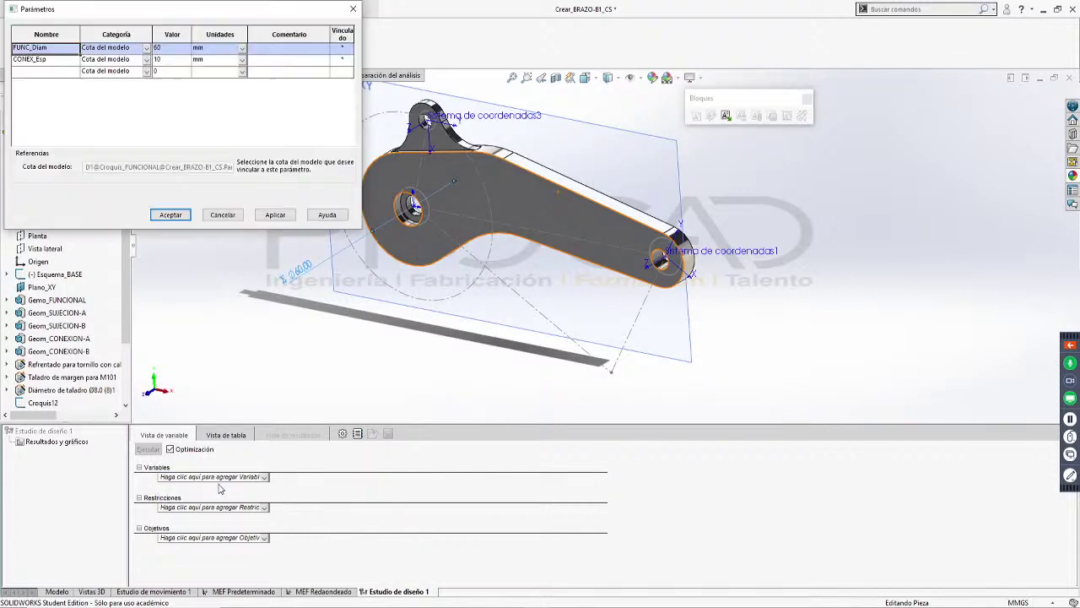
click(146, 71)
click(146, 71)
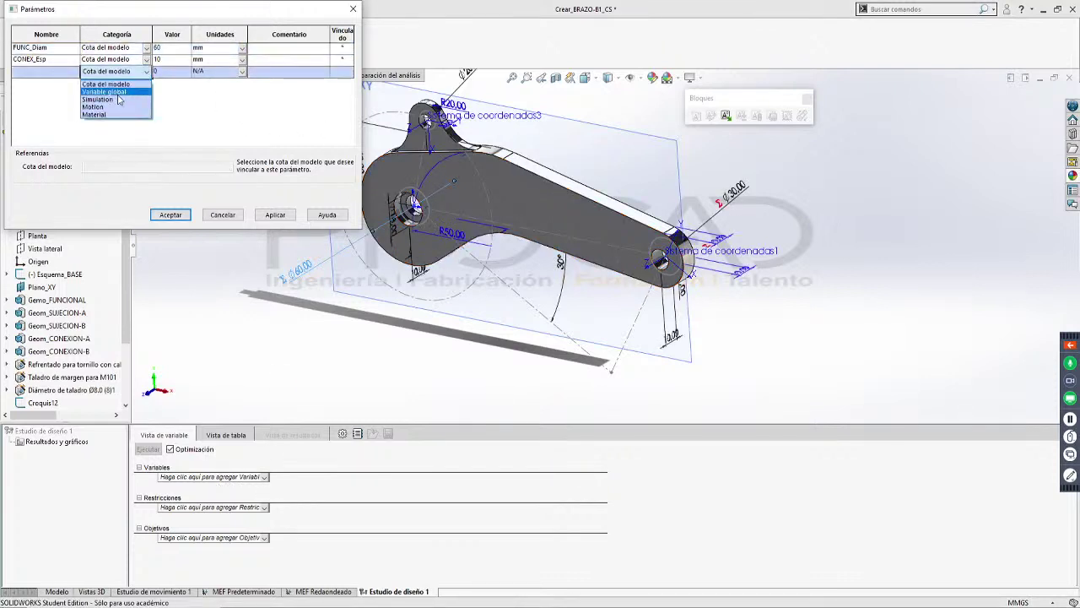
click(126, 92)
click(70, 73)
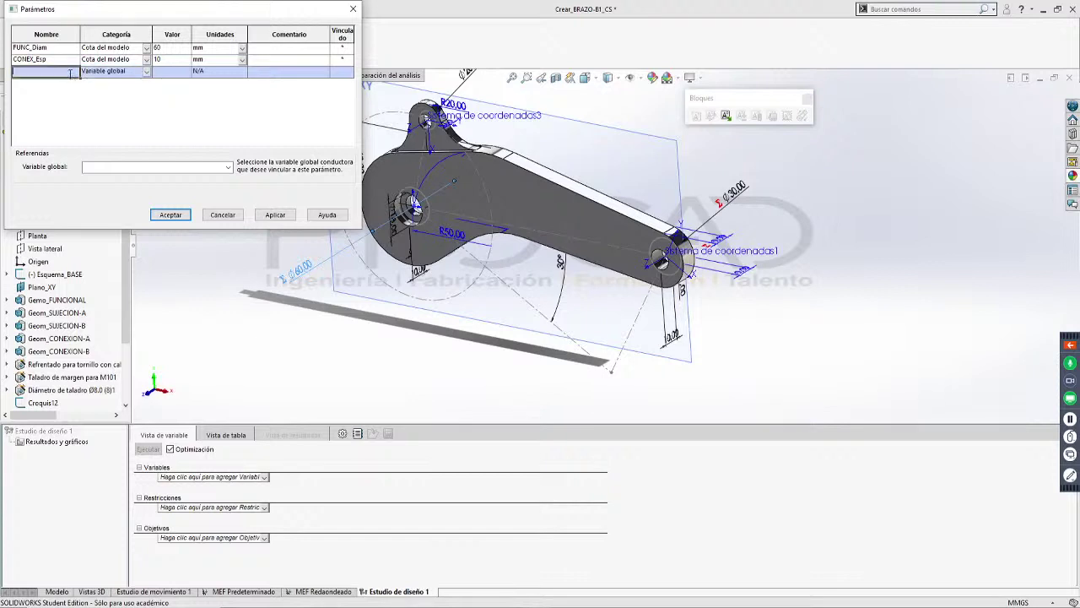
click(175, 74)
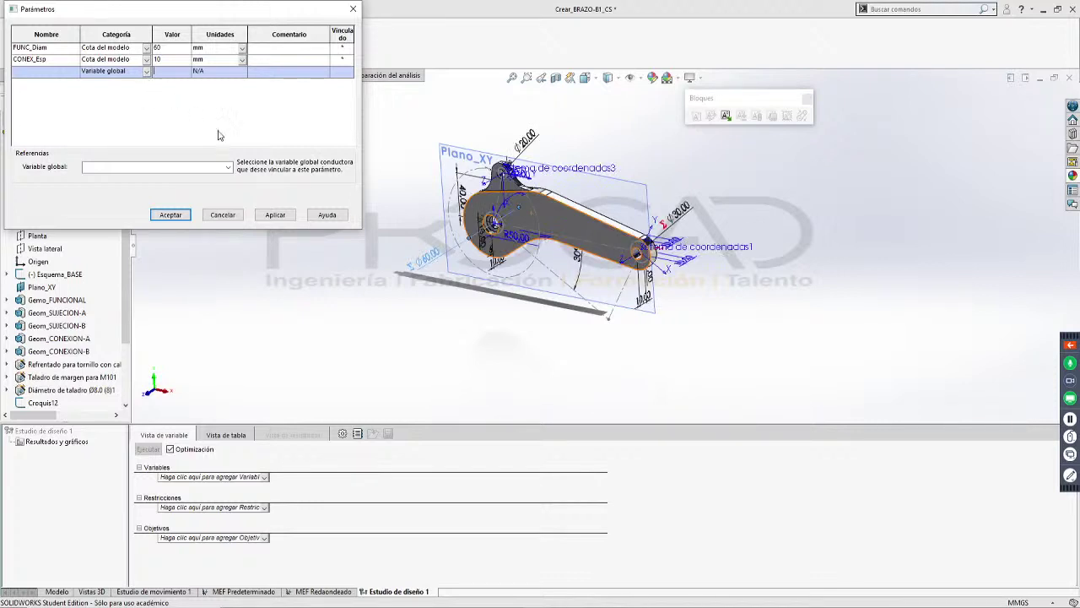
click(229, 216)
Try to add a model-dimension parameter named EjeA_DIAM linked to the equation-driven 60 mm diameter of the arm's large boss
click(264, 477)
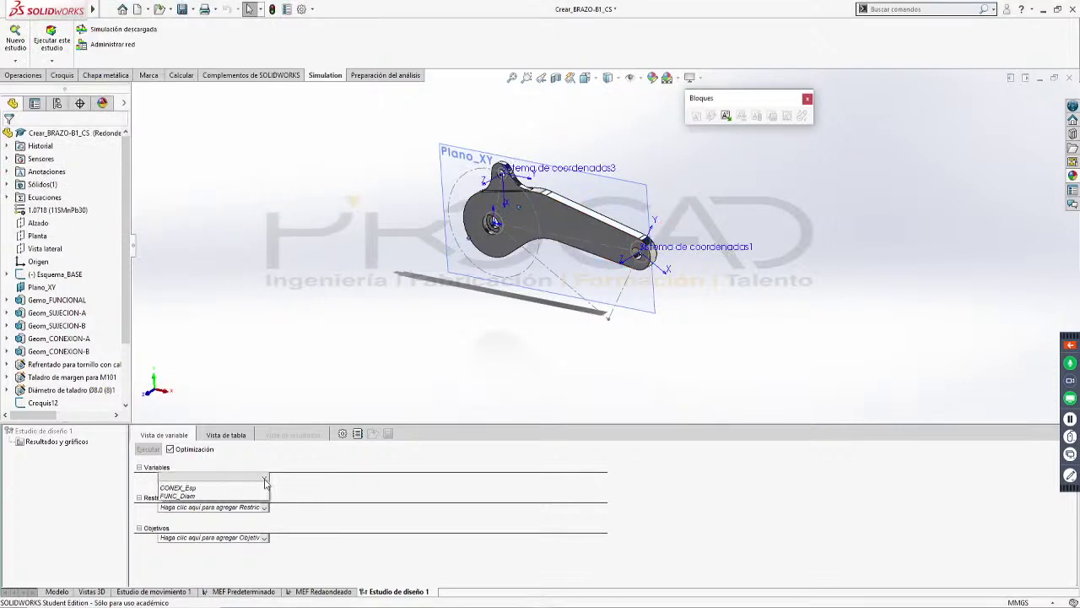
click(220, 419)
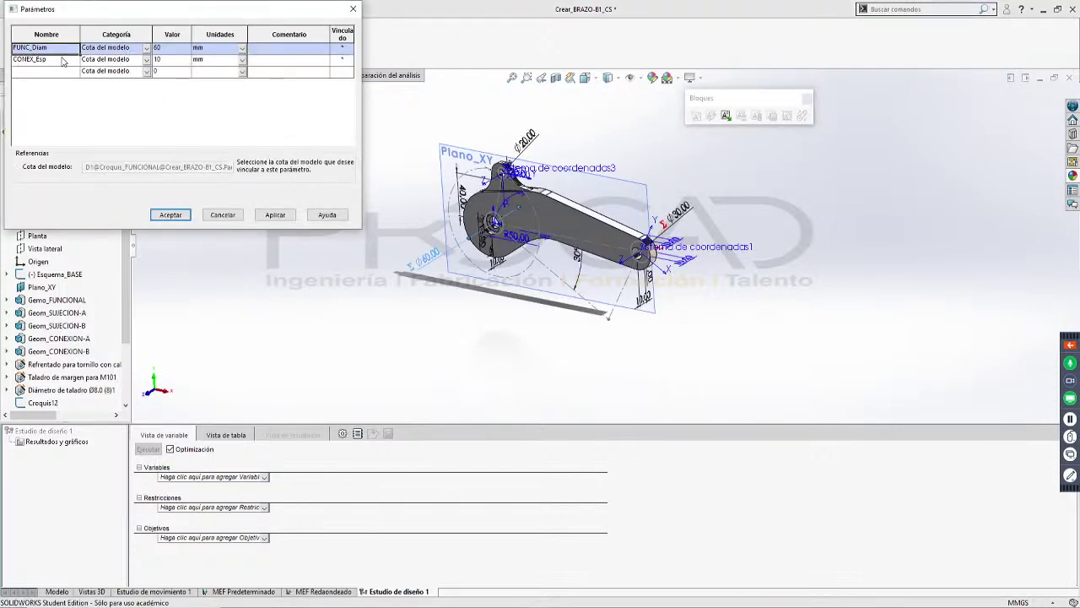
click(146, 71)
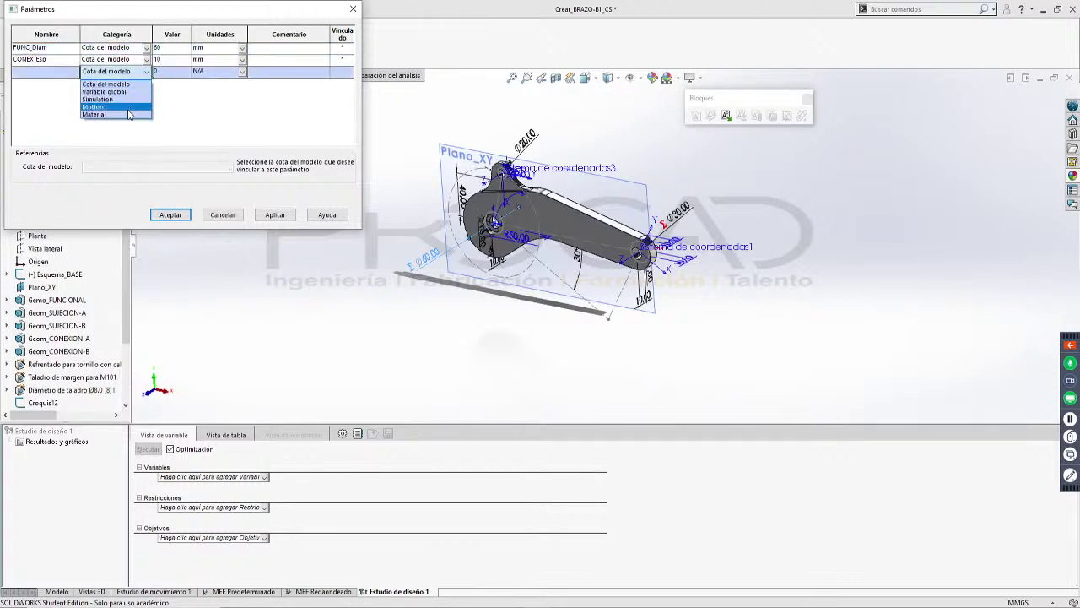
click(119, 85)
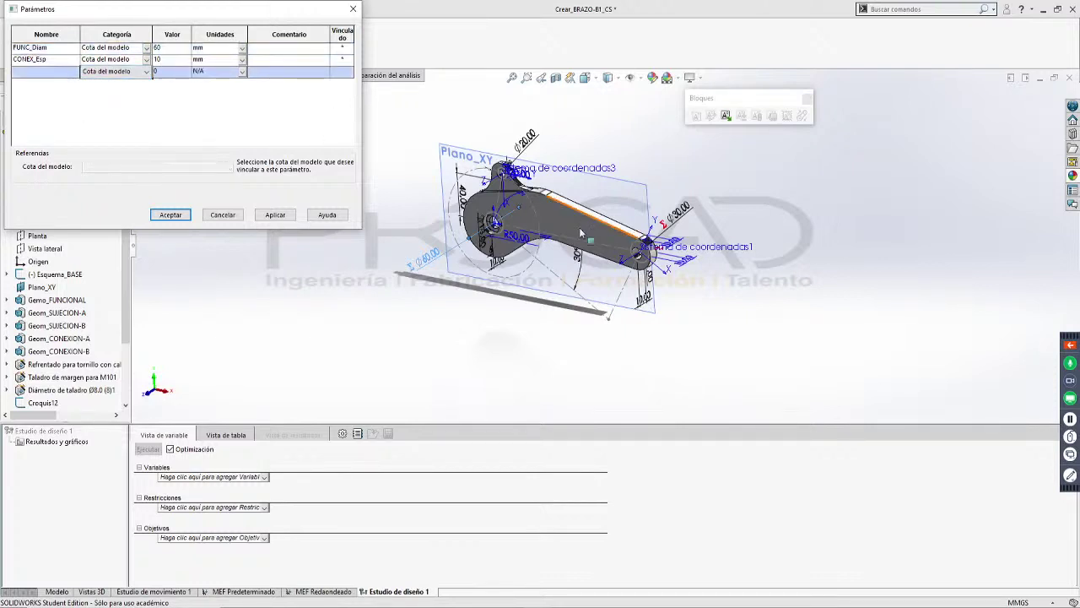
scroll(449, 259, down, 5)
scroll(492, 260, up, 3)
scroll(740, 182, down, 3)
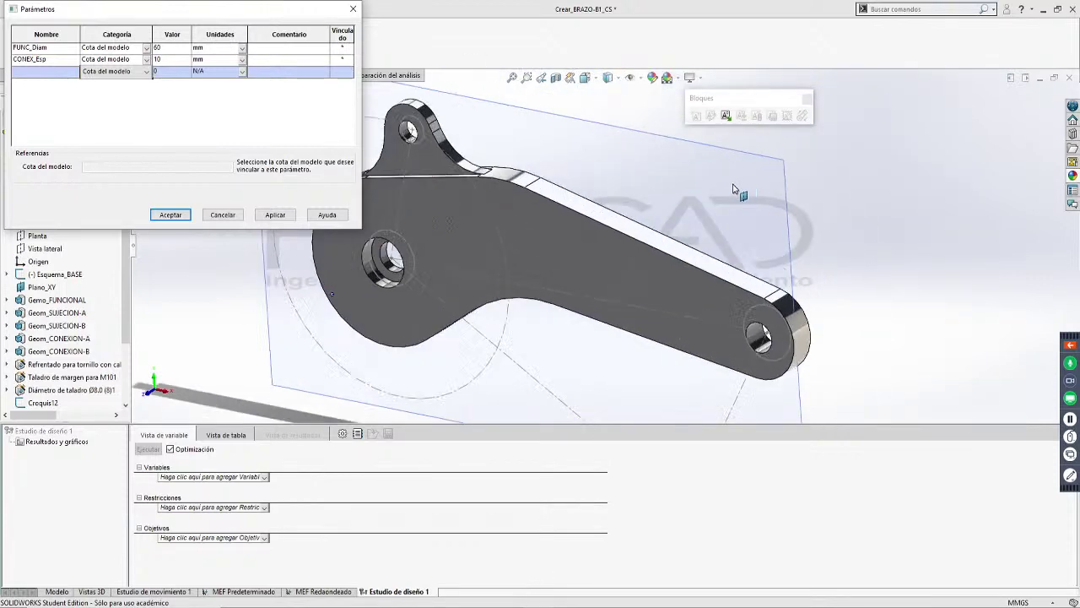
scroll(491, 202, up, 2)
click(60, 72)
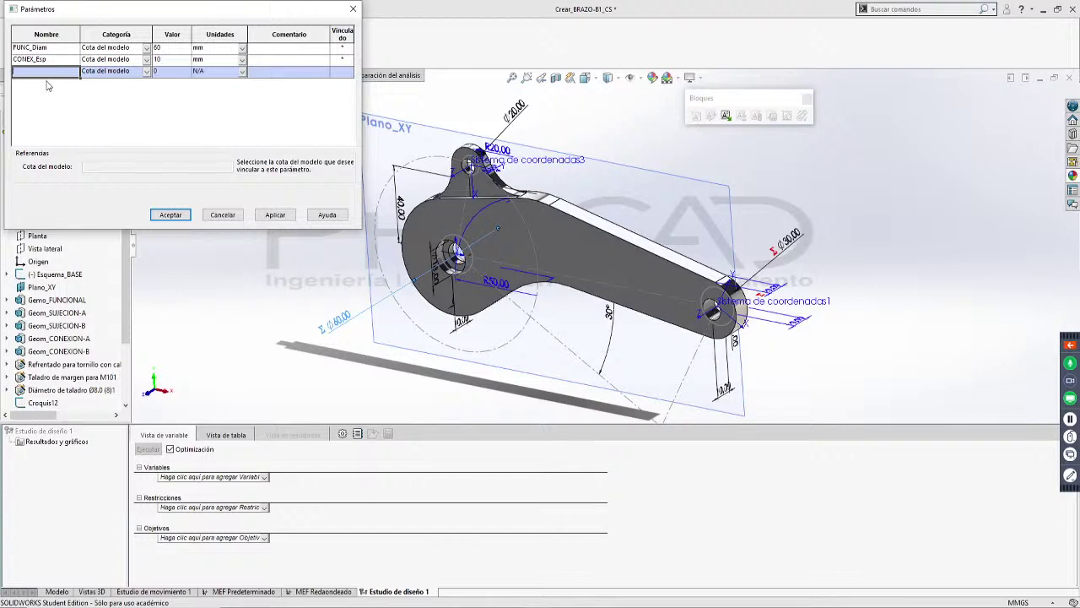
text(D)
key(BackSpace)
click(343, 326)
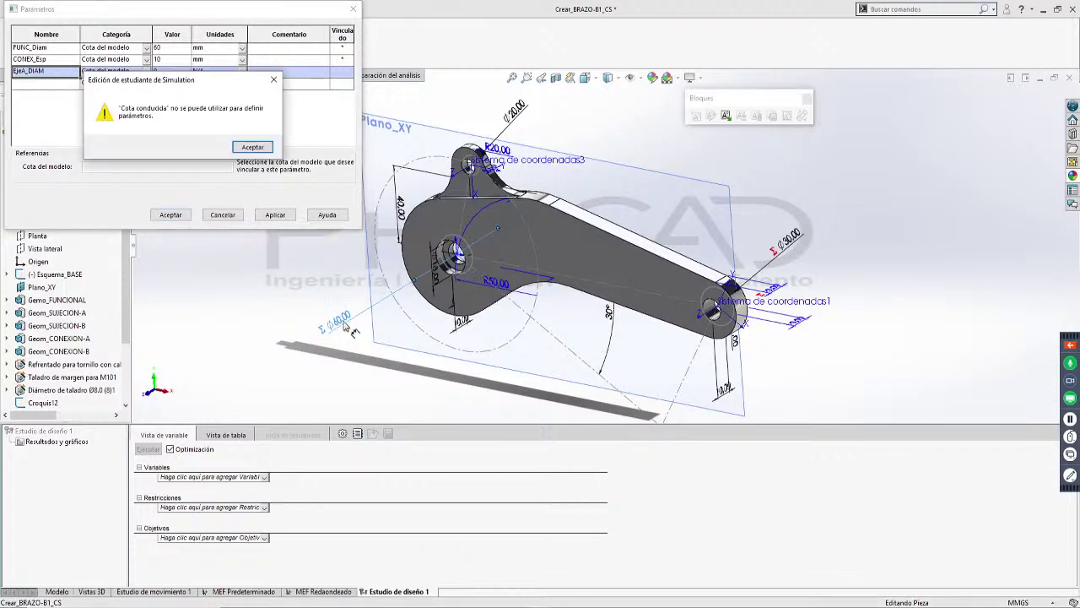
click(253, 147)
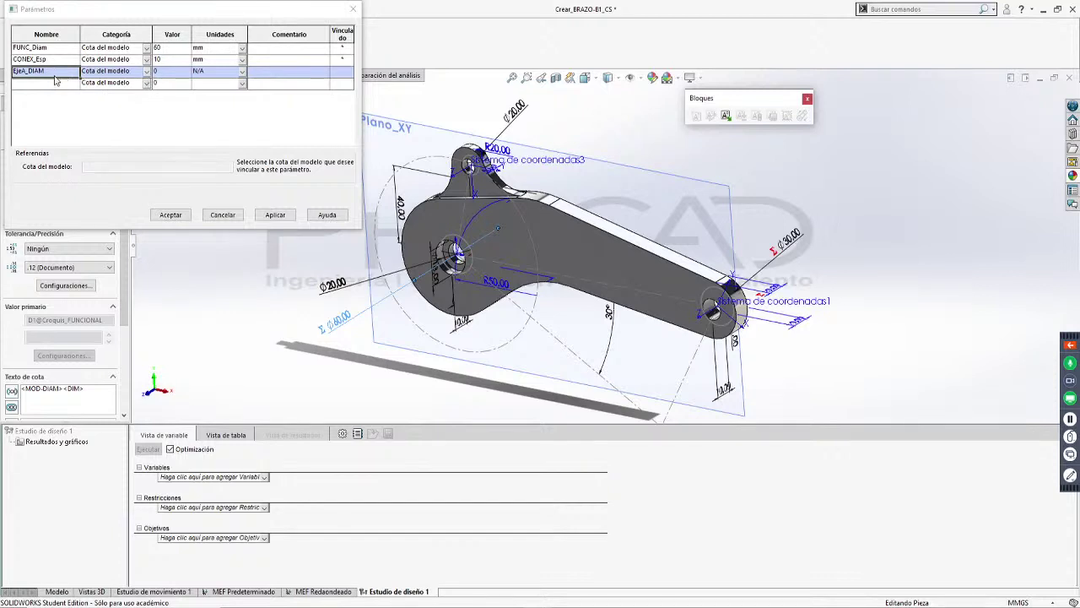
Try to define EjeA_DIAM as a global variable parameter, and discard the parameter edits
click(147, 74)
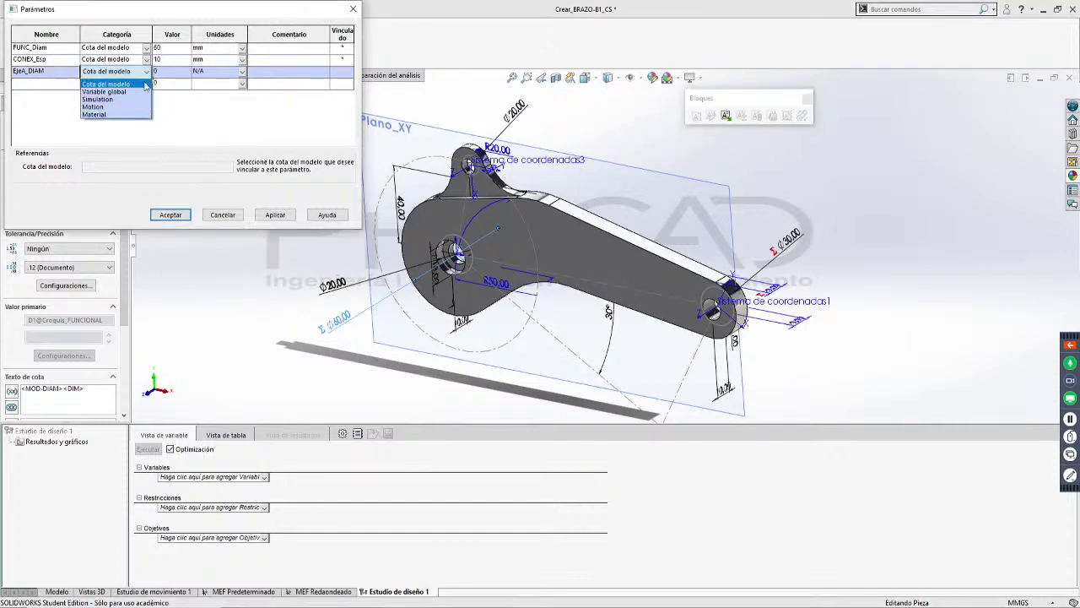
click(118, 91)
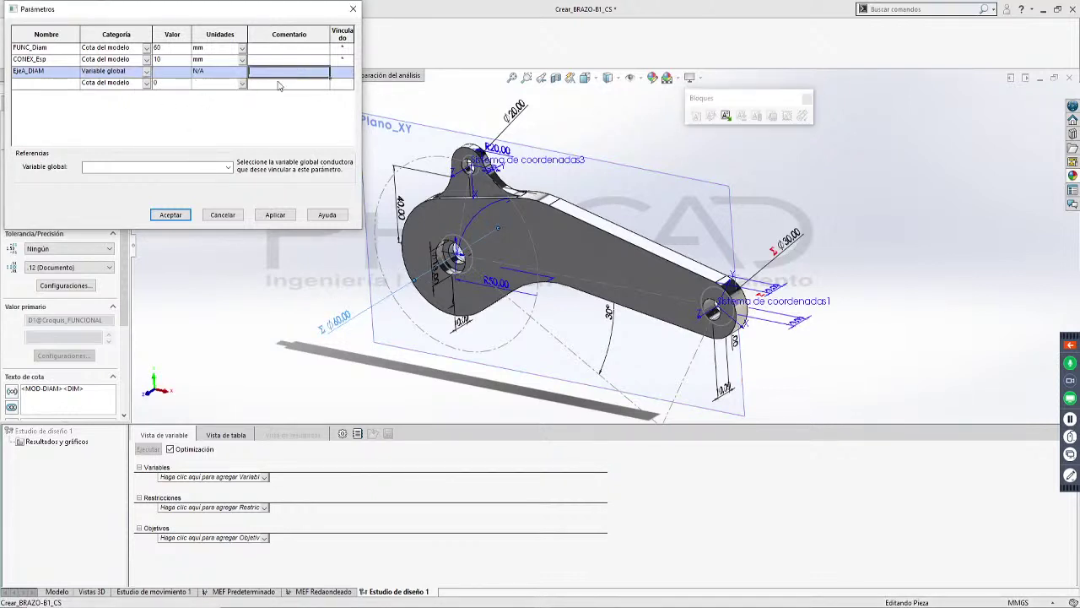
click(62, 83)
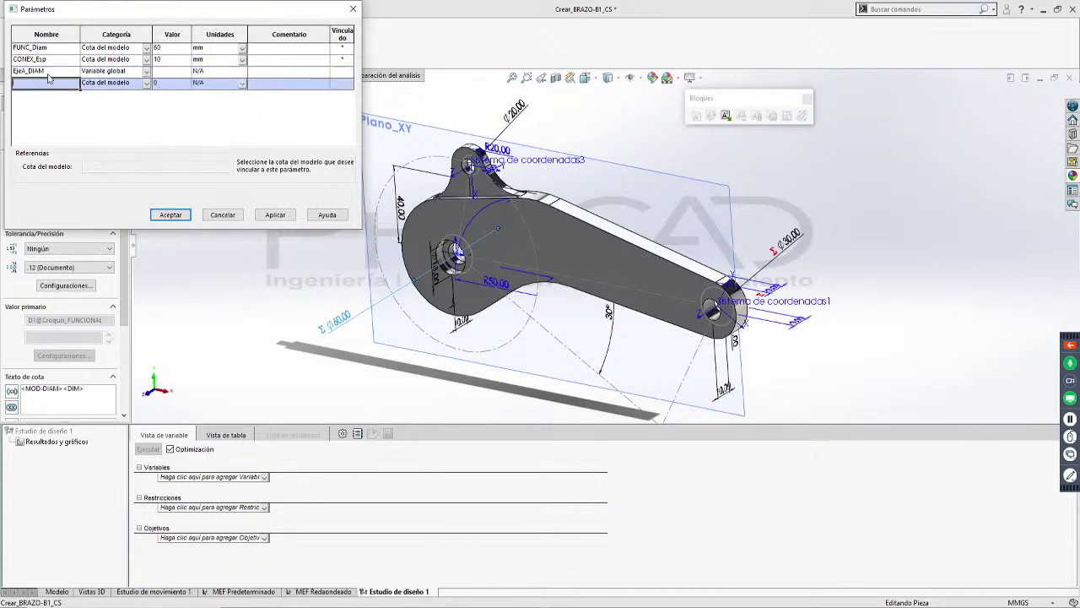
click(222, 215)
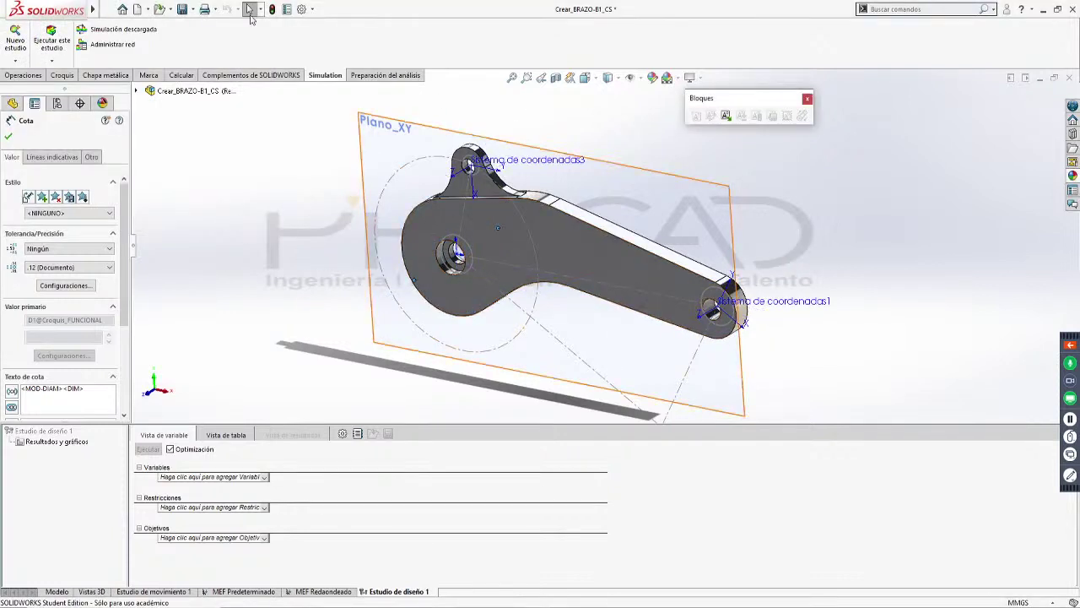
Edit Croquis_FUNCIONAL and replace the equation driving the large circle's diameter with a fixed 60 mm value
click(11, 134)
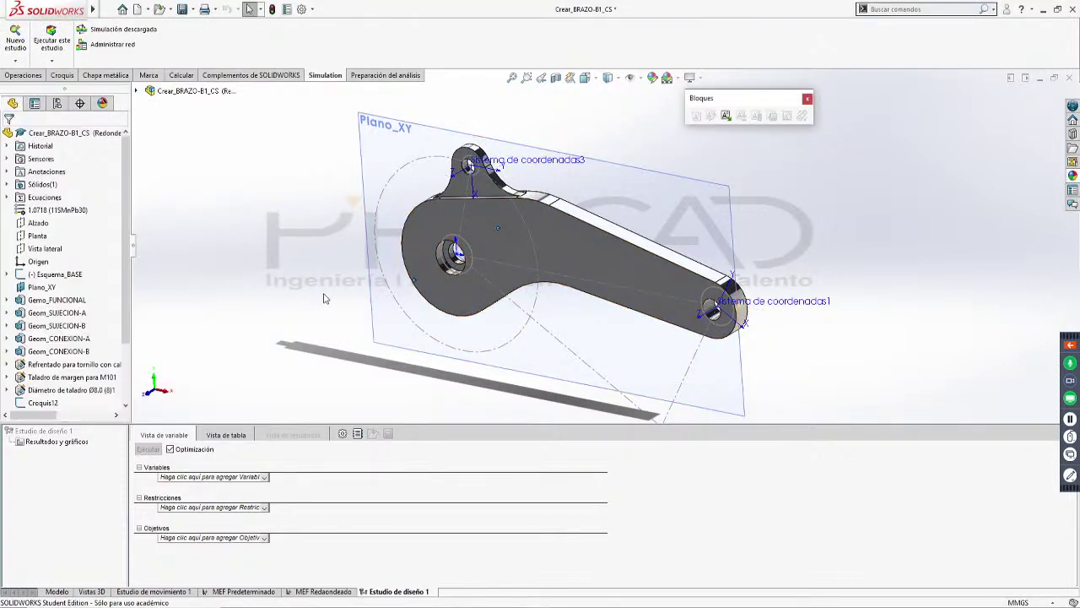
click(30, 76)
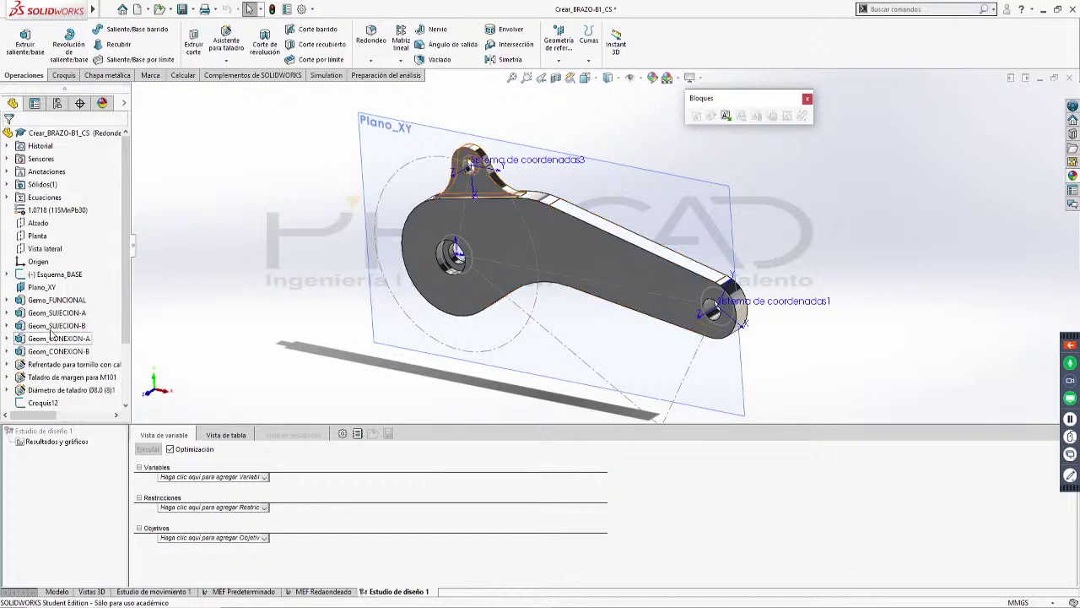
click(7, 300)
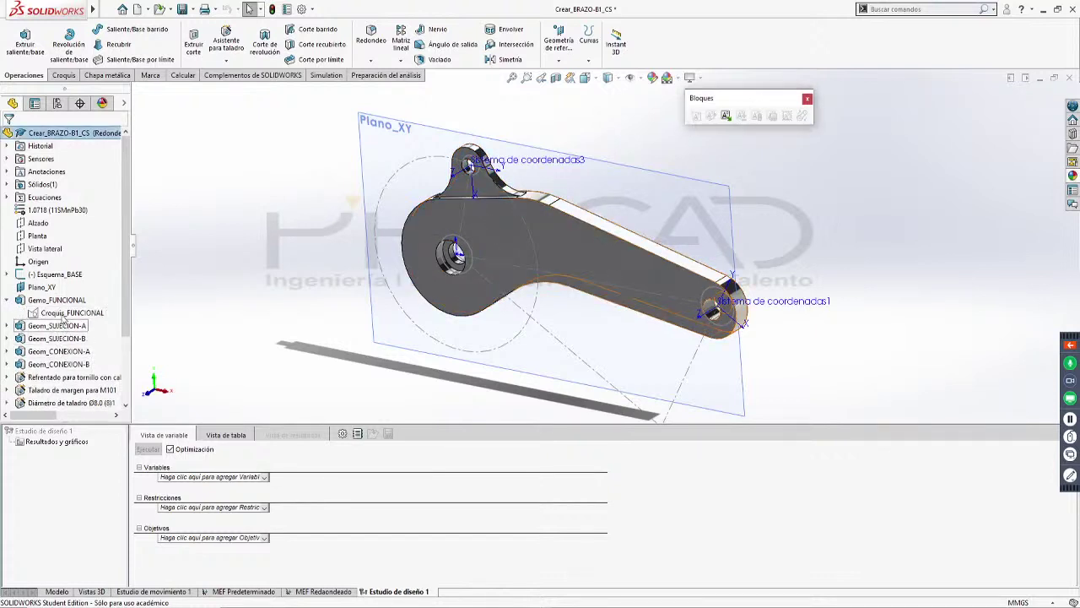
click(62, 313)
click(71, 277)
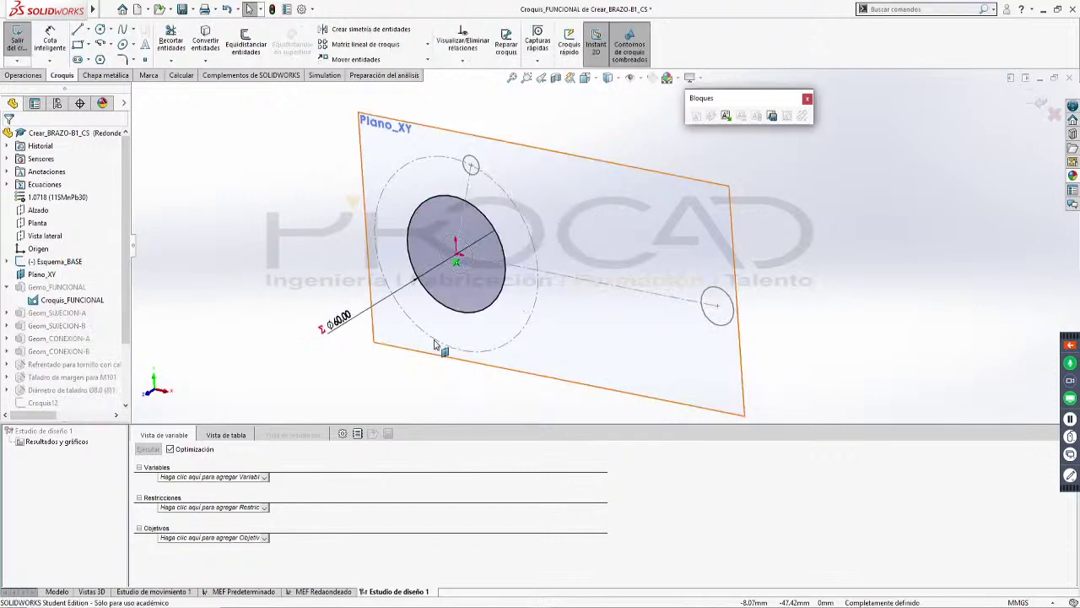
double_click(335, 322)
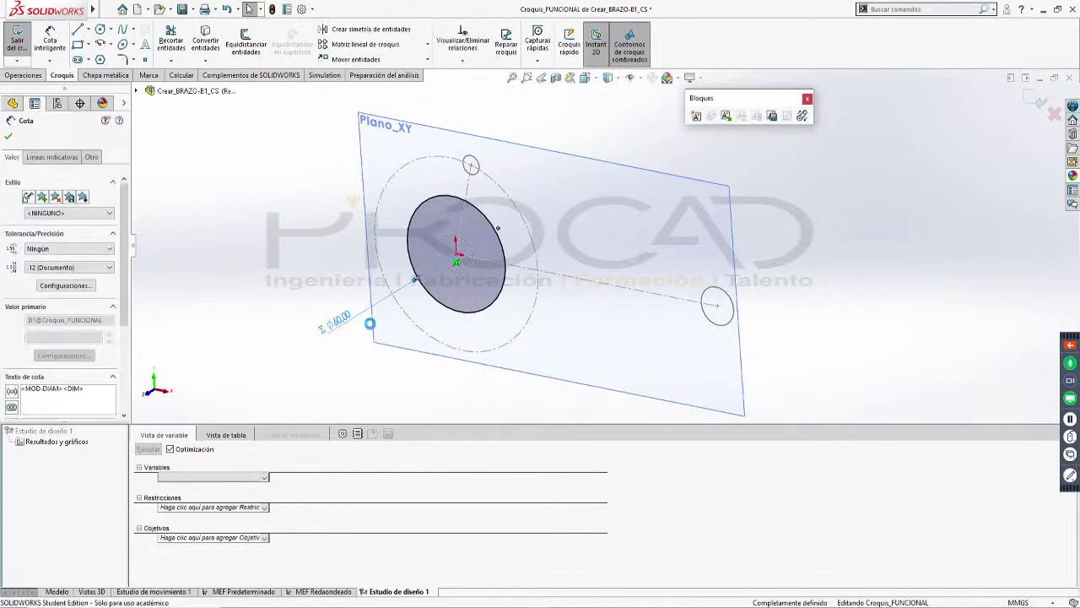
click(292, 334)
drag(342, 334, 181, 359)
text(60.00mm)
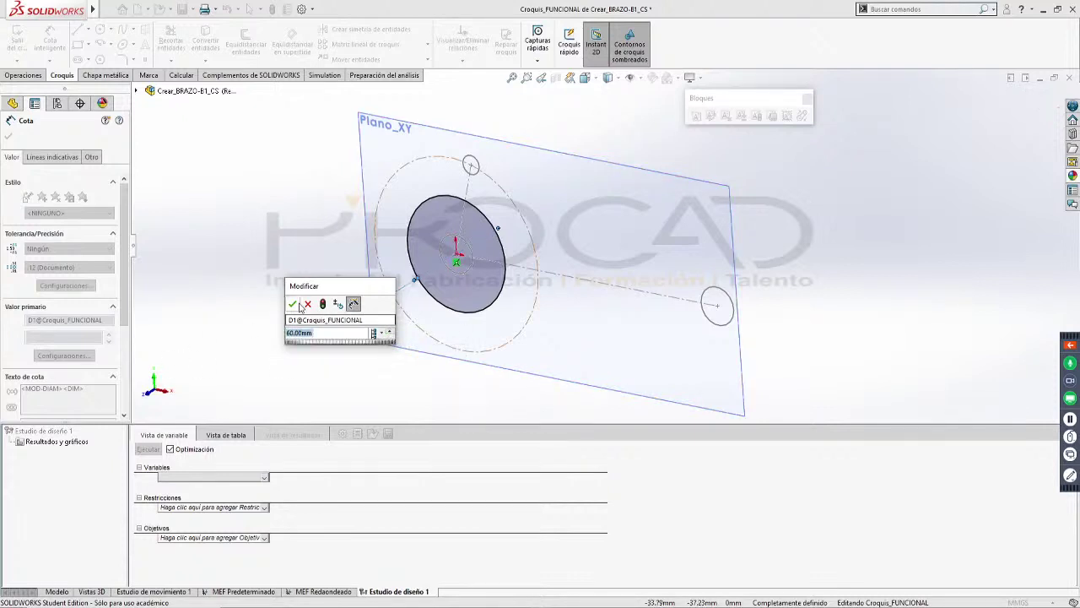
click(292, 303)
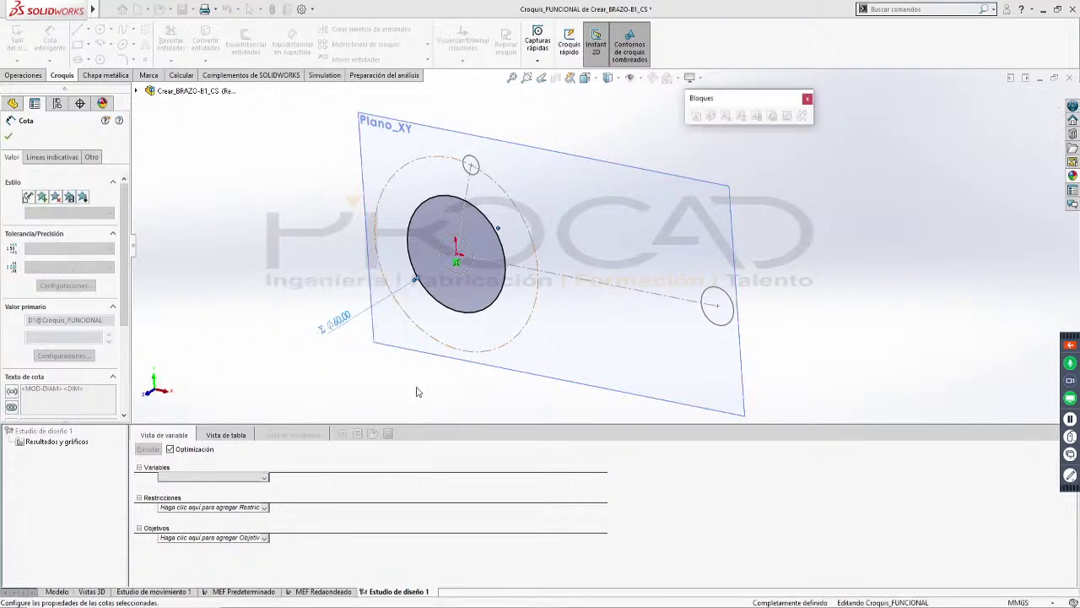
click(1034, 100)
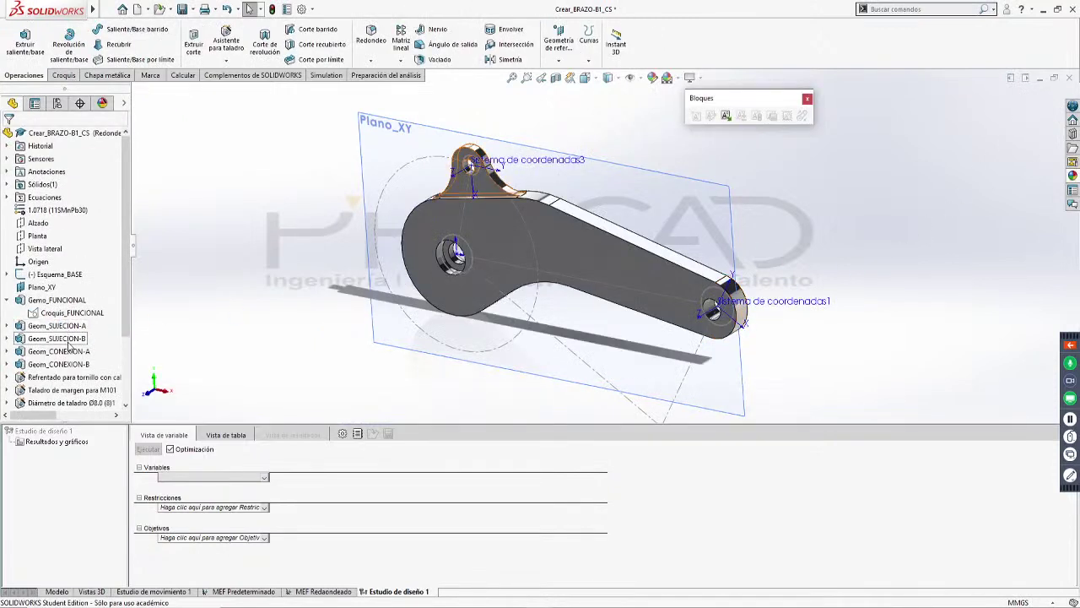
click(8, 351)
click(60, 363)
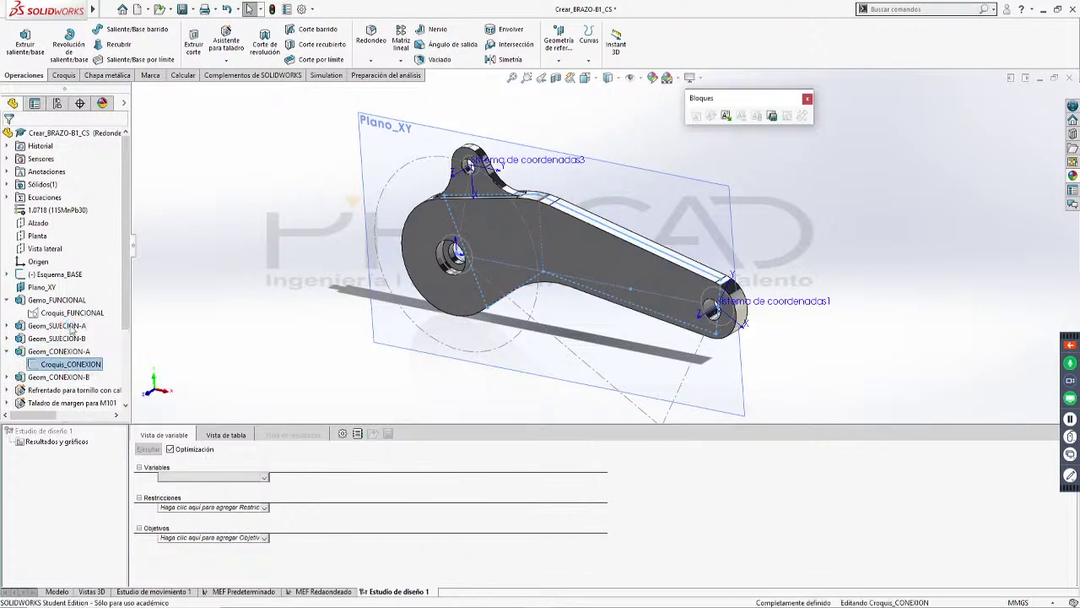
click(71, 326)
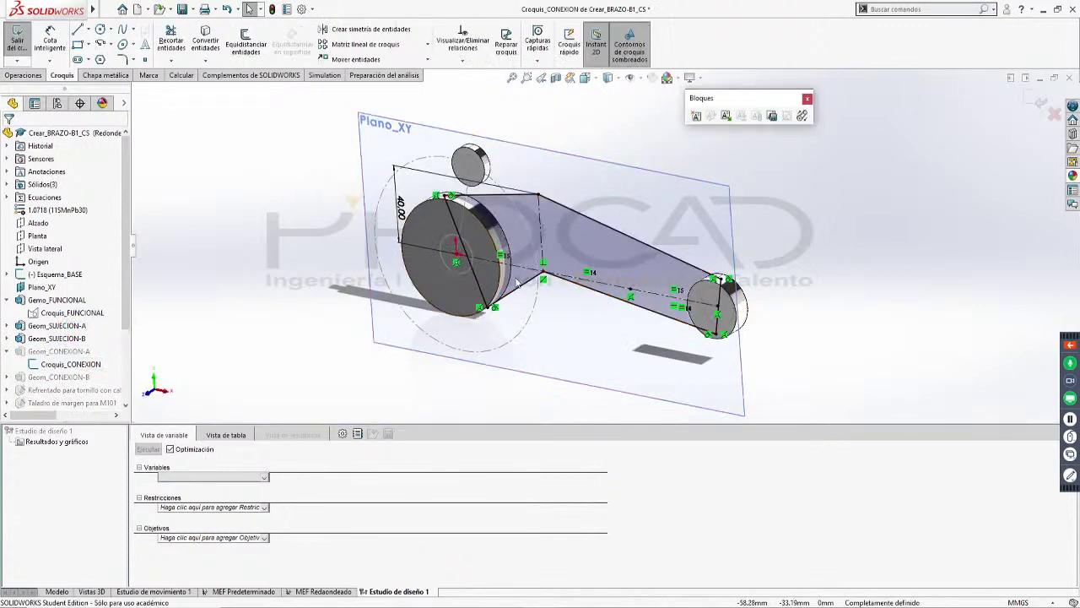
double_click(415, 332)
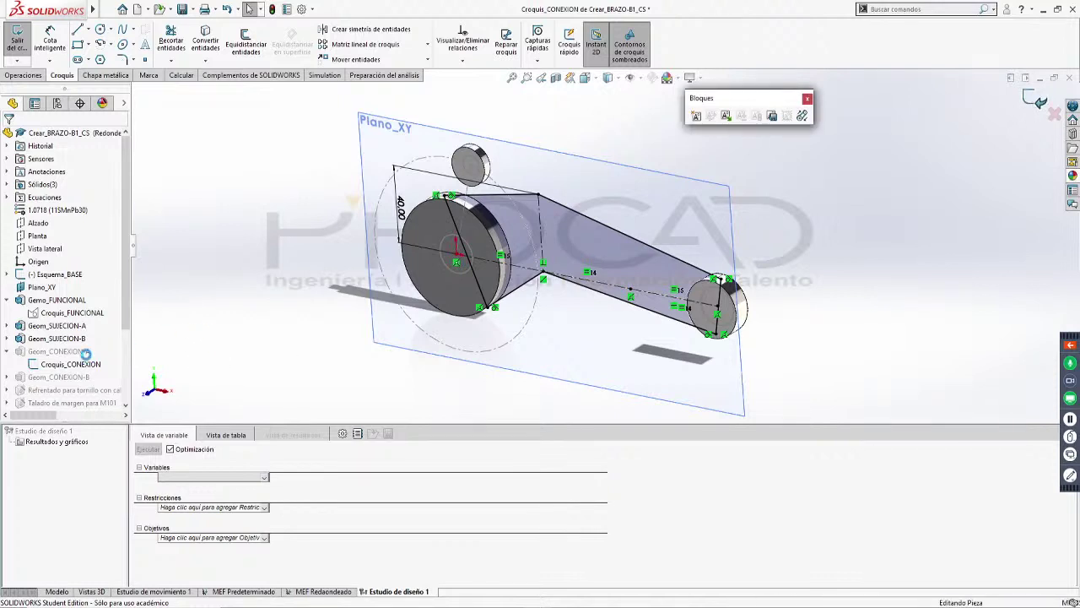
Edit the Geom_CONEXION-A extrusion, replacing its equation-driven mid-plane depth with a fixed 9 mm value
click(22, 351)
click(32, 318)
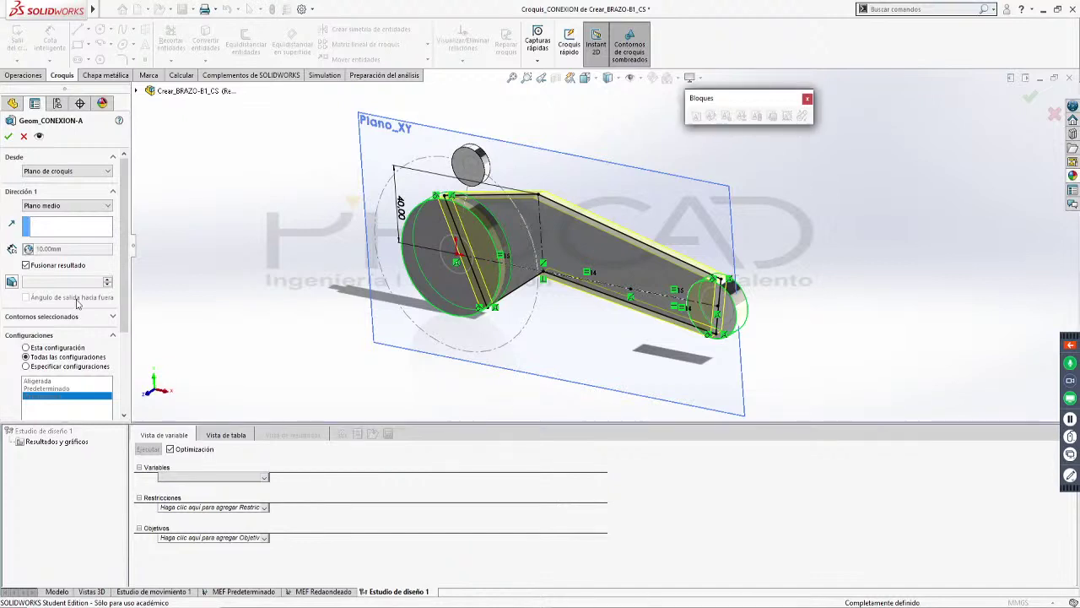
click(31, 250)
drag(88, 249, 1, 287)
text(10)
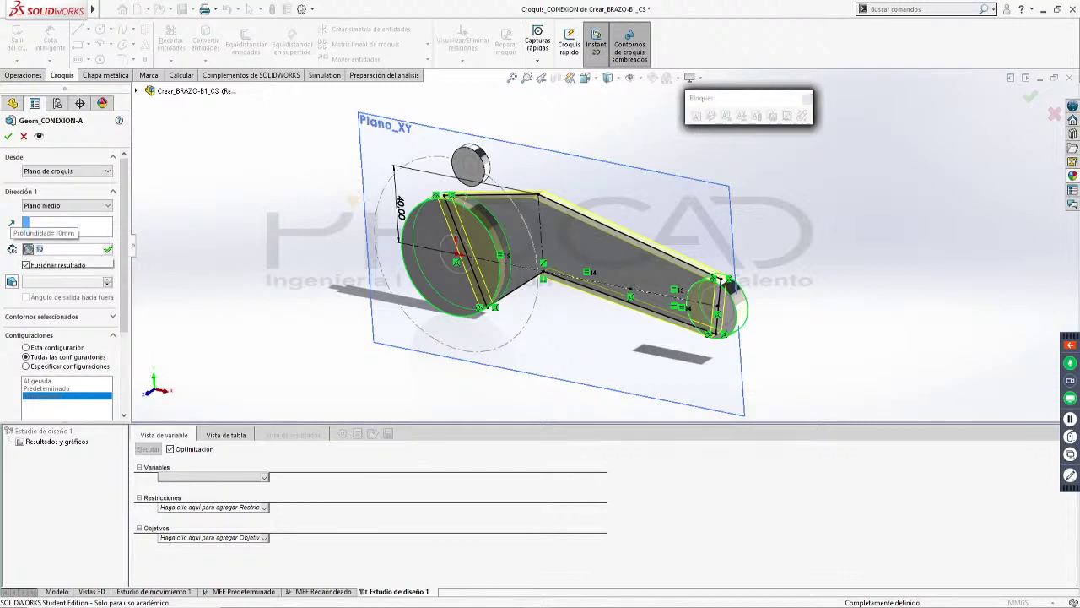
click(107, 251)
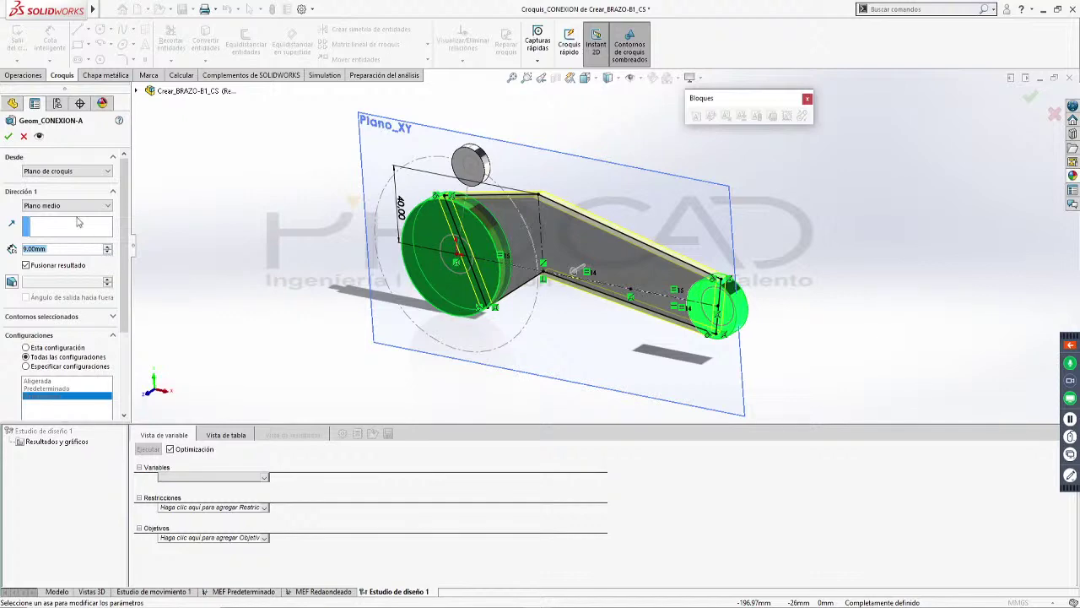
click(7, 136)
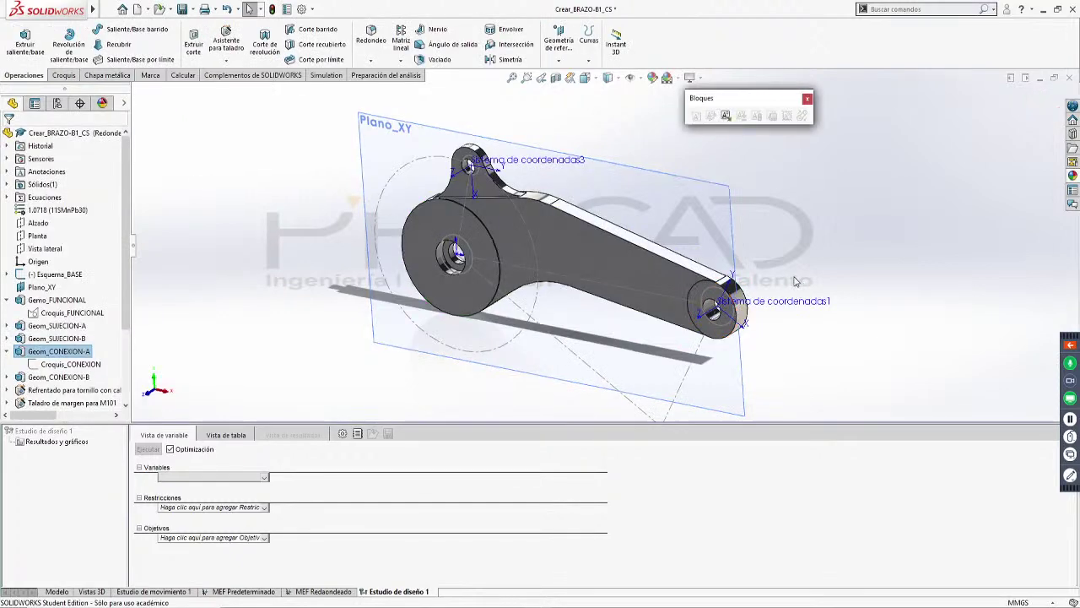
Try again to link a new EjeA_DIAM parameter to the large boss's fixed 60 mm diameter, and discard the parameter edits
middle_drag(607, 273, 572, 335)
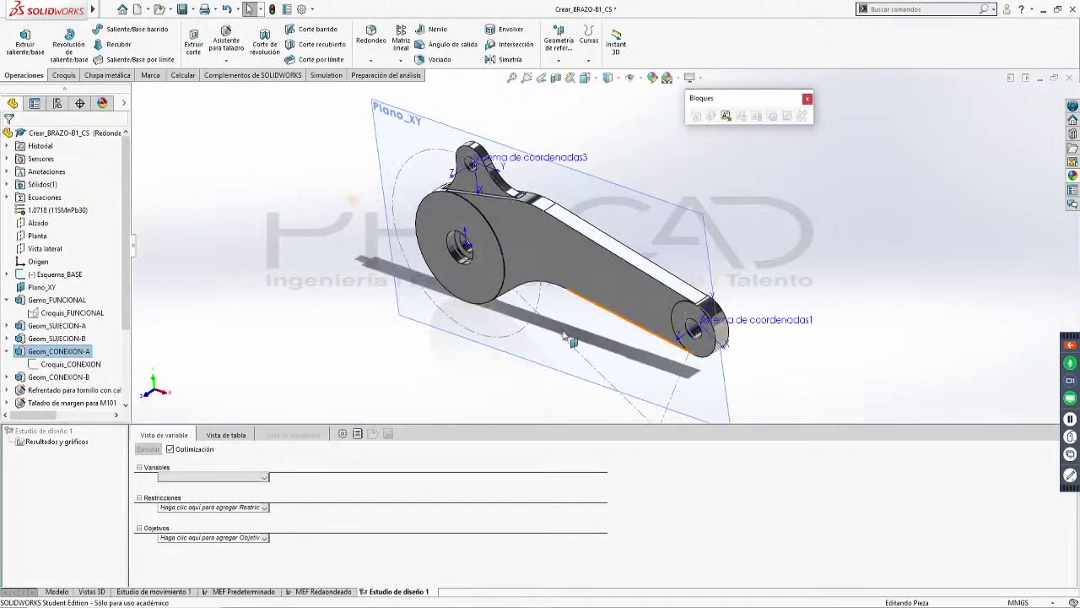
click(267, 479)
click(257, 488)
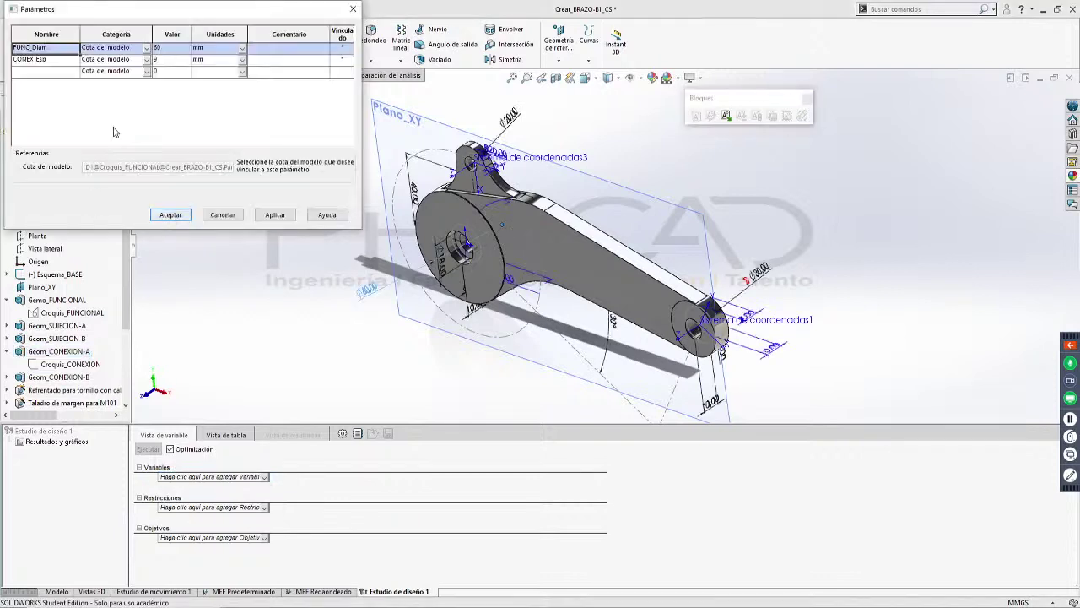
click(118, 71)
click(51, 77)
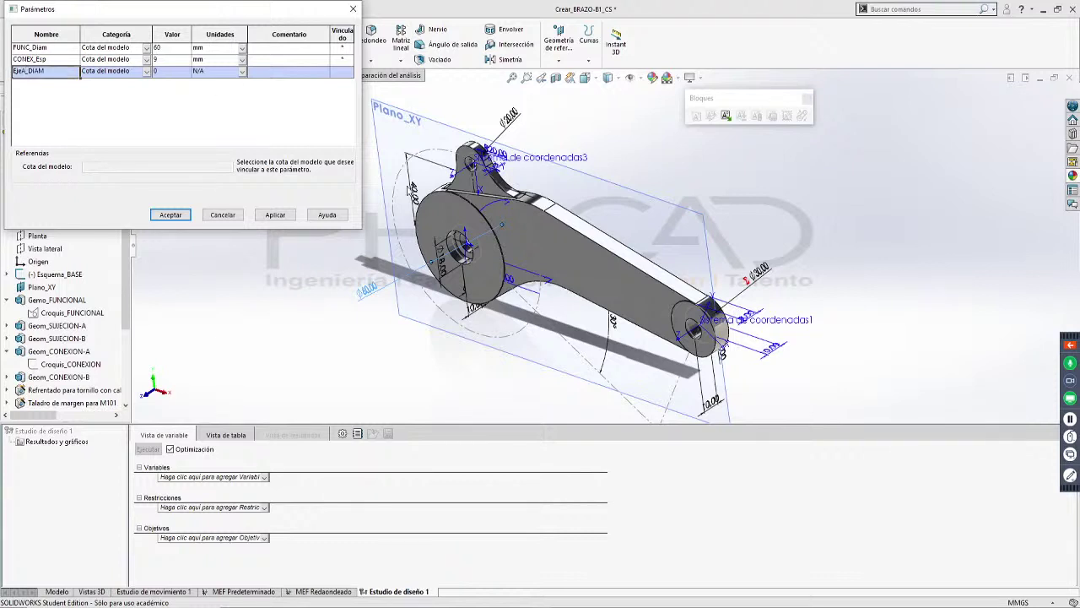
click(368, 290)
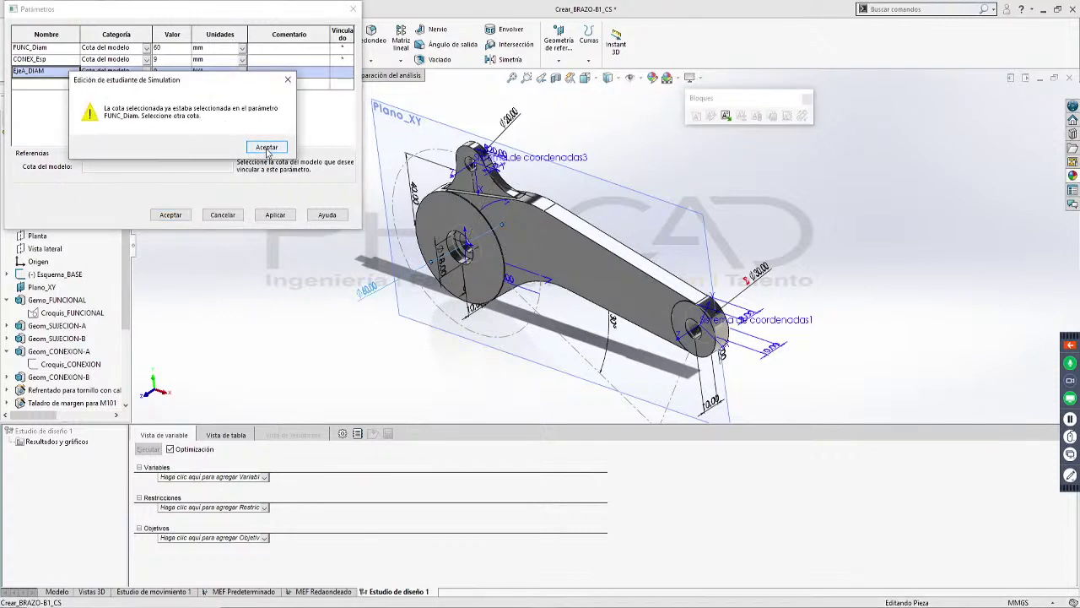
click(288, 80)
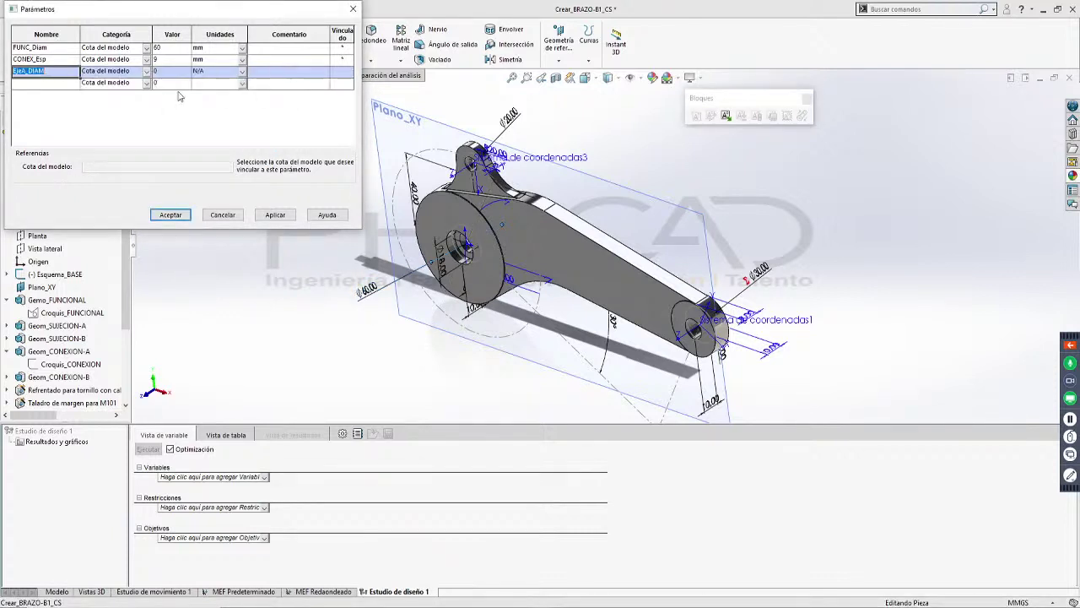
click(49, 52)
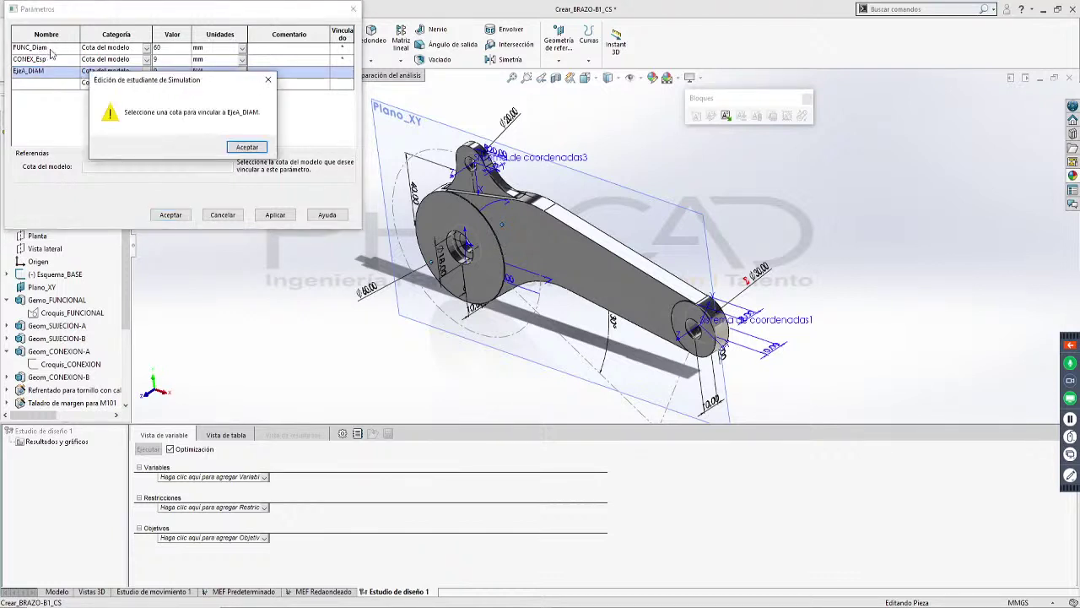
click(264, 78)
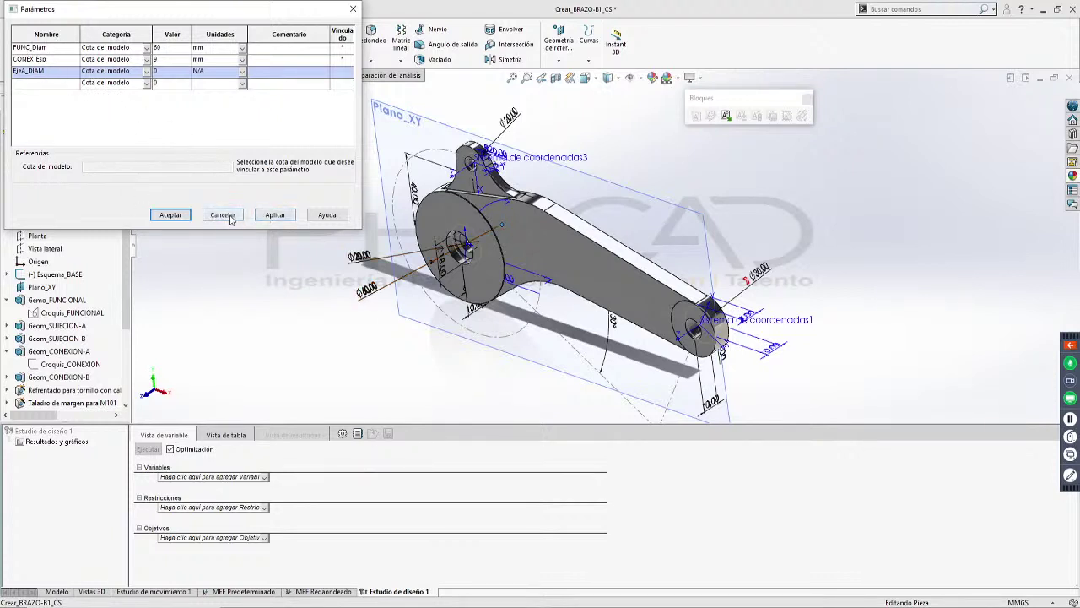
click(272, 214)
Add FUNC_Diam as a design study variable and set the maximum of its range to 60 mm
click(264, 477)
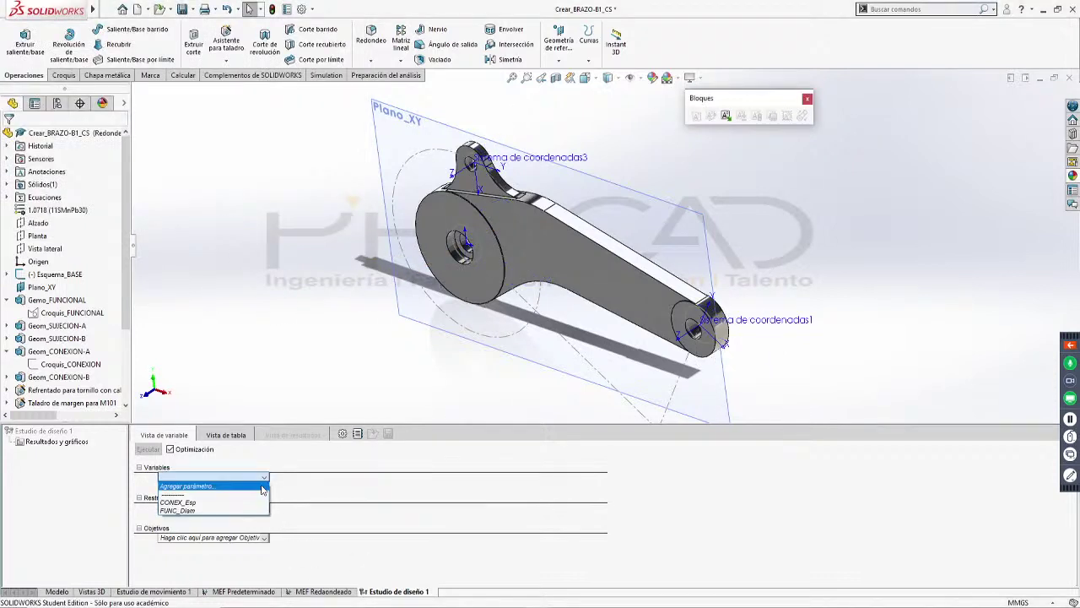
click(219, 511)
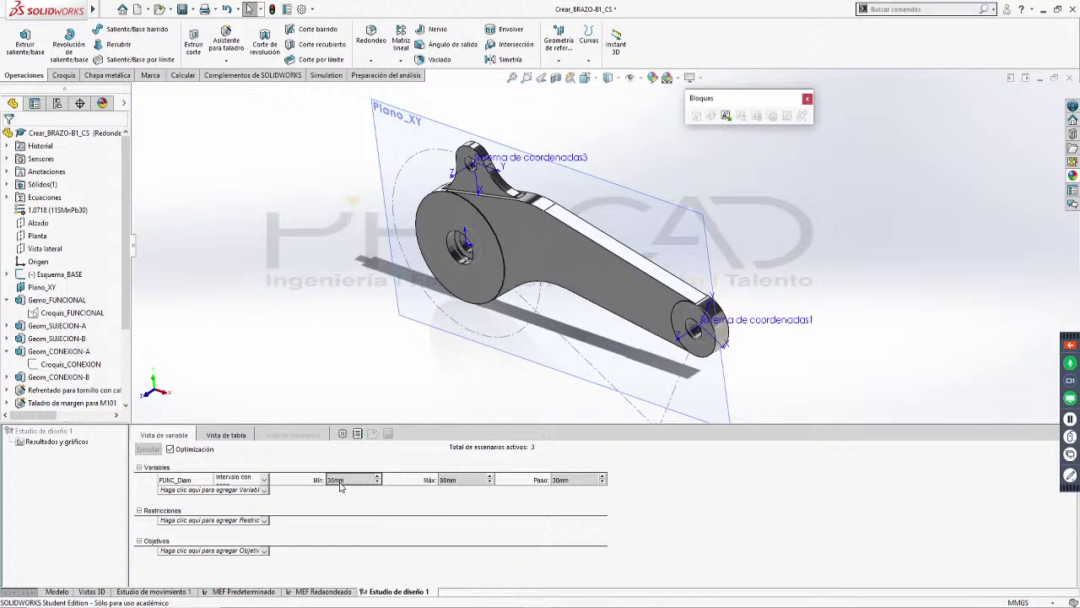
double_click(444, 480)
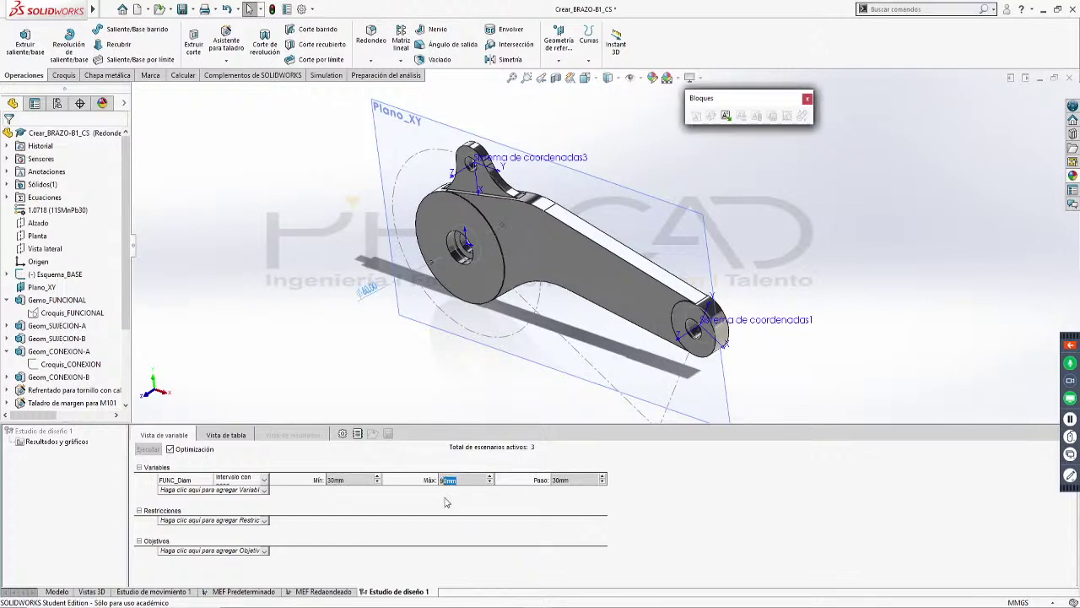
click(450, 505)
click(490, 593)
click(523, 523)
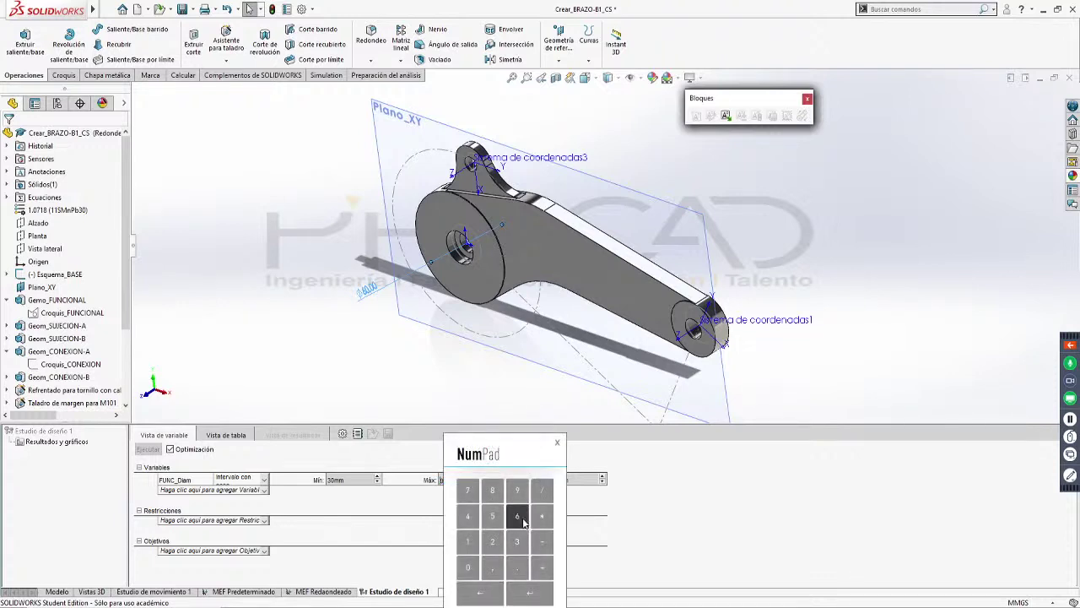
click(531, 595)
Set the step size of the FUNC_Diam variable to 10 mm
double_click(561, 481)
click(561, 482)
drag(569, 481, 557, 484)
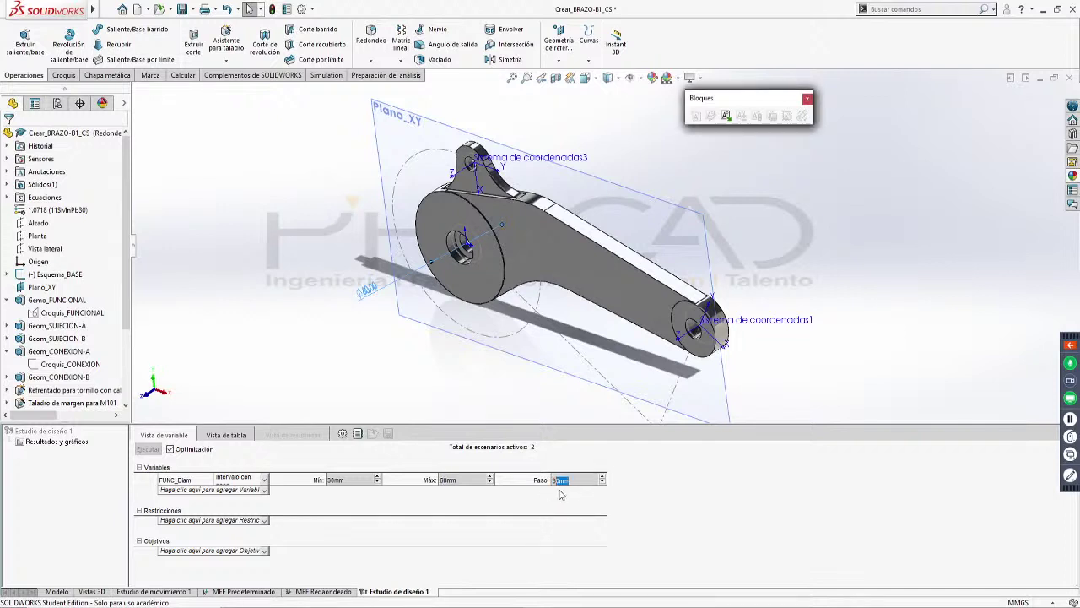
click(559, 482)
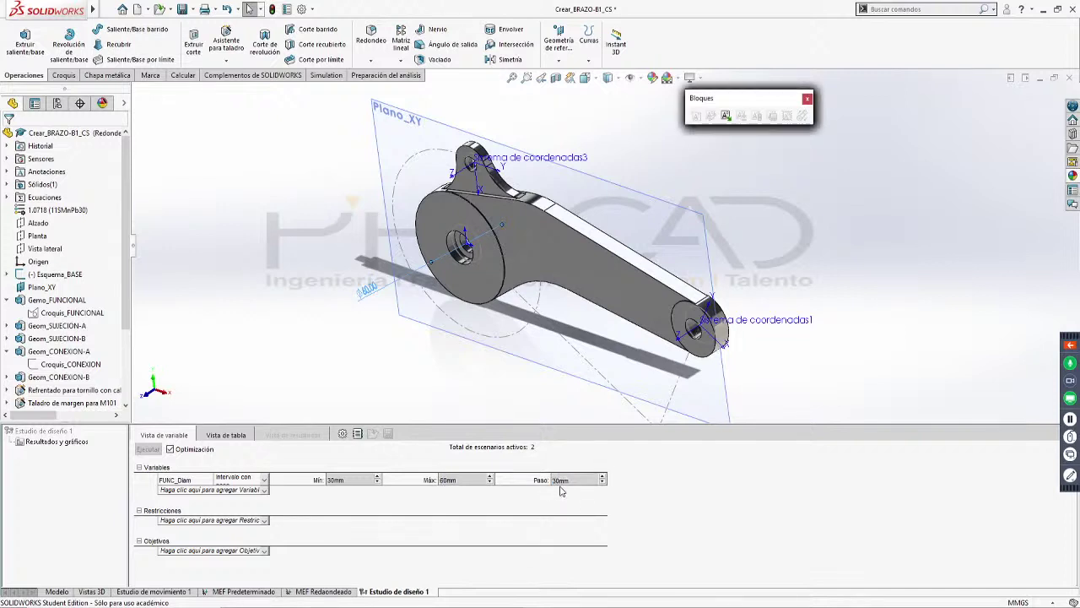
double_click(555, 481)
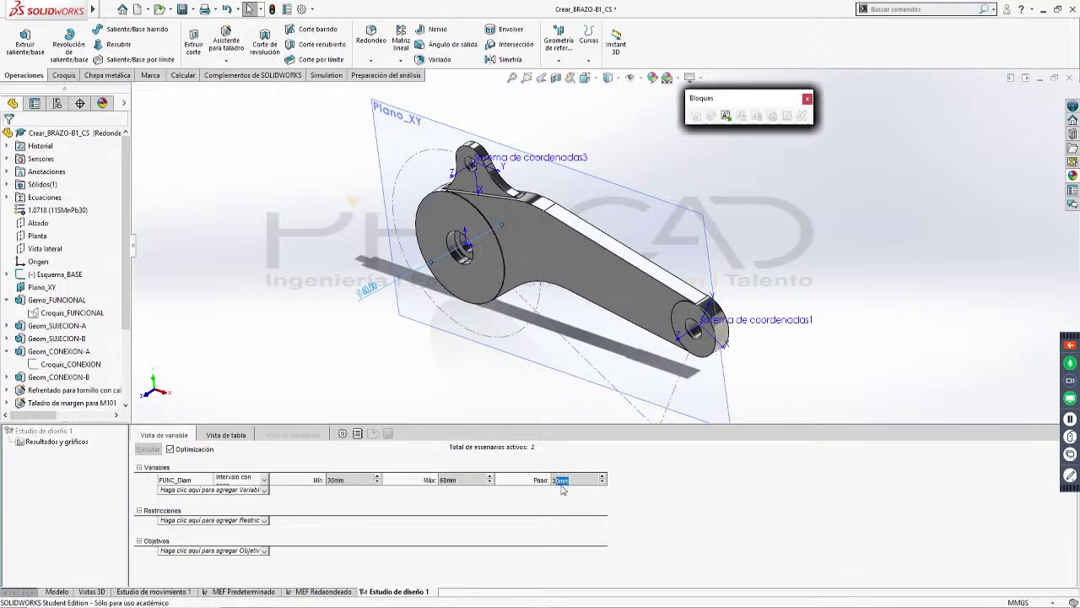
click(609, 592)
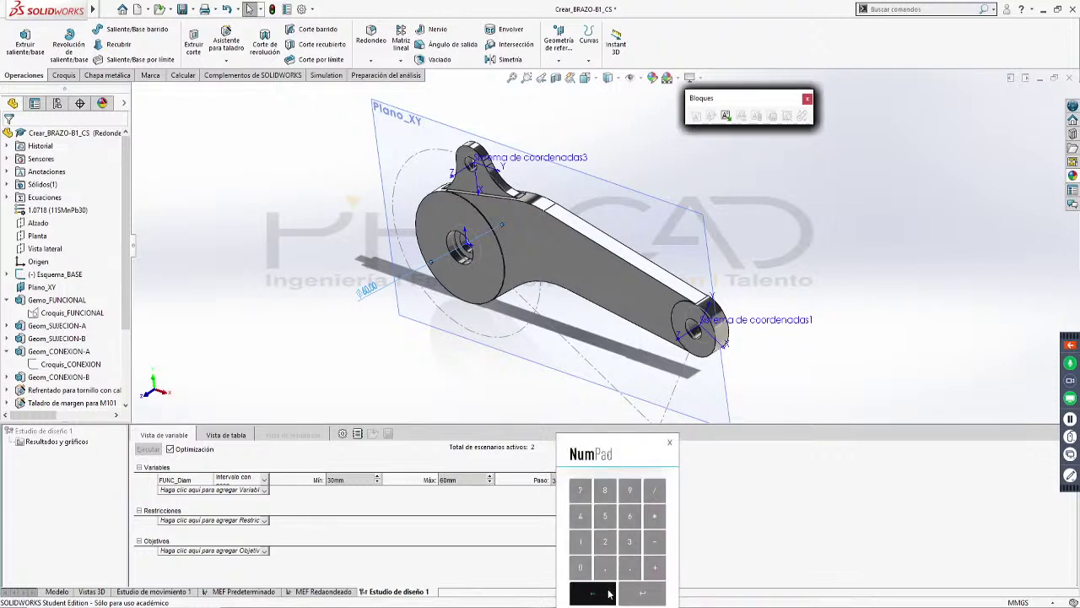
drag(588, 454, 644, 454)
click(636, 541)
click(635, 567)
click(692, 593)
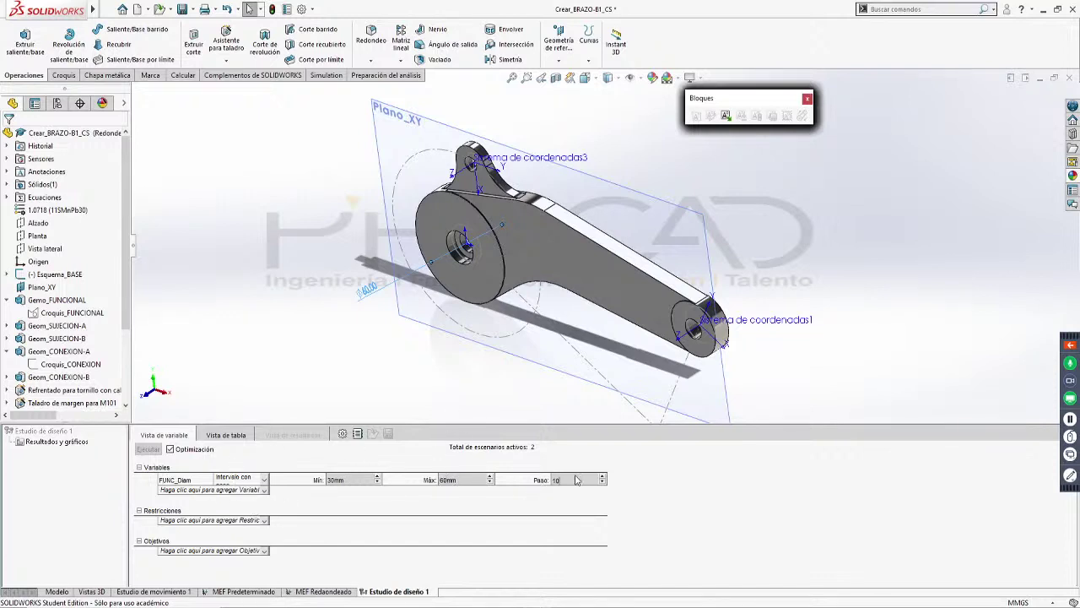
click(465, 481)
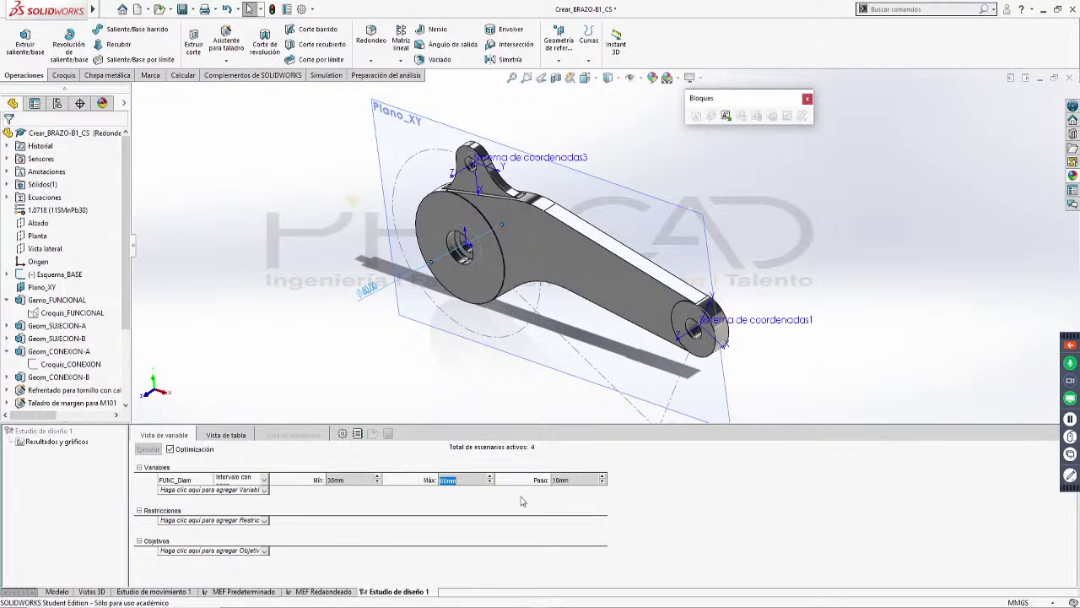
Try to define a model-dimension parameter named Espesor_BIELA, and discard the parameter edits
click(265, 490)
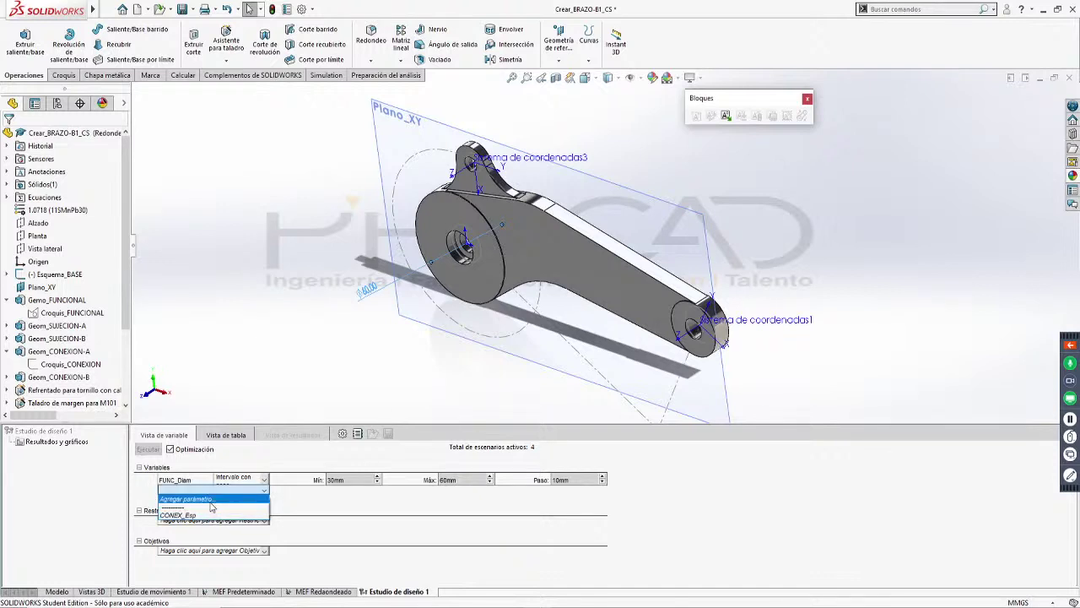
click(210, 503)
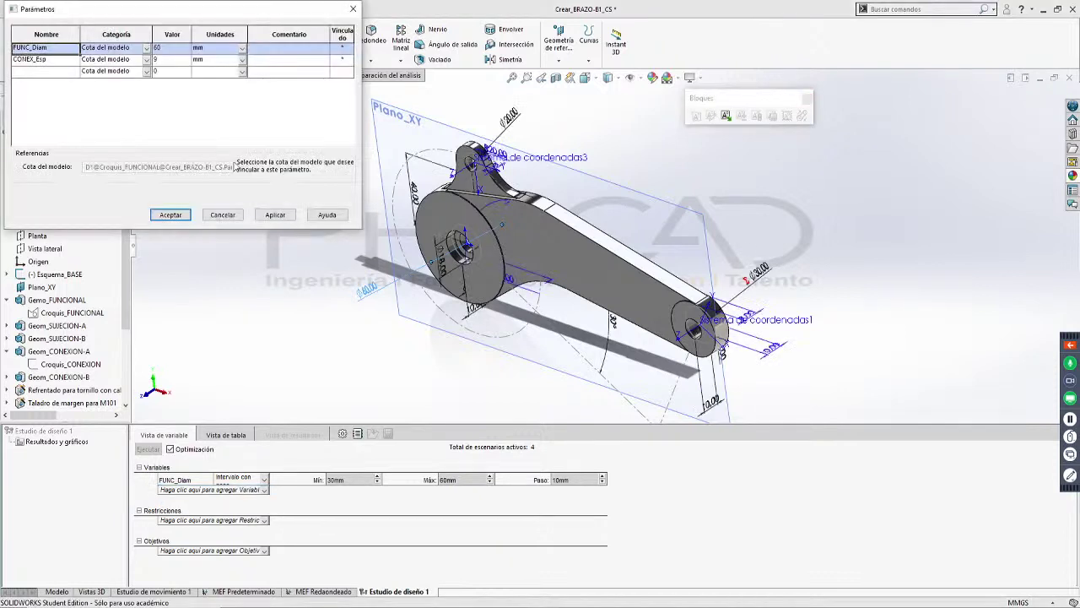
click(147, 72)
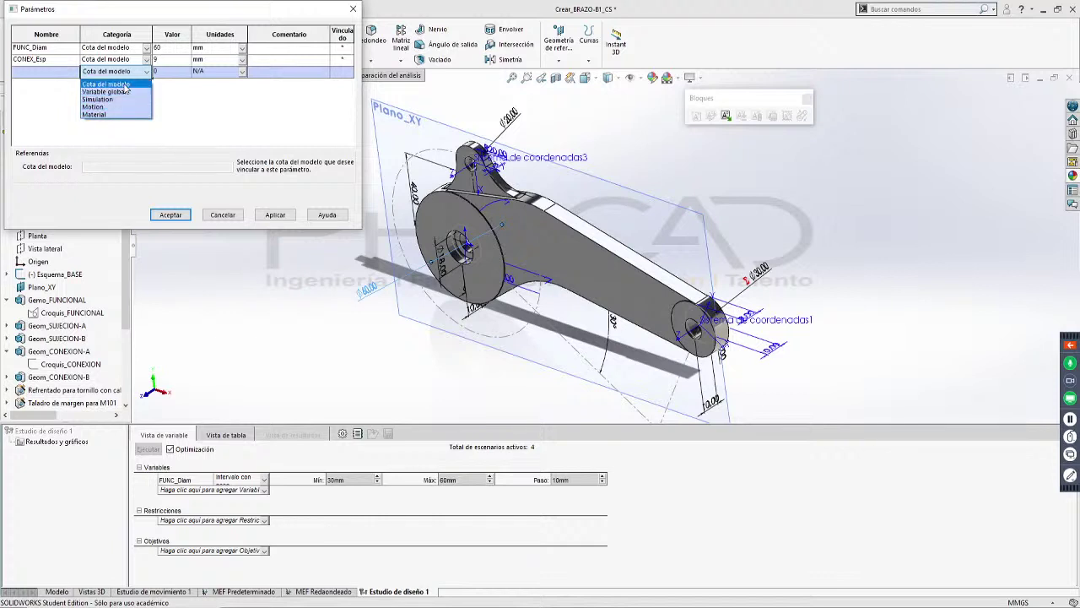
click(105, 85)
click(39, 71)
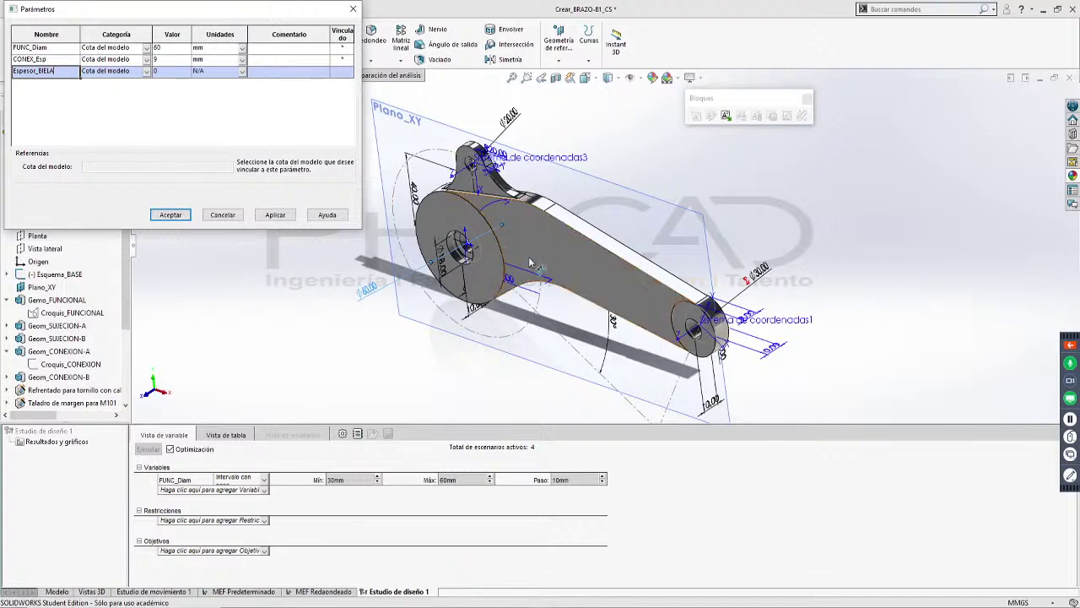
click(729, 227)
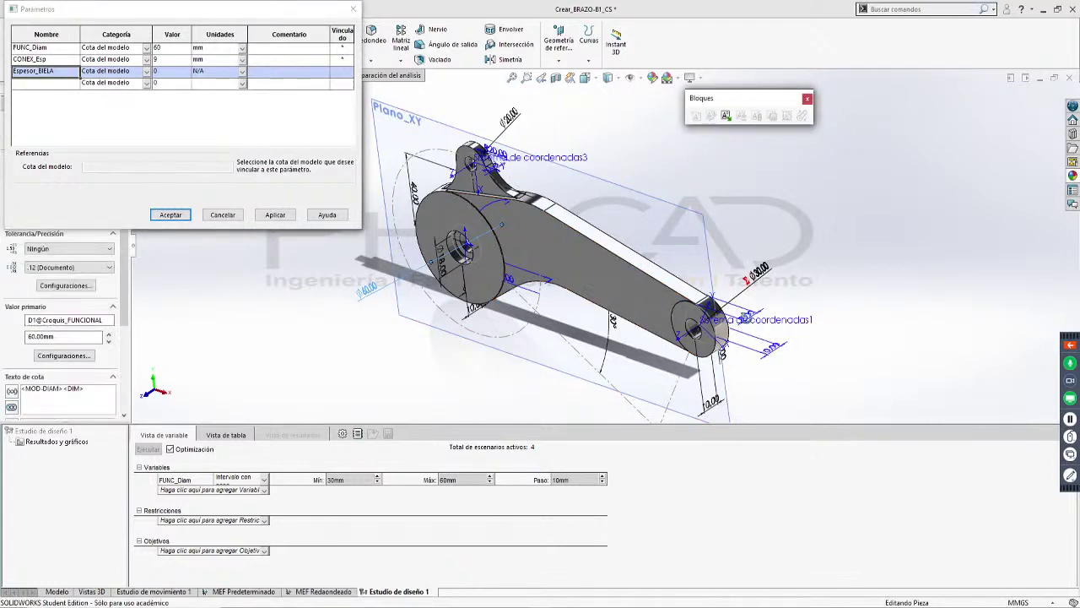
scroll(750, 324, down, 3)
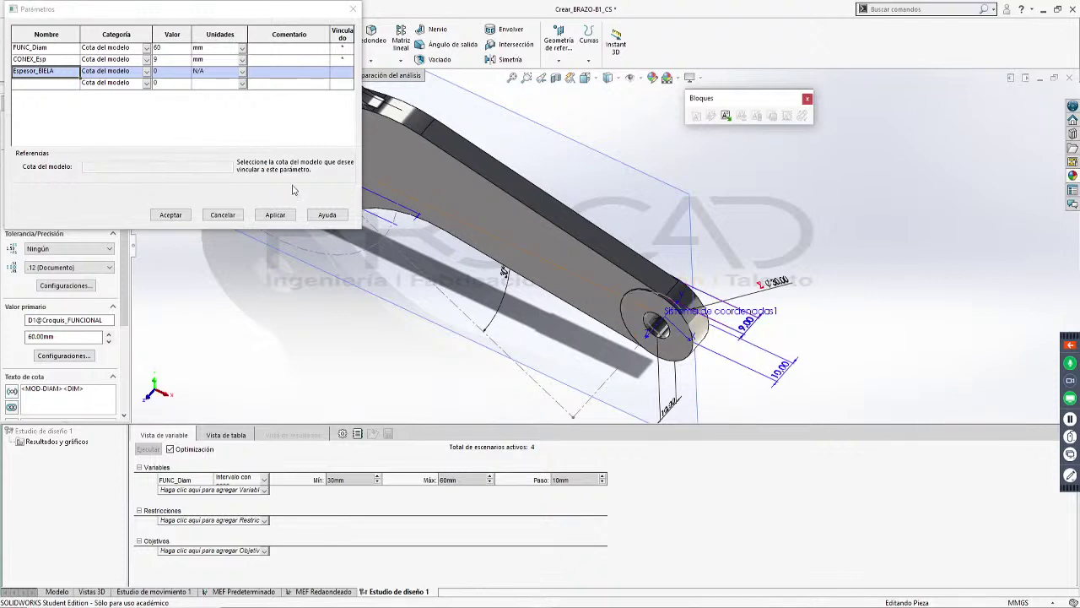
click(240, 217)
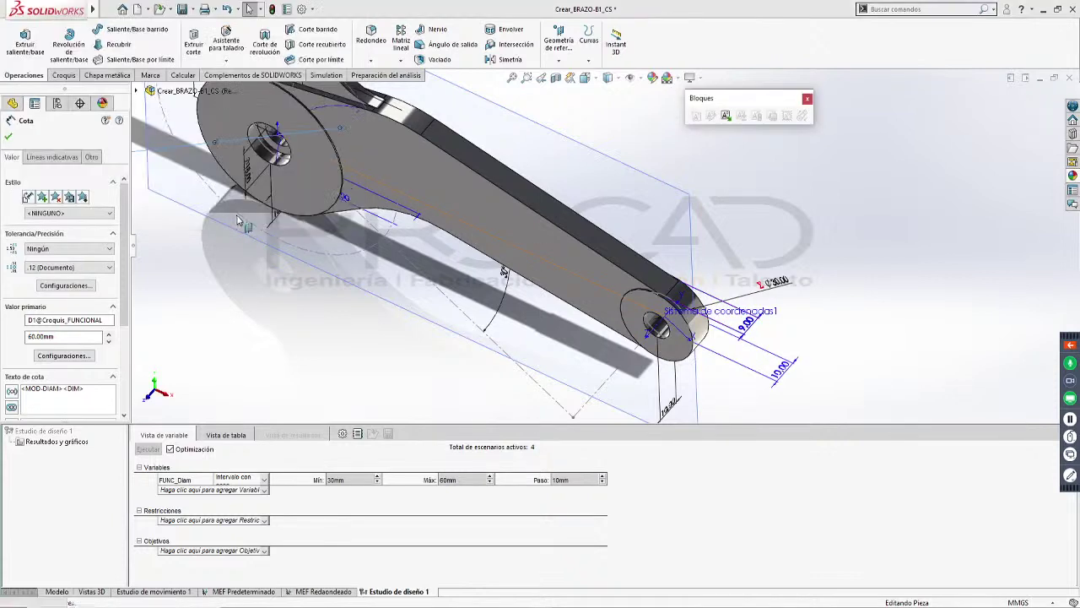
Add CONEX_Esp as a second design study variable with a minimum of 5 mm
click(266, 491)
click(227, 516)
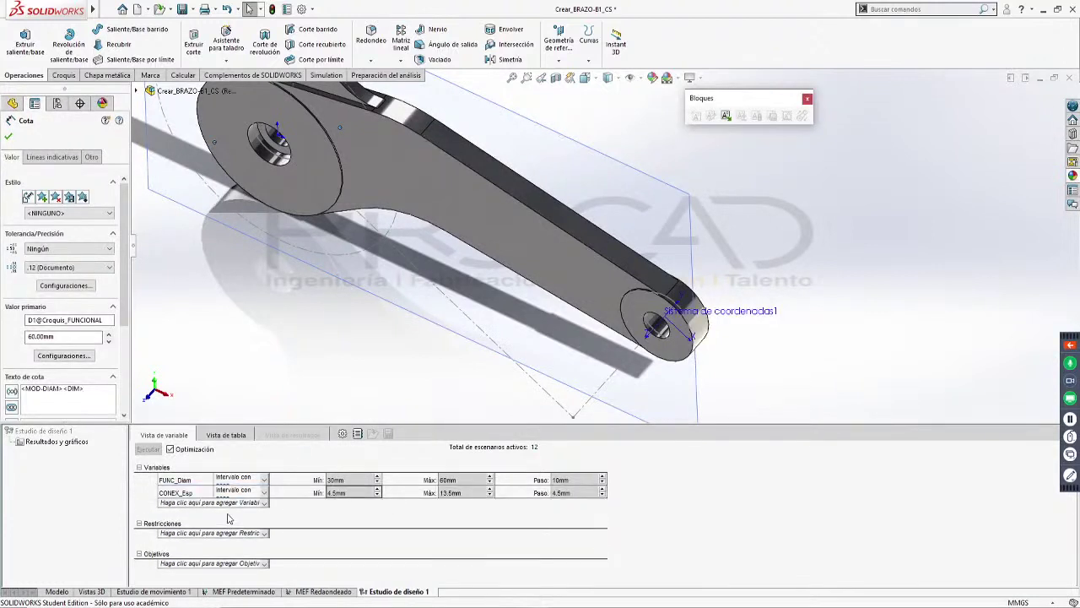
click(337, 493)
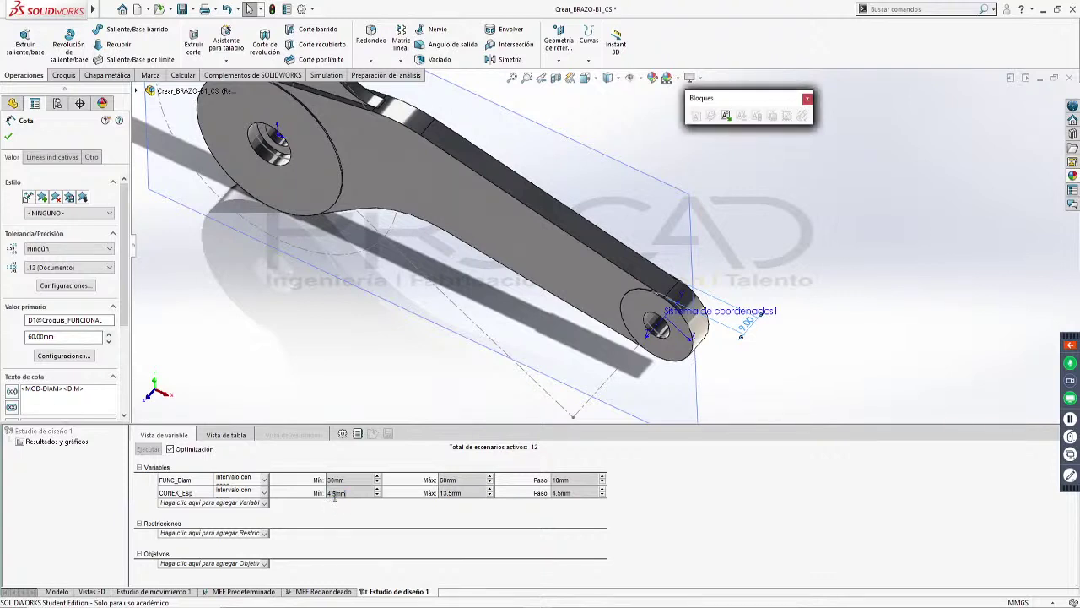
click(401, 593)
click(401, 593)
click(400, 593)
click(401, 593)
click(400, 593)
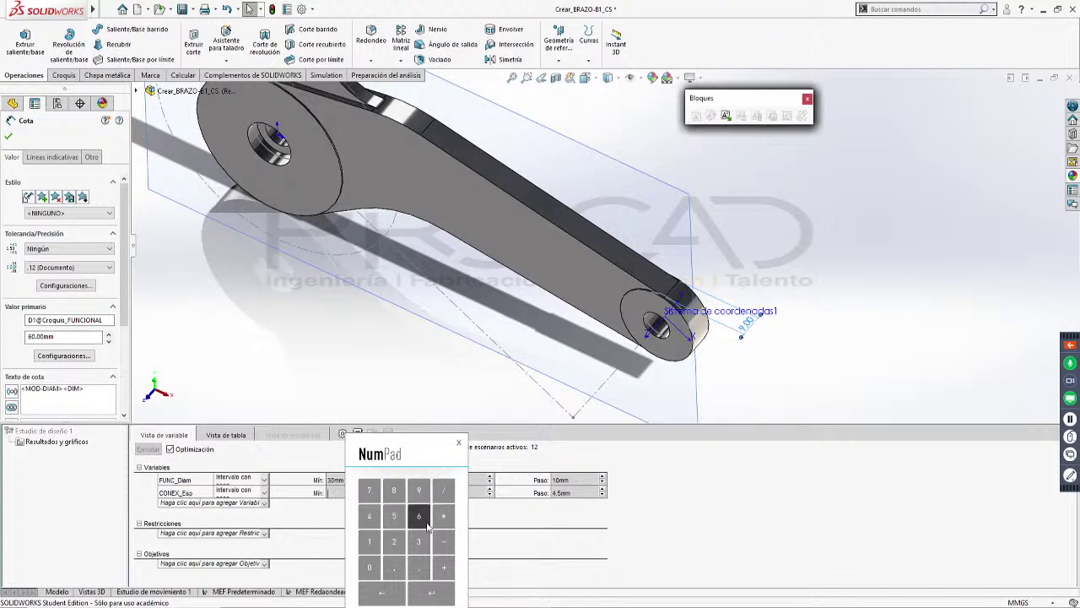
click(432, 595)
Set the CONEX_Esp variable's maximum to 10 mm and its step size to 2 mm
click(459, 494)
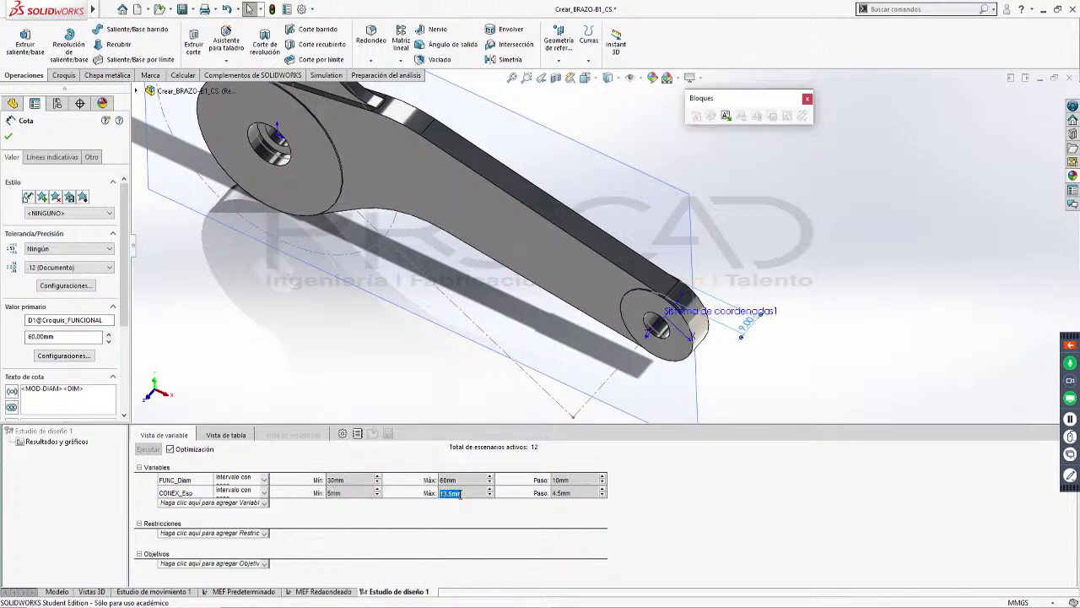
click(485, 541)
click(485, 567)
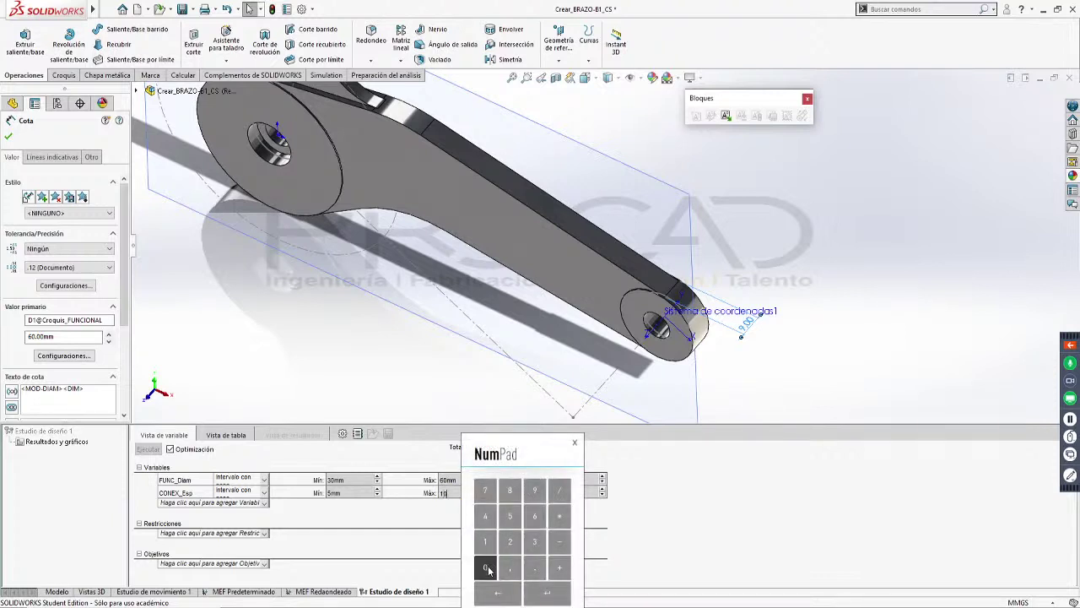
click(548, 594)
click(561, 493)
click(577, 494)
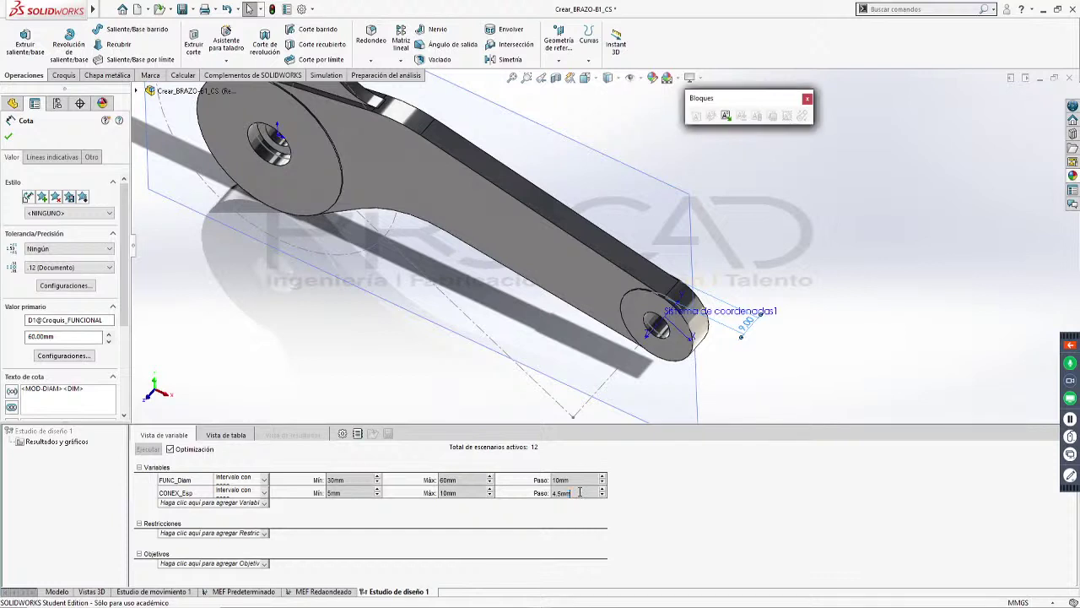
drag(577, 493, 544, 493)
middle_click(555, 495)
click(603, 542)
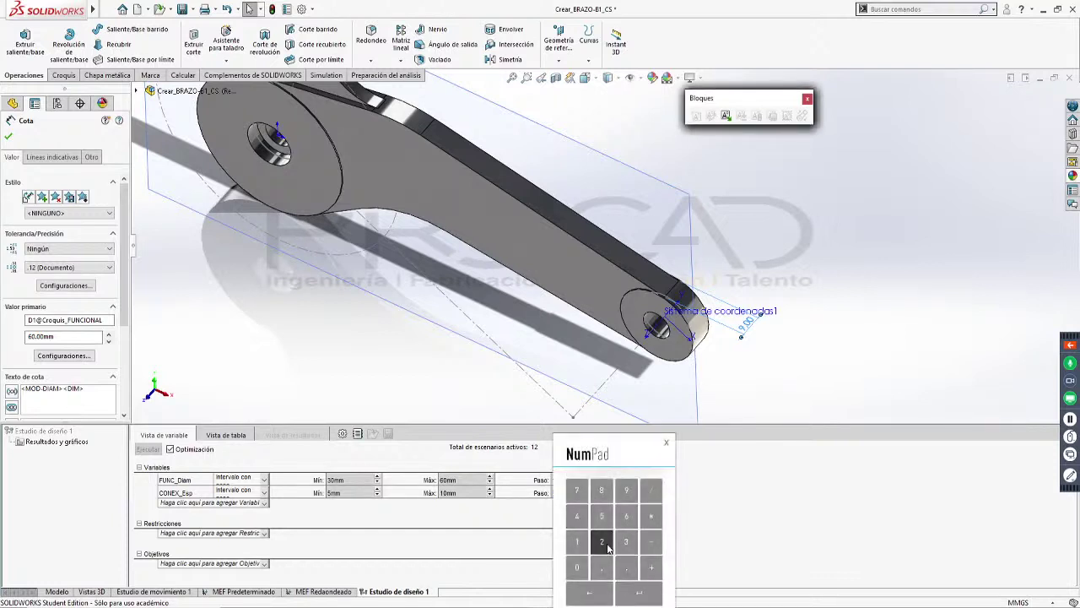
click(638, 591)
Change the minimum of the CONEX_Esp variable to 6 mm
double_click(330, 496)
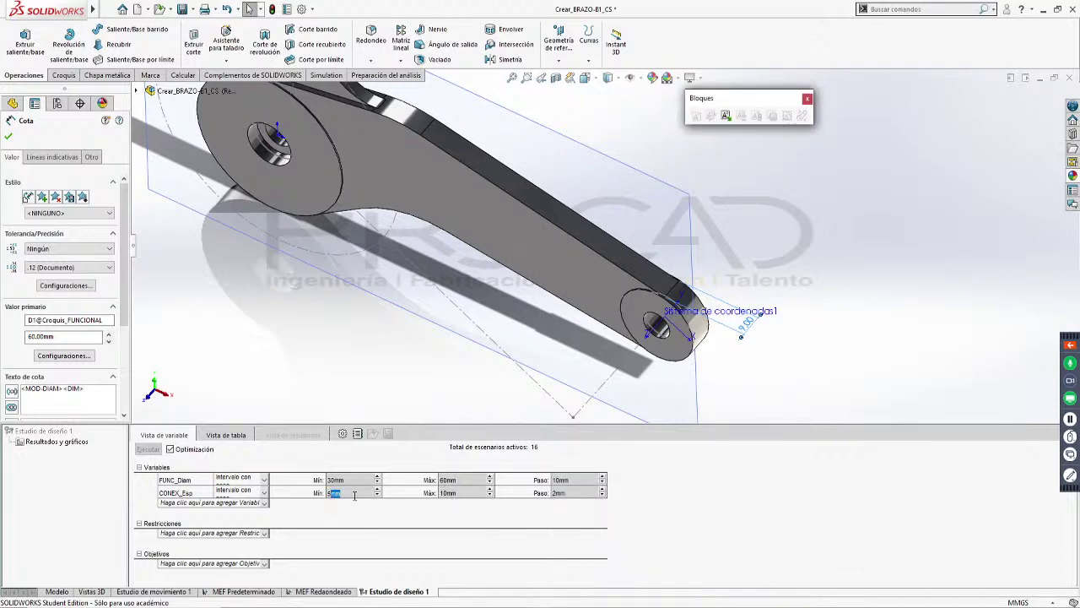
drag(354, 496, 308, 495)
click(402, 516)
click(431, 597)
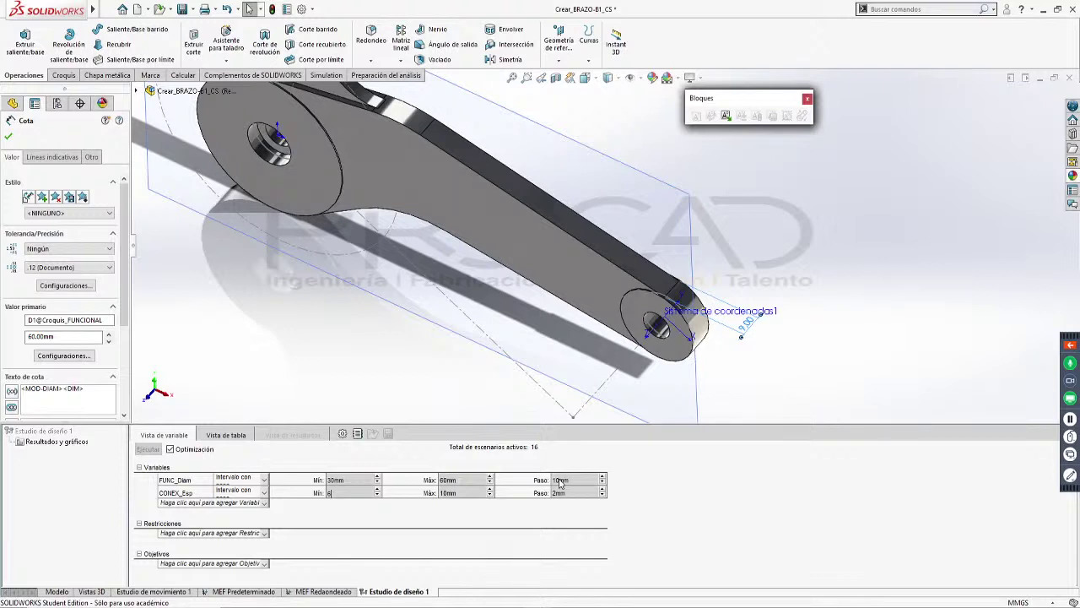
Add the Factor de seguridad mínimo1 sensor as a restriction, es menor que 1.5, evaluated with the MEF Redondeado study
click(264, 534)
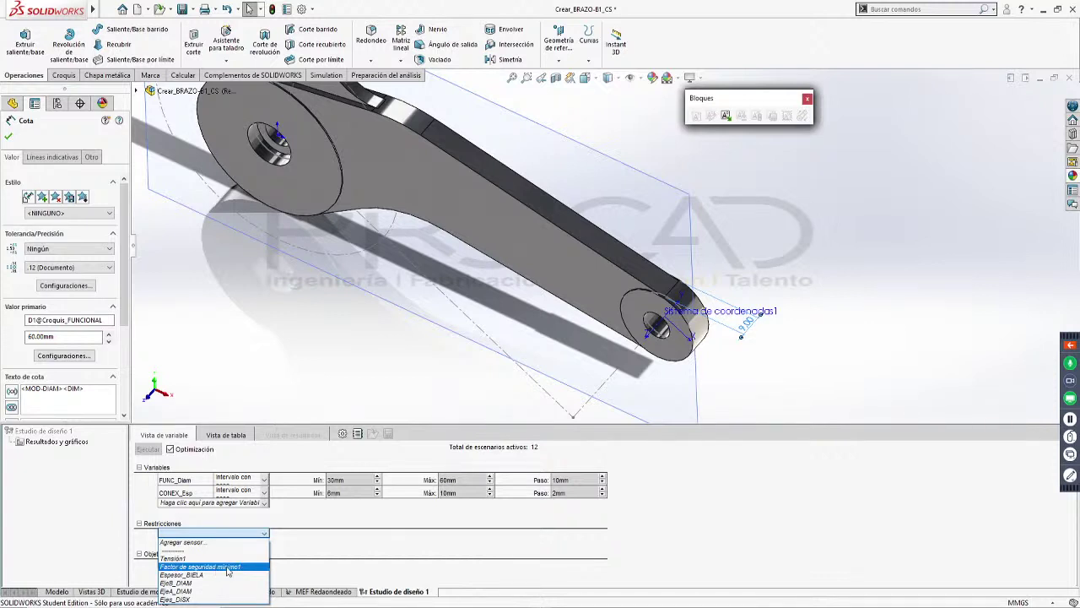
click(229, 567)
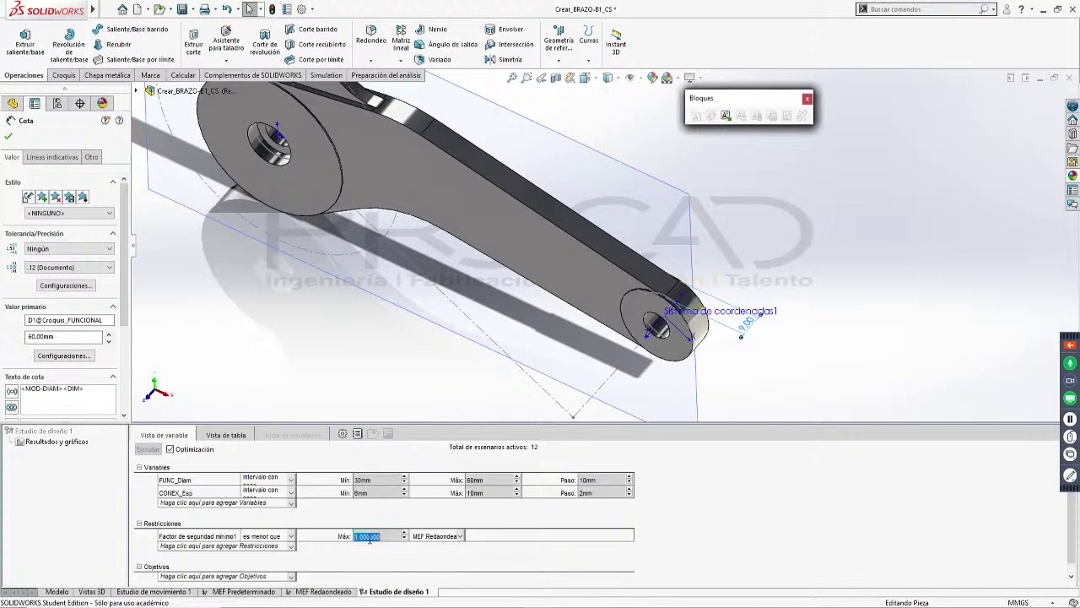
double_click(361, 536)
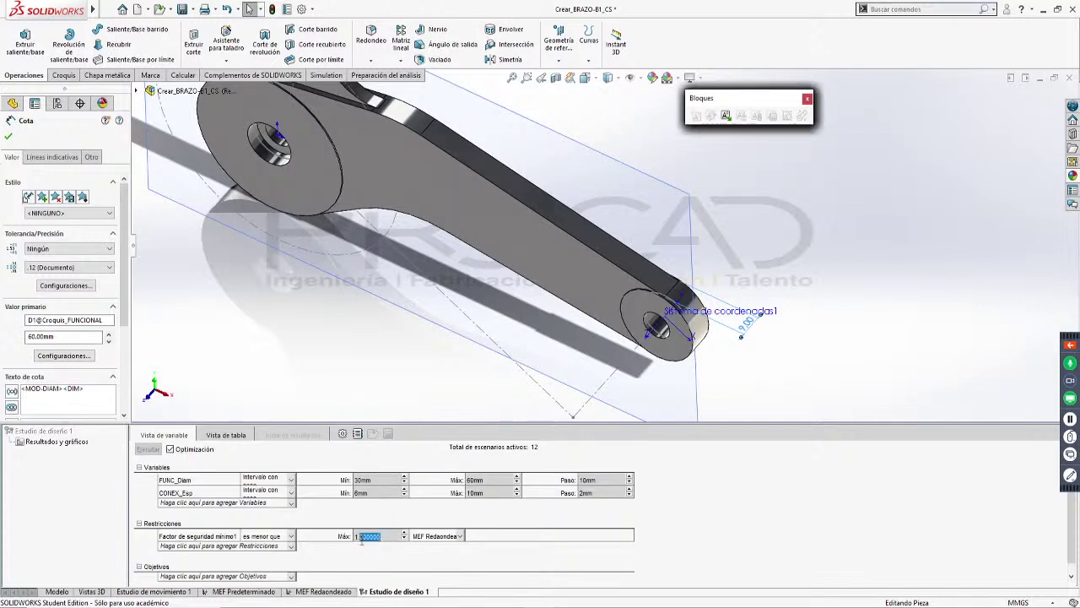
click(409, 567)
click(410, 519)
drag(408, 445, 644, 411)
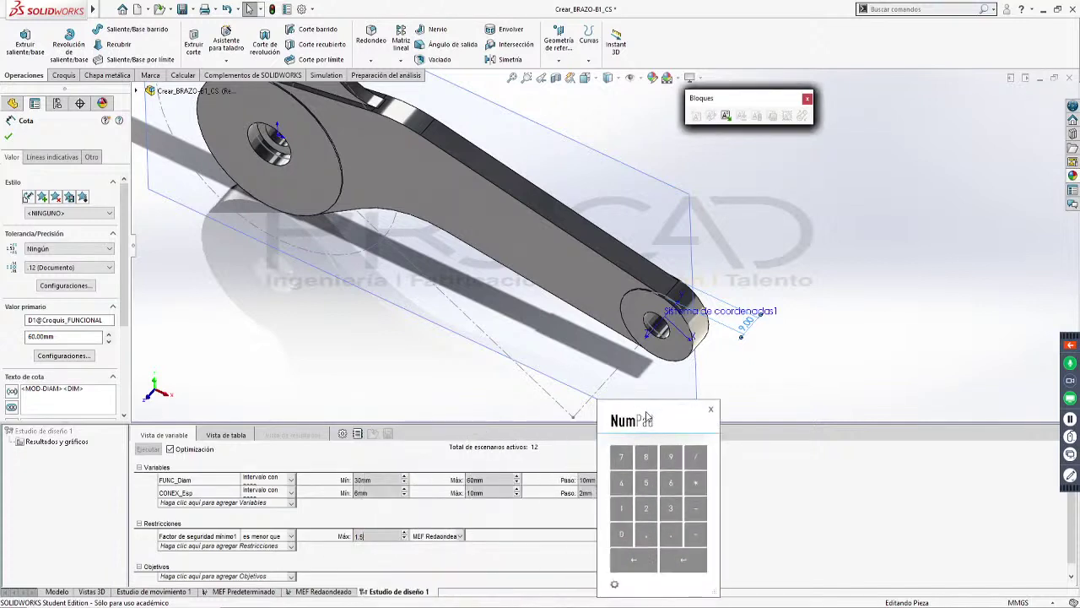
click(694, 561)
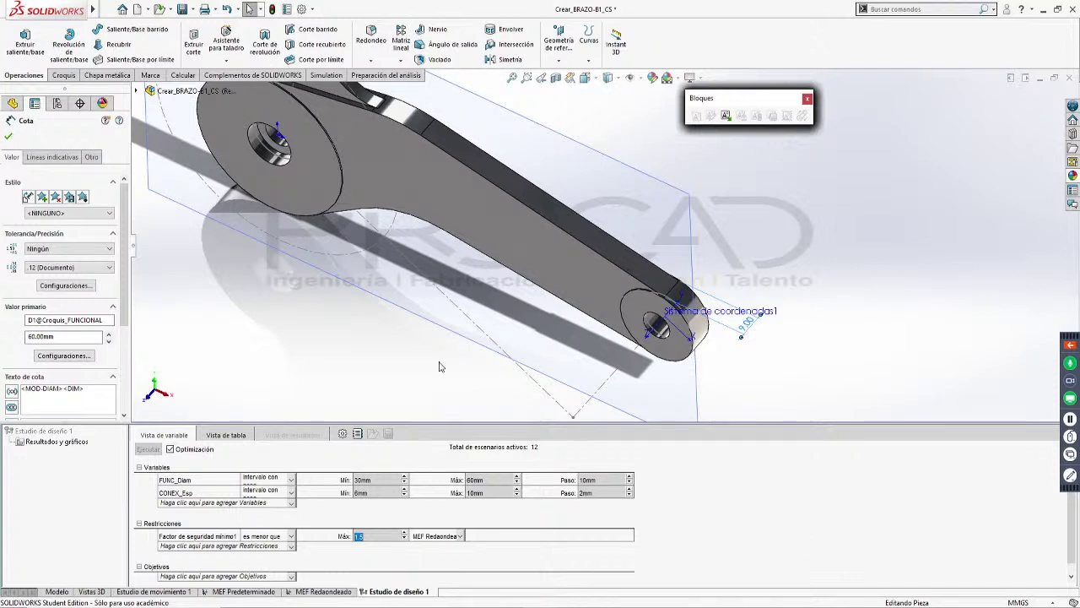
Add the Tensión1 sensor as an objective set to Minimizar, and run the design study
key(z)
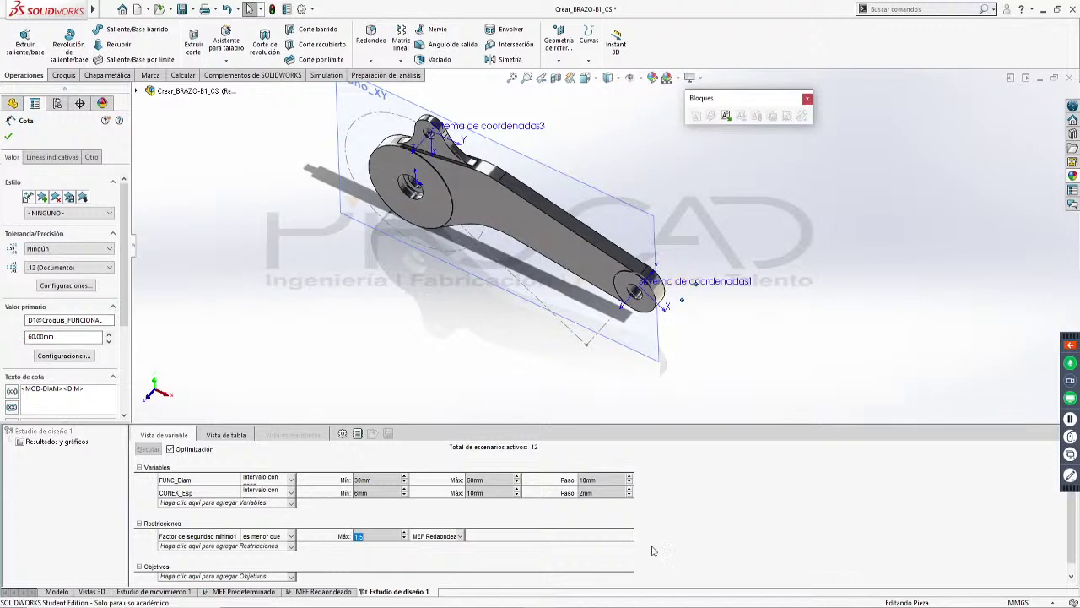
scroll(733, 532, down, 1)
click(292, 565)
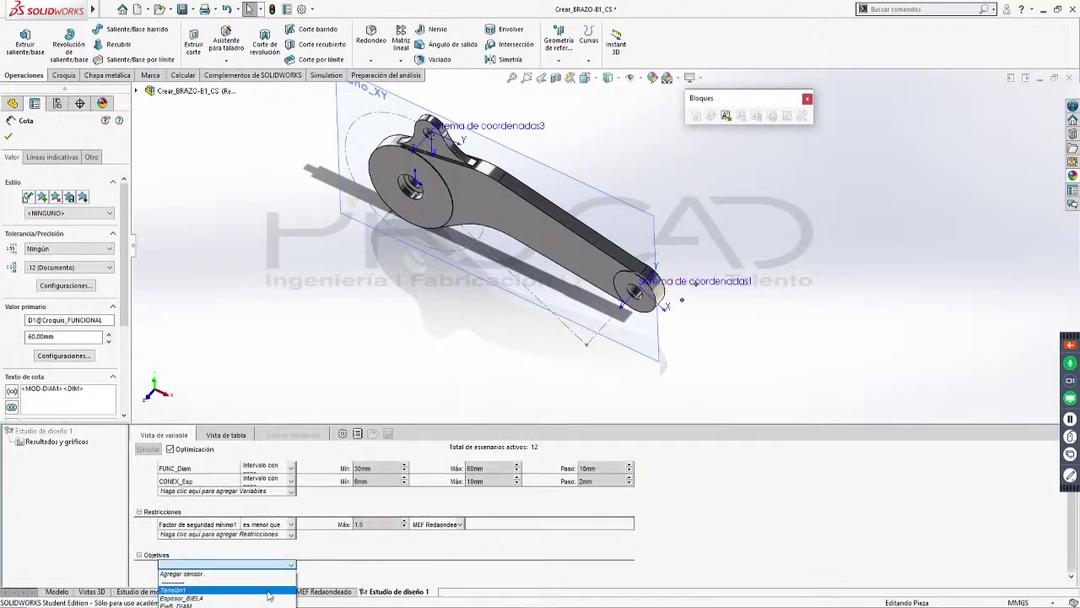
click(269, 592)
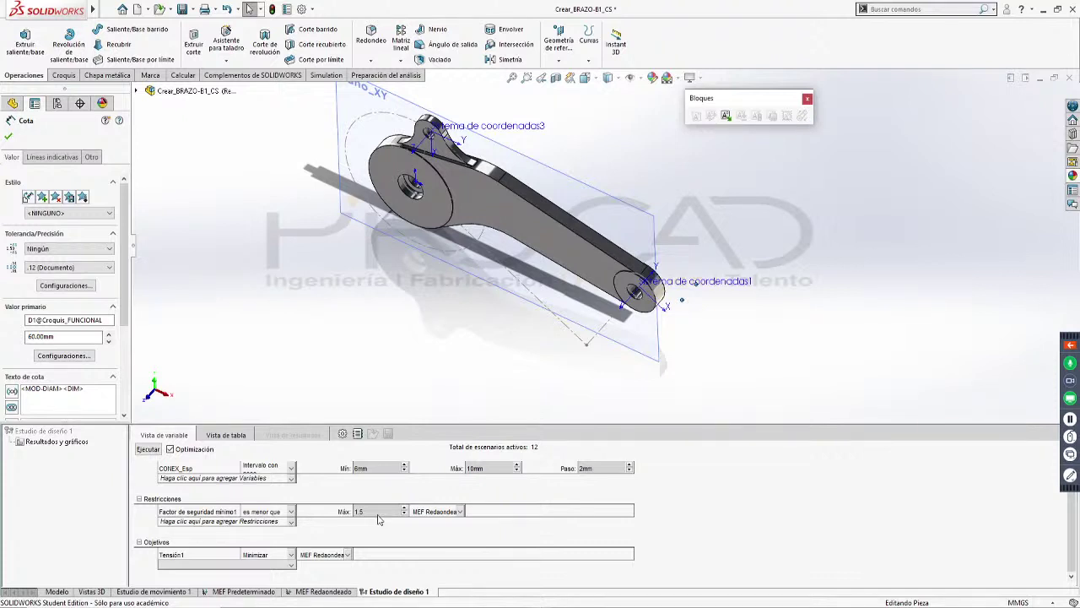
click(149, 451)
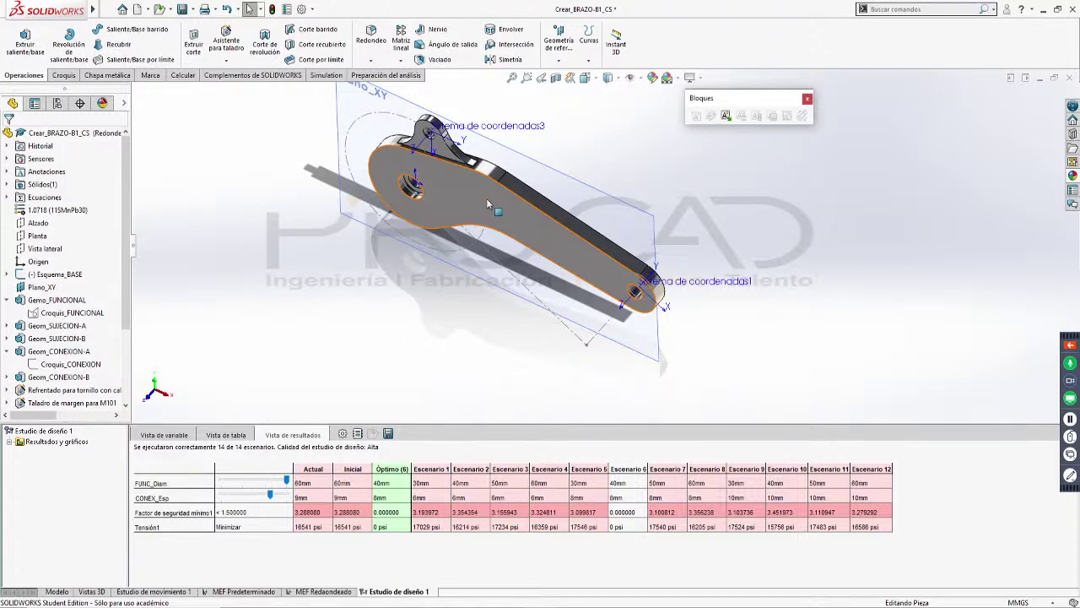
Examine the arm's initial geometry from several angles, including its bosses, connecting body and upper lug
middle_drag(486, 203, 579, 229)
middle_drag(489, 300, 574, 224)
scroll(515, 280, up, 2)
scroll(515, 281, up, 2)
scroll(585, 211, down, 5)
scroll(600, 179, down, 1)
scroll(607, 219, up, 1)
scroll(708, 382, down, 2)
middle_drag(708, 385, 685, 276)
mouse_move(559, 207)
middle_down()
mouse_move(550, 188)
mouse_move(552, 225)
middle_up()
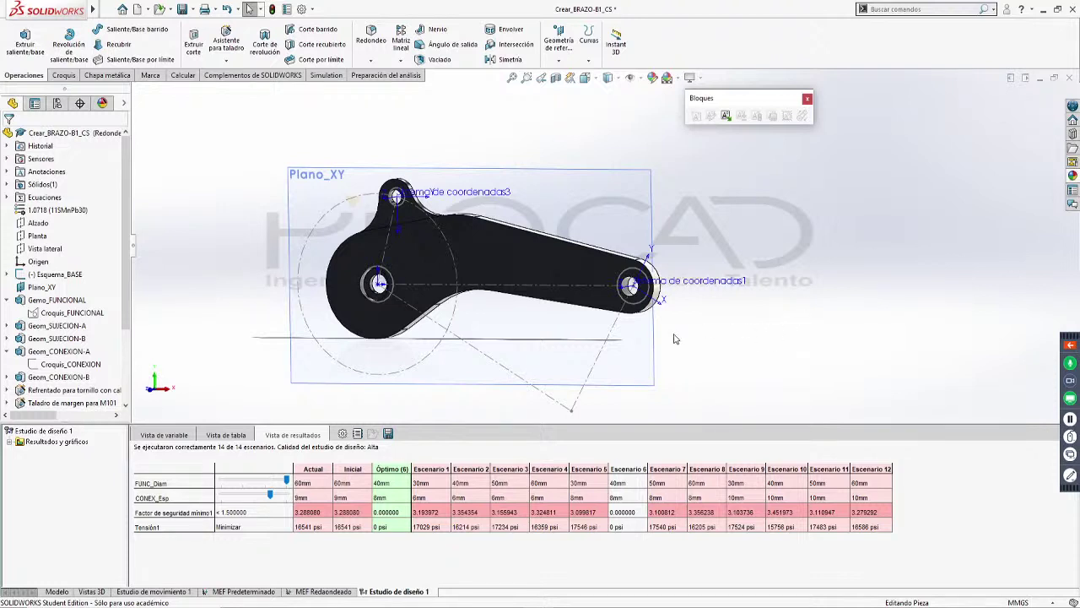
Apply the Óptimo (6) scenario from the design study results to the arm and inspect the updated geometry
click(392, 468)
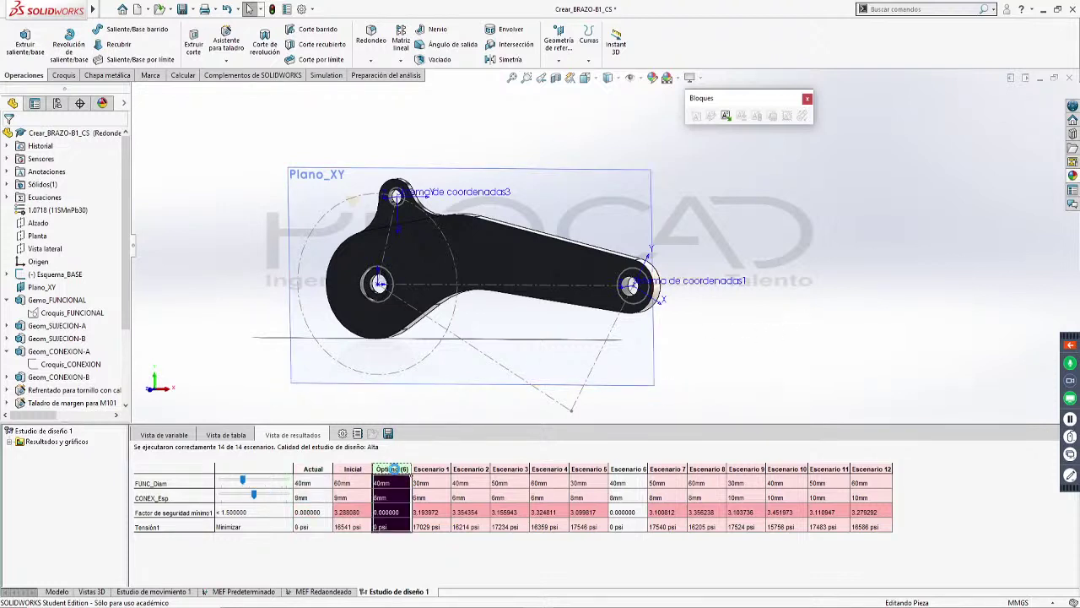
middle_drag(684, 236, 635, 335)
scroll(566, 297, down, 1)
scroll(566, 297, down, 3)
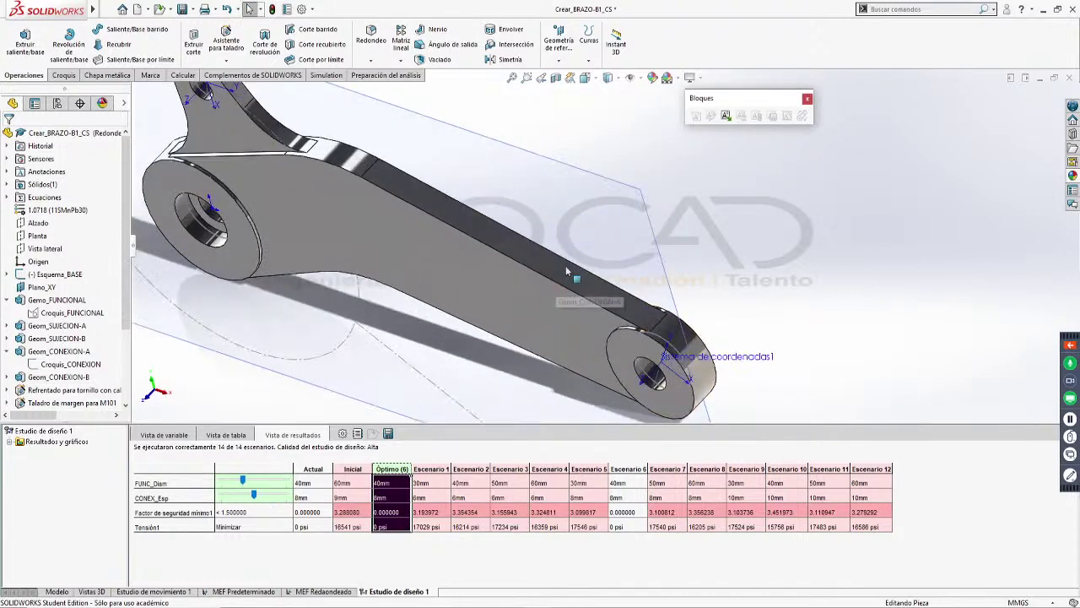
scroll(591, 304, up, 2)
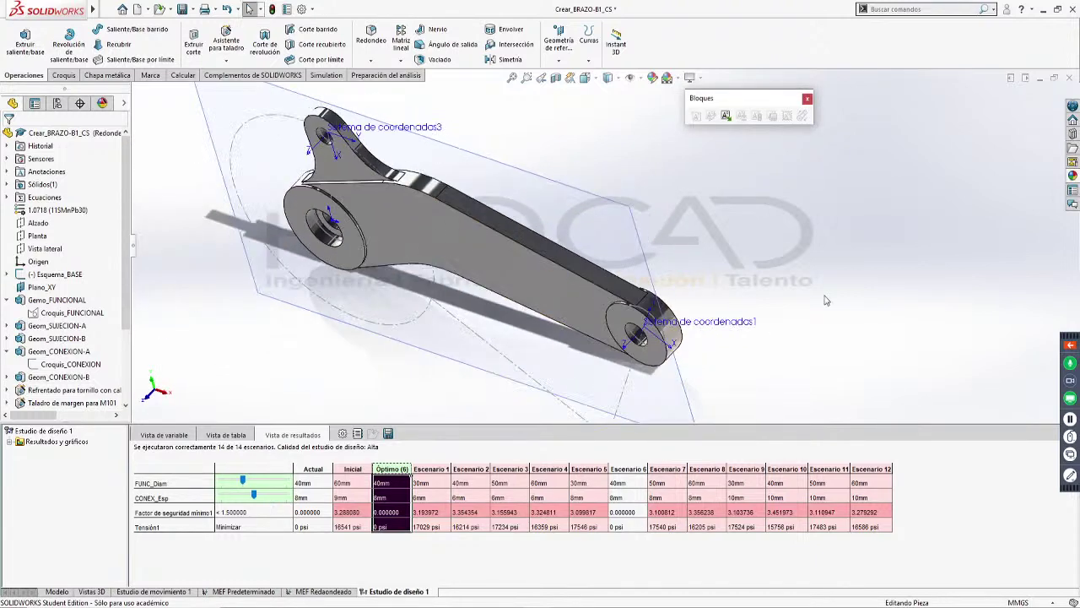
scroll(595, 243, up, 2)
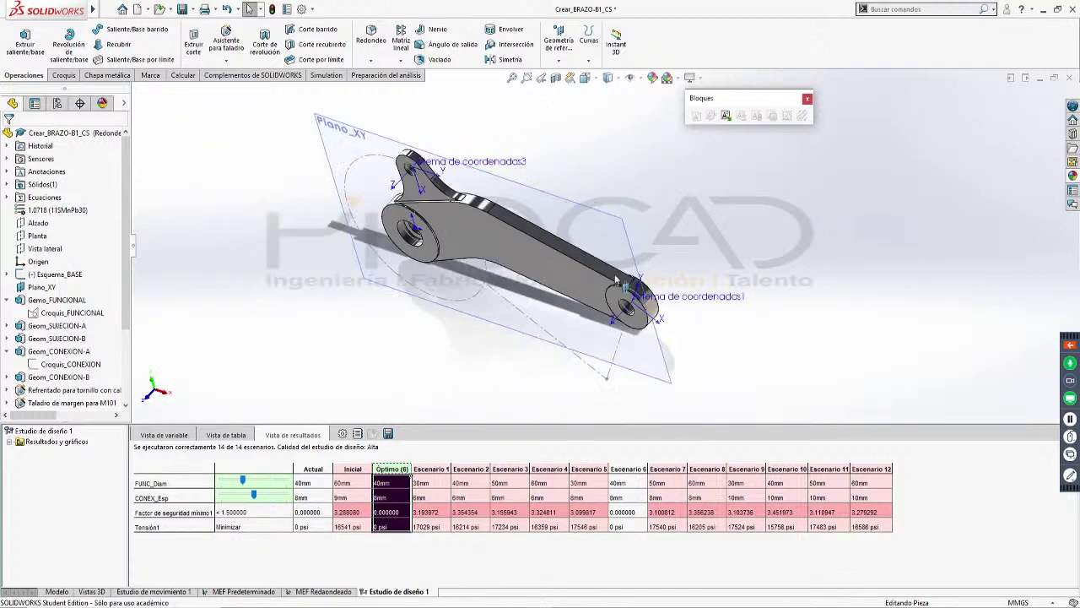
middle_drag(592, 268, 637, 183)
scroll(625, 201, down, 2)
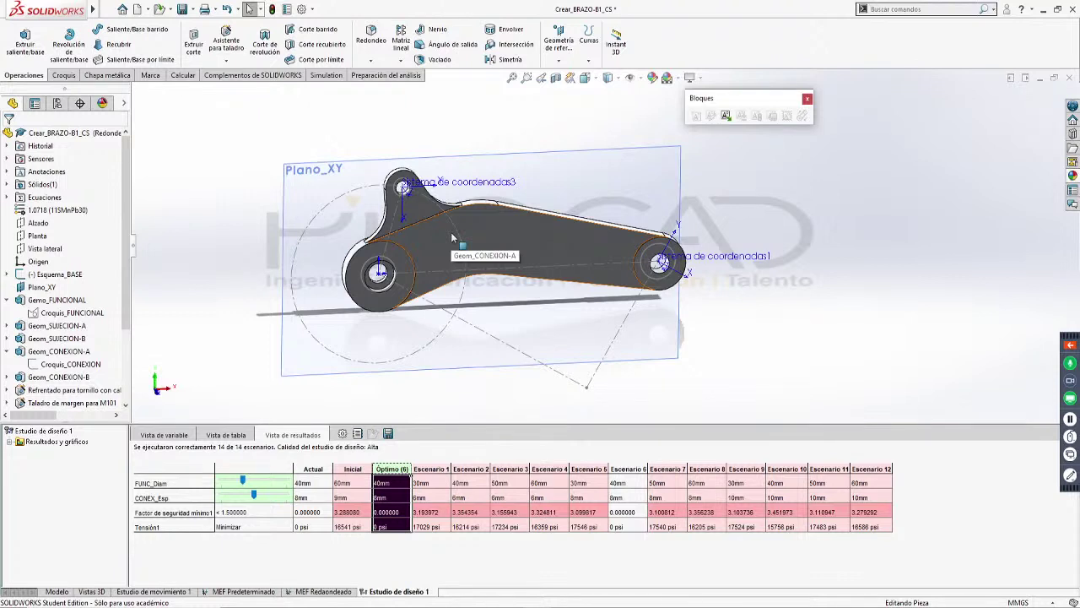
mouse_move(513, 325)
middle_down()
mouse_move(544, 331)
mouse_move(512, 311)
mouse_move(506, 325)
middle_up()
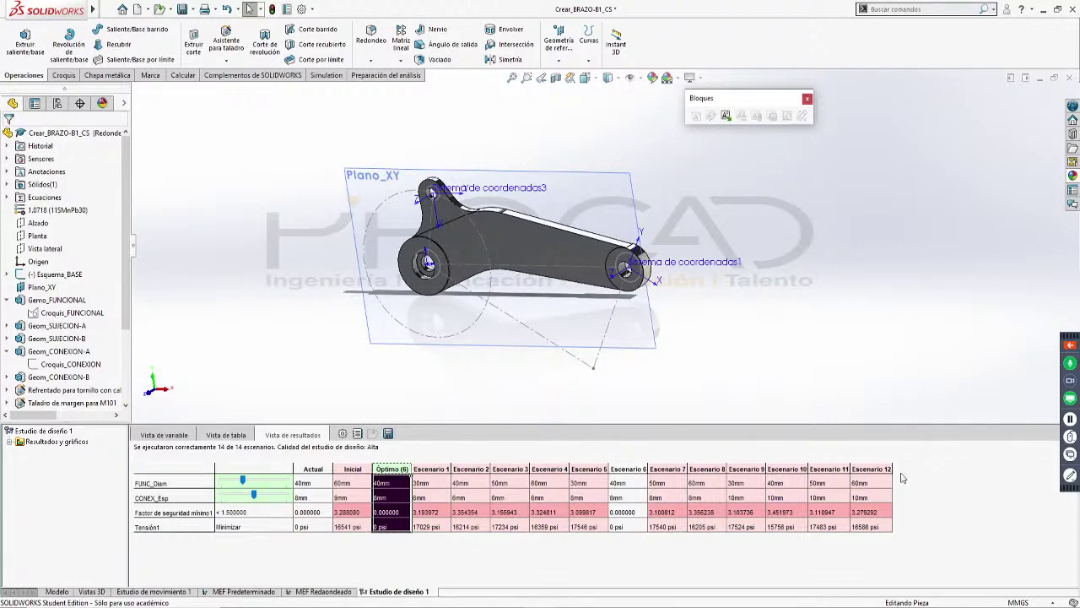
scroll(449, 192, down, 7)
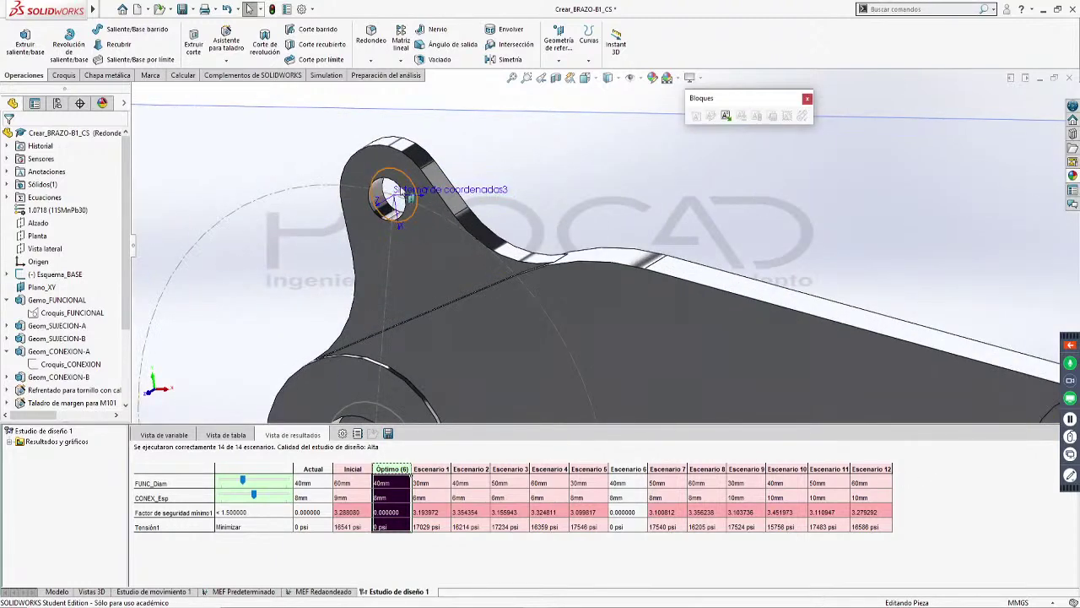
key(f)
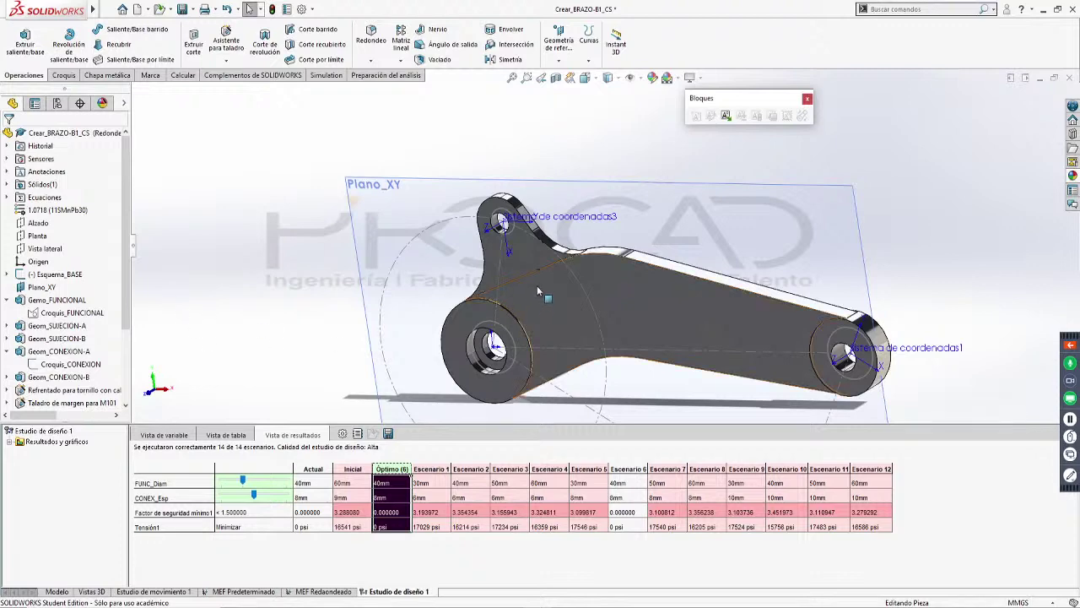
ctrl+middle_drag(652, 270, 615, 239)
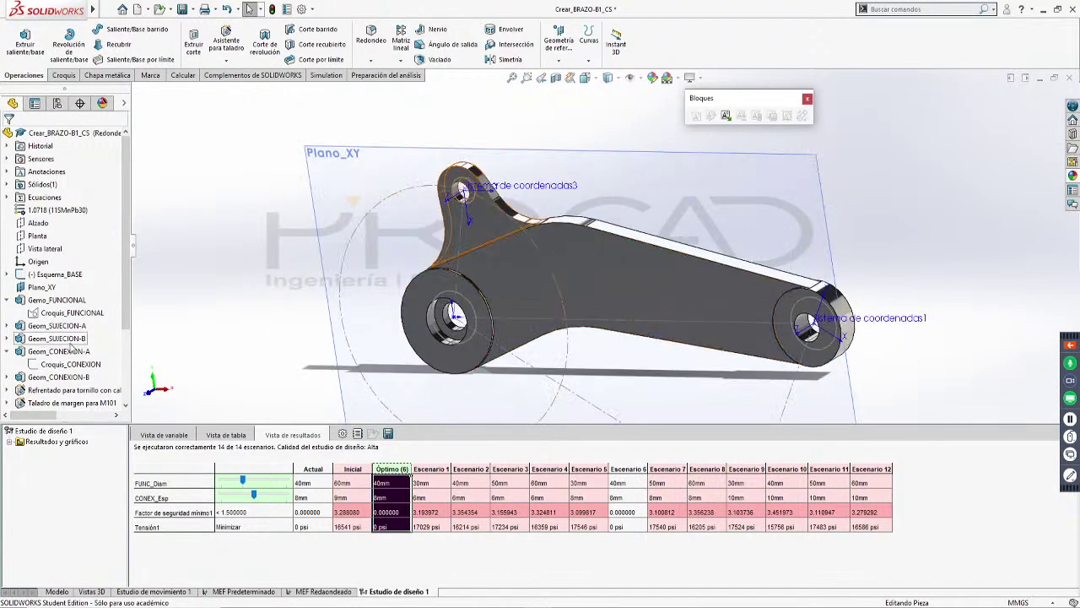
Open the MEF Redaondeado study and display its mesh around the arm's upper lug
click(321, 592)
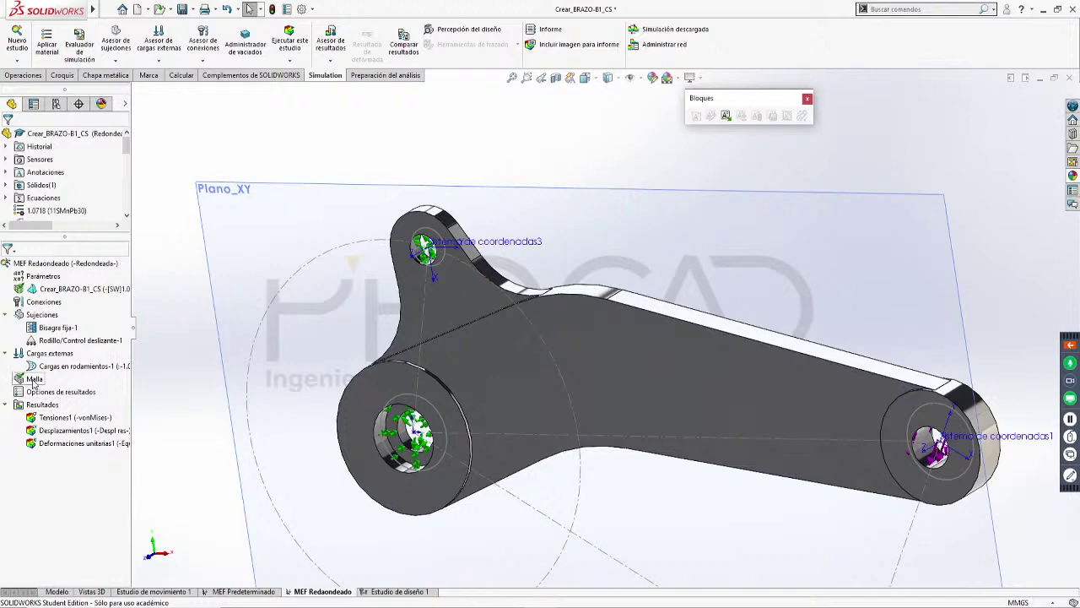
right_click(34, 379)
click(78, 310)
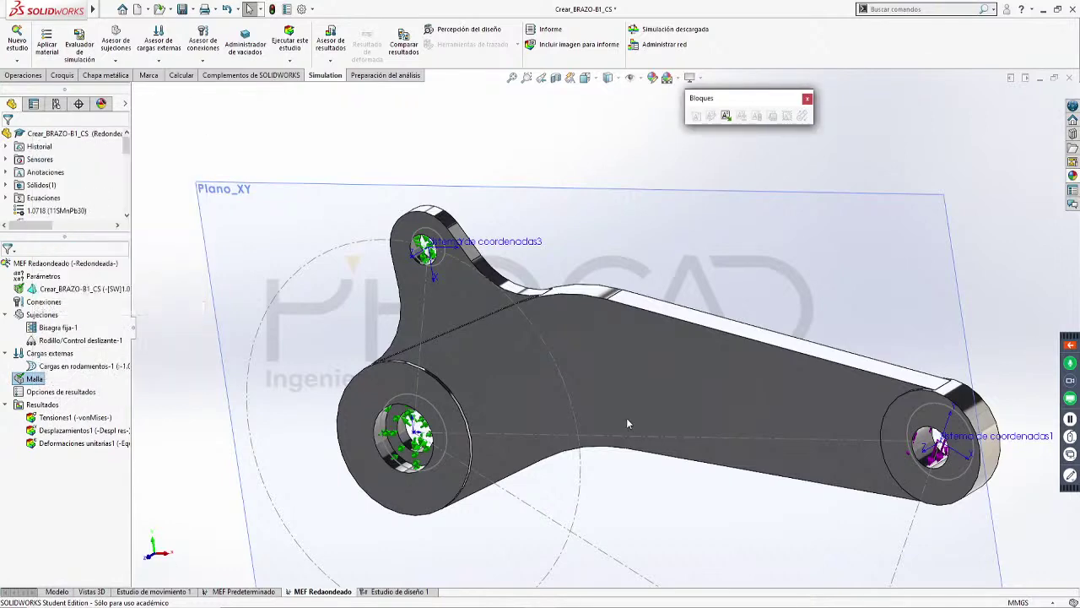
mouse_move(505, 312)
middle_down()
mouse_move(508, 267)
mouse_move(530, 263)
mouse_move(507, 288)
mouse_move(523, 310)
middle_up()
scroll(418, 268, down, 3)
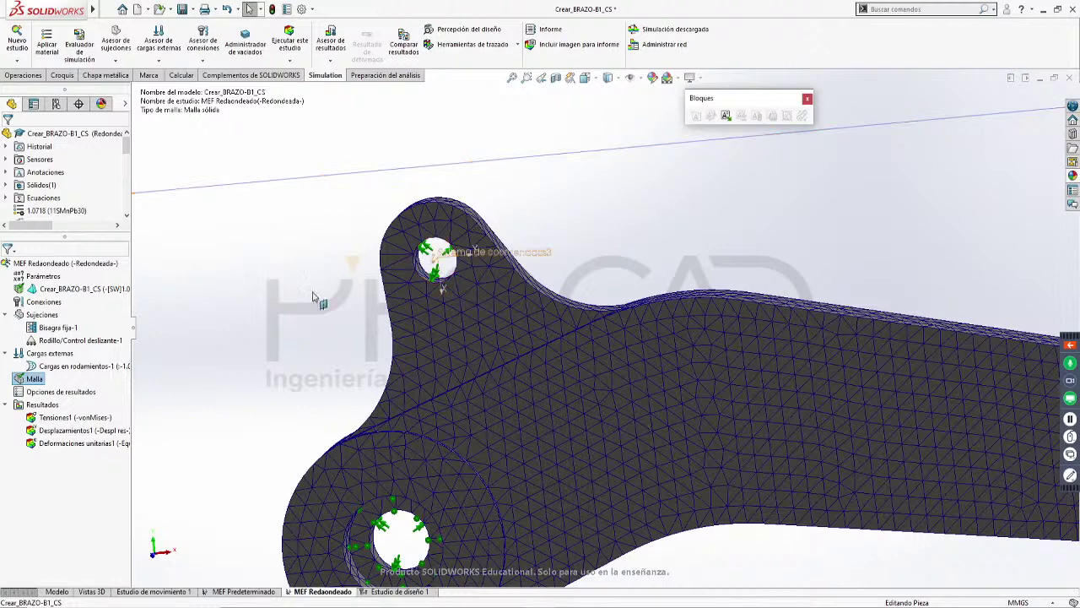
Apply a mesh control with a 0.5 mm element size to the inner face of the upper lug's hole
right_click(44, 380)
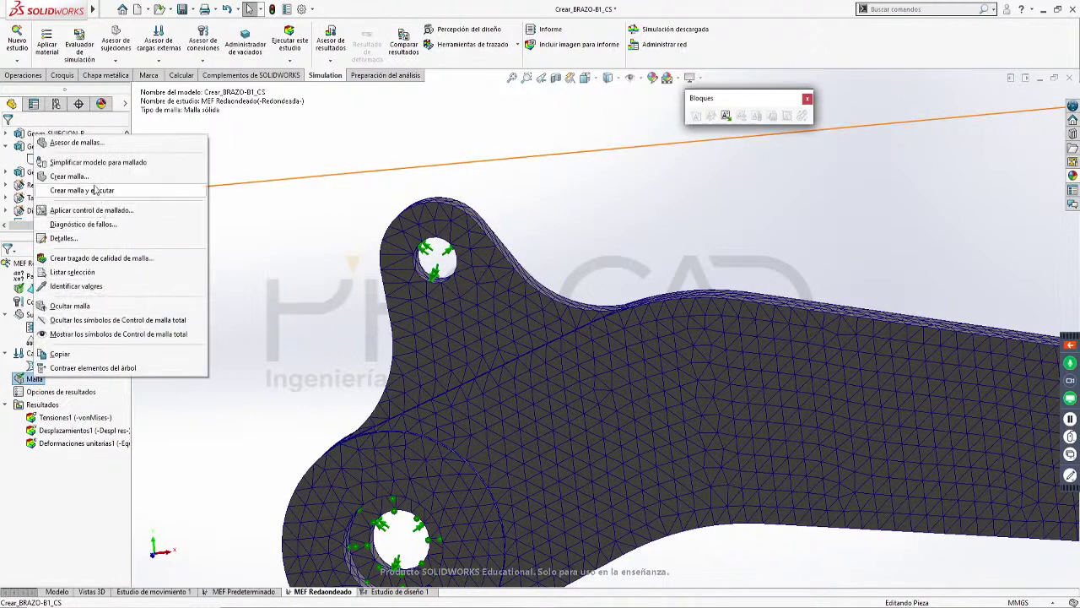
click(88, 213)
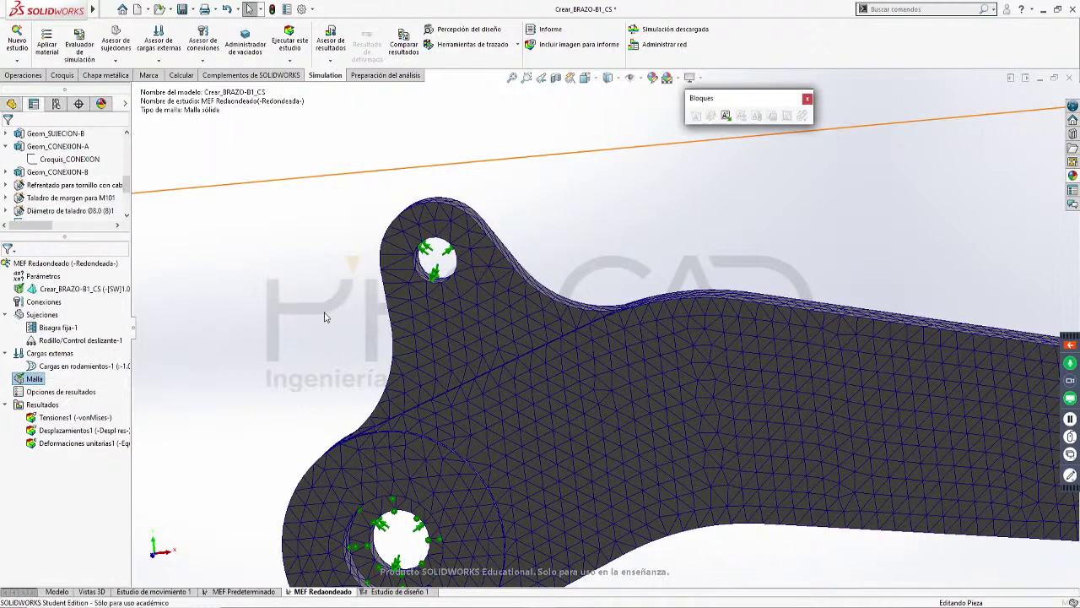
scroll(486, 323, down, 5)
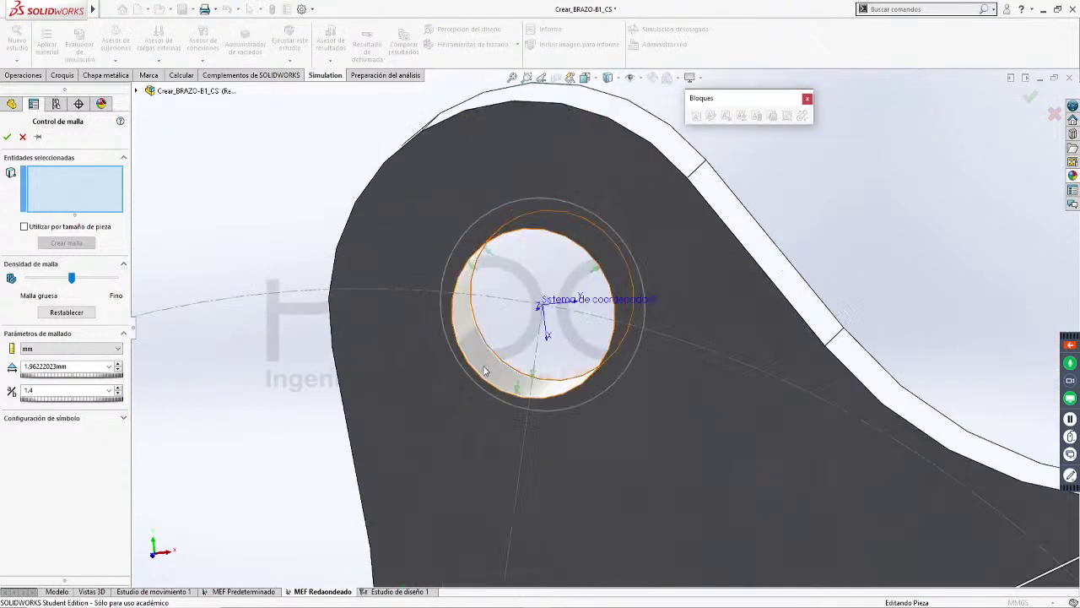
click(485, 323)
double_click(83, 368)
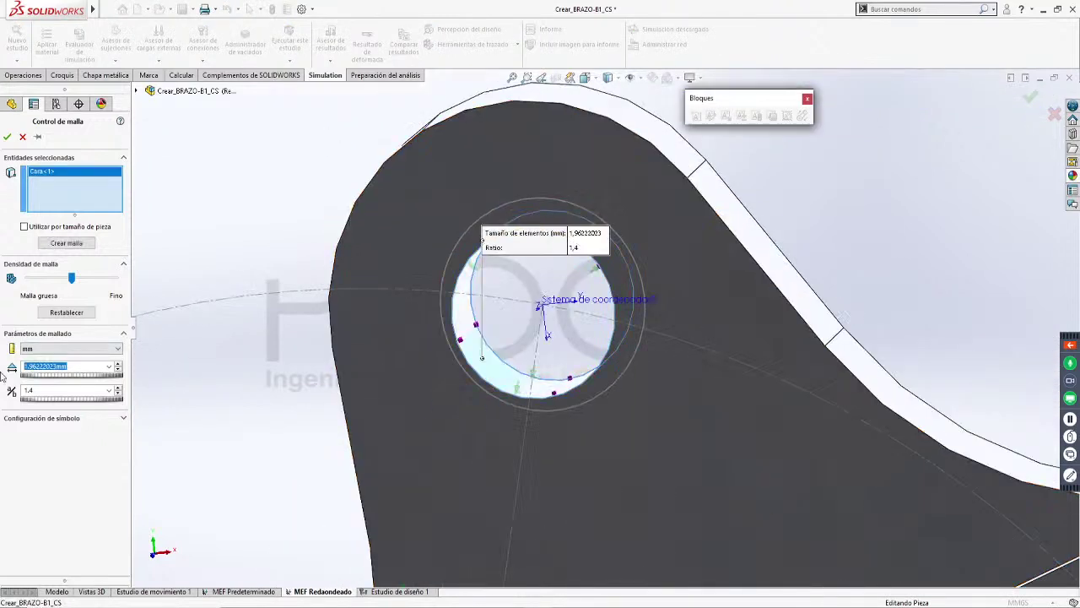
text(0,5)
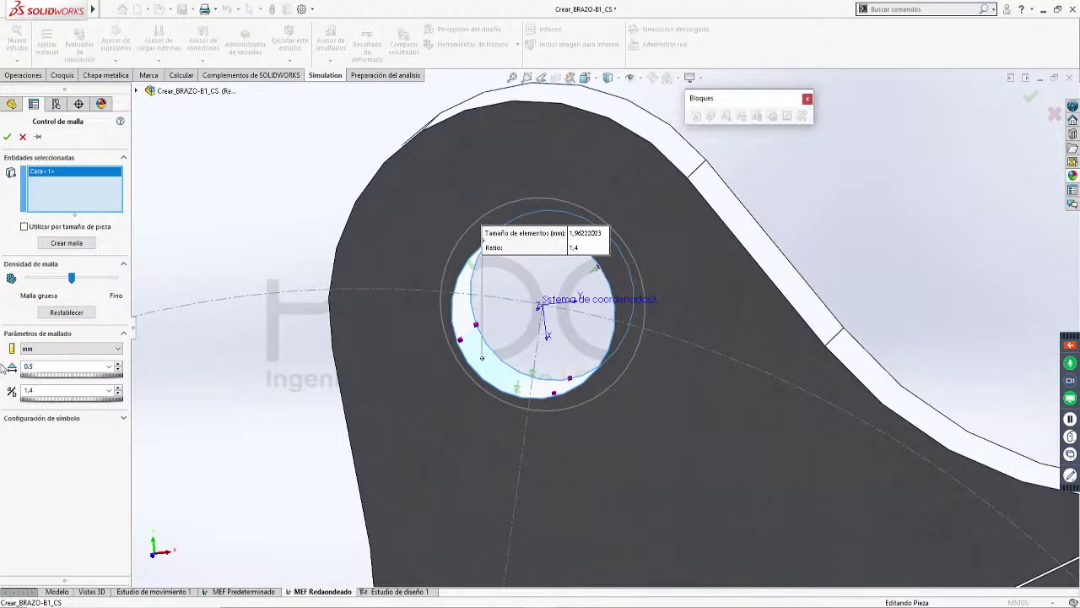
click(2, 496)
click(6, 137)
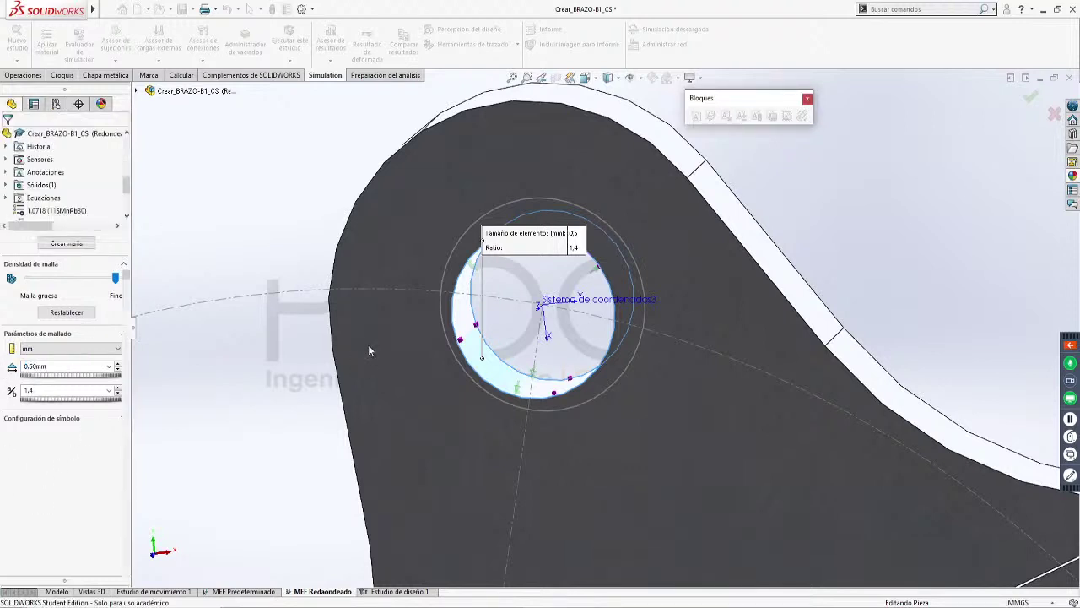
Remesh the MEF Redaondeado study with the default mesh density, accepting the deletion of its existing results
scroll(501, 371, up, 7)
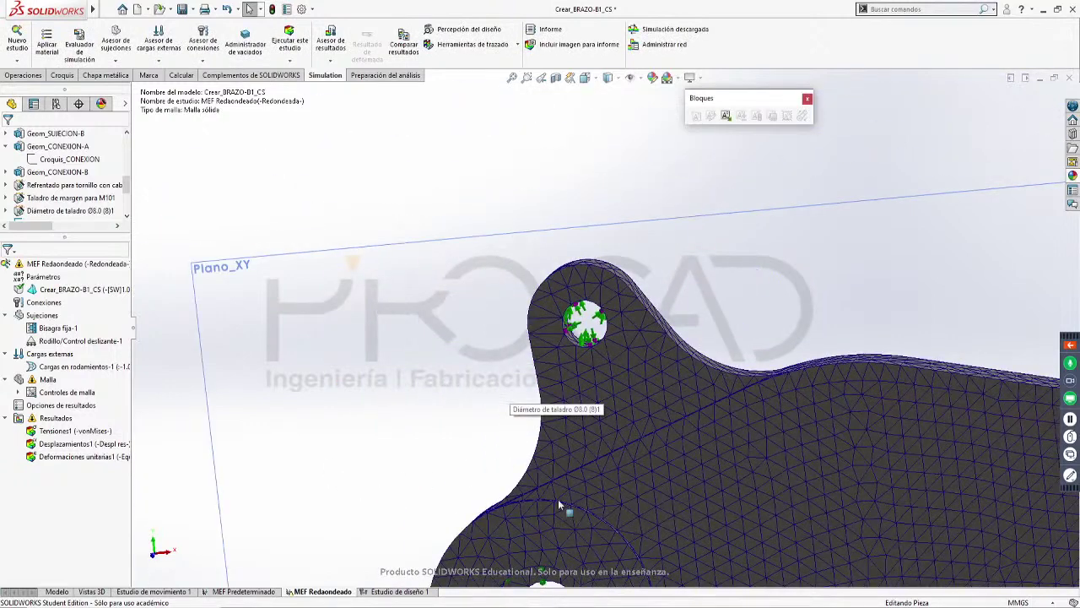
scroll(558, 504, up, 5)
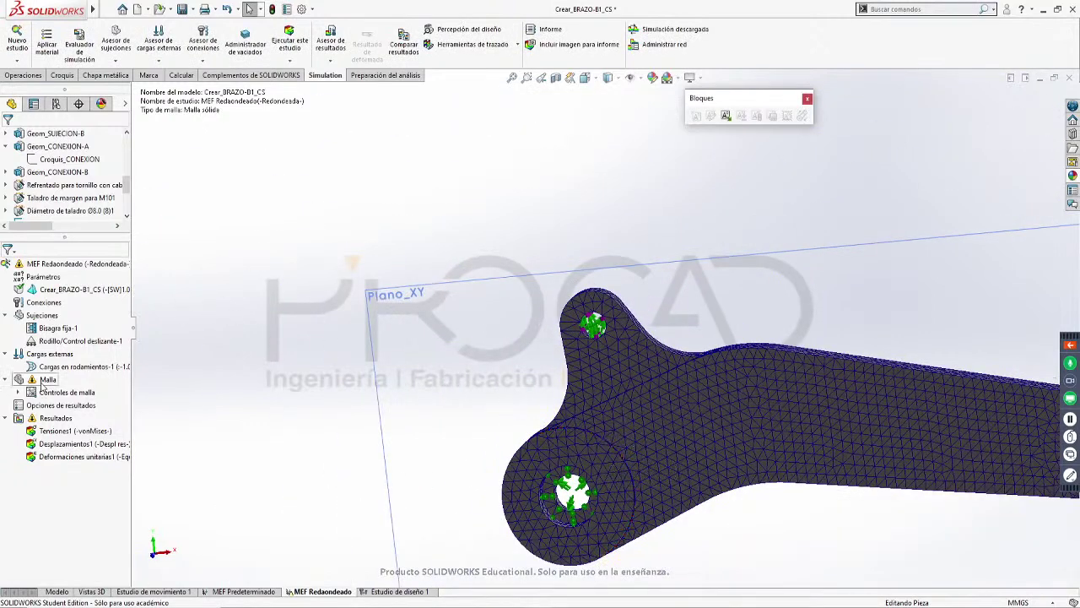
right_click(42, 384)
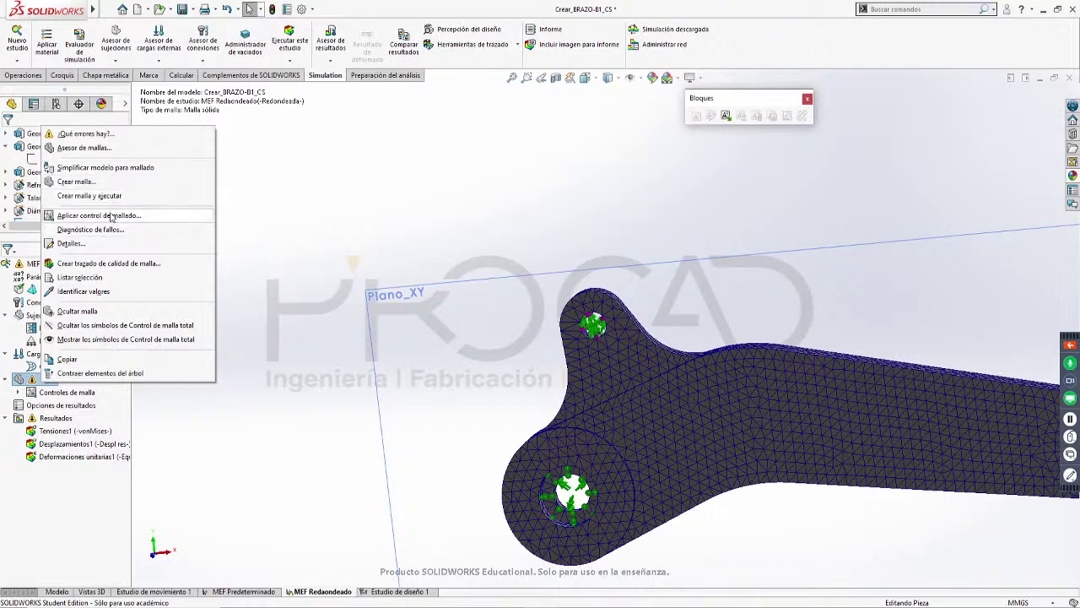
click(76, 181)
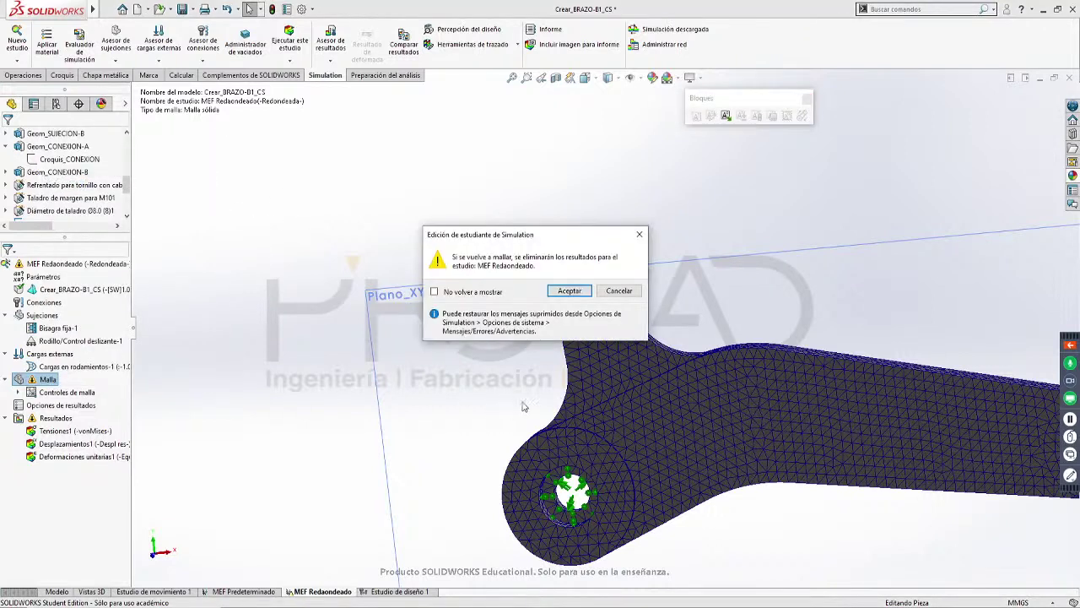
click(570, 291)
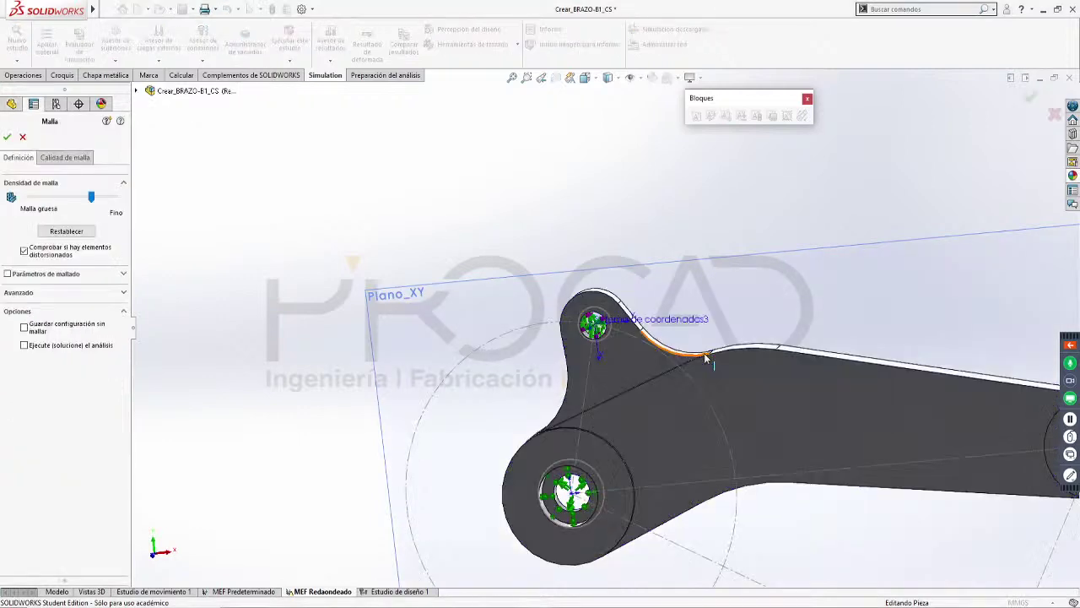
click(6, 136)
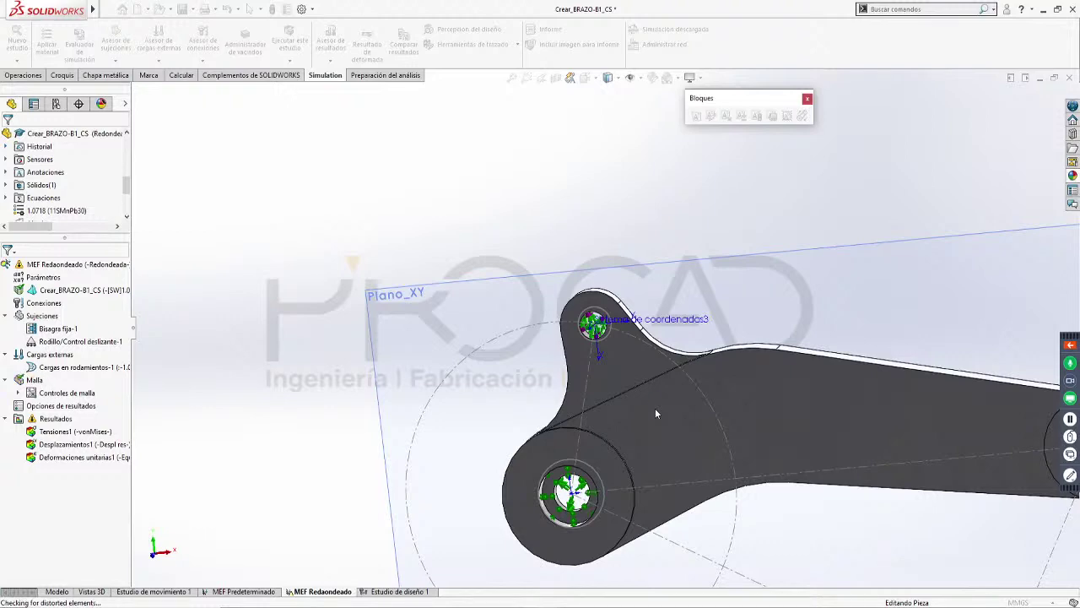
Examine the mesh refinement around the upper lug's hole and compare it with the mesh on the rest of the arm
scroll(631, 350, down, 10)
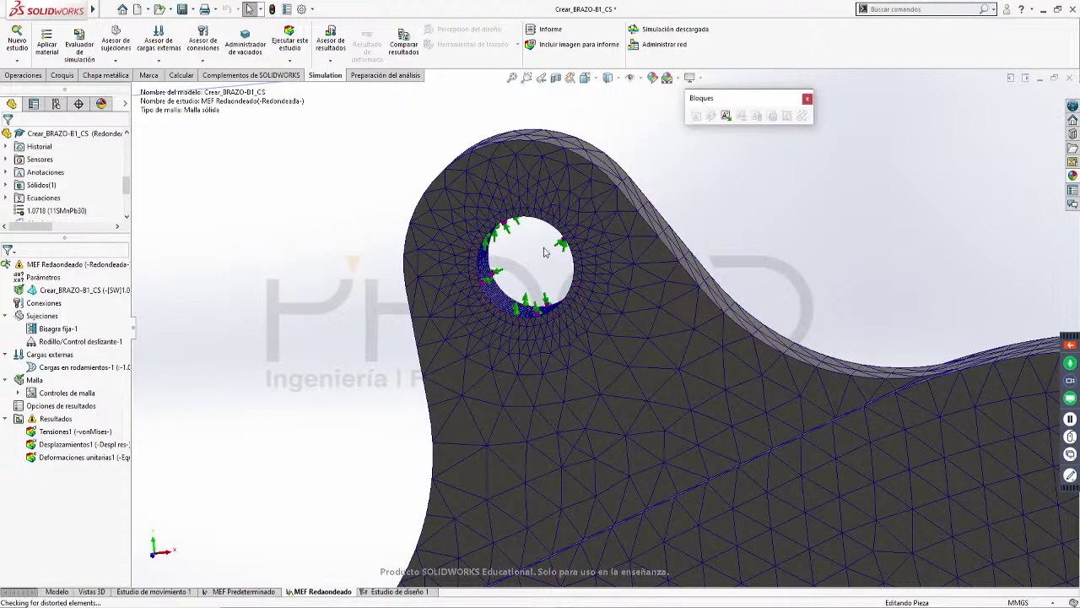
scroll(523, 291, down, 2)
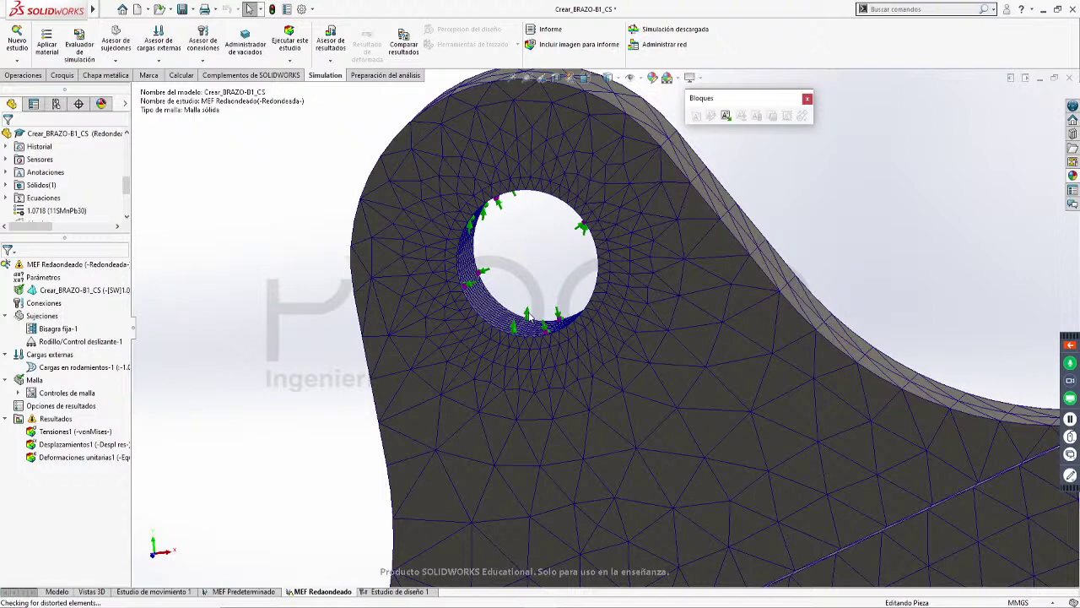
scroll(590, 329, up, 4)
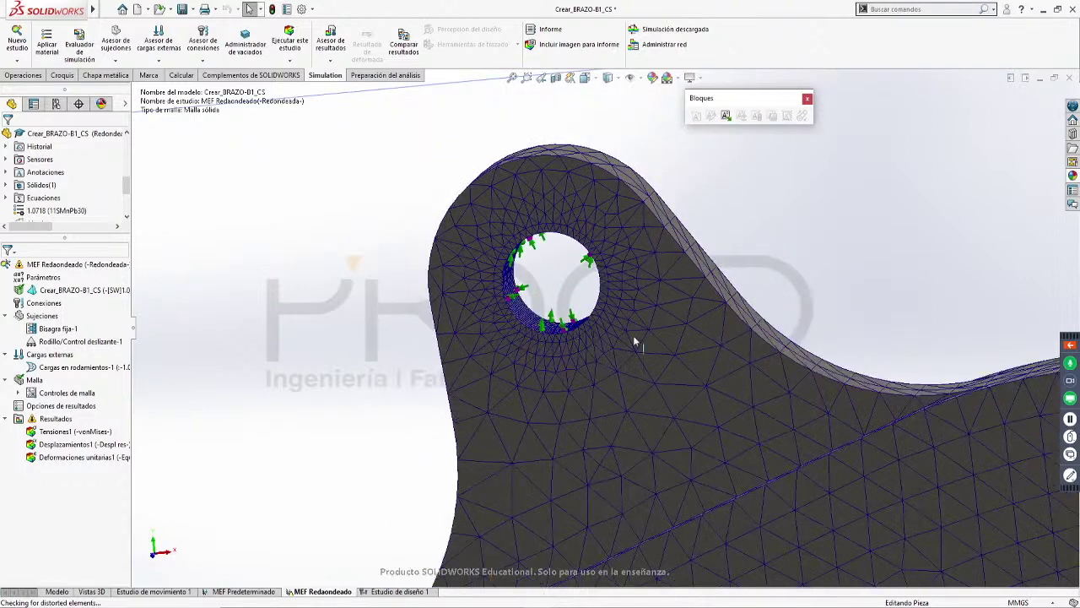
scroll(726, 352, up, 4)
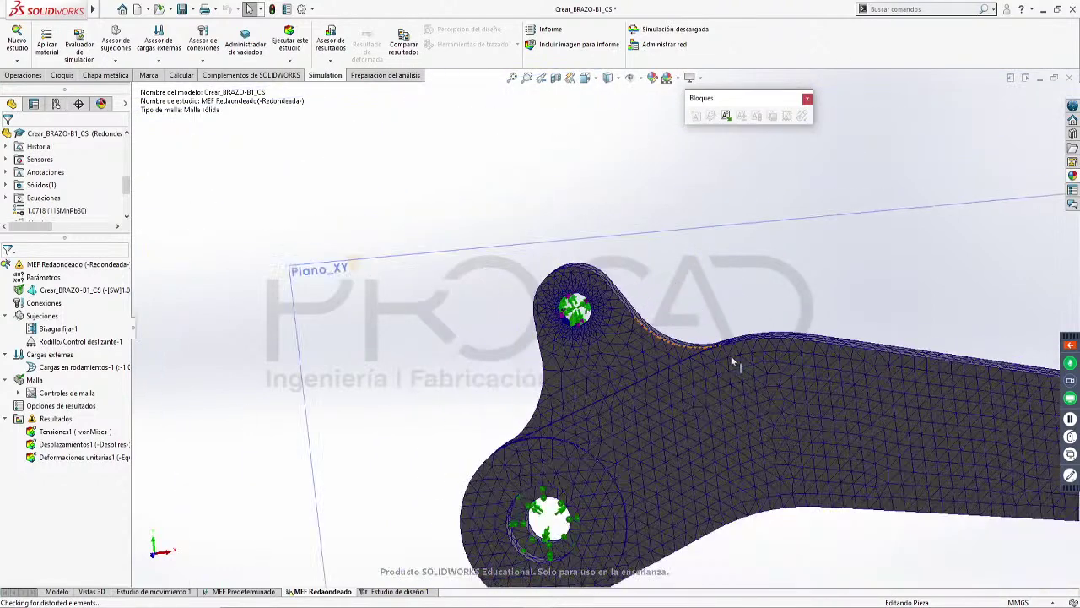
middle_drag(719, 307, 702, 343)
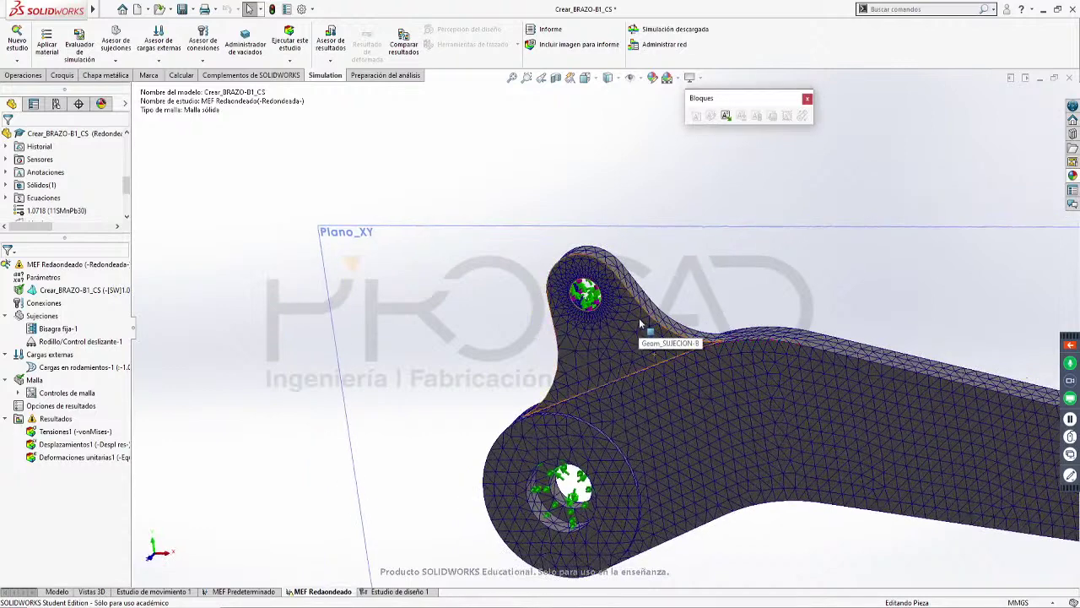
scroll(629, 309, down, 4)
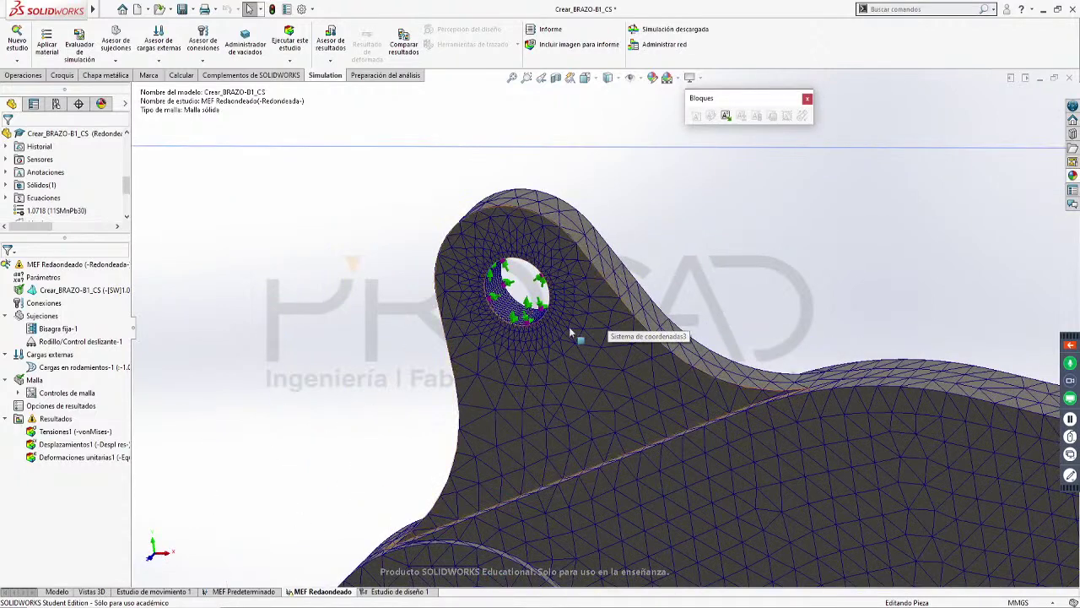
scroll(550, 292, up, 8)
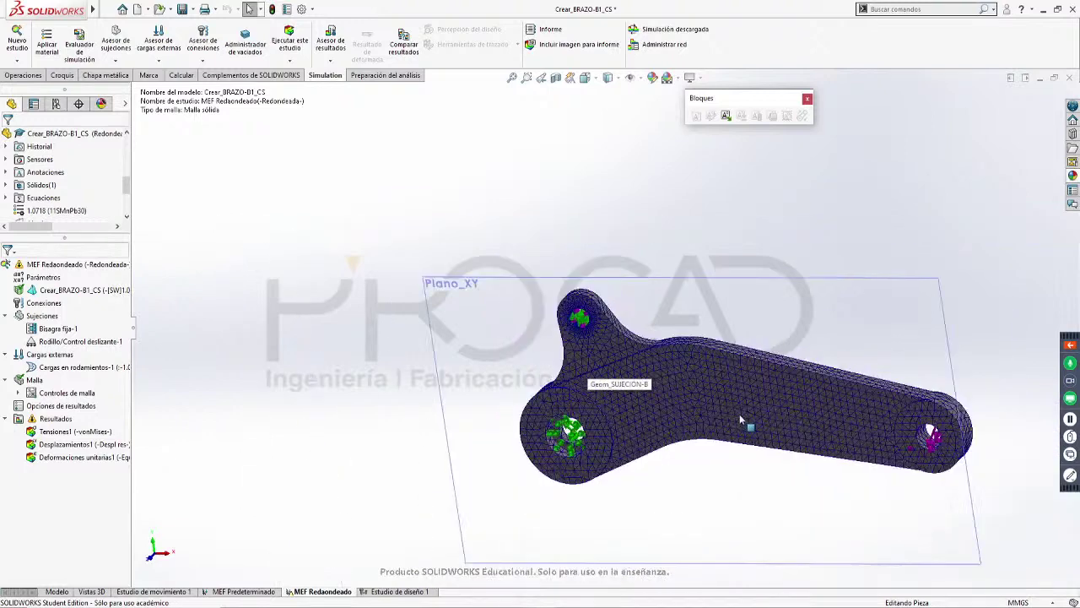
scroll(801, 438, down, 2)
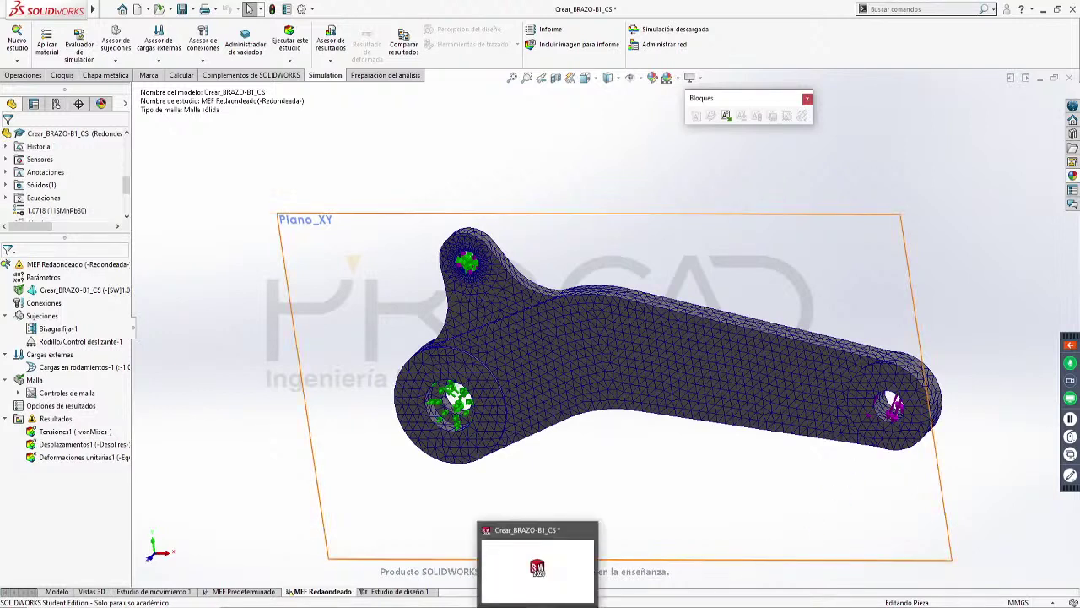
Switch to the Chrome window with the PROCAD Nuestros Cursos page
click(551, 606)
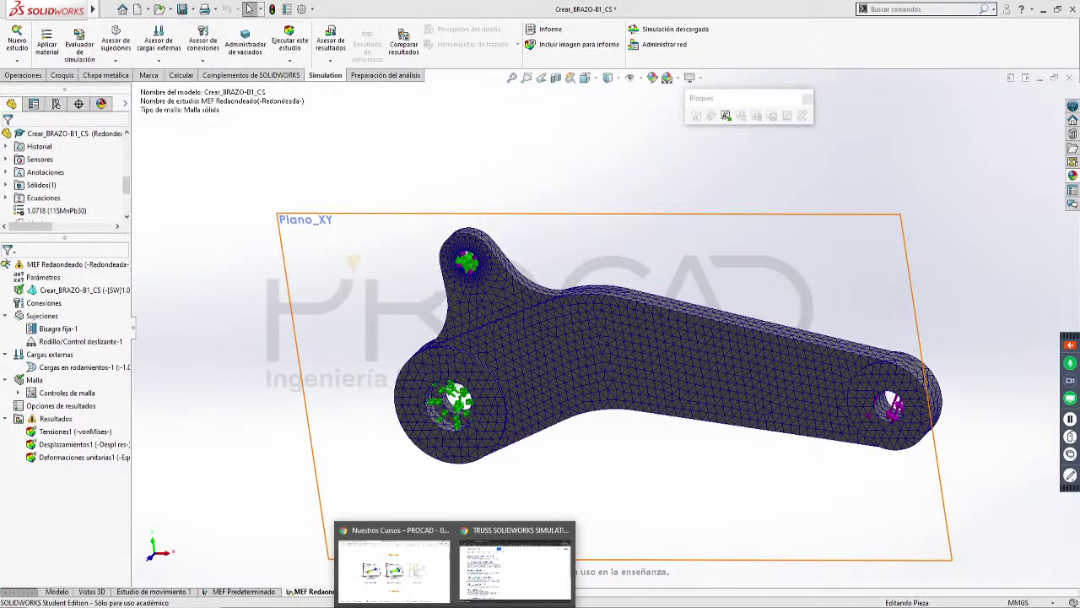
click(440, 588)
click(441, 587)
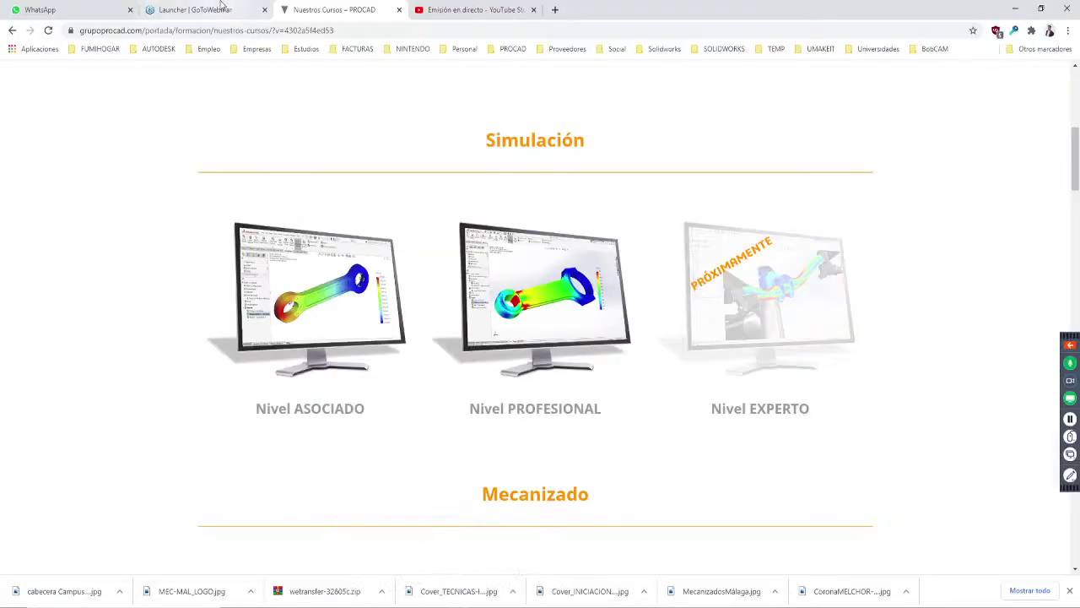
Show the GoToWebinar control panel and check the live broadcast in OBS
click(223, 6)
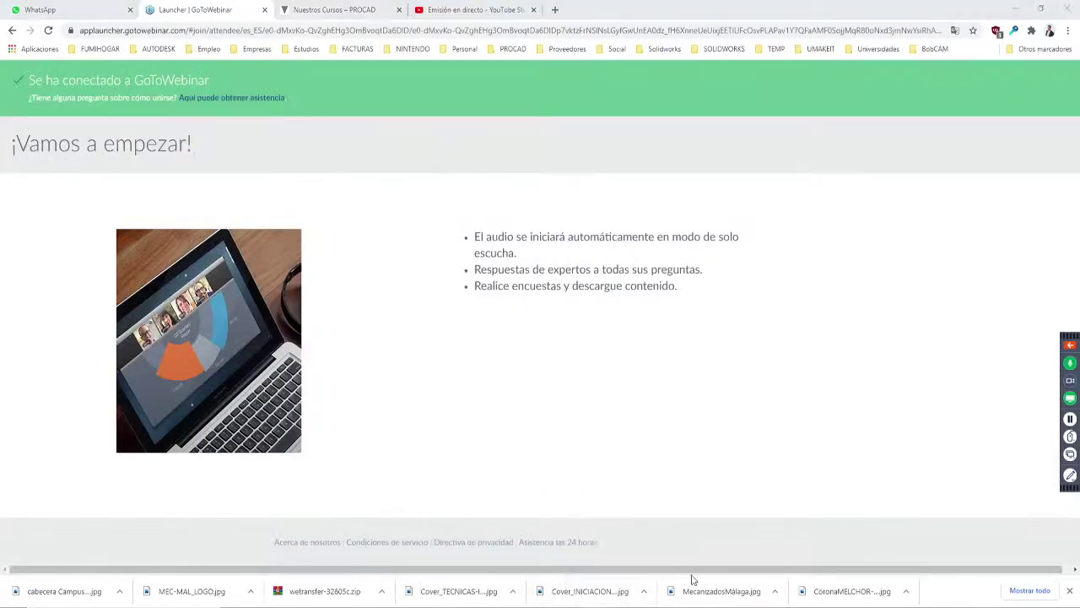
click(1070, 344)
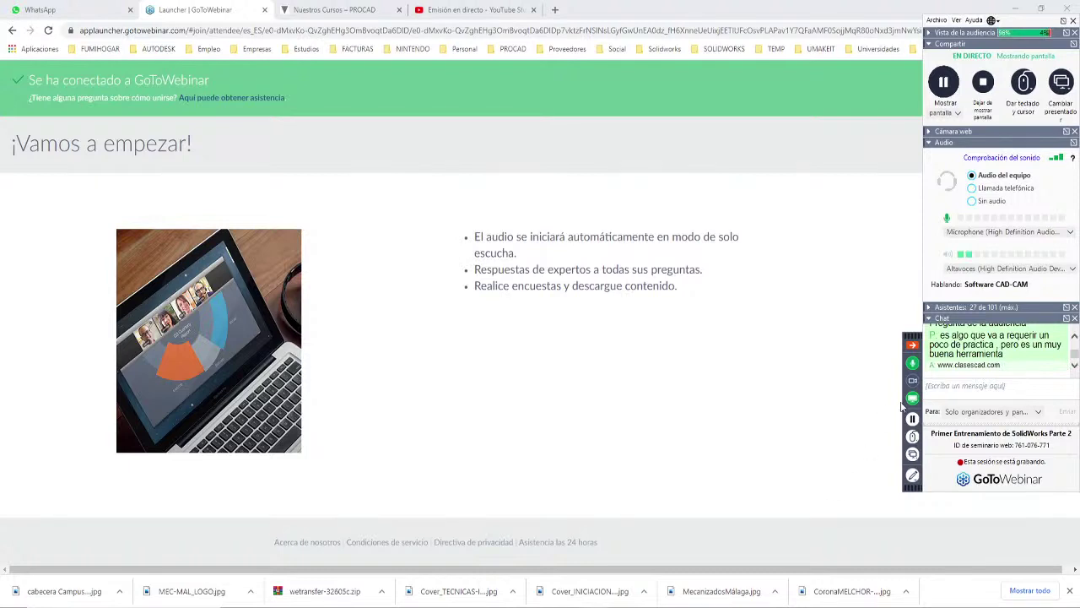
mouse_move(621, 581)
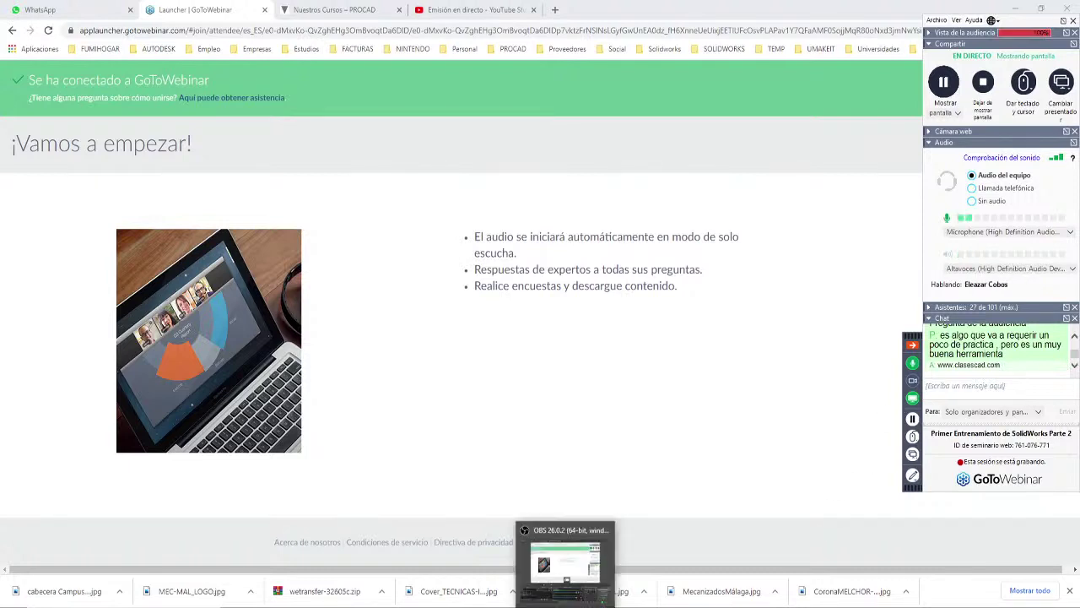
click(589, 571)
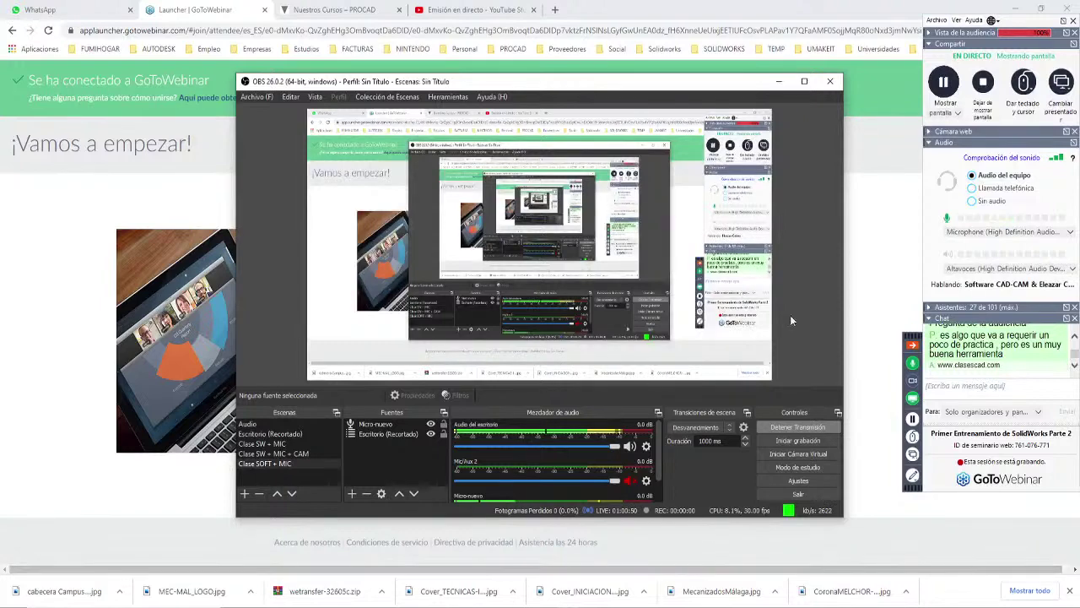
click(778, 82)
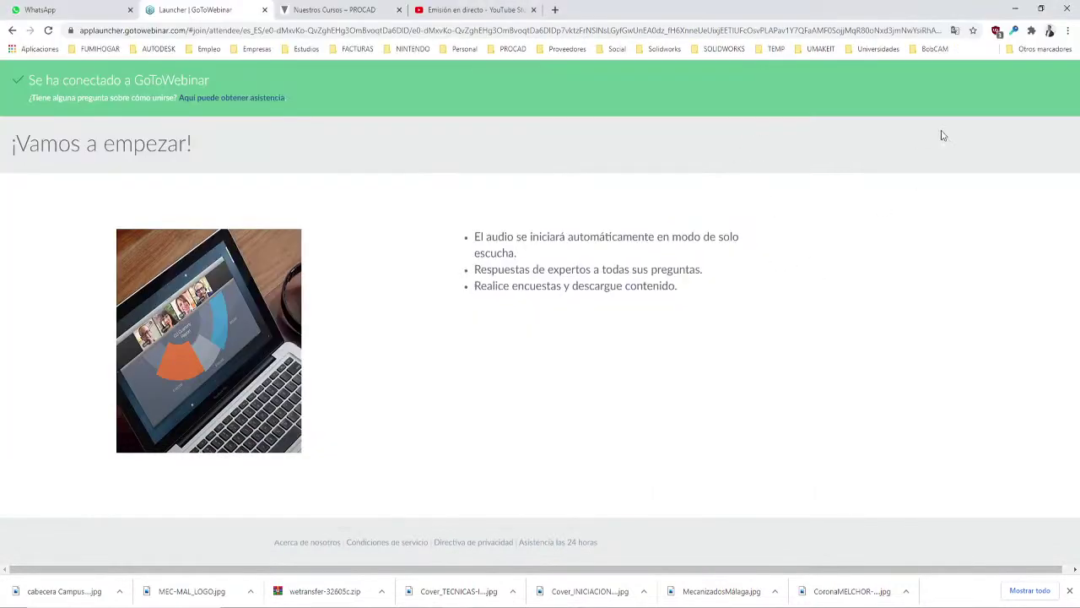
Switch to the GoToWebinar viewer and open the Programación Fresa and Programación Torno courses from the Clases CAD training page in new tabs
mouse_move(624, 600)
click(633, 561)
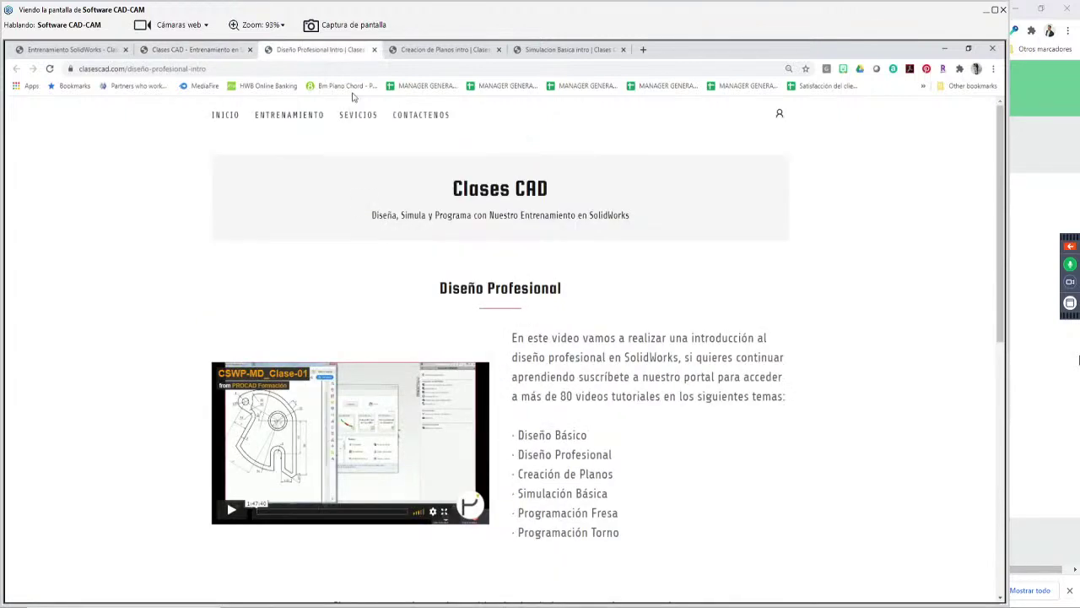
click(67, 49)
middle_click(506, 527)
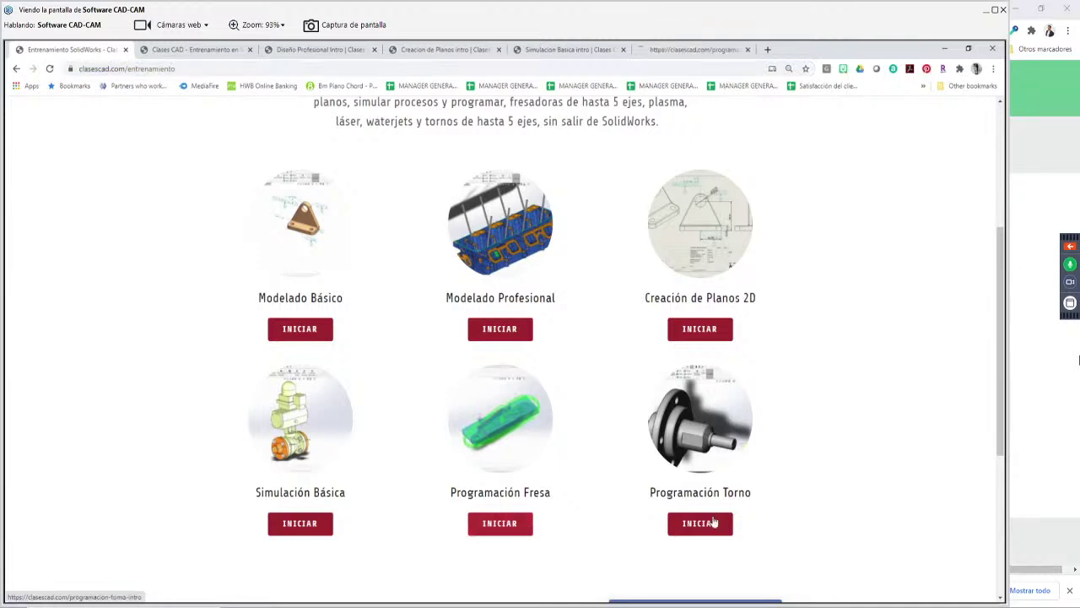
middle_click(700, 526)
Look over the introduction pages of the Programación Fresa and Programación Torno courses
click(688, 49)
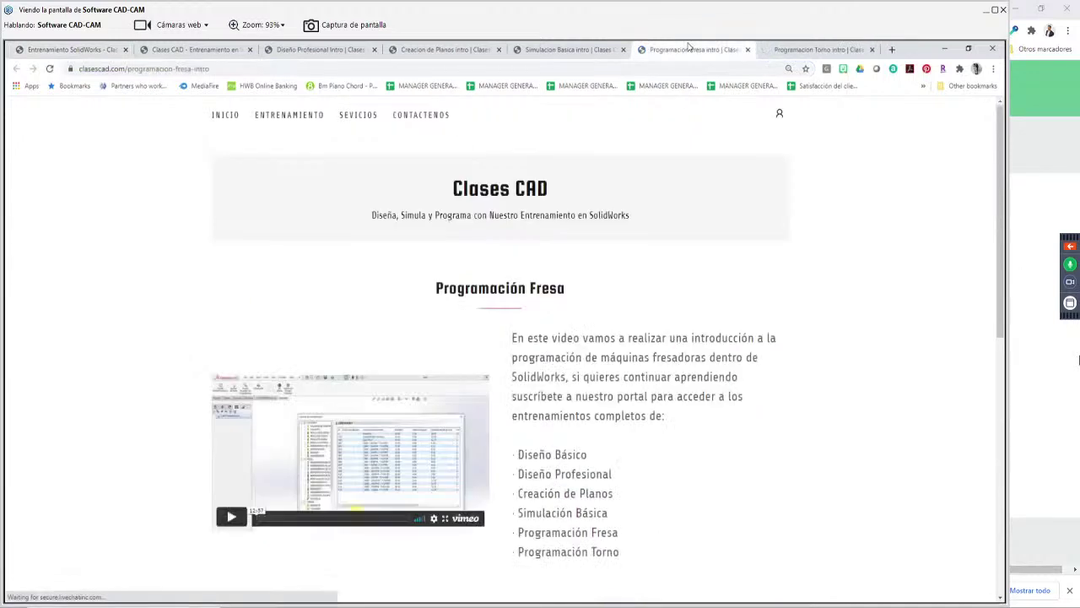
scroll(719, 240, down, 2)
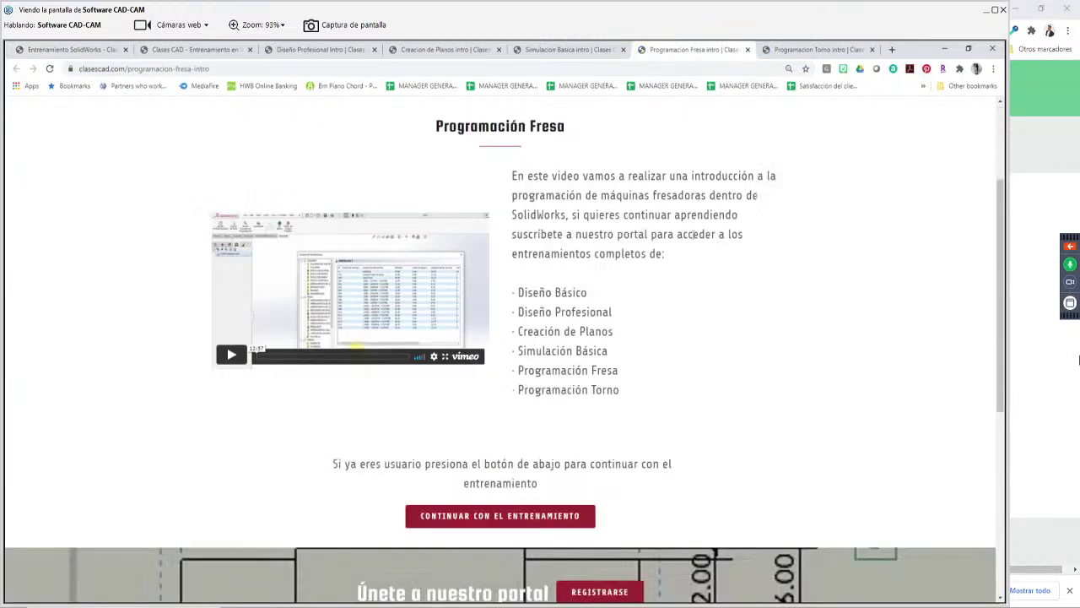
click(797, 49)
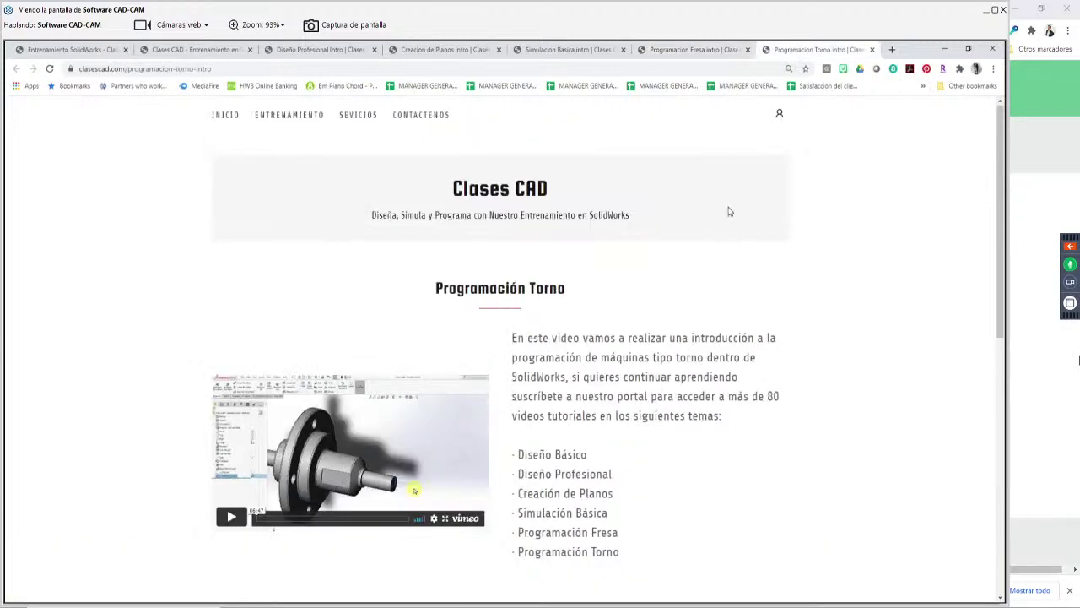
scroll(730, 212, down, 2)
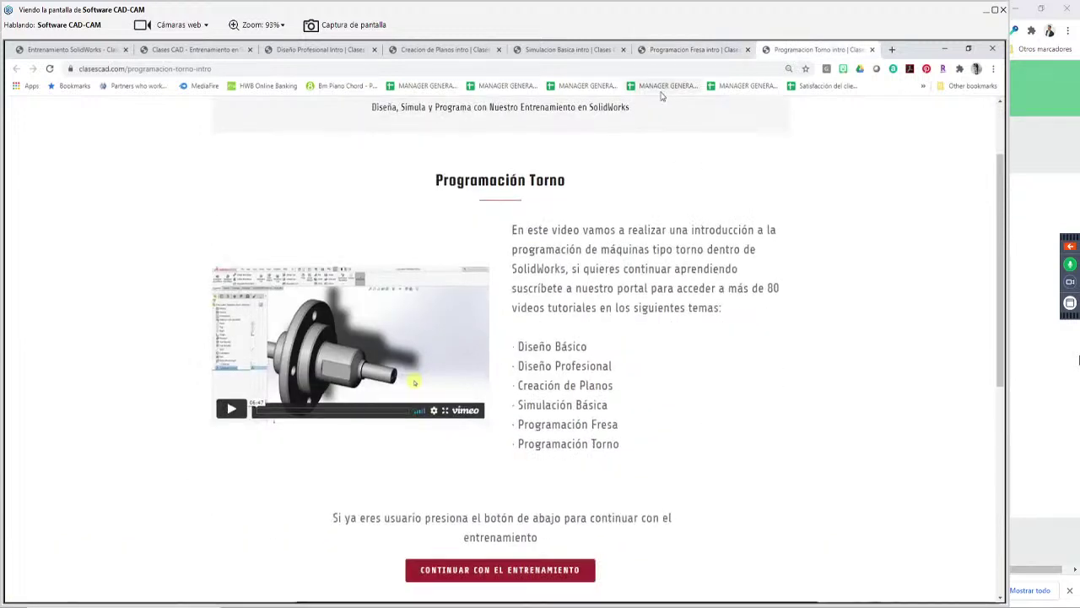
Go back through the open course introductions, from Programación Fresa and Simulación Básica to Diseño Profesional and Diseño Básico
click(684, 49)
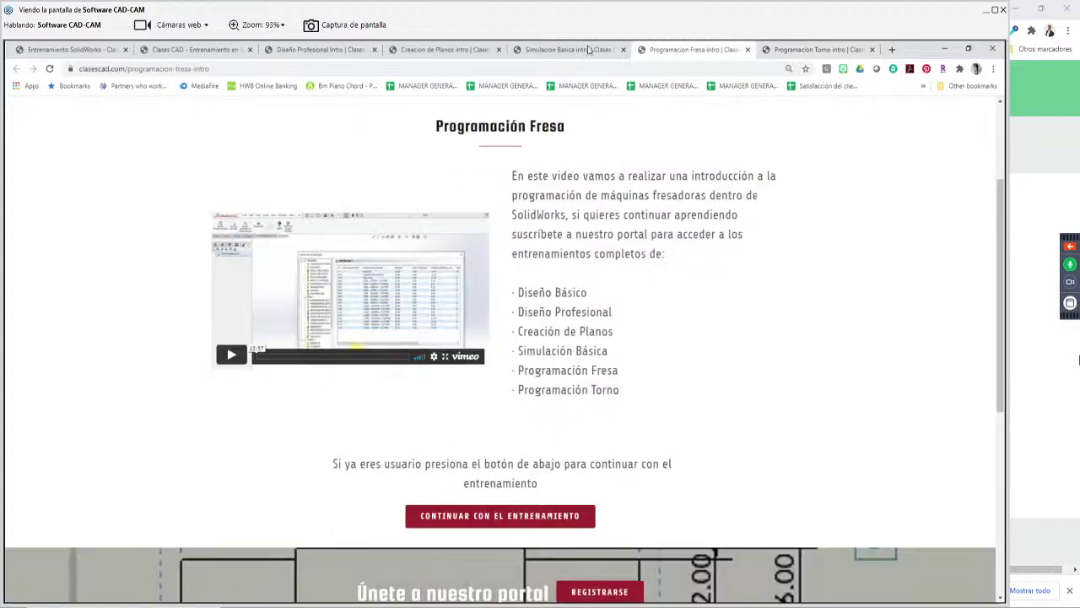
click(562, 49)
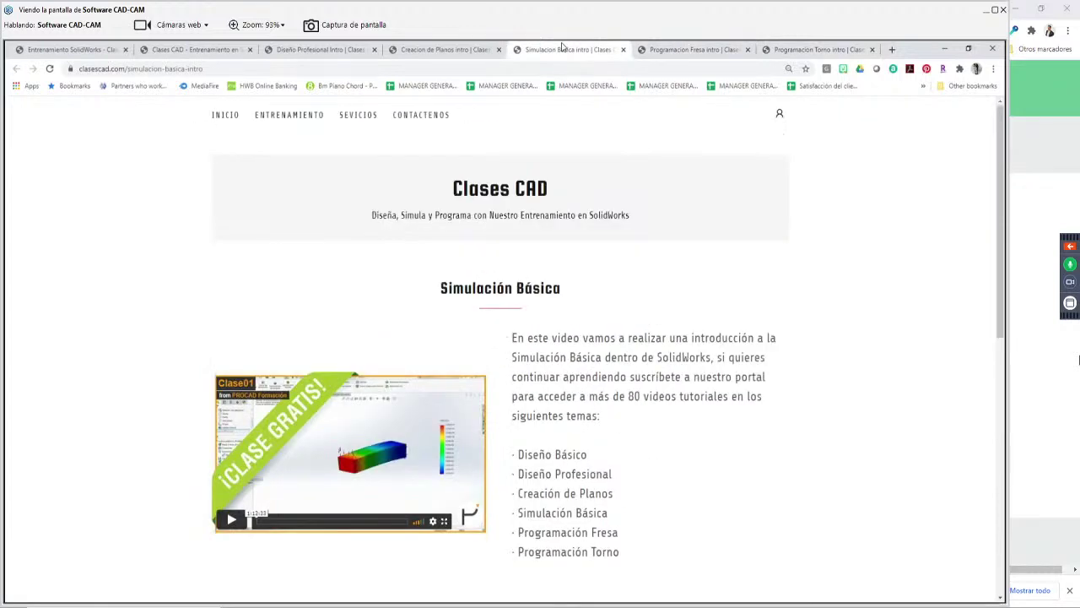
click(467, 49)
click(331, 48)
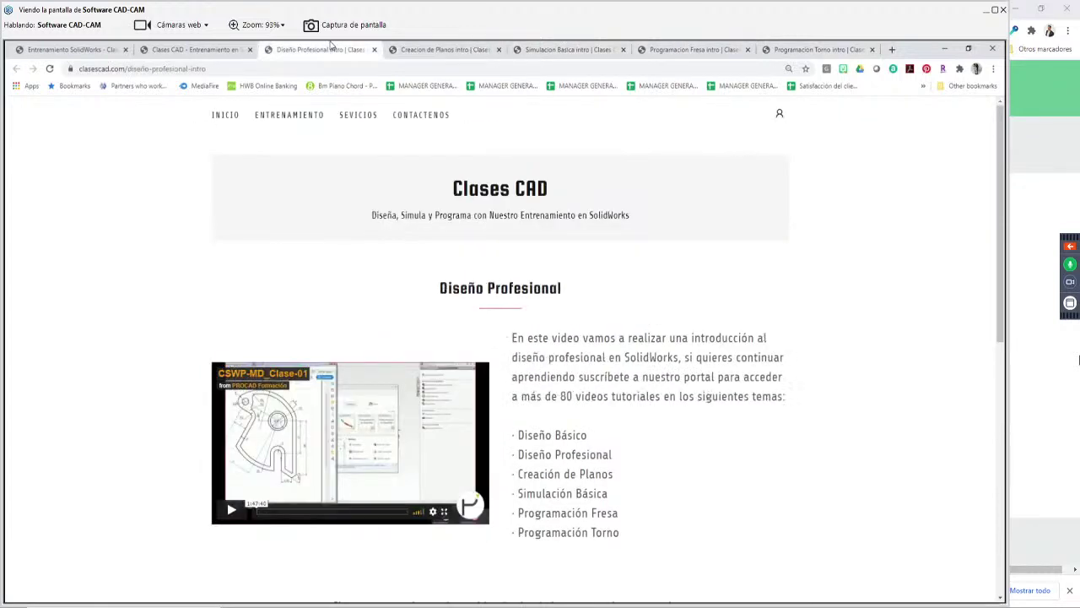
click(230, 49)
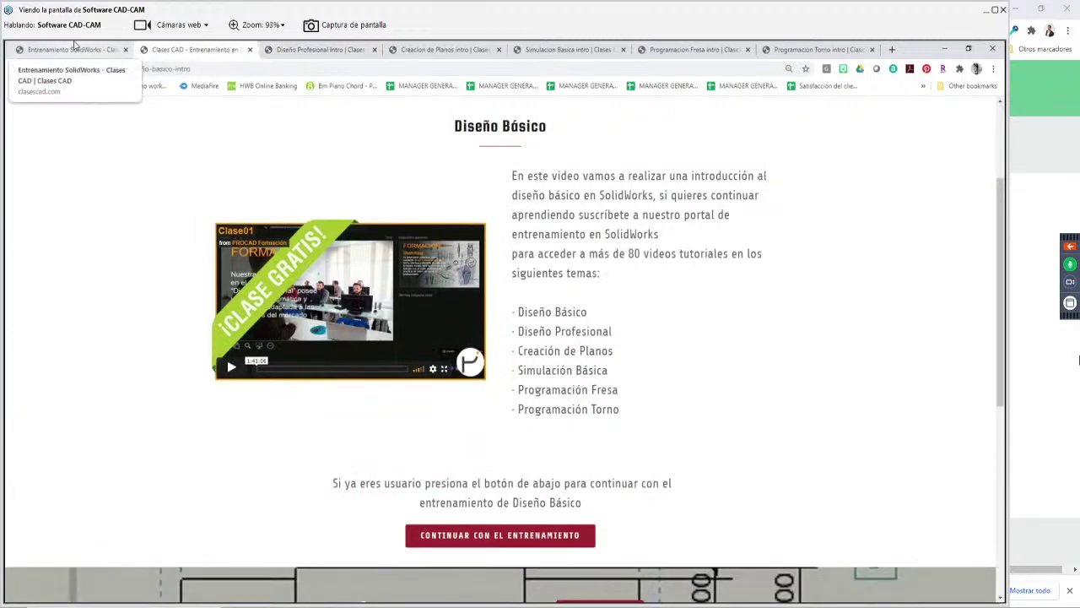
Continue into the Diseño Básico training and look through its exercise videos from Ejercicio 1 to Ejercicio 15
click(487, 533)
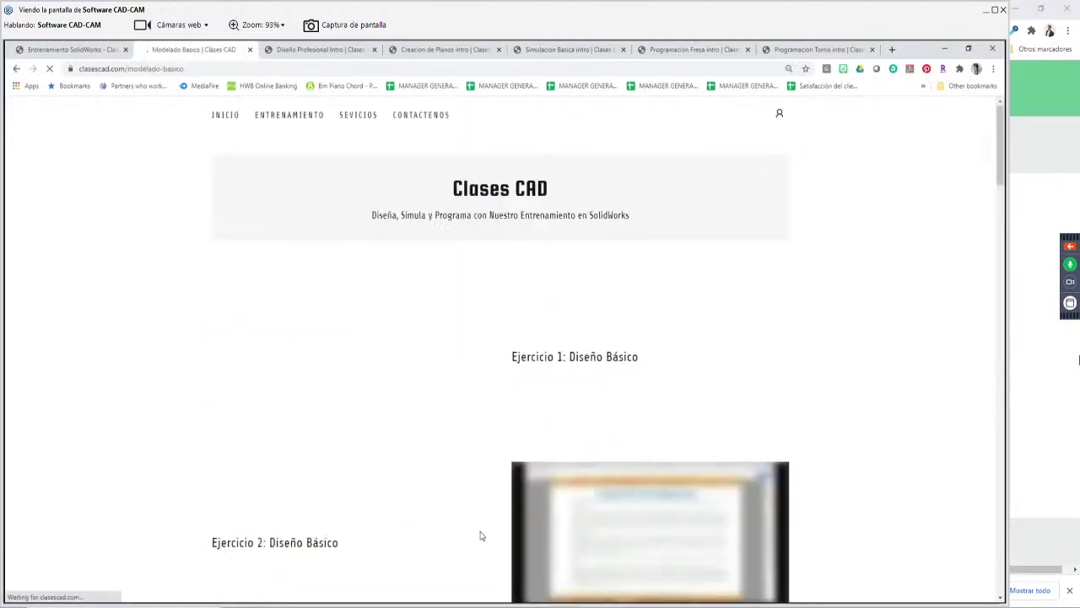
scroll(519, 506, down, 1)
scroll(520, 501, down, 8)
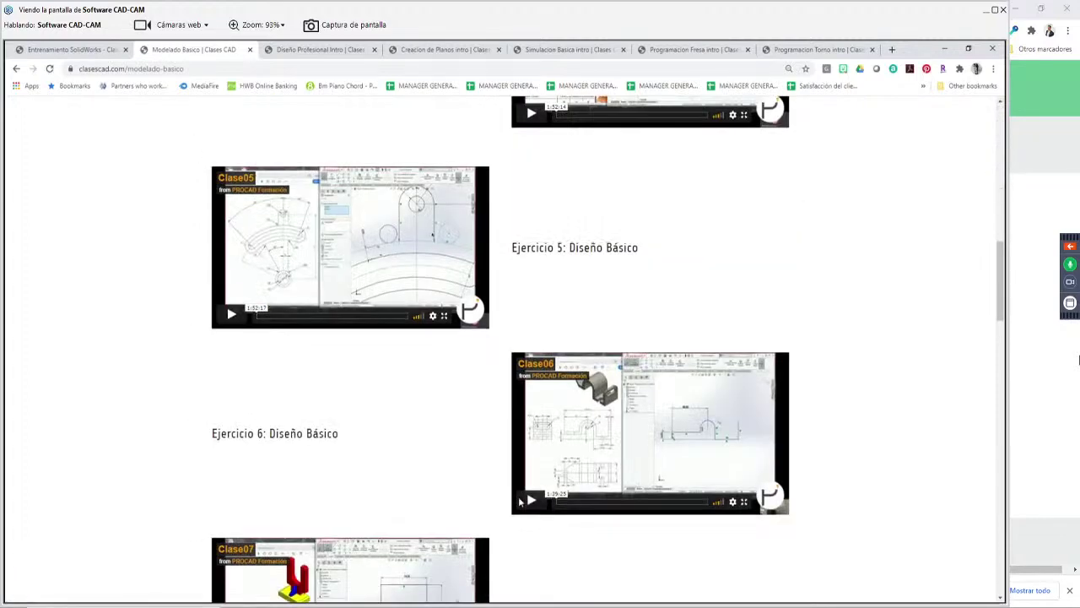
scroll(520, 501, down, 8)
scroll(520, 502, down, 9)
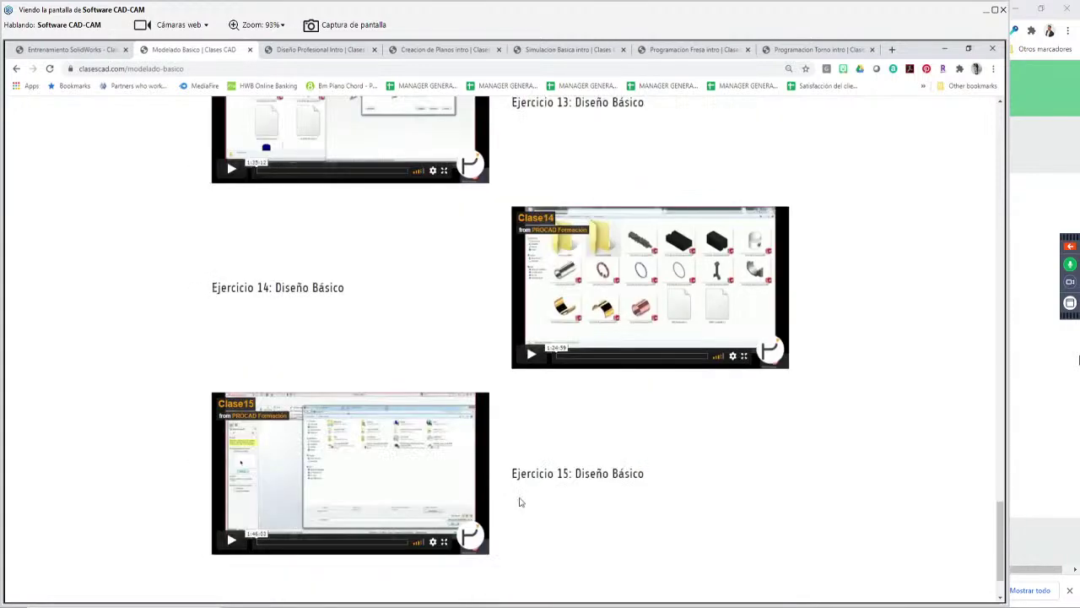
scroll(520, 502, down, 1)
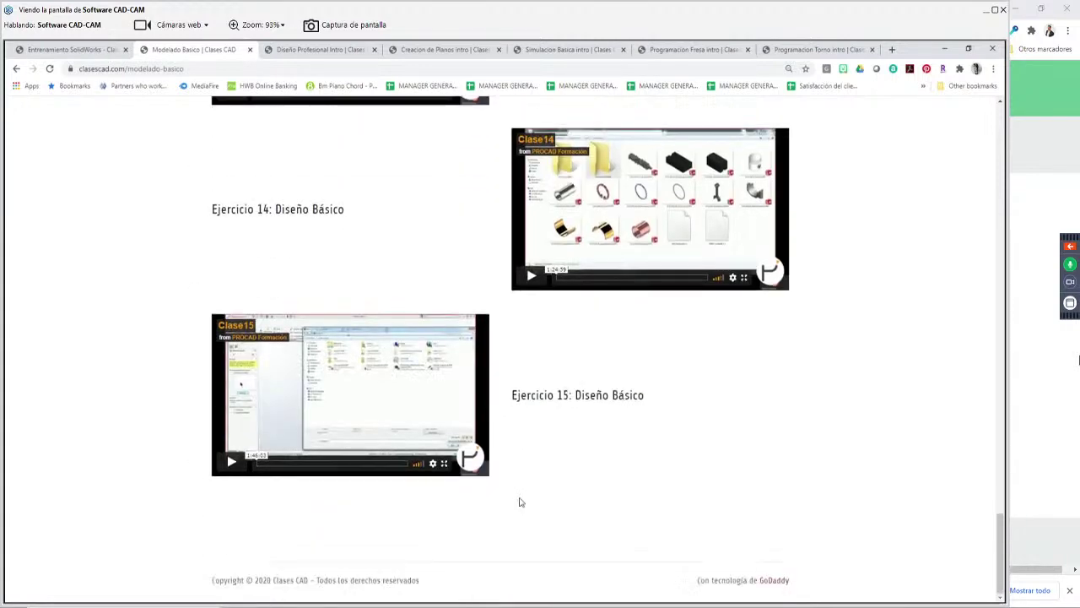
scroll(520, 502, up, 15)
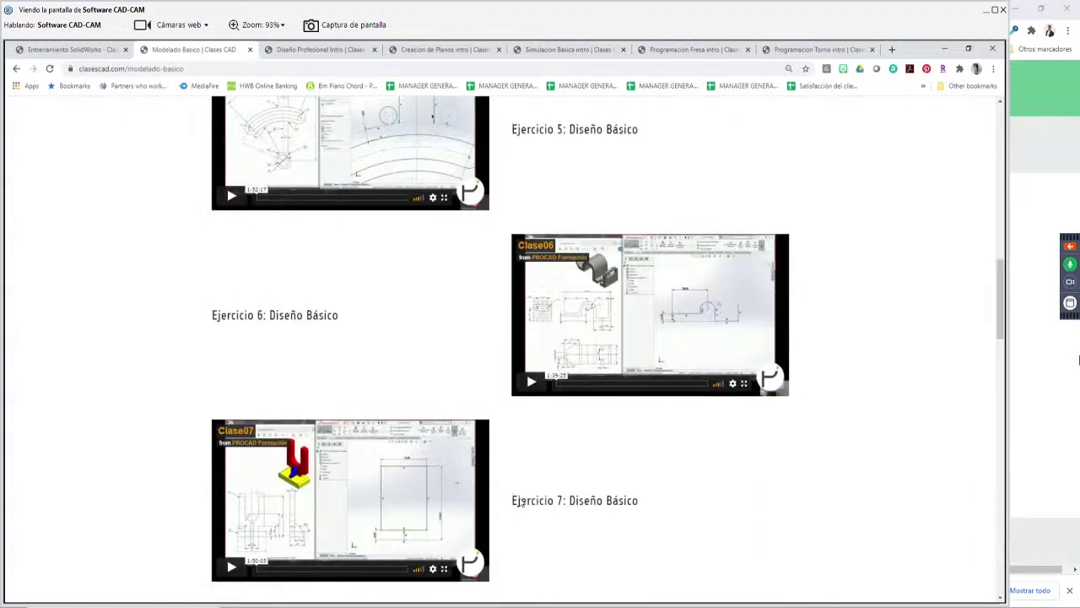
scroll(519, 502, up, 10)
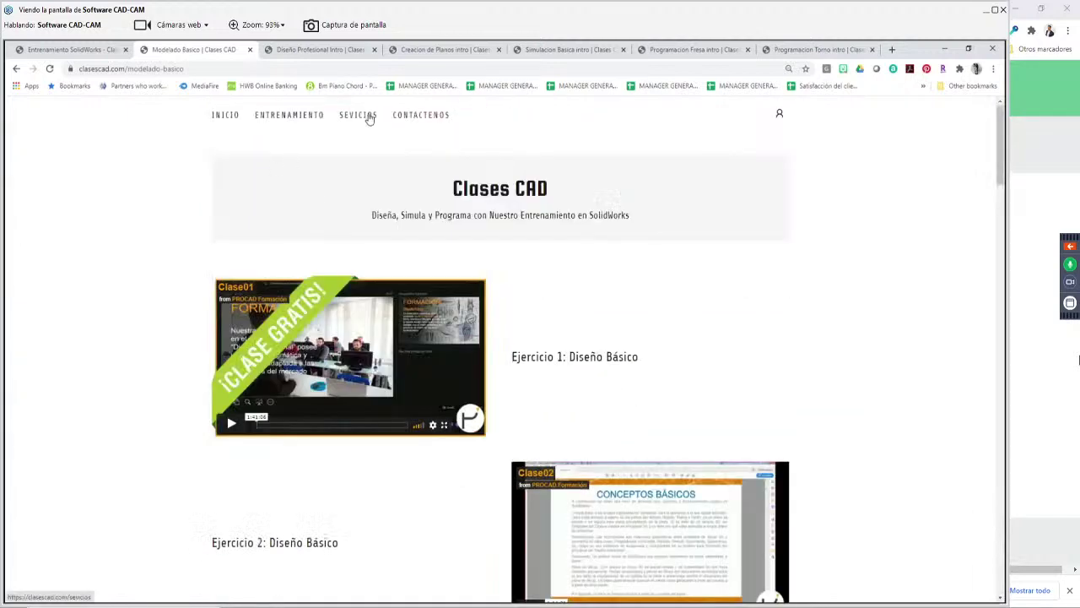
Look over the portal's services page, including the Preguntas form for sending questions about the training
click(358, 114)
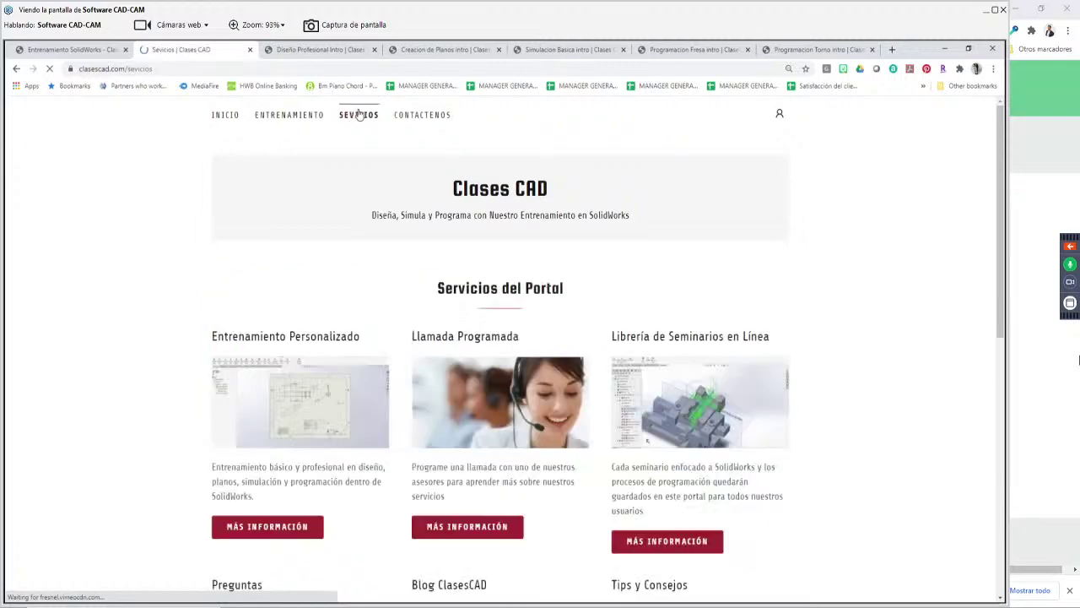
scroll(296, 506, down, 3)
click(297, 544)
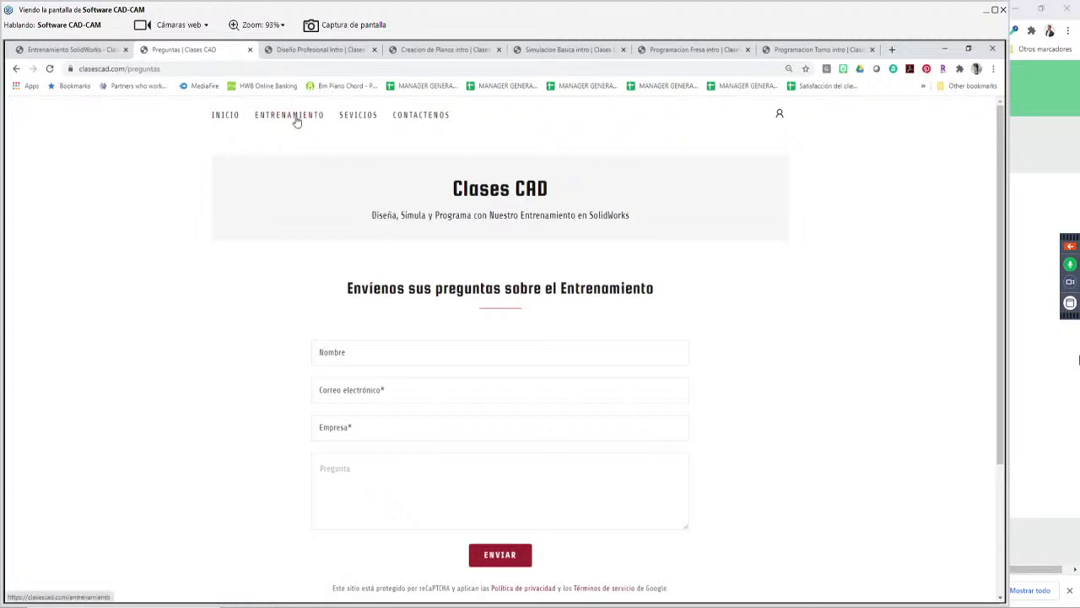
click(349, 119)
scroll(537, 388, down, 3)
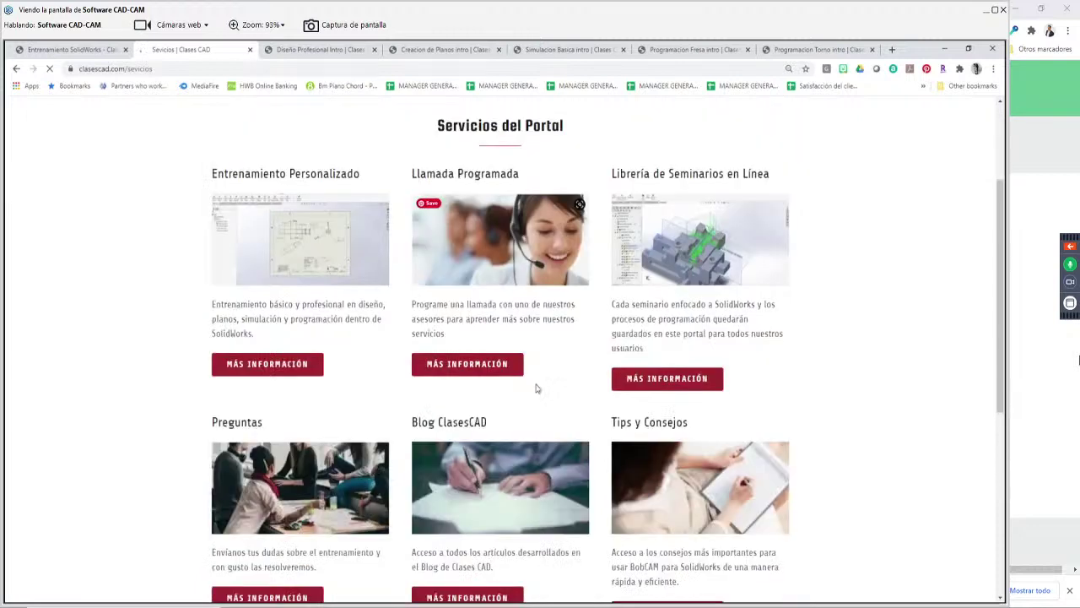
scroll(656, 343, up, 1)
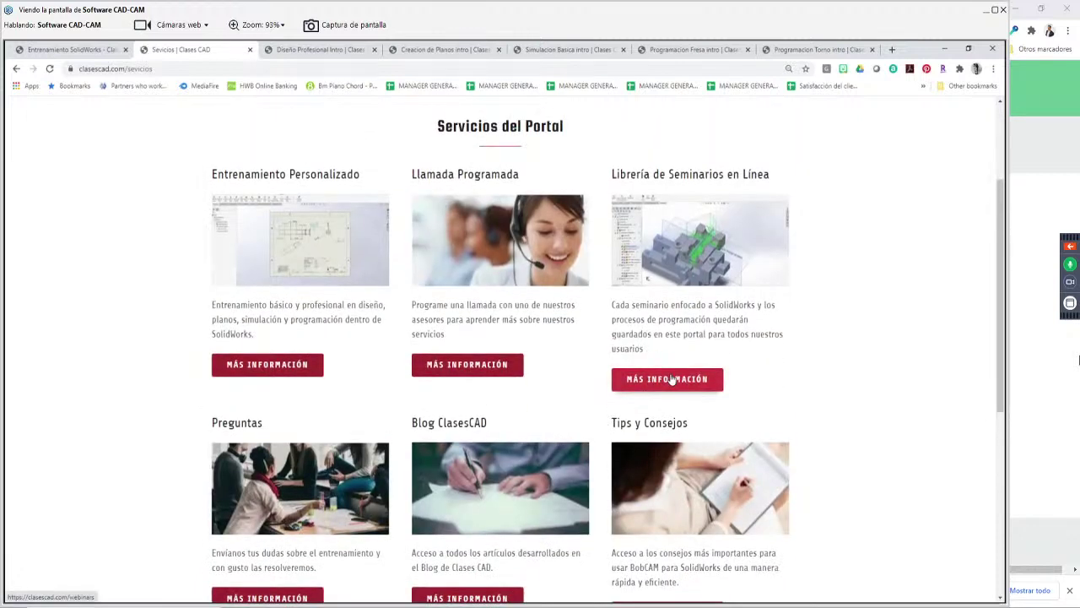
Open the Librería de Seminarios en Línea, review its webinar categories and return to the Clases CAD home page
click(656, 381)
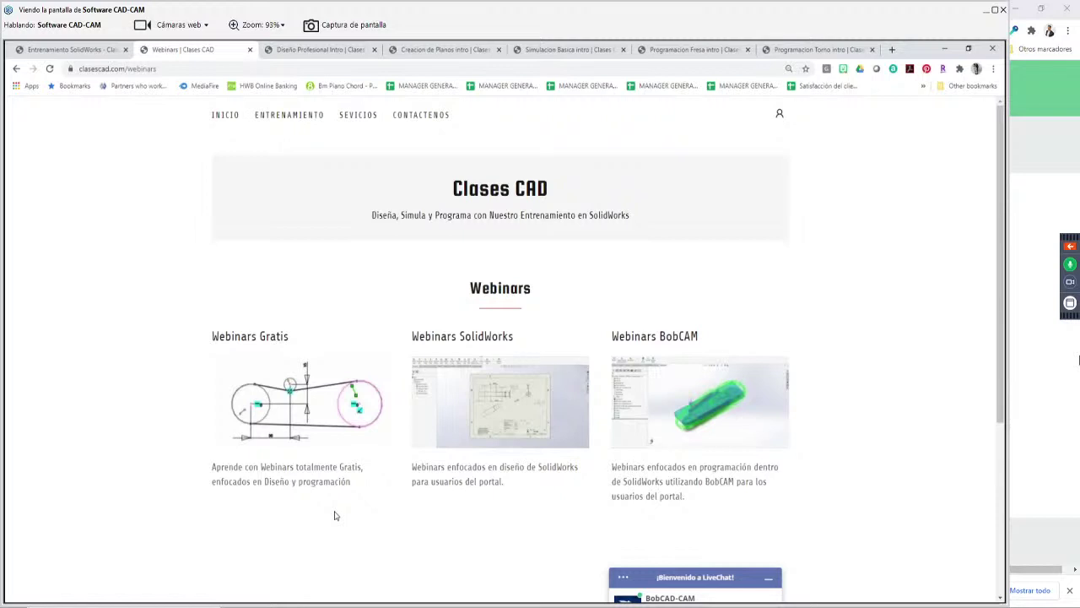
scroll(332, 579, down, 2)
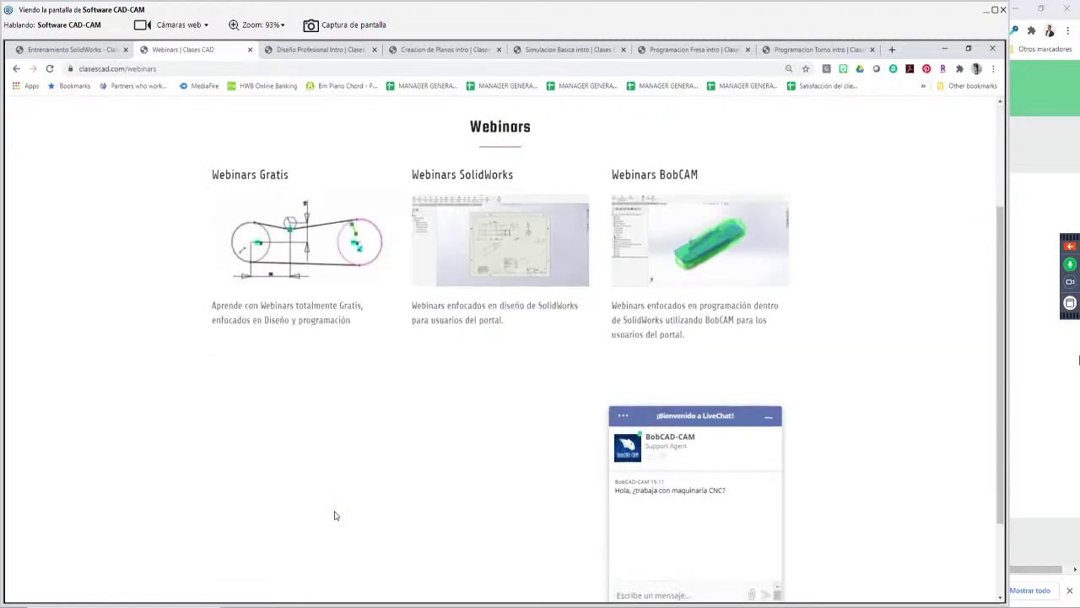
scroll(329, 591, up, 3)
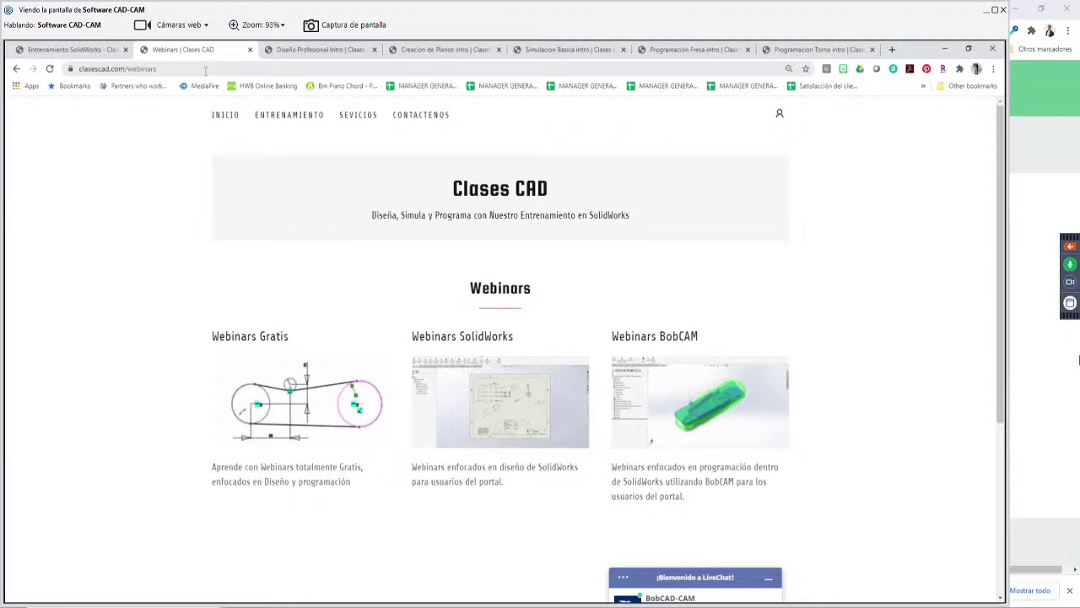
click(233, 121)
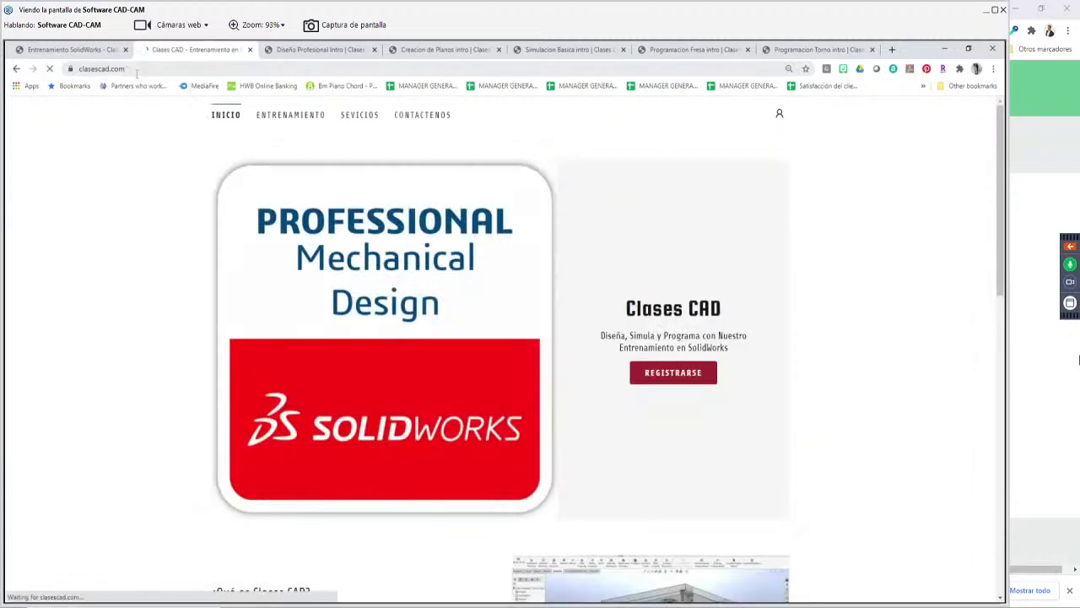
click(135, 72)
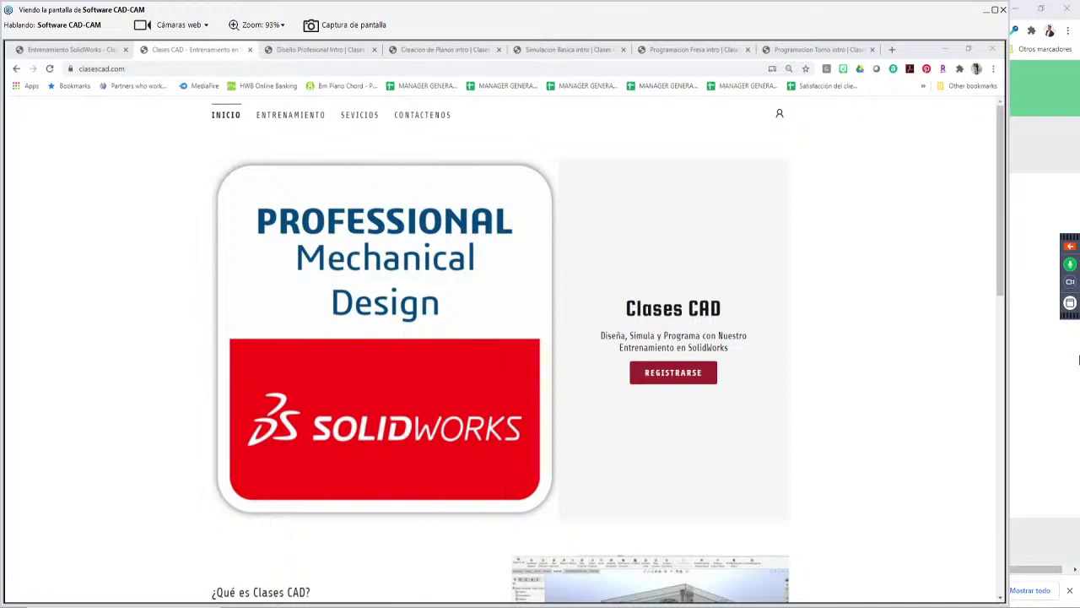
Check the webinar chat and the YouTube Studio live broadcast, and return to the meshed arm in SOLIDWORKS
click(1070, 246)
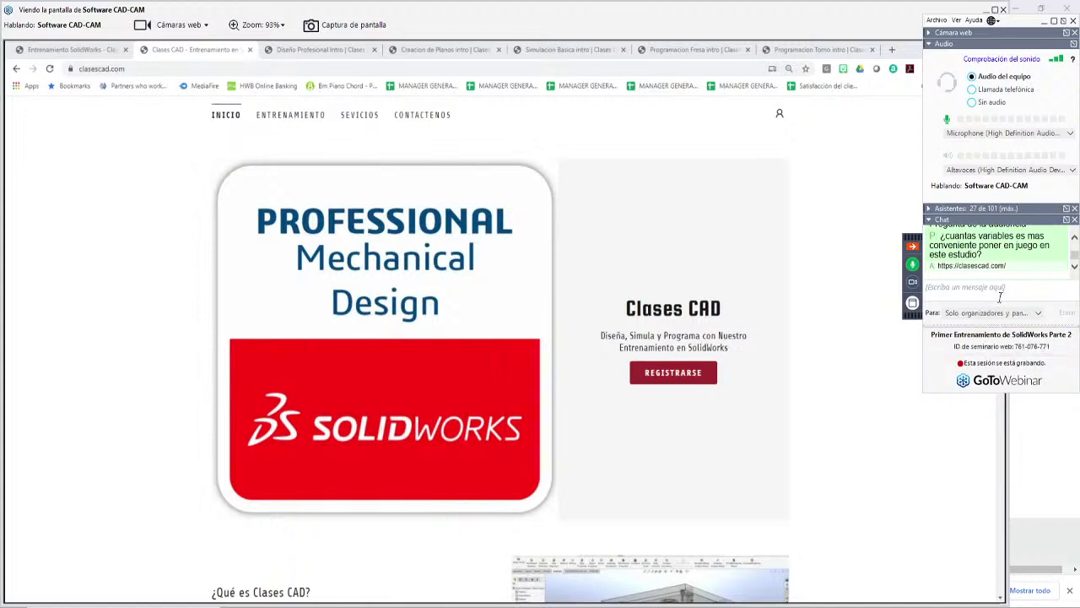
mouse_move(455, 607)
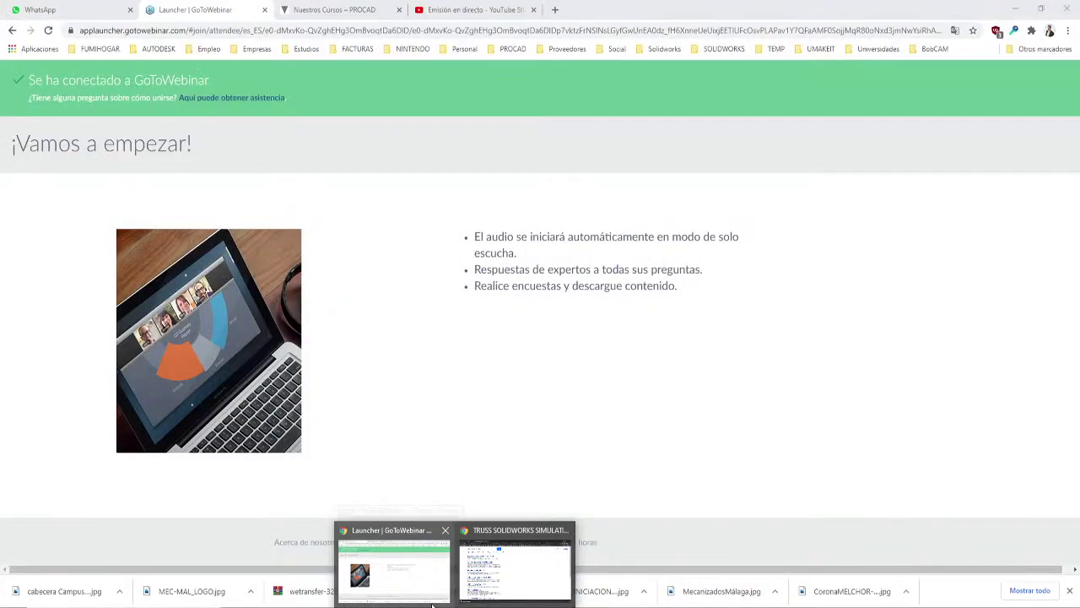
click(432, 602)
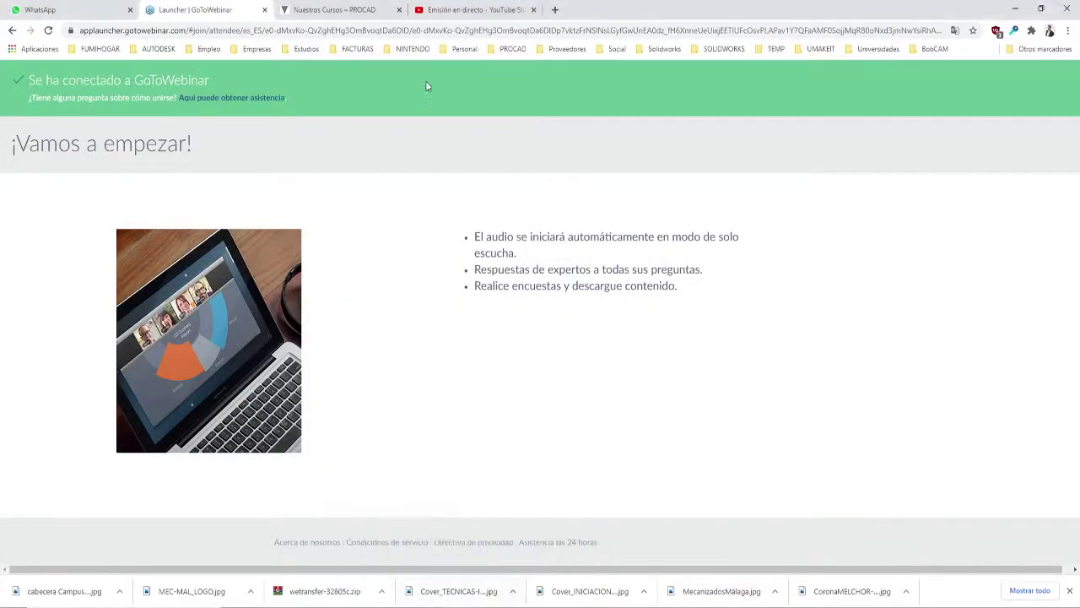
click(473, 9)
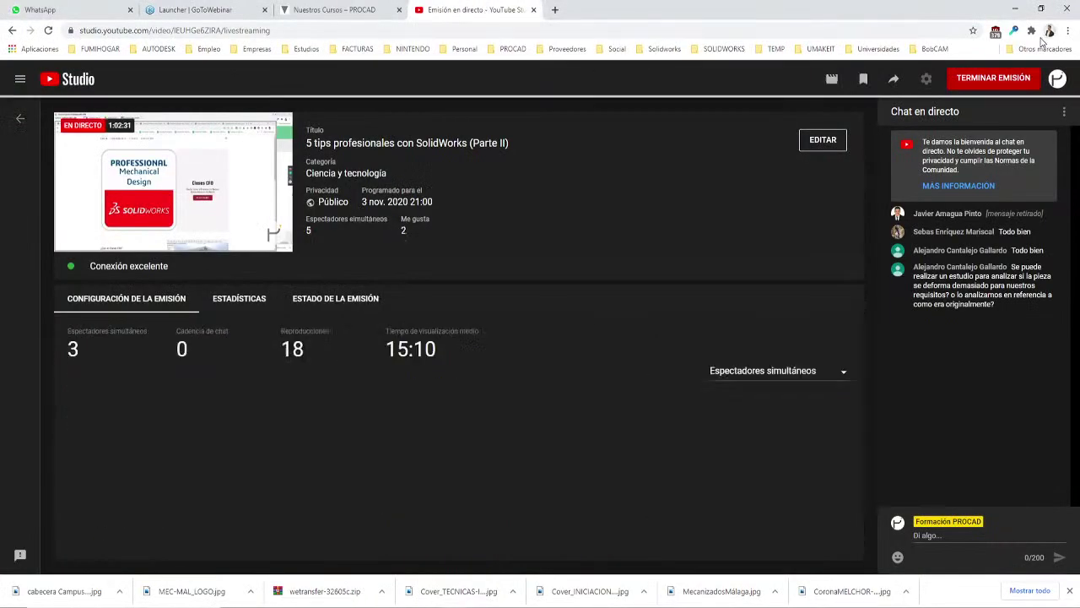
click(1016, 10)
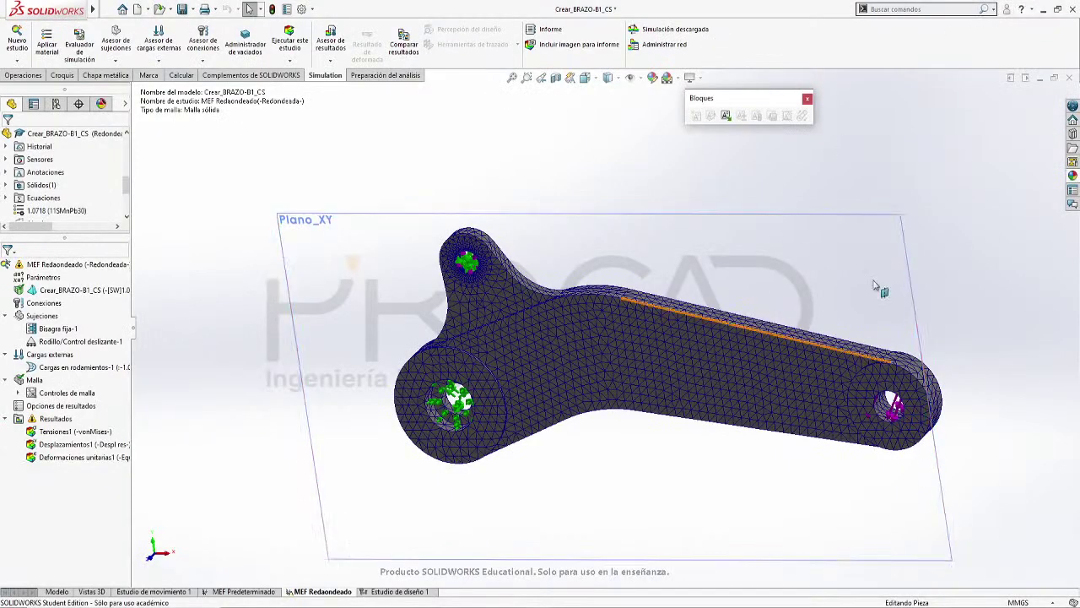
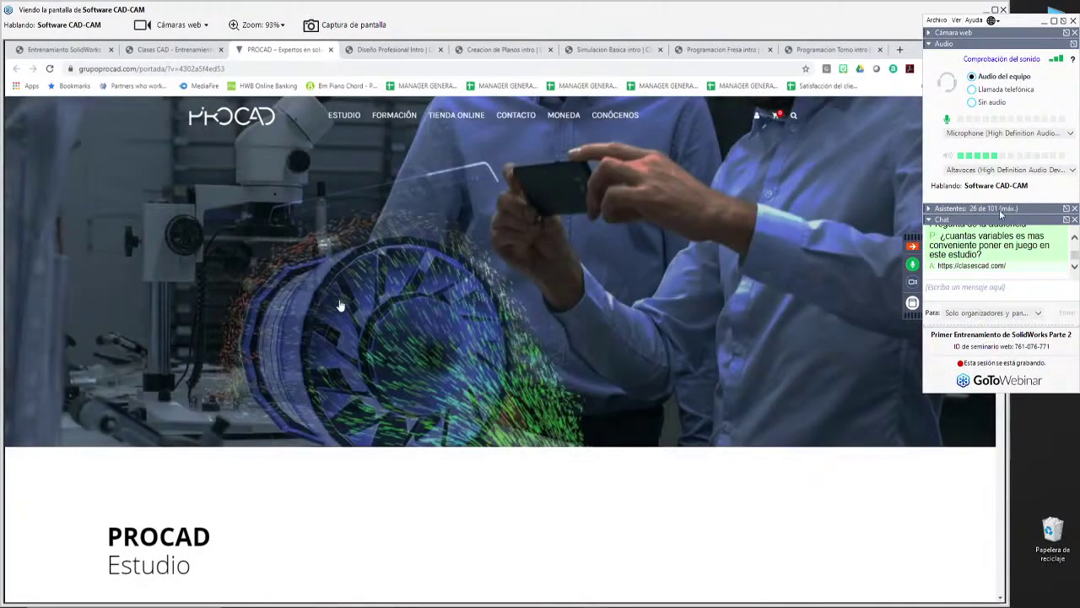
Open the online courses page from the Formación section of the PROCAD website
mouse_move(407, 122)
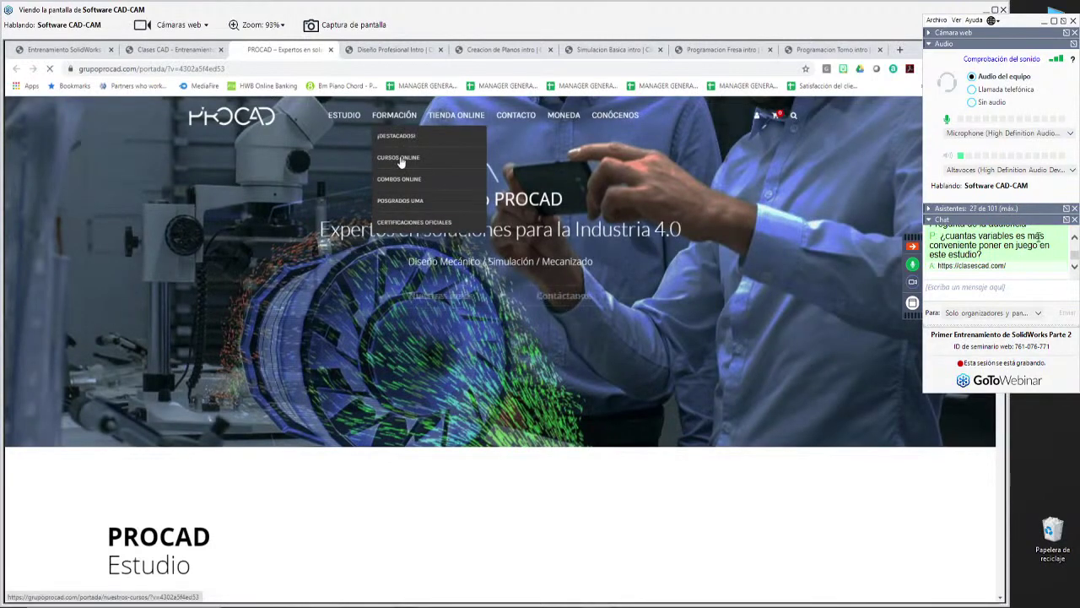
click(401, 161)
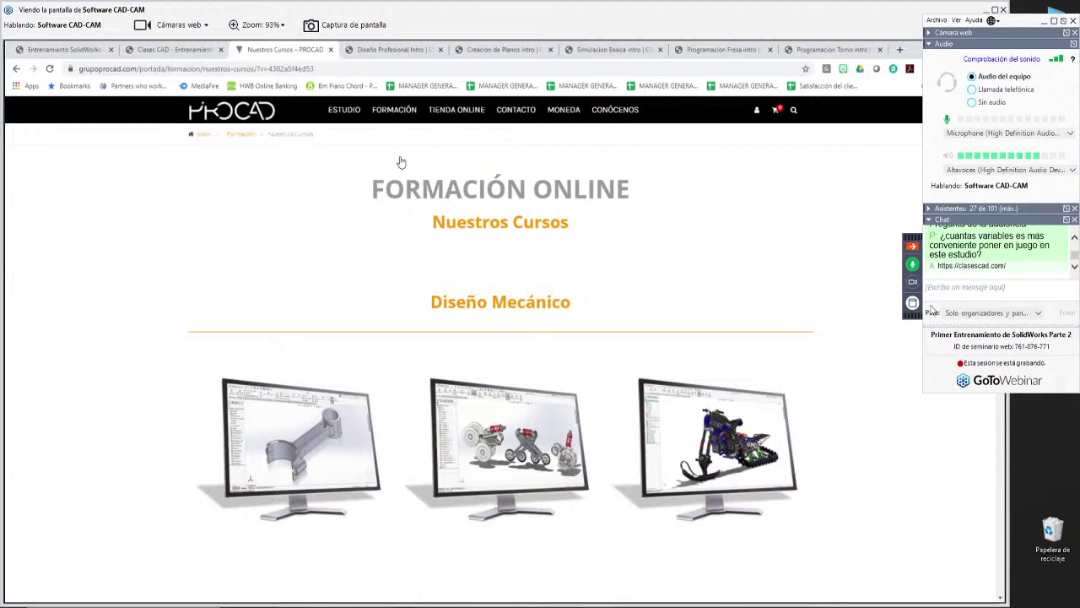
Collapse the webinar control panel and maximize the shared-screen view to look over the Diseño Mecánico and Simulación courses
click(911, 245)
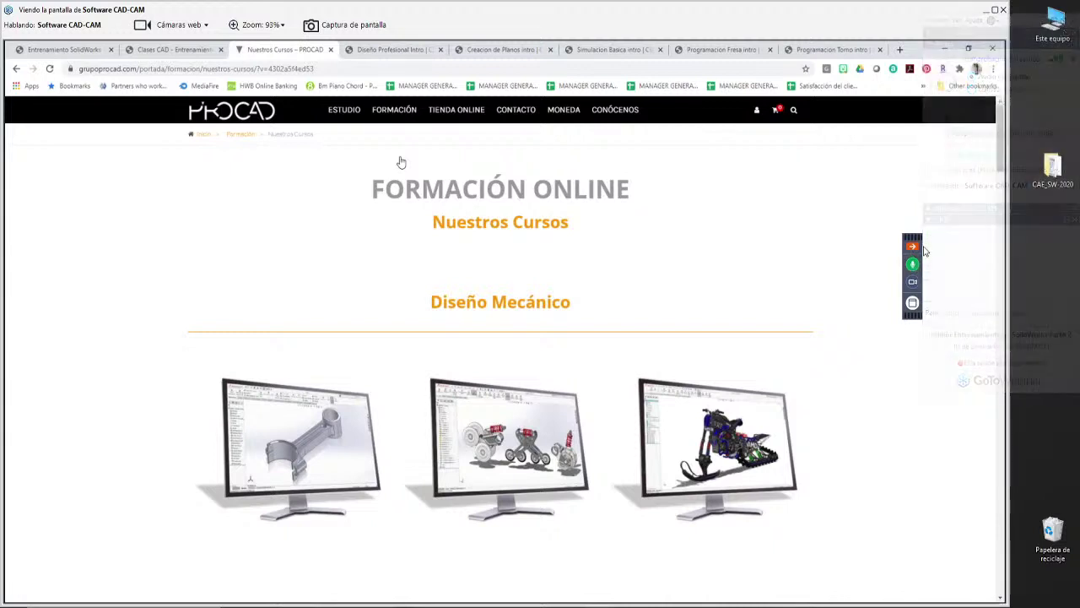
click(995, 11)
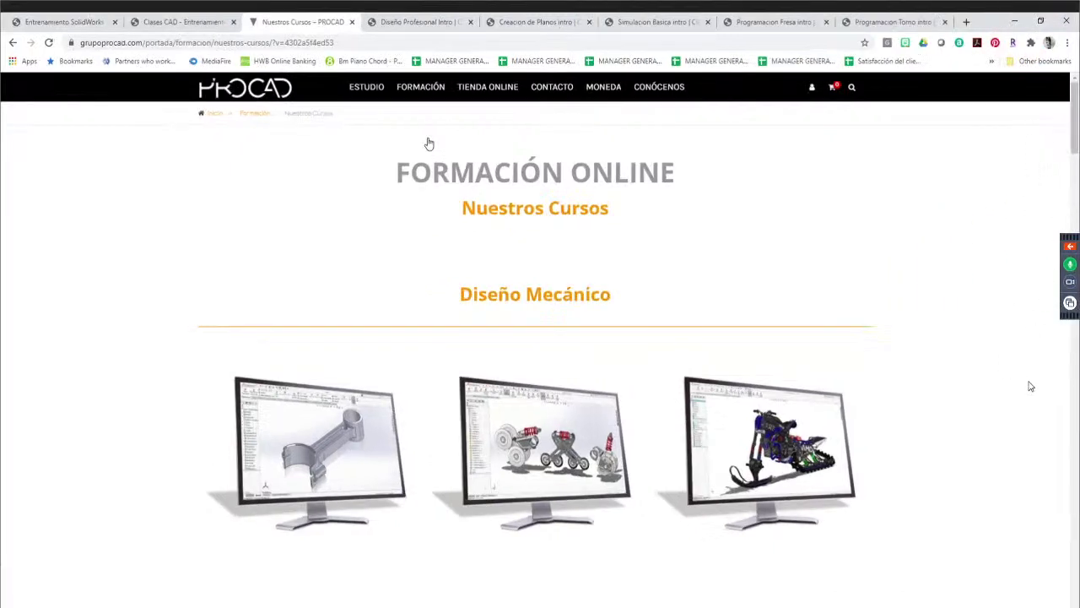
drag(1070, 239, 1070, 514)
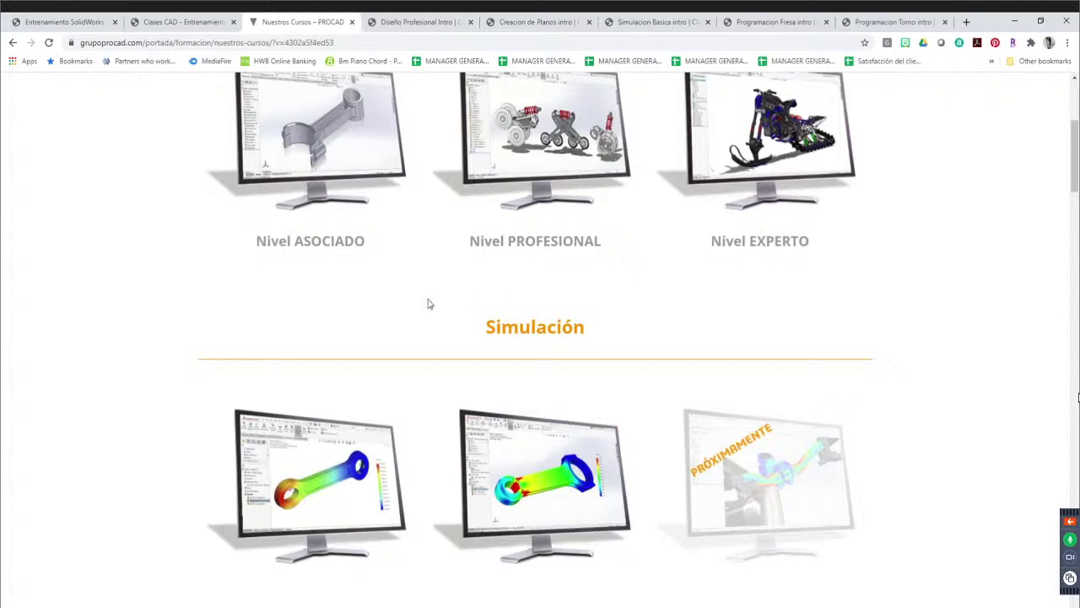
scroll(428, 304, up, 4)
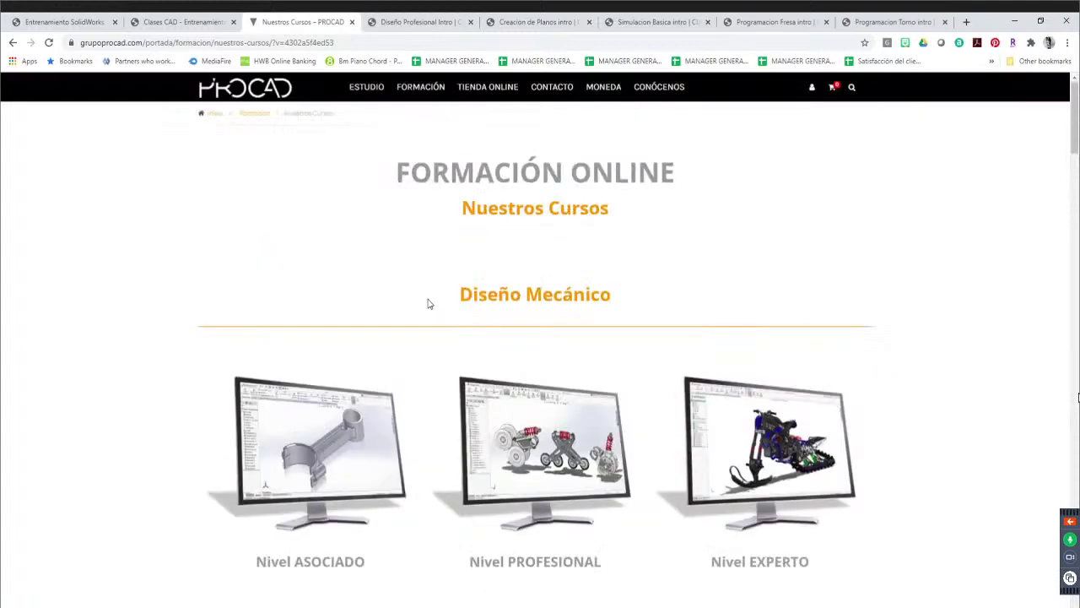